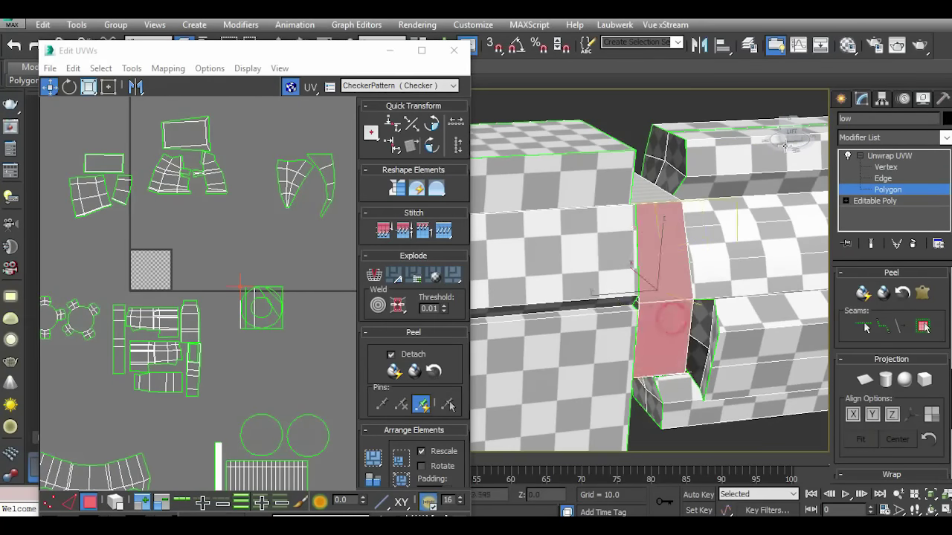
Orbit, zoom and pan around the gun model to inspect the selected faces.
alt+middle_drag(769, 96, 742, 285)
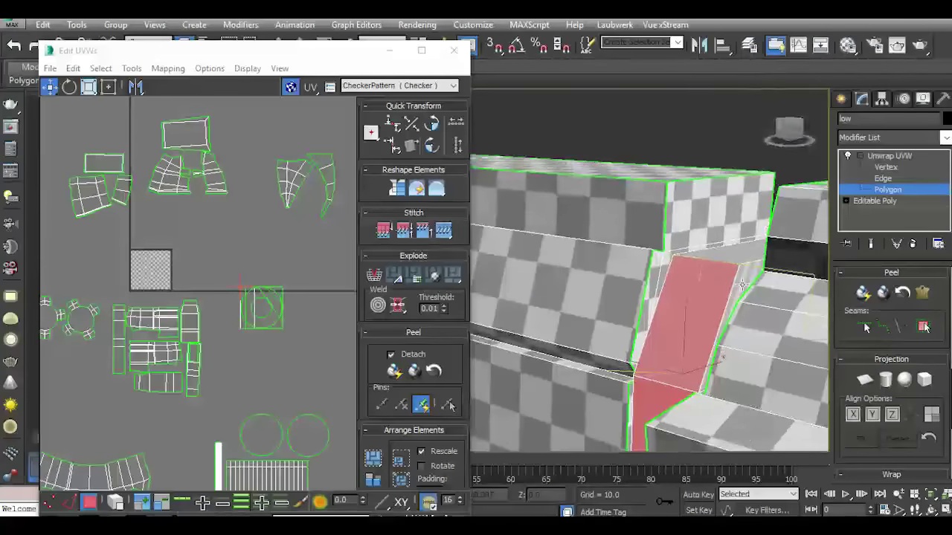
alt+middle_drag(810, 172, 778, 226)
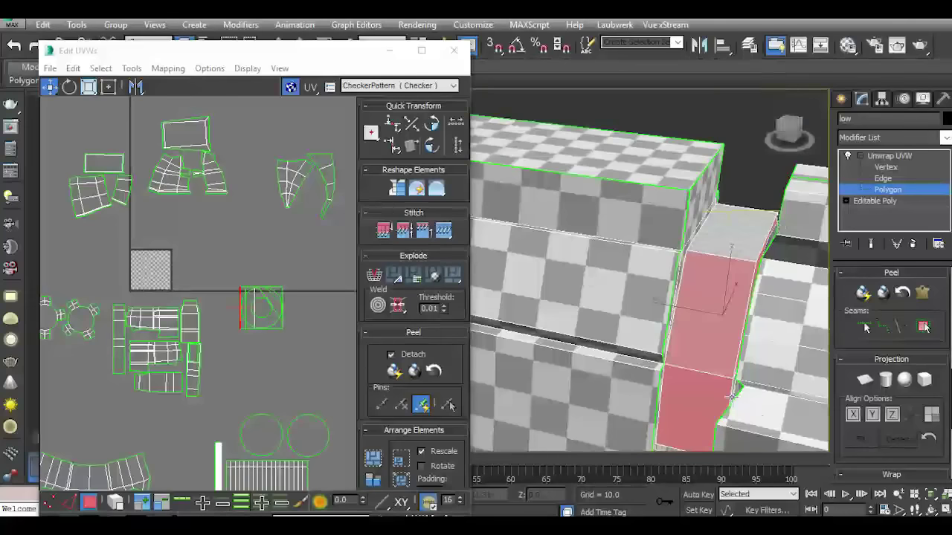
scroll(732, 397, up, 5)
scroll(740, 339, down, 5)
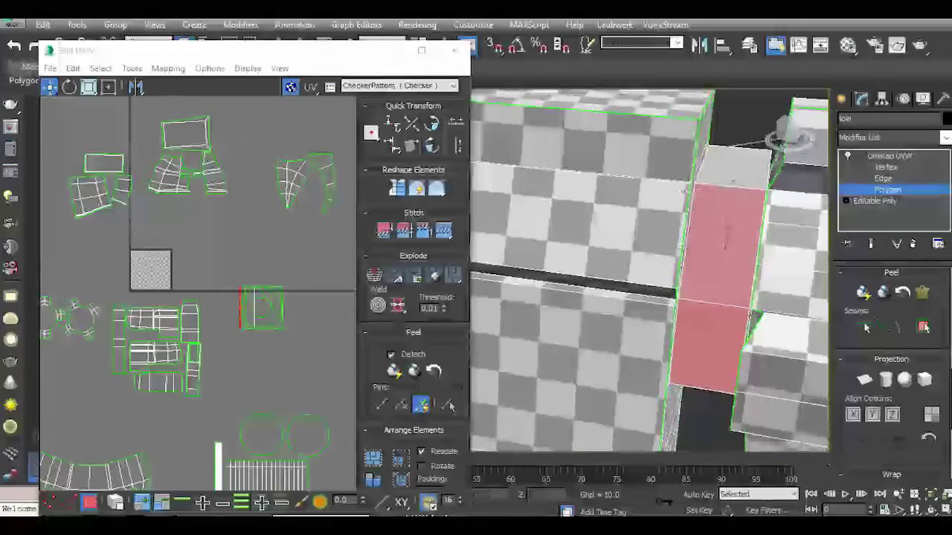
mouse_move(651, 268)
alt+middle_down()
mouse_move(651, 246)
mouse_move(779, 165)
alt+middle_up()
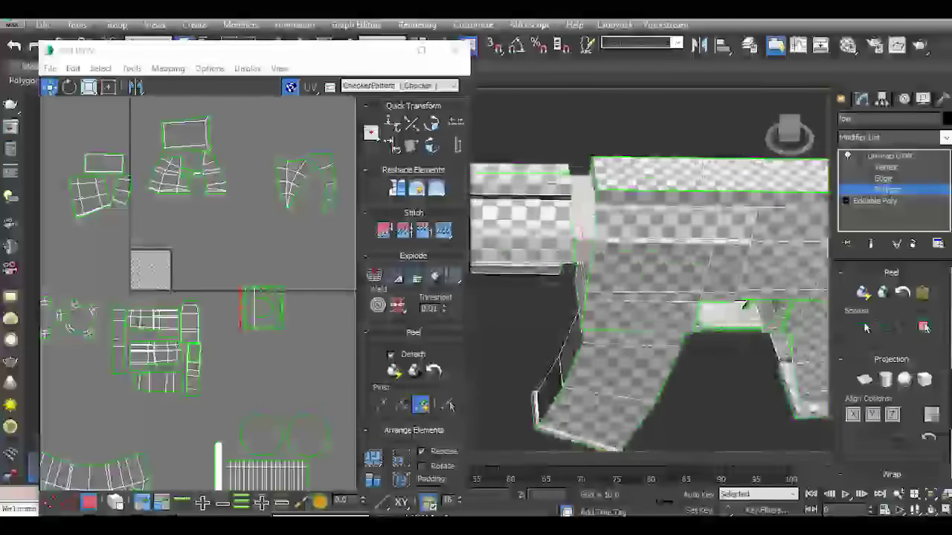
drag(790, 139, 774, 134)
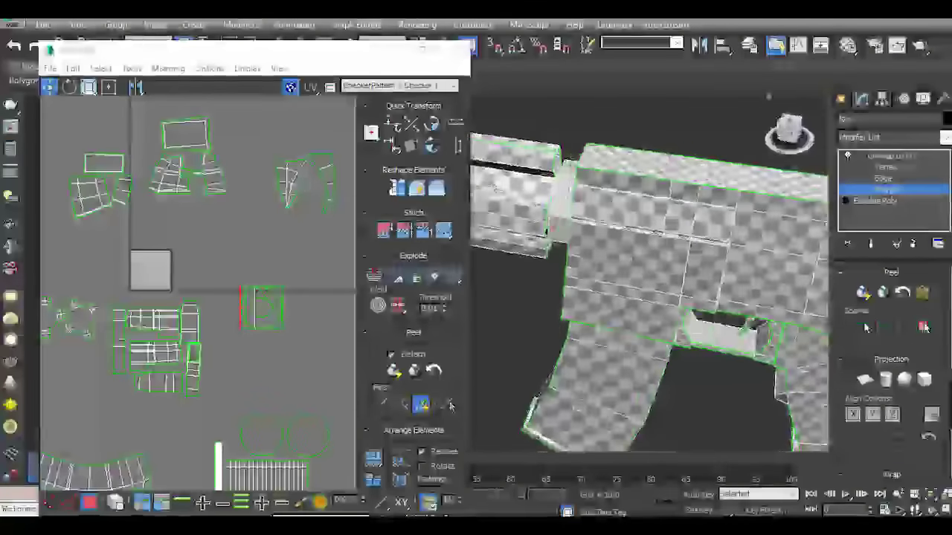
scroll(608, 170, up, 5)
scroll(596, 265, up, 3)
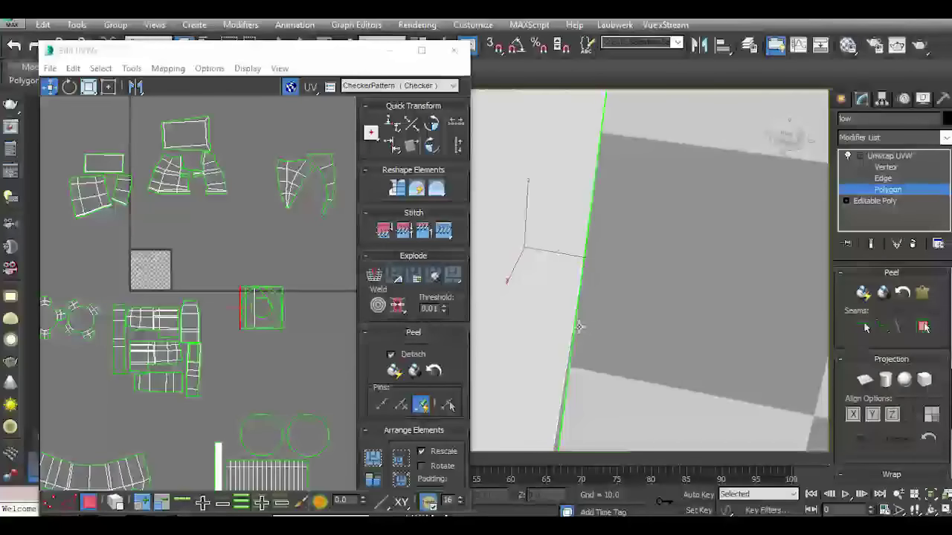
scroll(580, 327, up, 2)
middle_drag(578, 331, 648, 205)
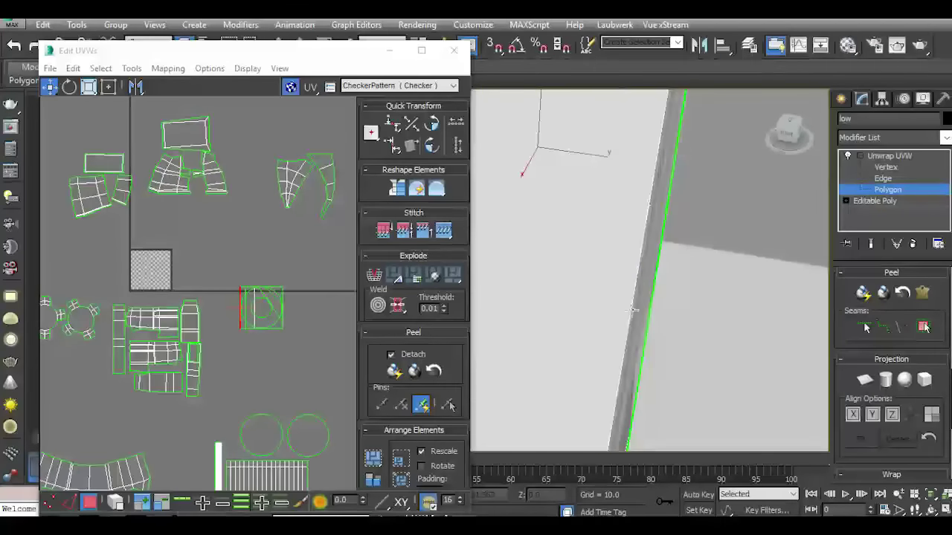
scroll(633, 310, down, 5)
mouse_move(793, 142)
mouse_down()
mouse_move(800, 139)
mouse_move(790, 130)
mouse_move(777, 141)
mouse_up()
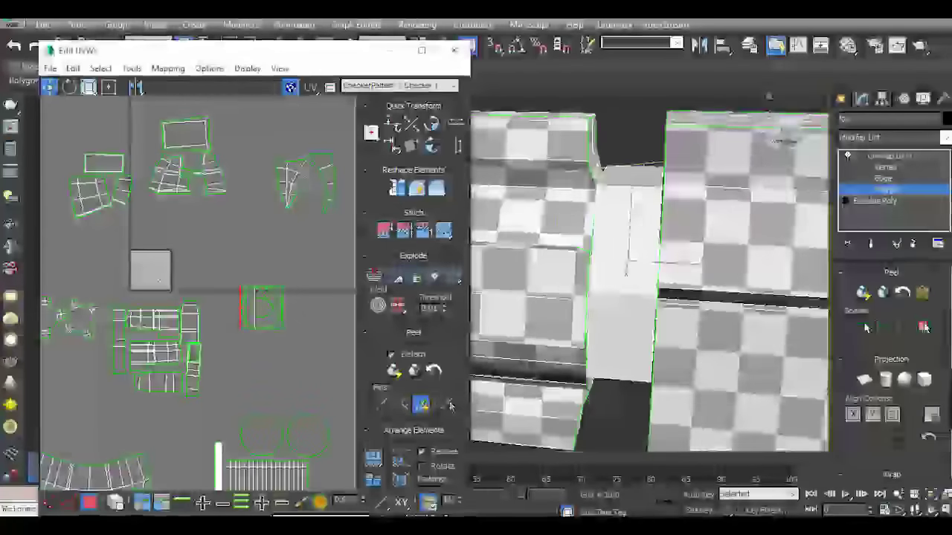
Move the UV editor aside and switch the viewport to Wireframe display.
mouse_move(242, 46)
mouse_down()
mouse_move(205, 158)
mouse_move(256, 101)
mouse_up()
click(171, 97)
click(187, 212)
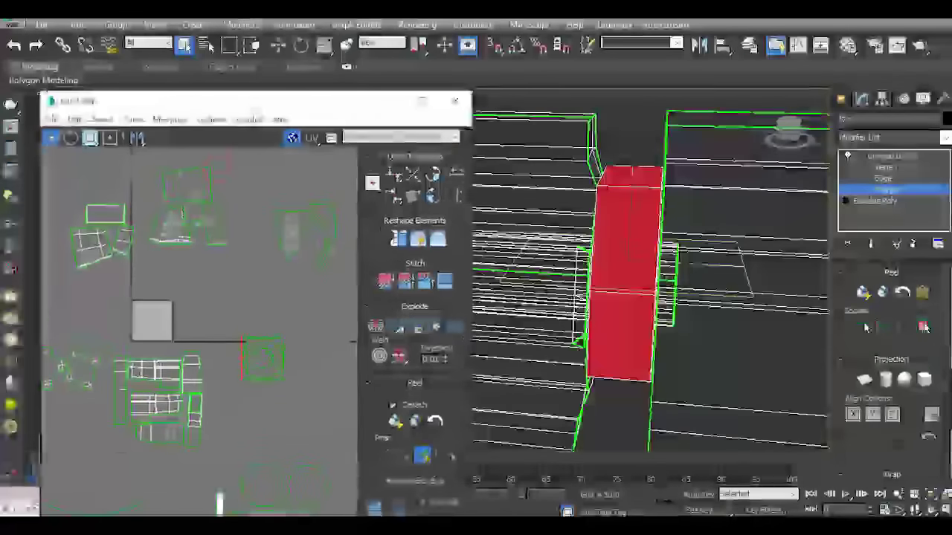
mouse_move(650, 283)
alt+middle_down()
mouse_move(773, 263)
mouse_move(702, 242)
mouse_move(673, 246)
mouse_move(703, 249)
mouse_move(685, 245)
mouse_move(647, 177)
mouse_move(664, 179)
mouse_move(638, 215)
mouse_move(636, 266)
alt+middle_up()
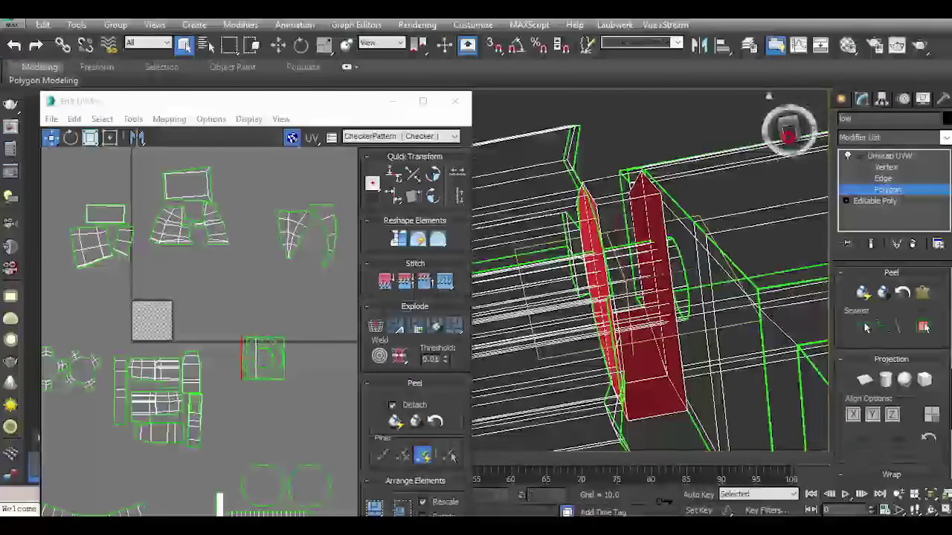
Select the rounded red polygon group and planar-map it aligned to X.
click(788, 136)
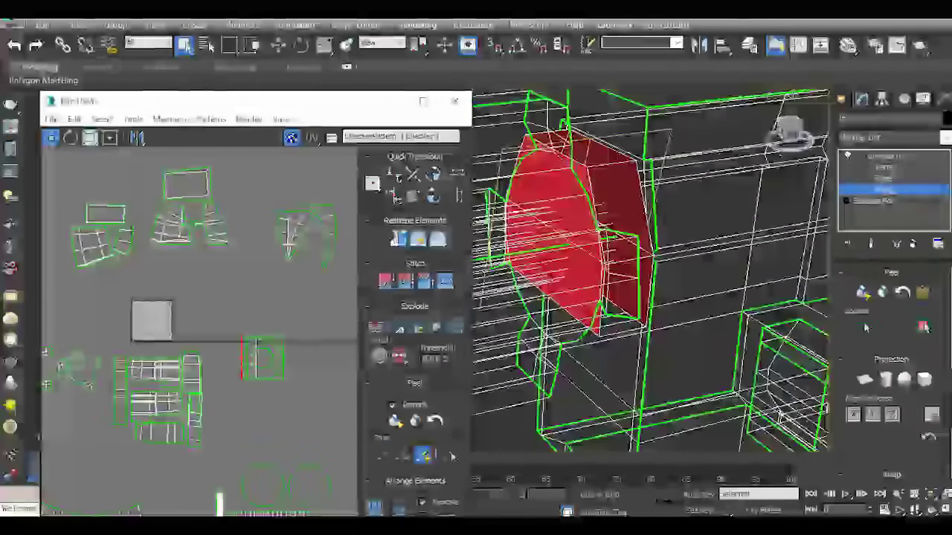
click(864, 381)
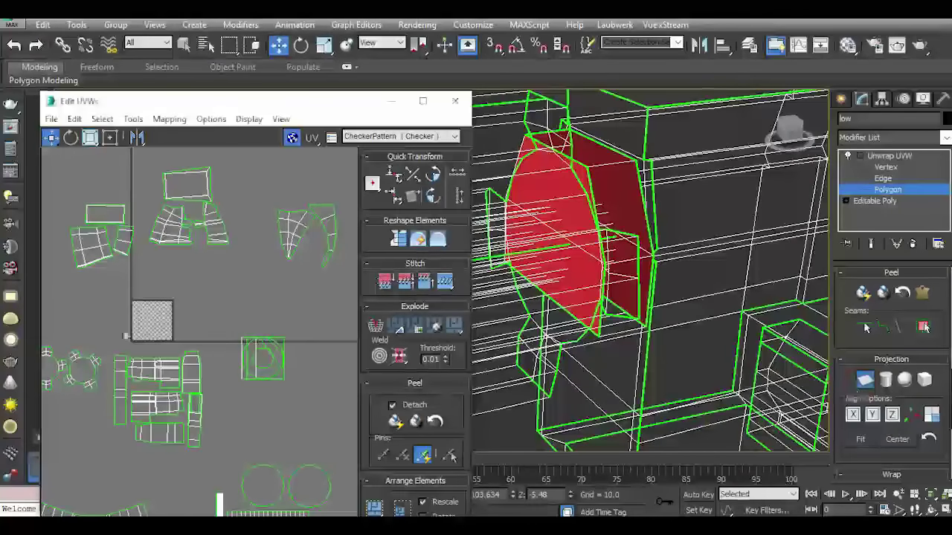
click(855, 417)
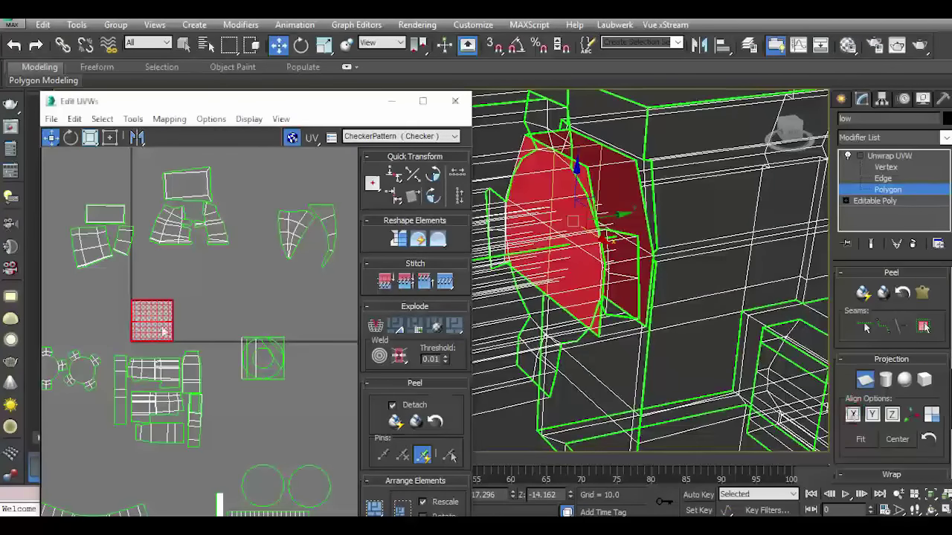
scroll(152, 327, up, 4)
Relax the island using Relax By Polygon Angles, then close the relax settings.
click(132, 120)
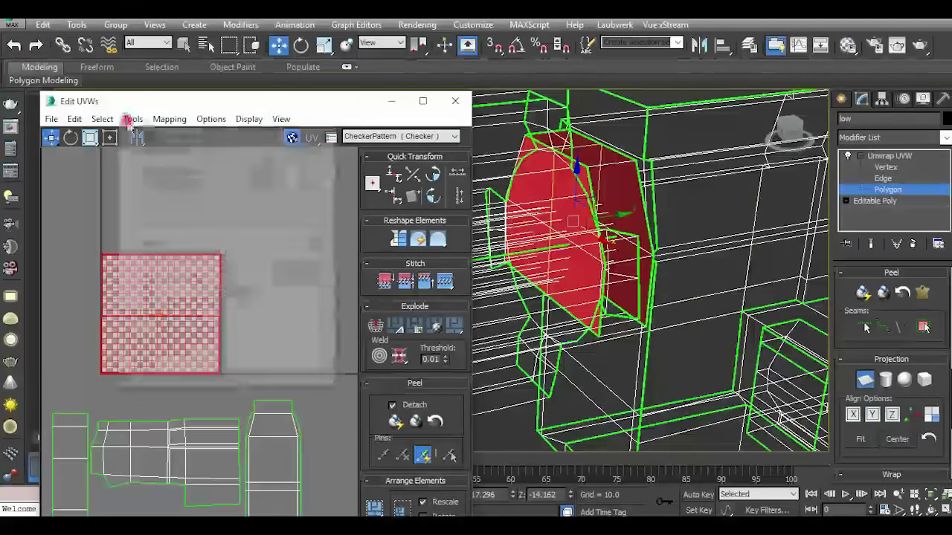
click(148, 349)
click(154, 163)
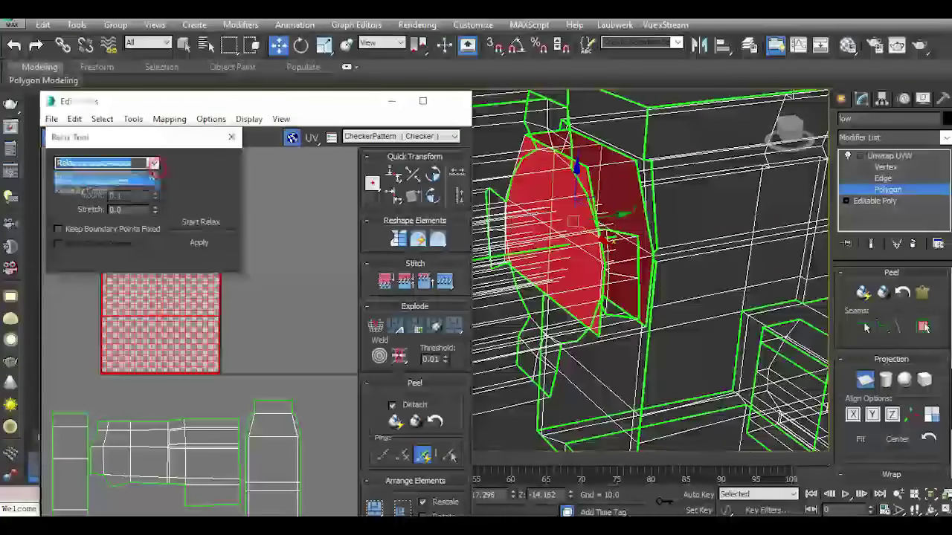
click(104, 178)
click(197, 221)
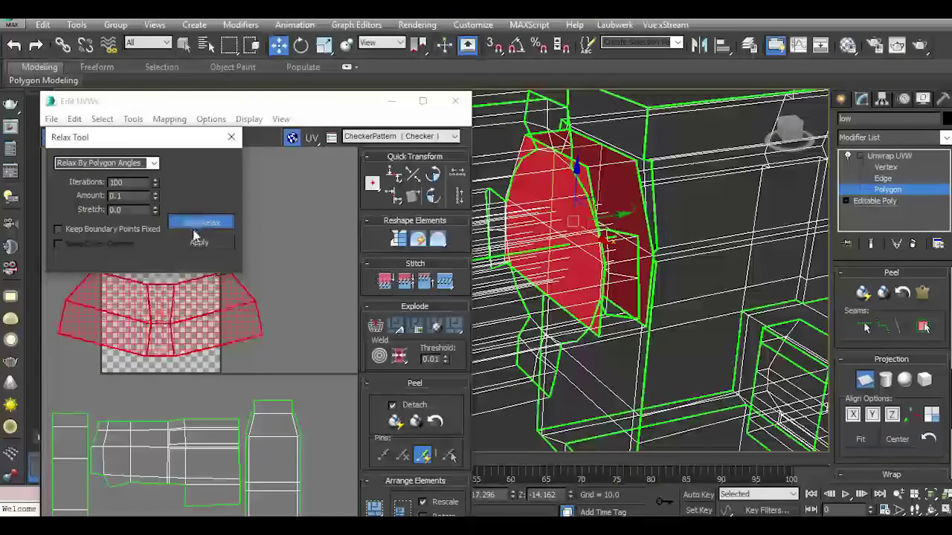
click(199, 242)
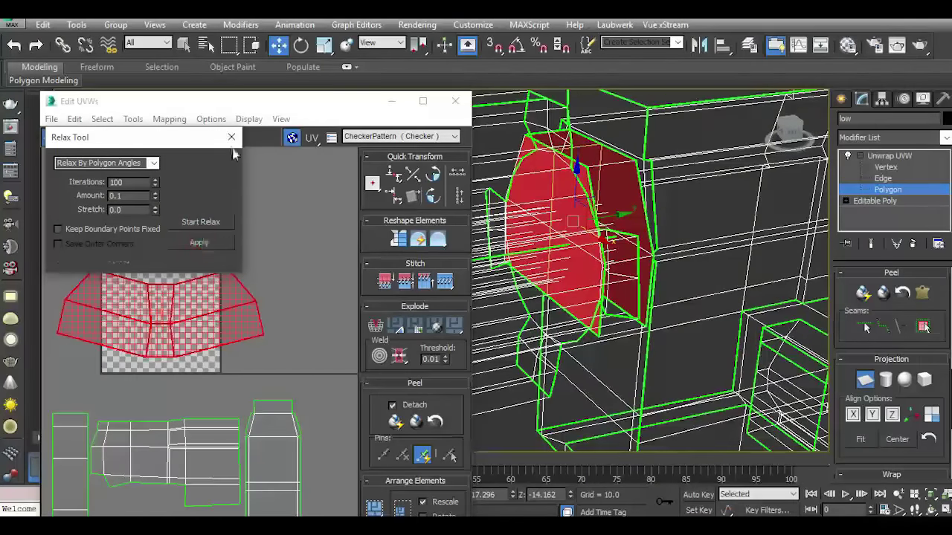
click(232, 137)
Turn off the planar projection on the relaxed island.
scroll(265, 206, down, 5)
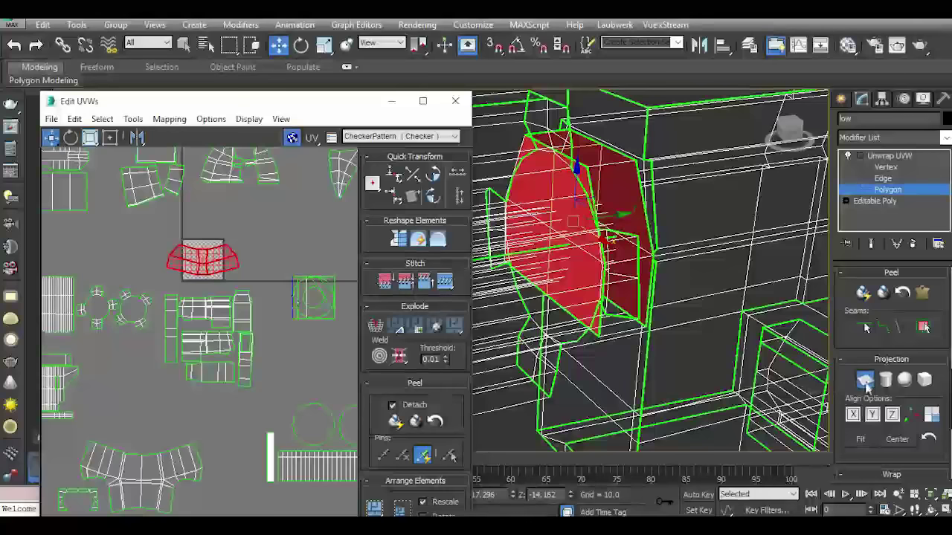
click(865, 383)
scroll(227, 277, down, 3)
scroll(227, 278, up, 2)
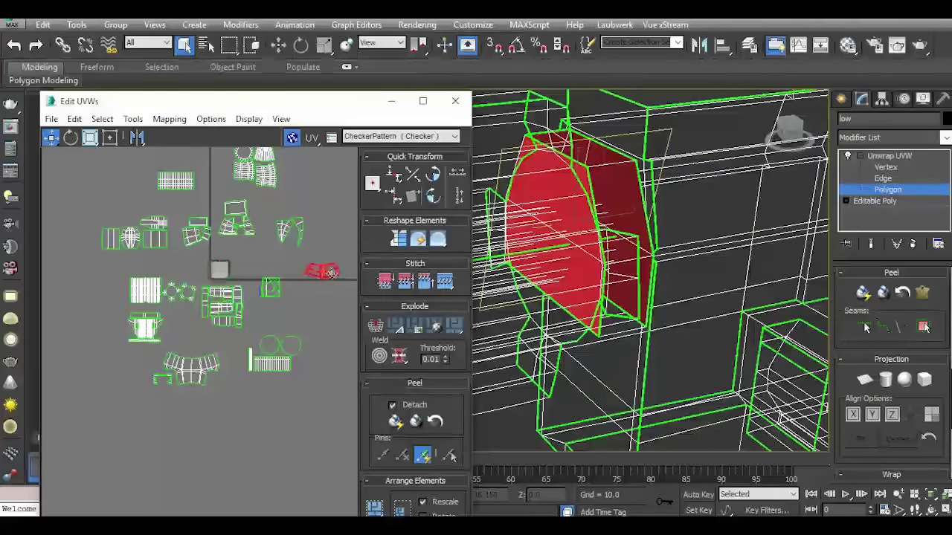
Select the vertical strip of polygons and frame its UV island in the editor.
drag(331, 273, 337, 274)
click(603, 154)
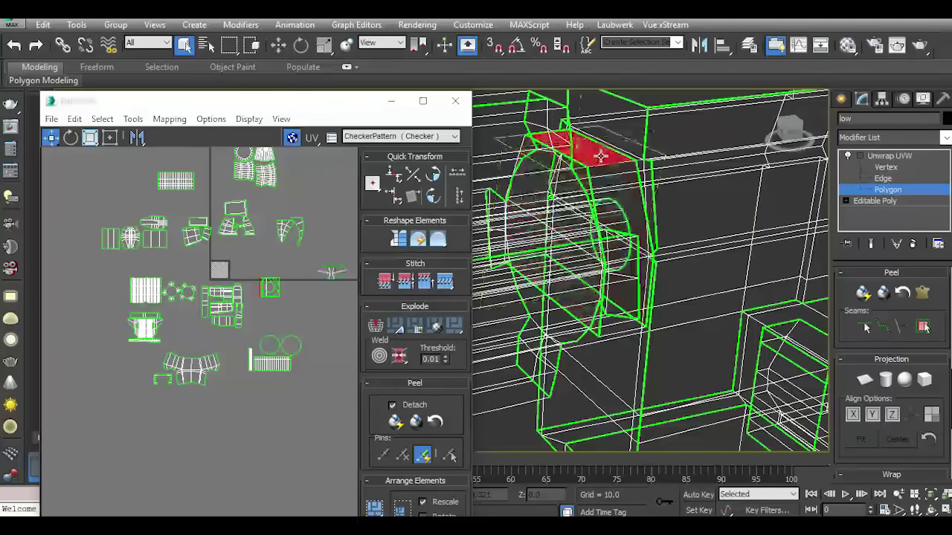
shift+click(617, 194)
click(786, 132)
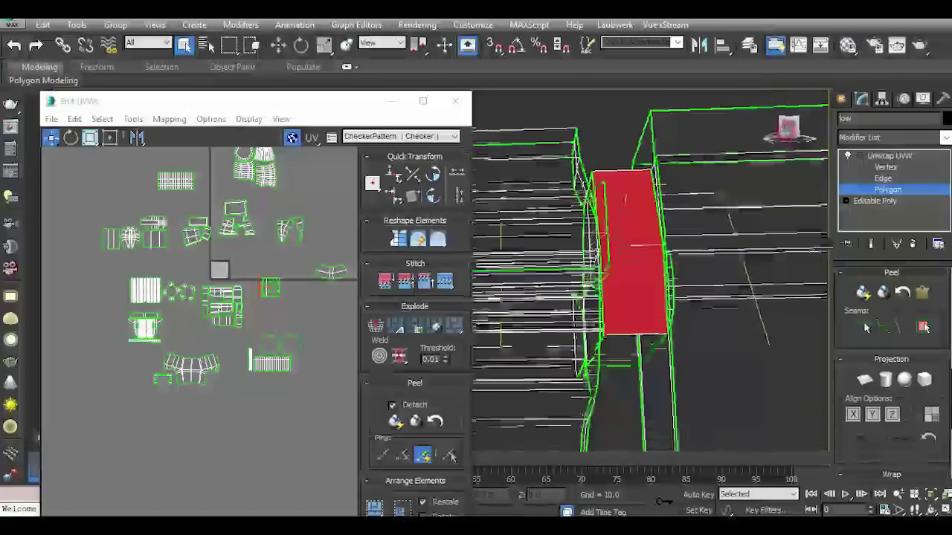
drag(781, 143, 809, 177)
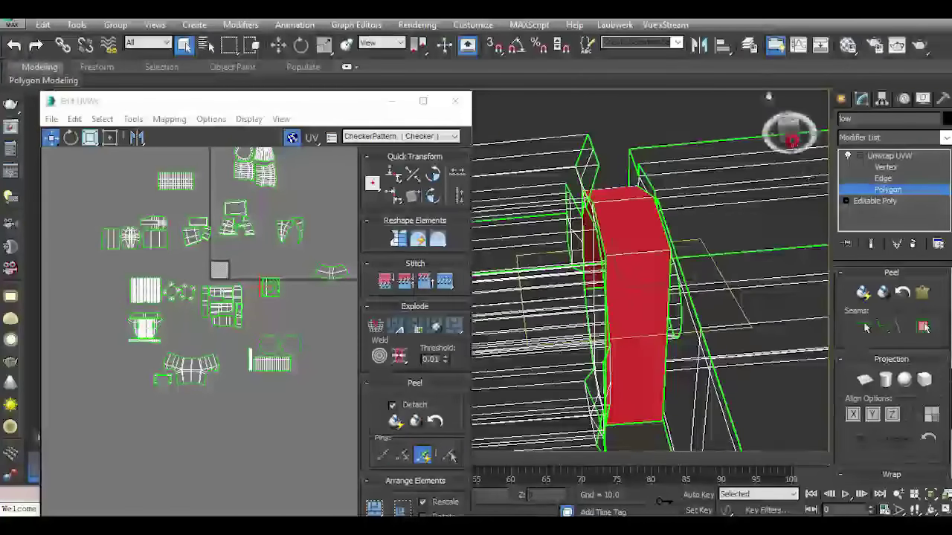
drag(791, 138, 815, 186)
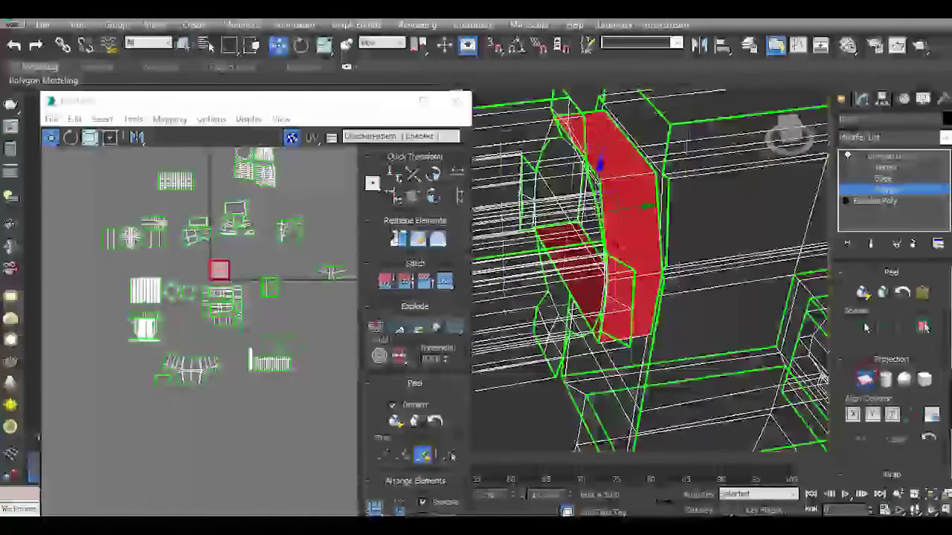
key(z)
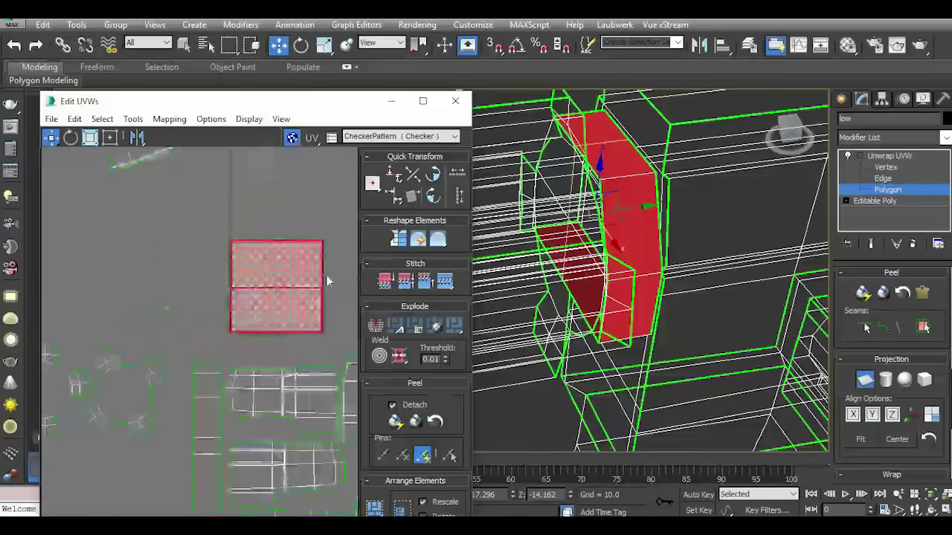
Relax the strip, then re-project it with a planar map aligned to X.
click(130, 120)
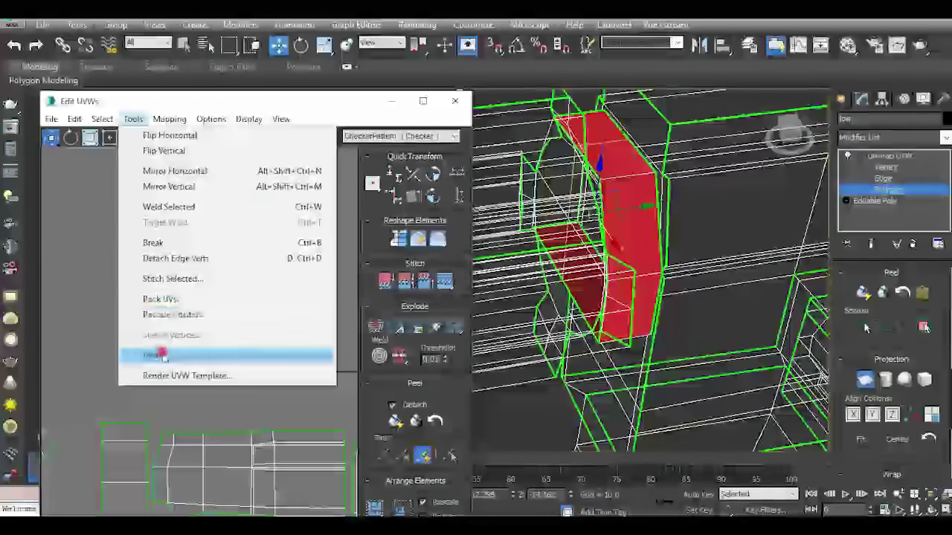
click(131, 353)
click(194, 225)
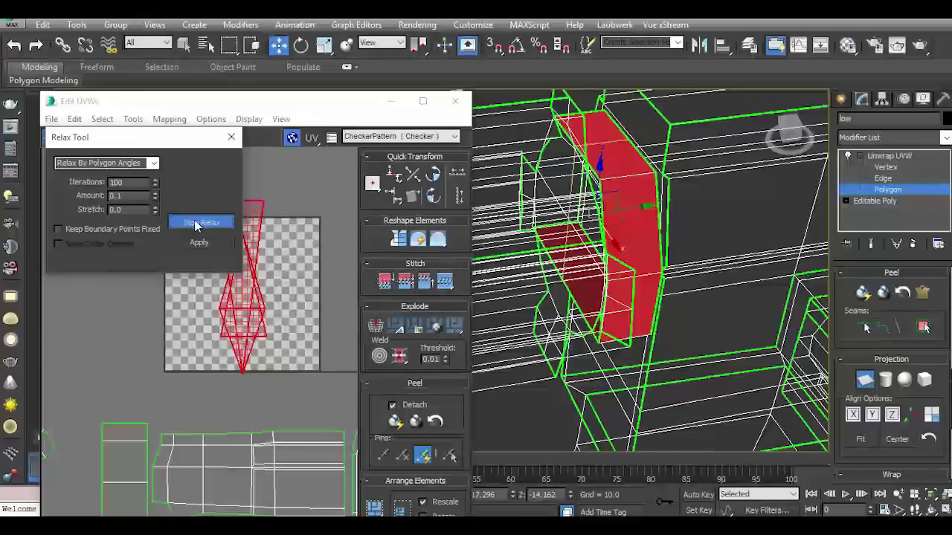
click(13, 44)
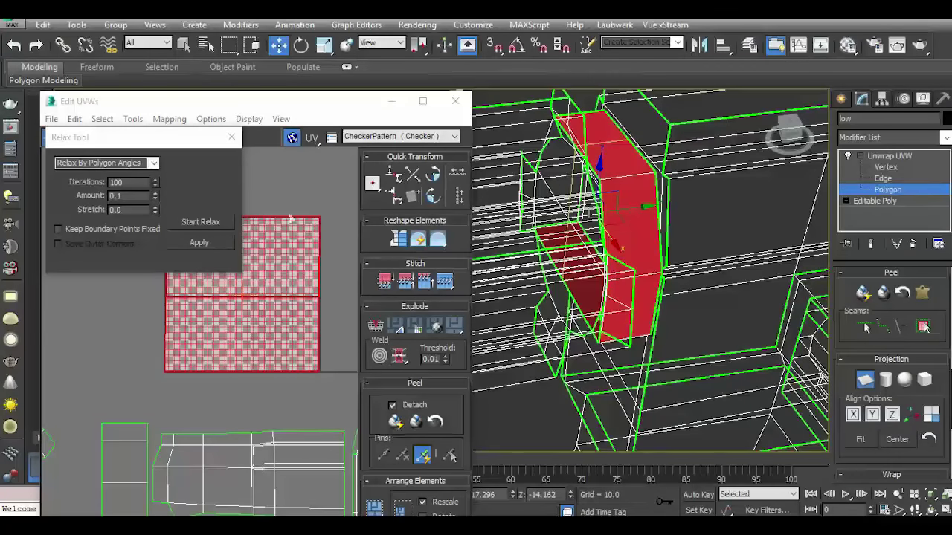
click(874, 417)
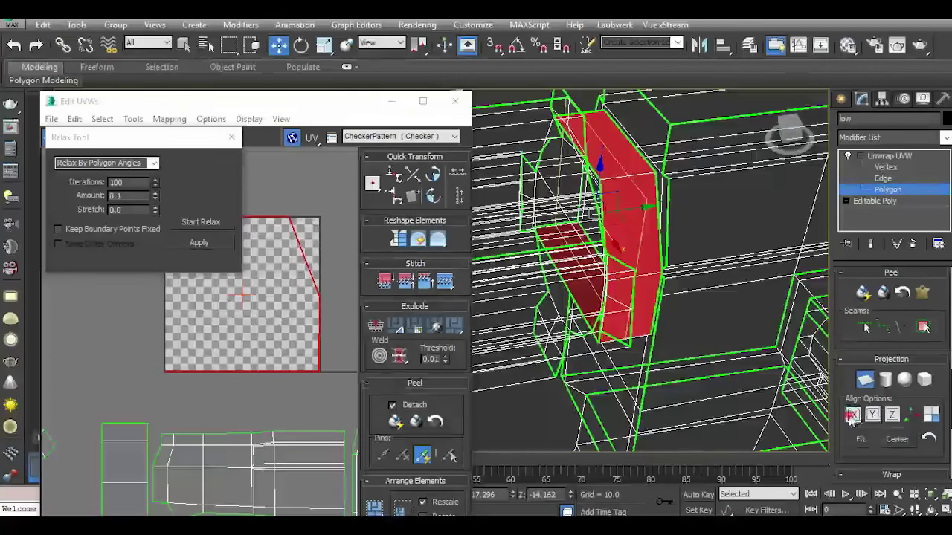
click(851, 416)
click(195, 223)
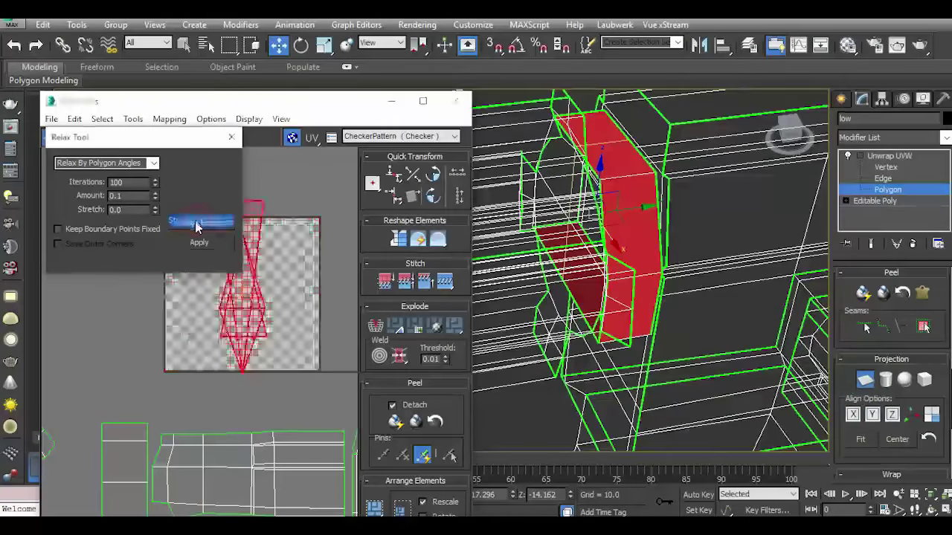
Undo the relax and re-relax the block with Relax By Edge Angles, then close the tool.
click(13, 45)
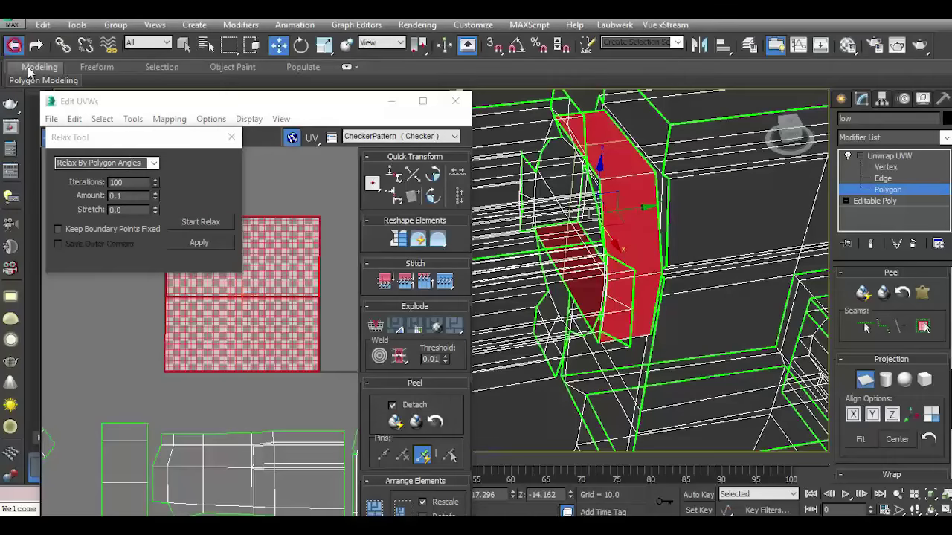
click(149, 163)
click(134, 186)
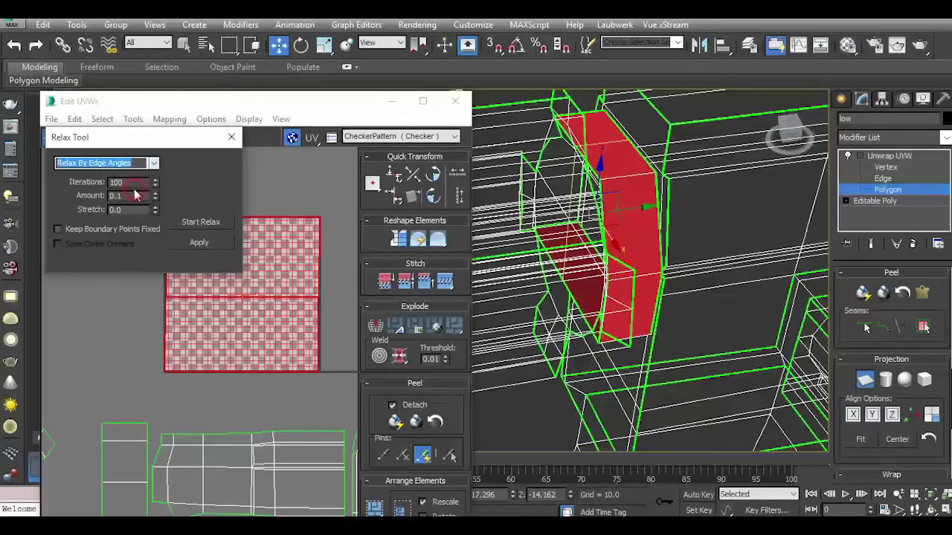
click(194, 223)
click(194, 225)
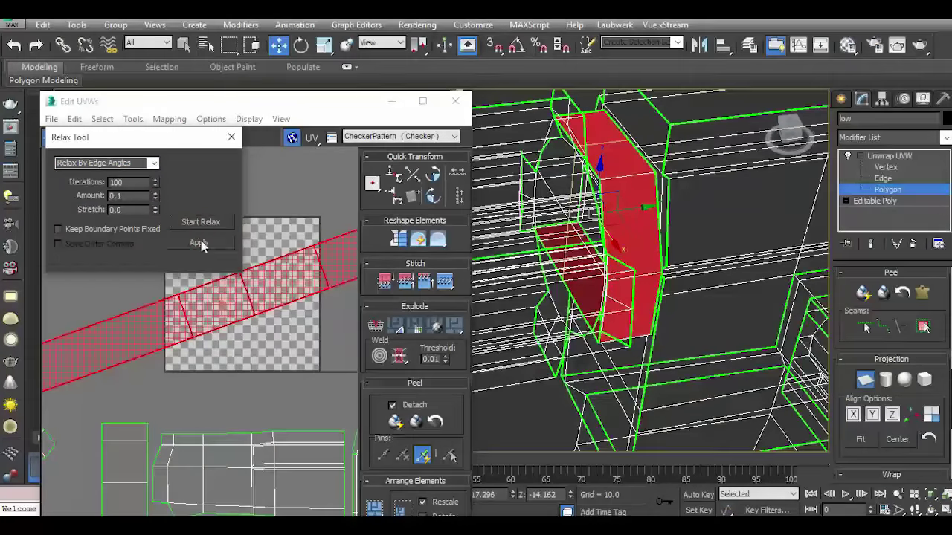
click(231, 138)
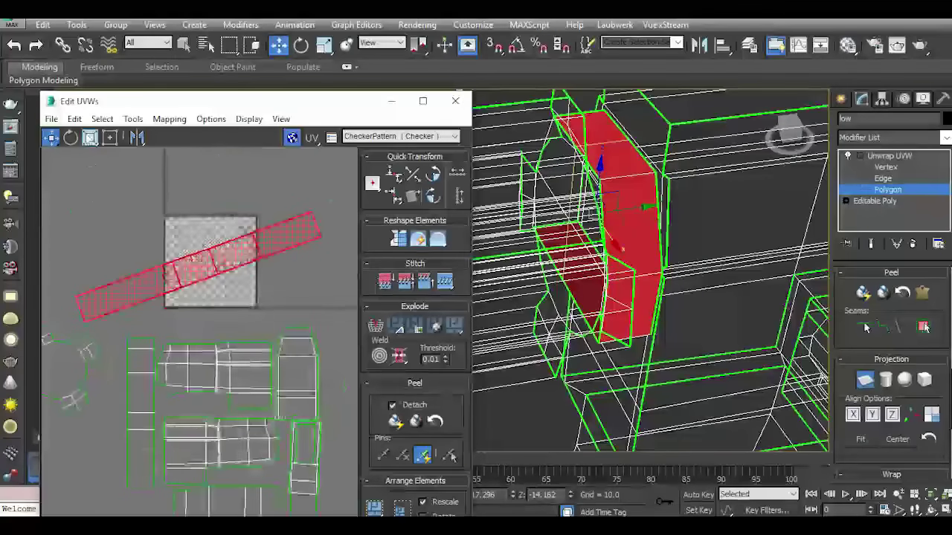
Rotate the red strip to lie horizontal and set the viewport to Realistic shading.
key(e)
key(q)
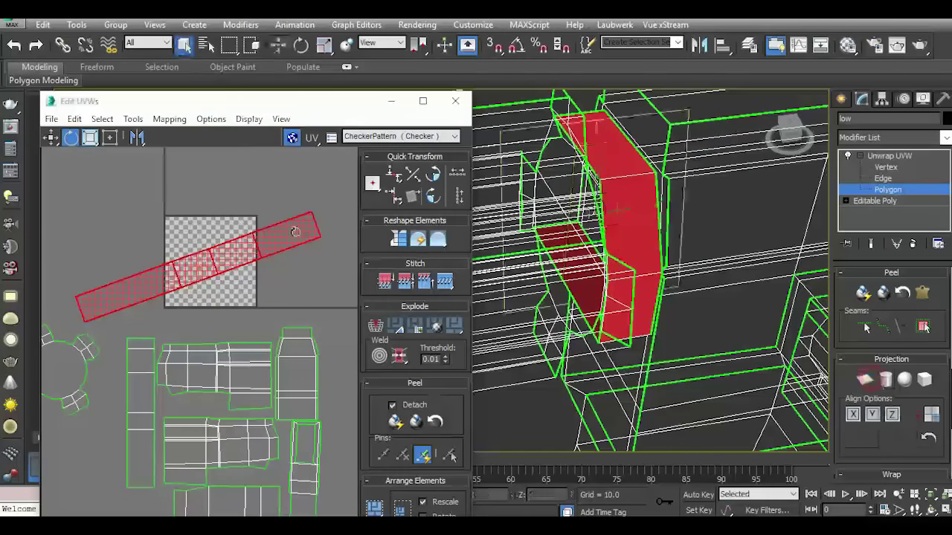
drag(303, 224, 322, 257)
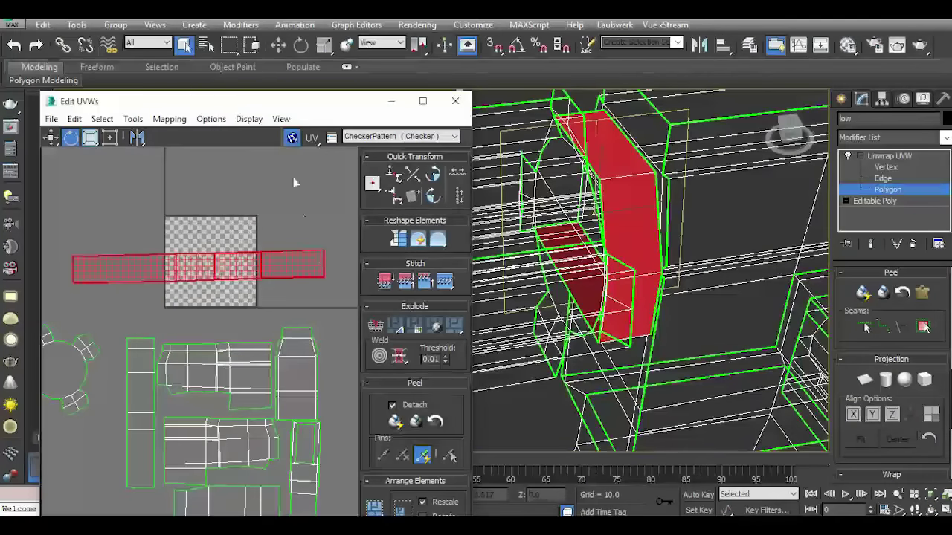
drag(223, 101, 211, 142)
click(149, 97)
click(186, 113)
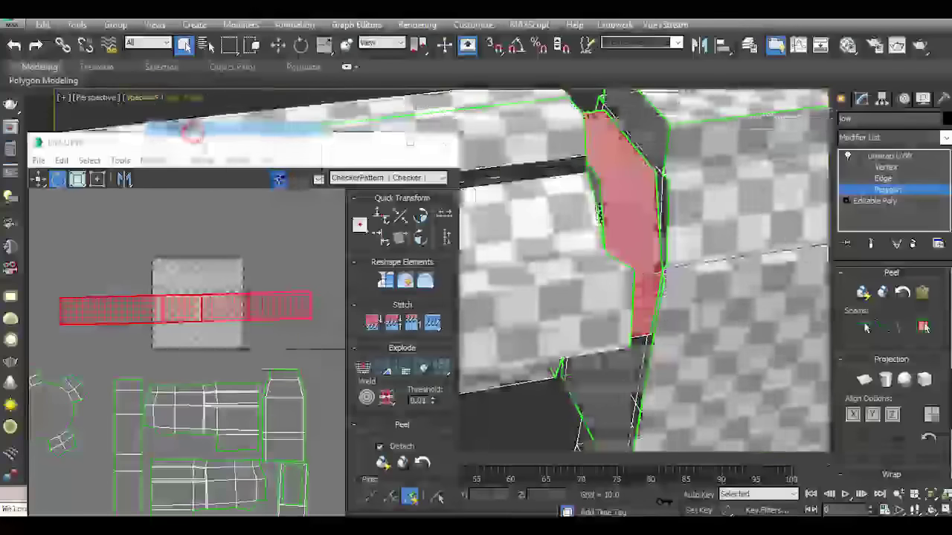
drag(247, 314, 250, 309)
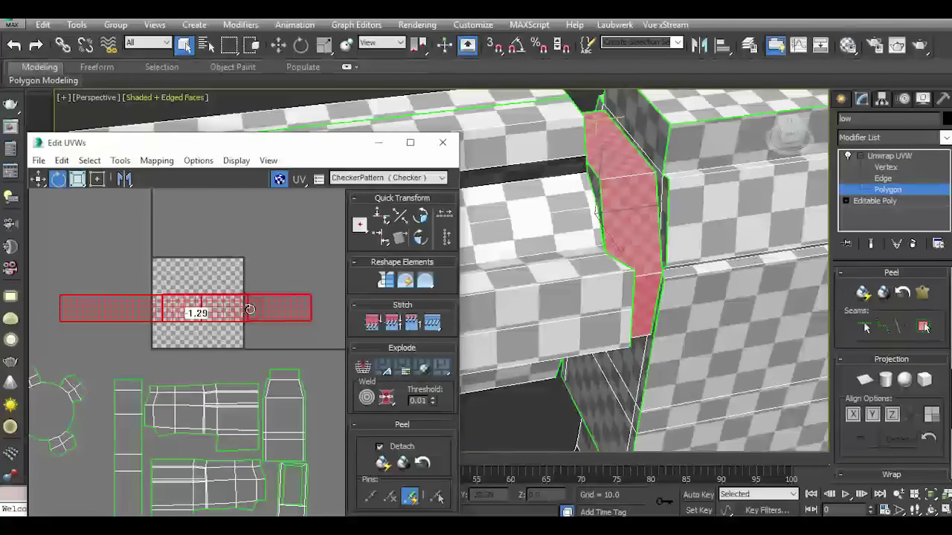
Move the strip to the right of the layout and shrink it by about 20%.
scroll(249, 309, down, 5)
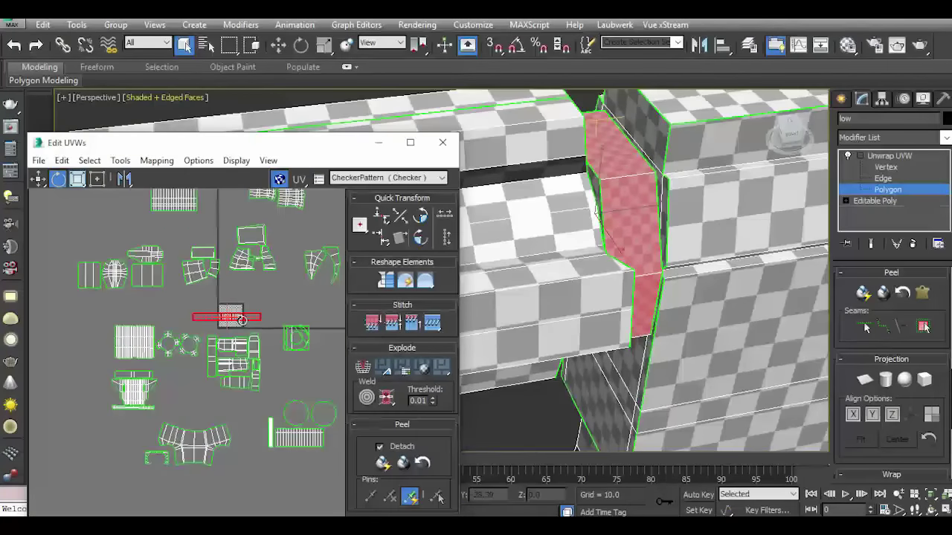
scroll(242, 320, down, 2)
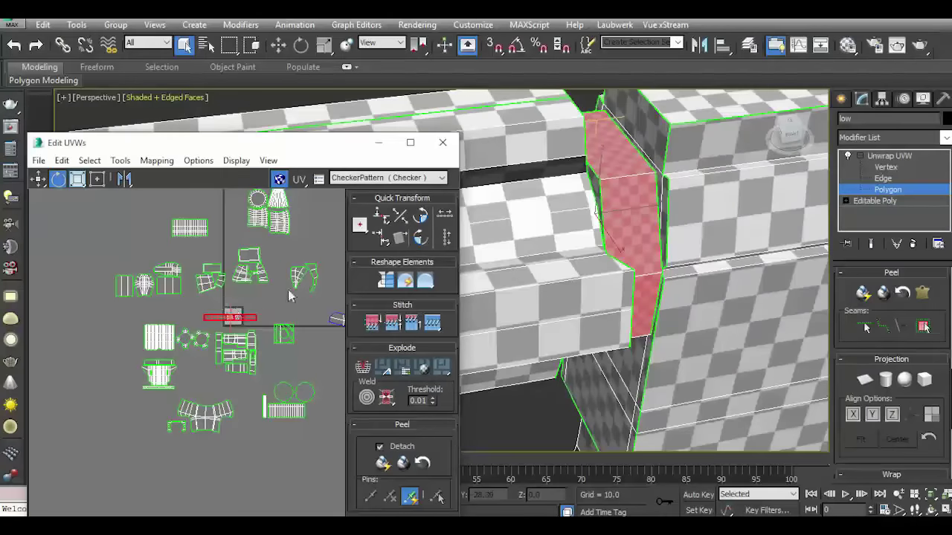
middle_drag(290, 296, 266, 312)
scroll(257, 319, up, 2)
scroll(251, 325, up, 1)
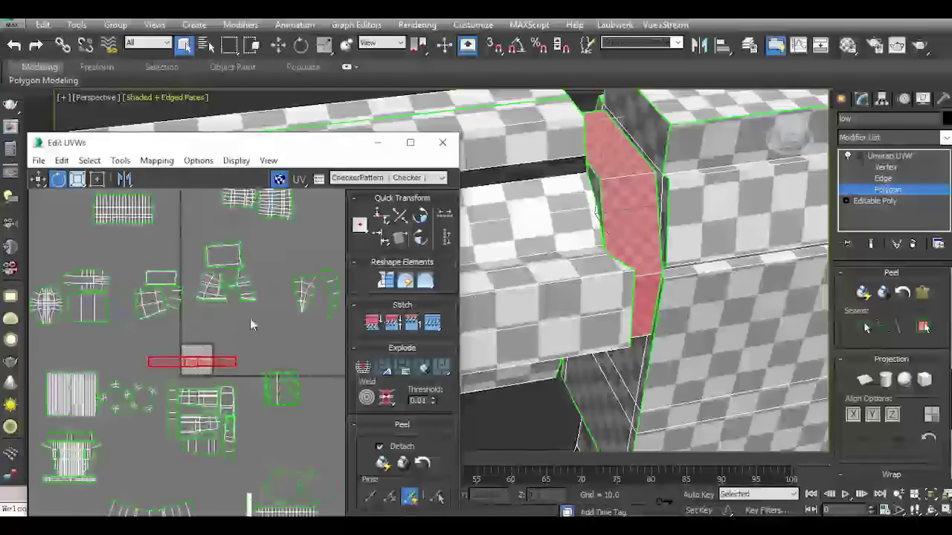
scroll(246, 322, down, 2)
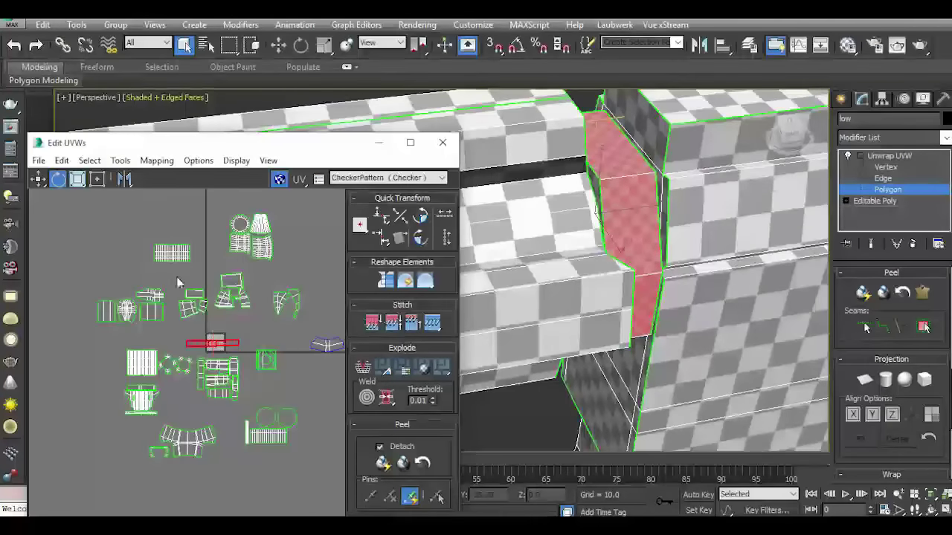
scroll(179, 281, up, 1)
mouse_move(178, 281)
middle_down()
mouse_move(156, 245)
mouse_move(133, 236)
middle_up()
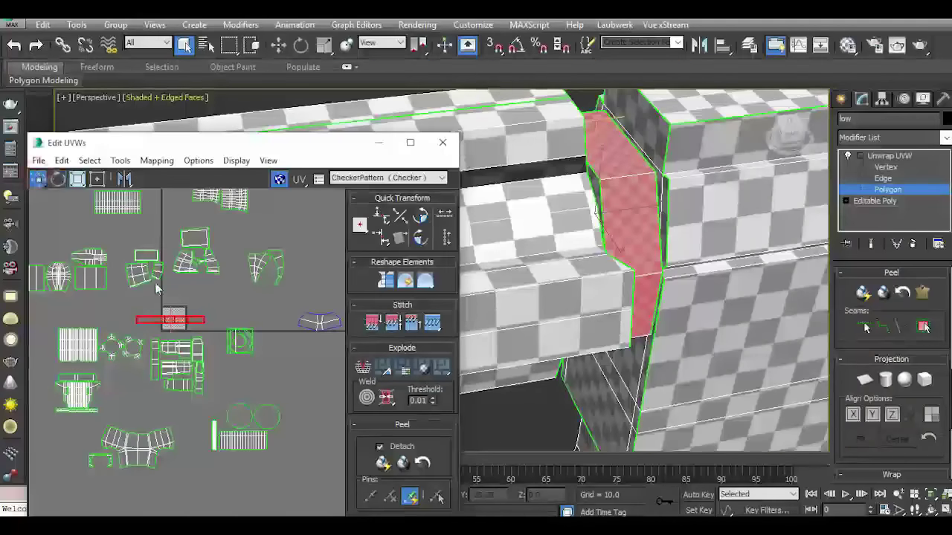
drag(174, 320, 318, 340)
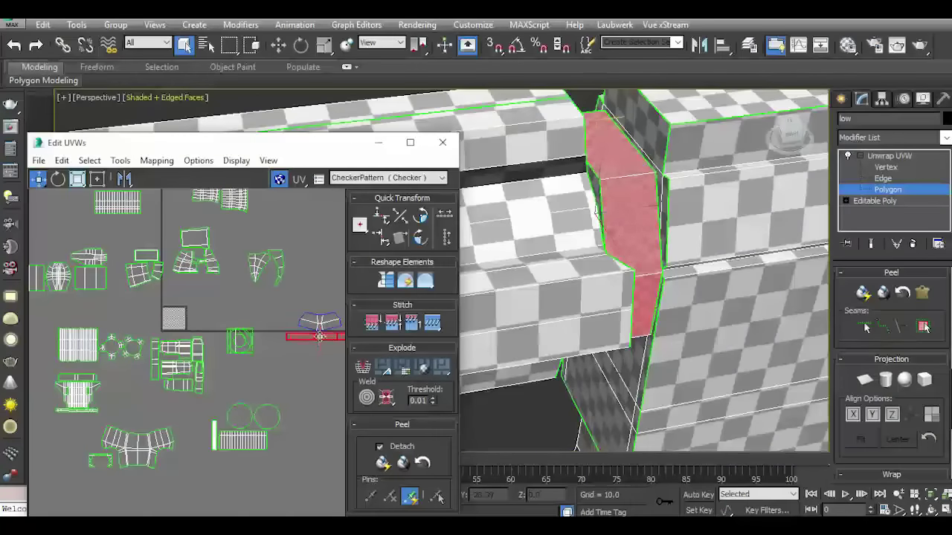
scroll(320, 337, up, 3)
scroll(211, 333, up, 3)
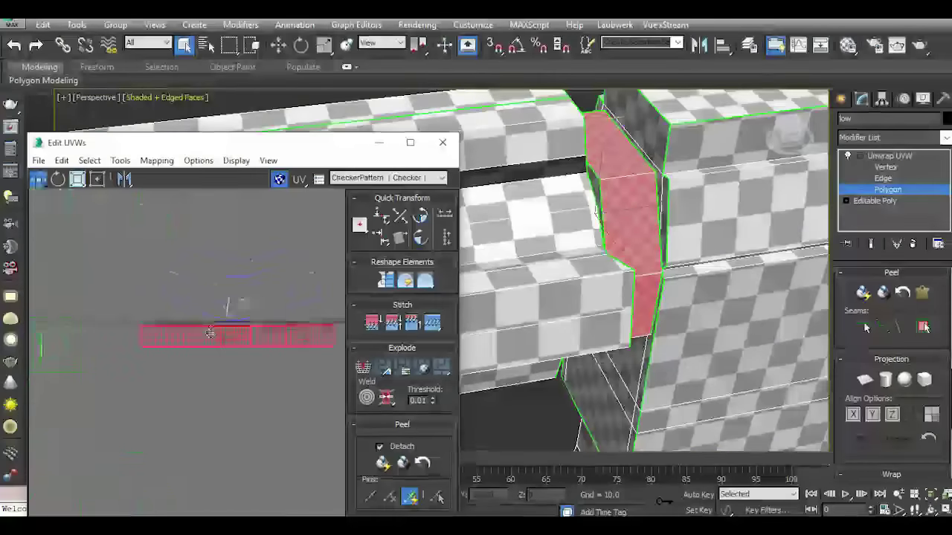
scroll(211, 334, up, 1)
mouse_move(213, 330)
mouse_down()
mouse_move(237, 359)
mouse_move(236, 331)
mouse_up()
Deselect the strip, orbit the model and select the next face.
click(43, 181)
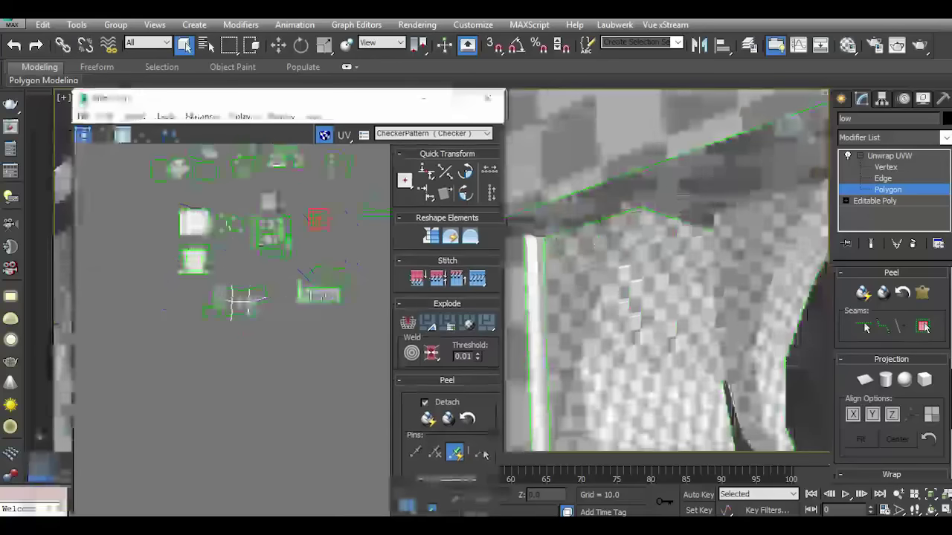
scroll(245, 264, up, 2)
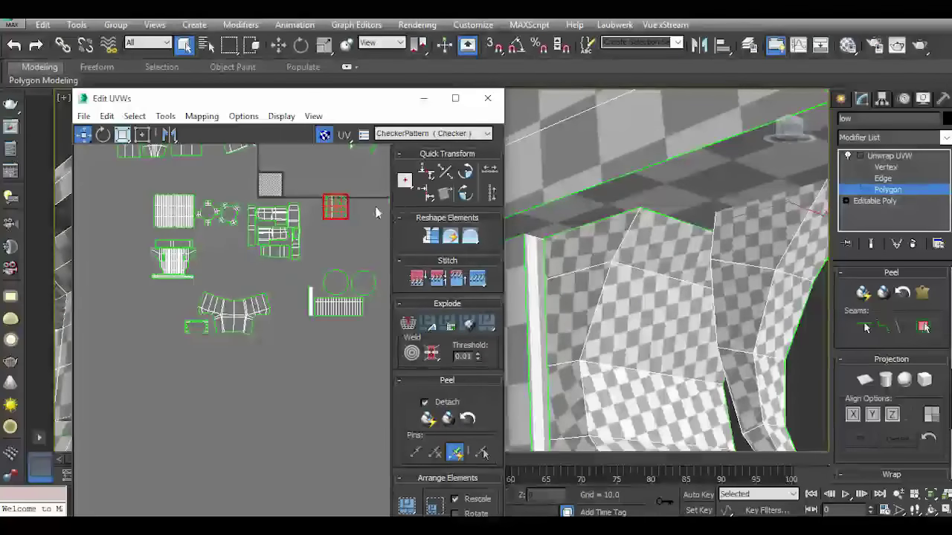
click(369, 217)
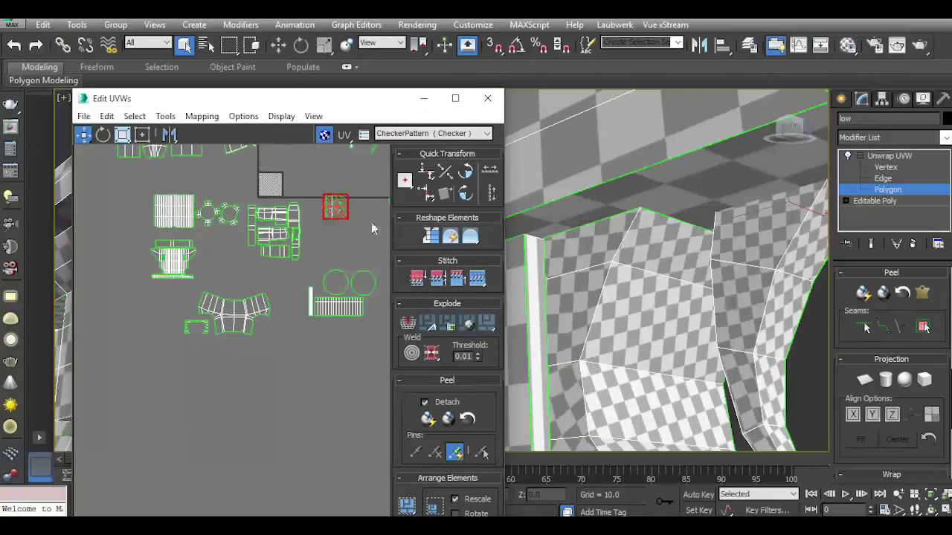
alt+middle_drag(669, 298, 639, 282)
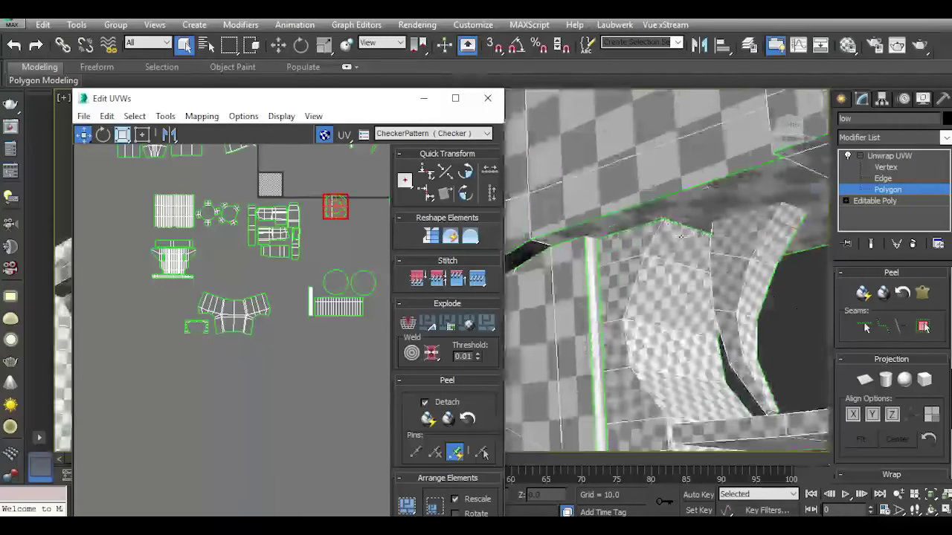
alt+middle_drag(681, 236, 622, 231)
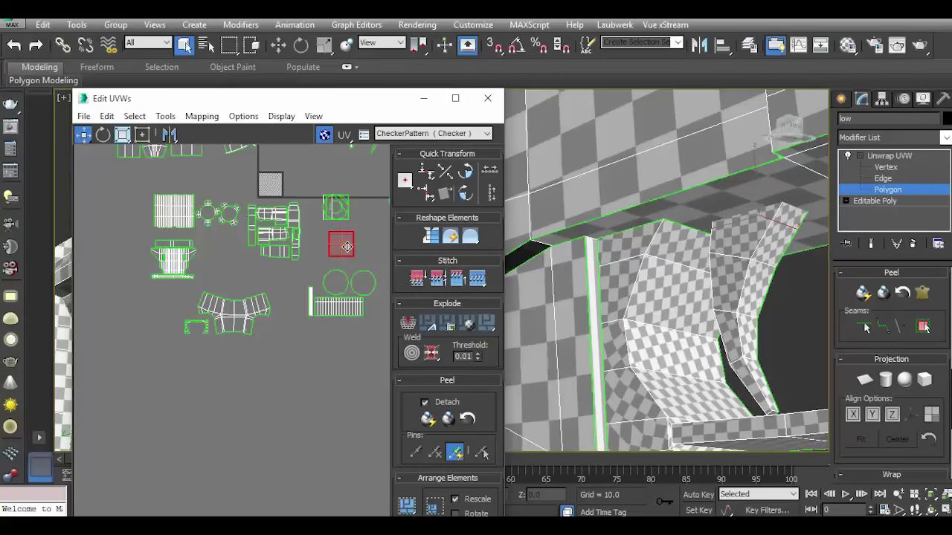
scroll(769, 236, up, 5)
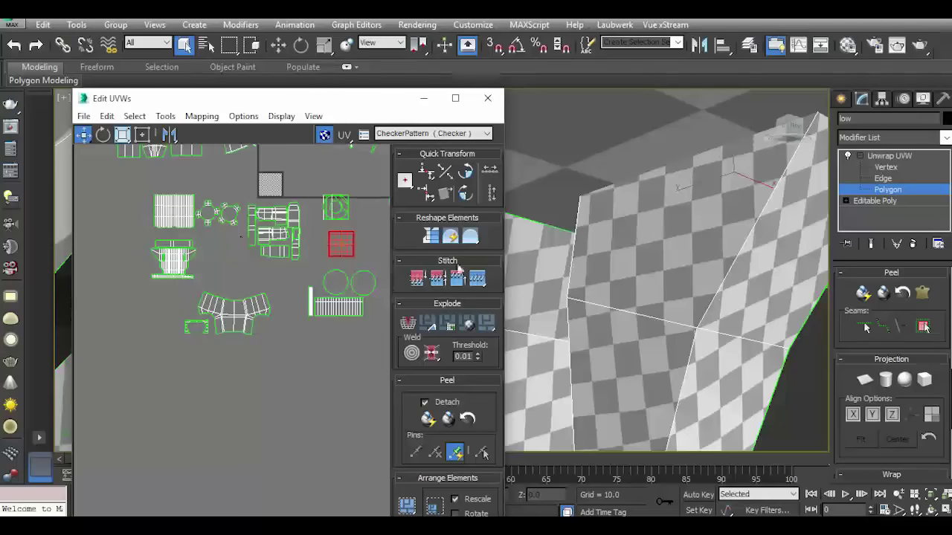
click(726, 232)
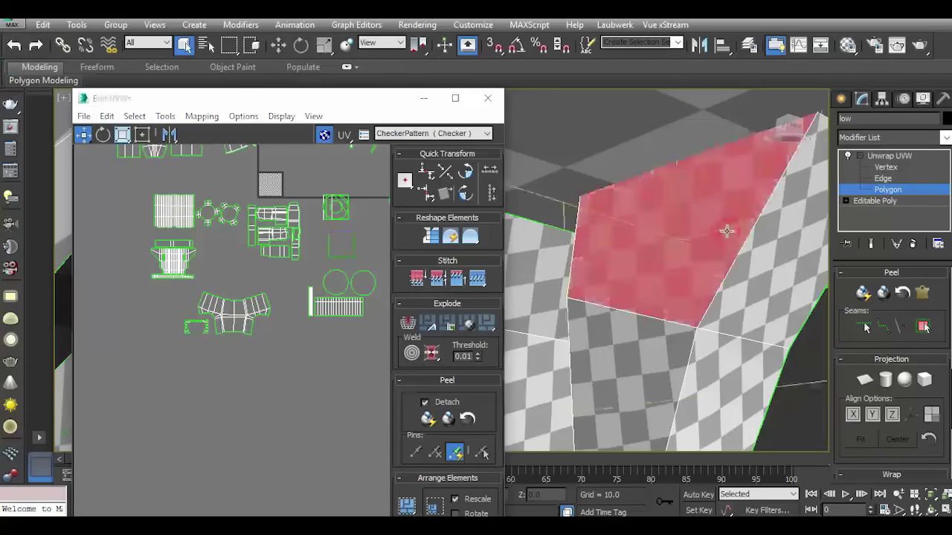
Select the faces inside the gun's opening and planar-map them aligned to X.
click(347, 243)
scroll(705, 237, down, 4)
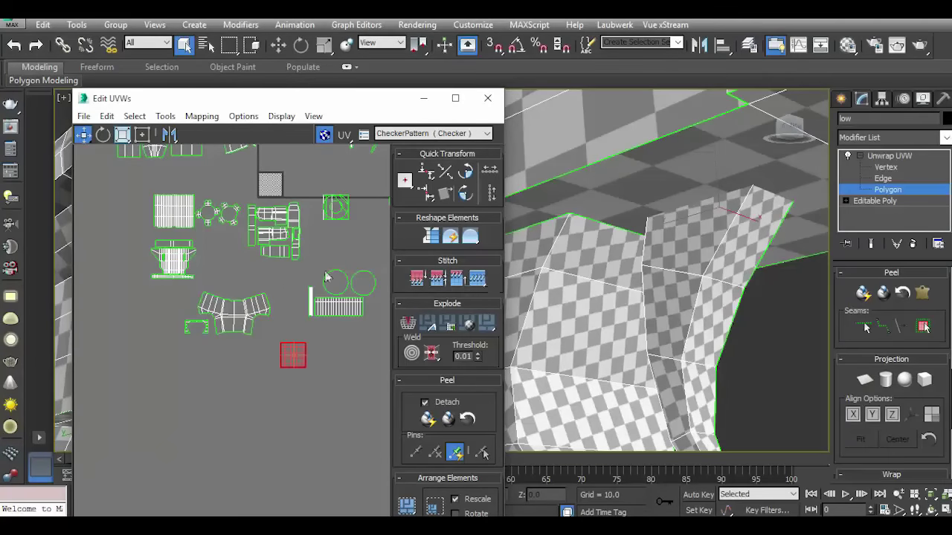
scroll(269, 326, down, 3)
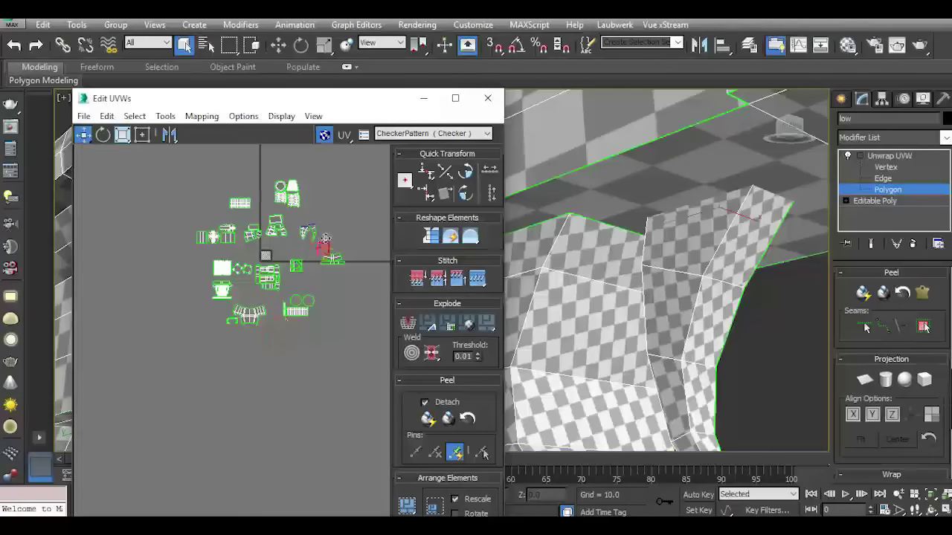
scroll(328, 227, up, 3)
scroll(314, 236, up, 2)
scroll(308, 238, up, 2)
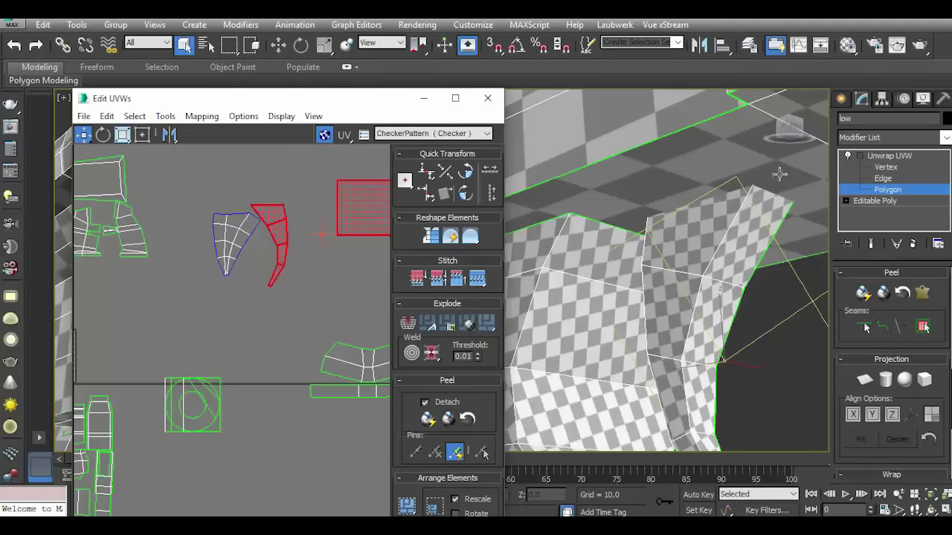
mouse_move(670, 267)
alt+middle_down()
mouse_move(683, 269)
mouse_move(669, 268)
alt+middle_up()
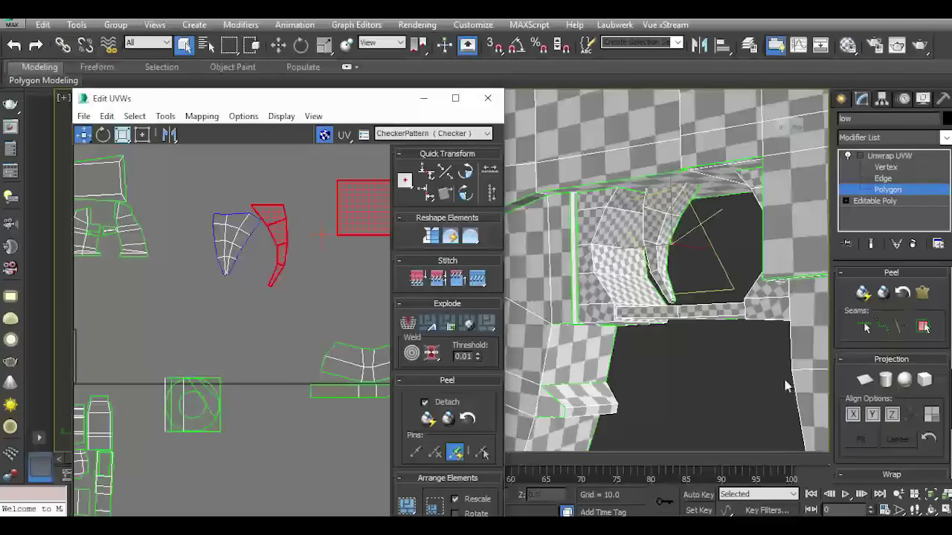
click(866, 381)
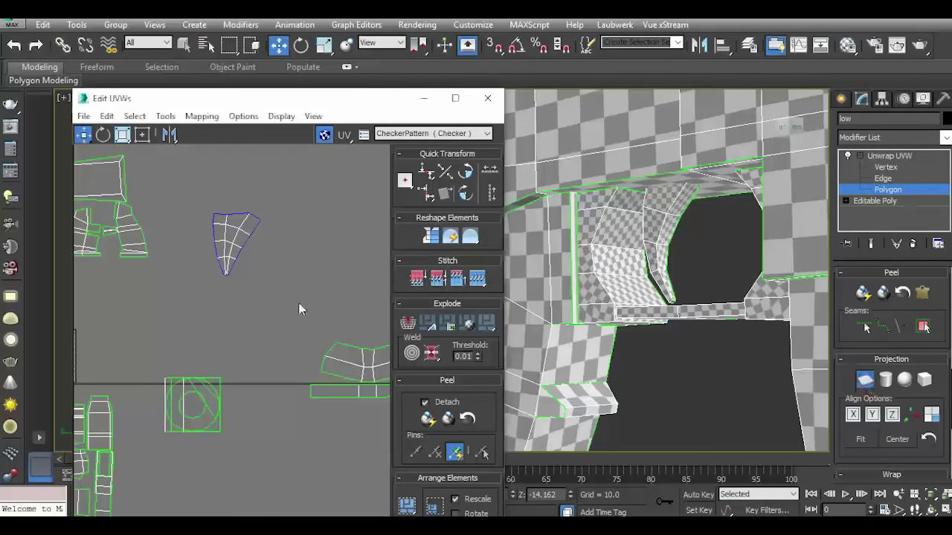
scroll(381, 321, down, 3)
scroll(245, 327, down, 2)
scroll(245, 327, up, 2)
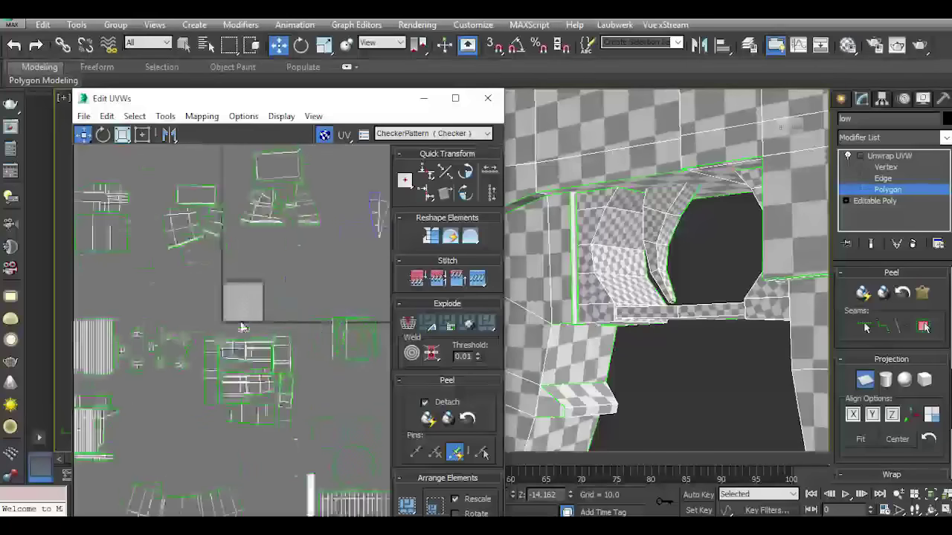
click(855, 416)
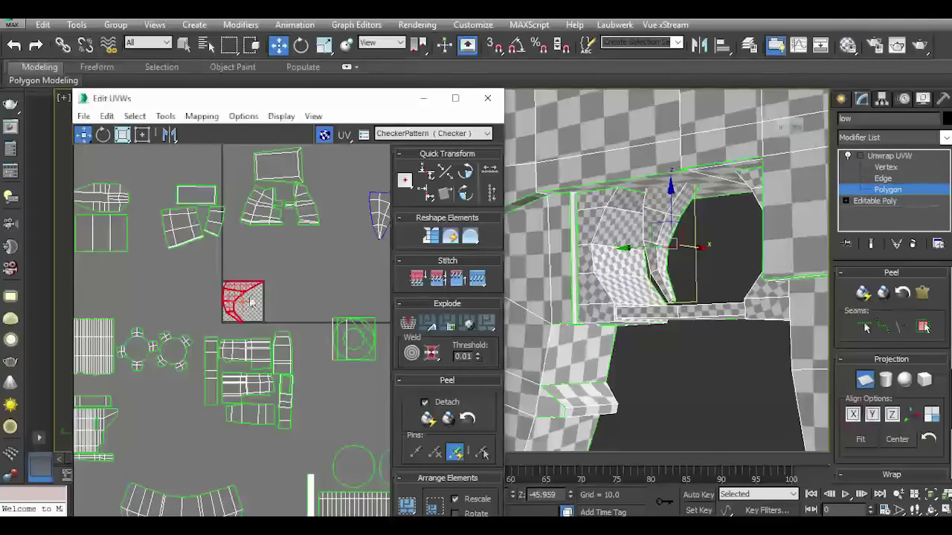
Re-project the curved island along Z and relax it by polygon angles.
scroll(251, 301, up, 5)
click(873, 416)
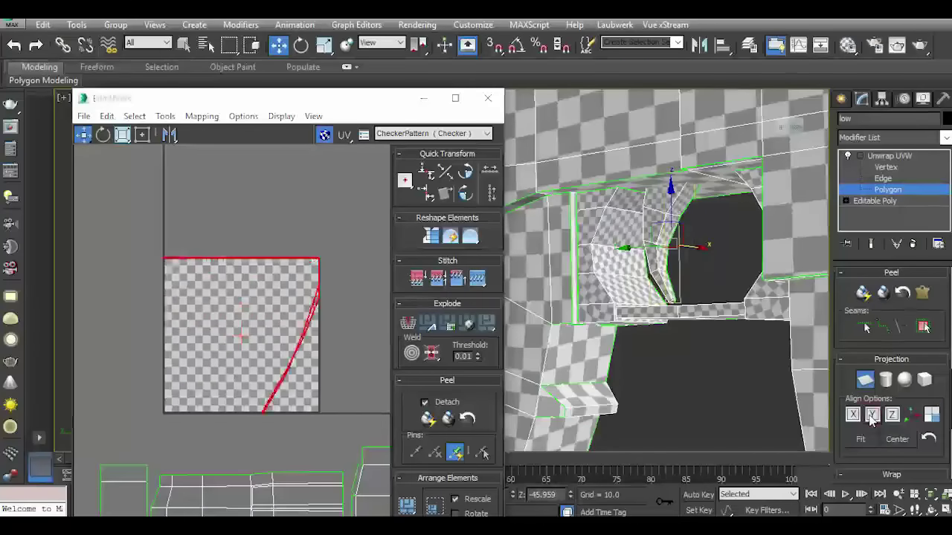
click(893, 417)
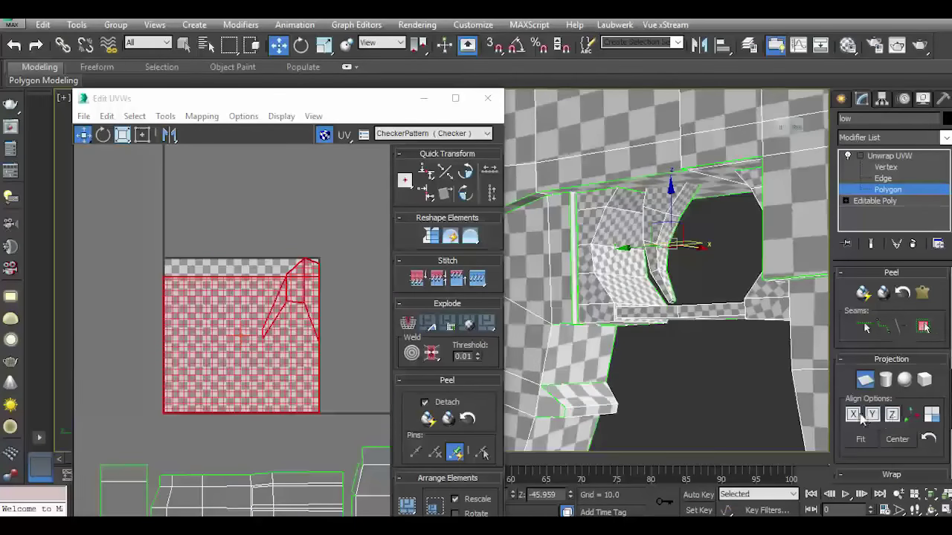
click(165, 116)
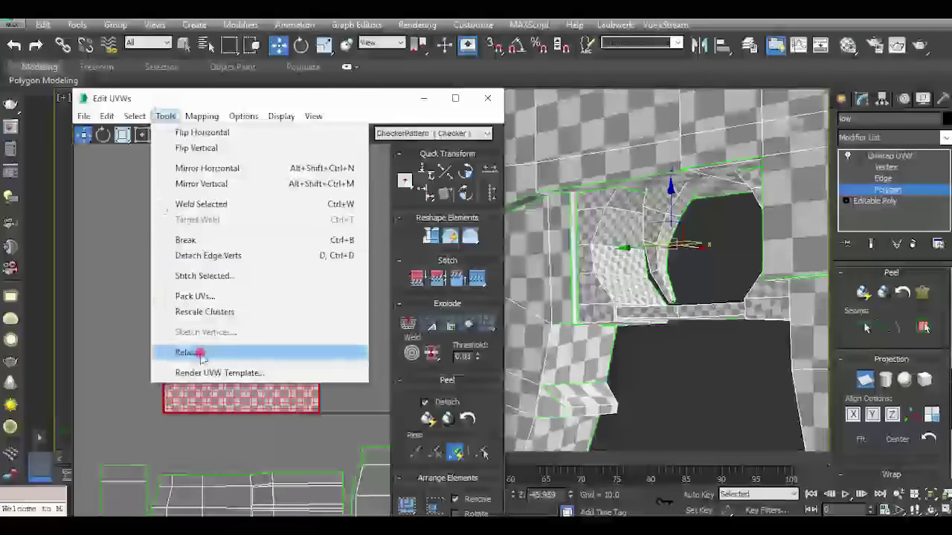
click(171, 351)
click(186, 160)
click(149, 173)
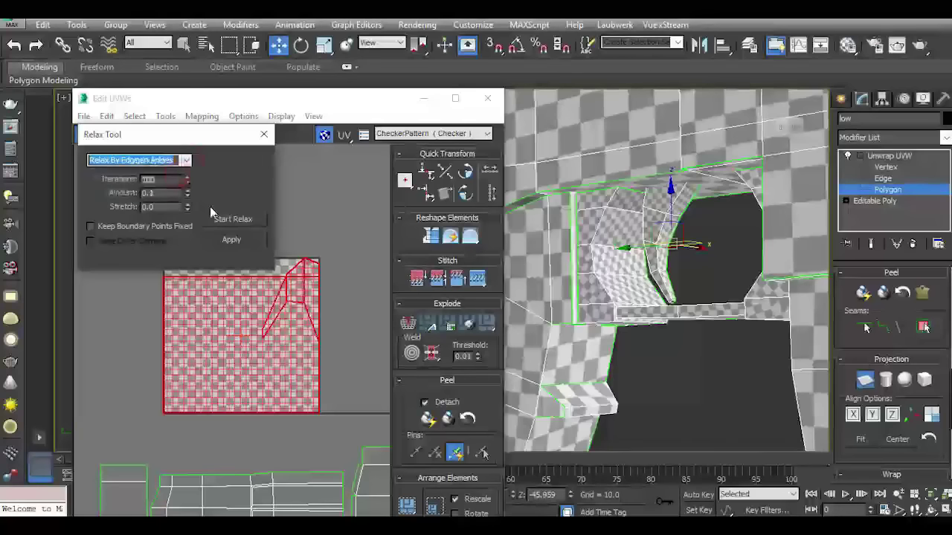
click(220, 220)
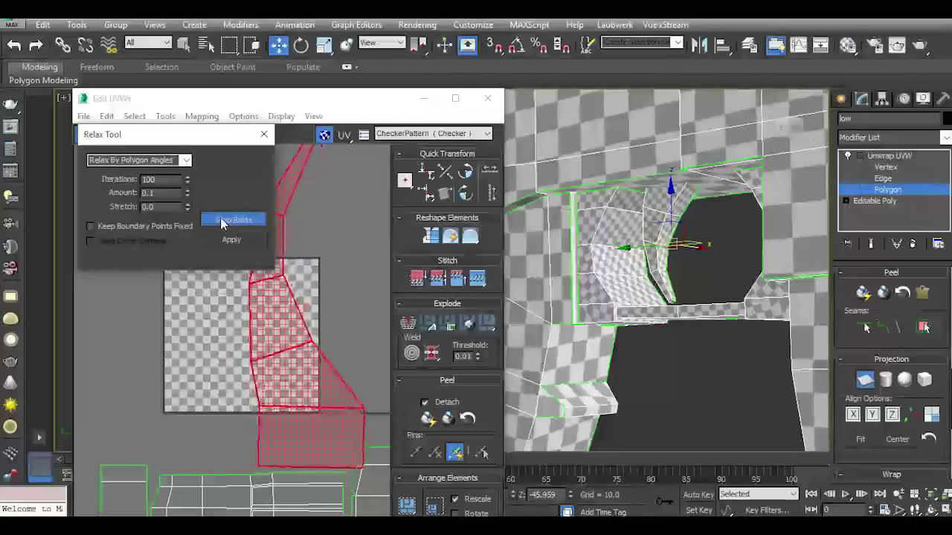
click(221, 220)
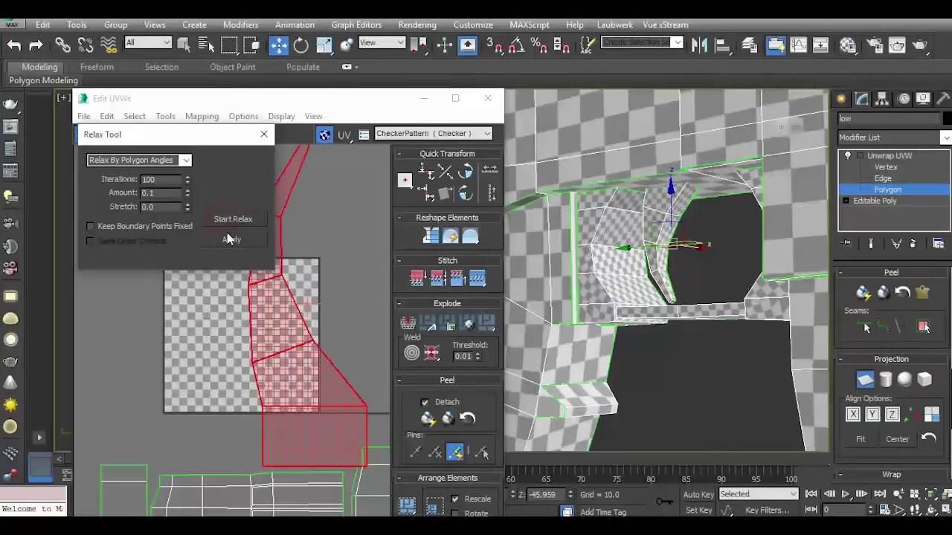
click(268, 139)
Move the relaxed island and turn off the planar projection.
scroll(253, 320, down, 3)
middle_drag(253, 327, 163, 186)
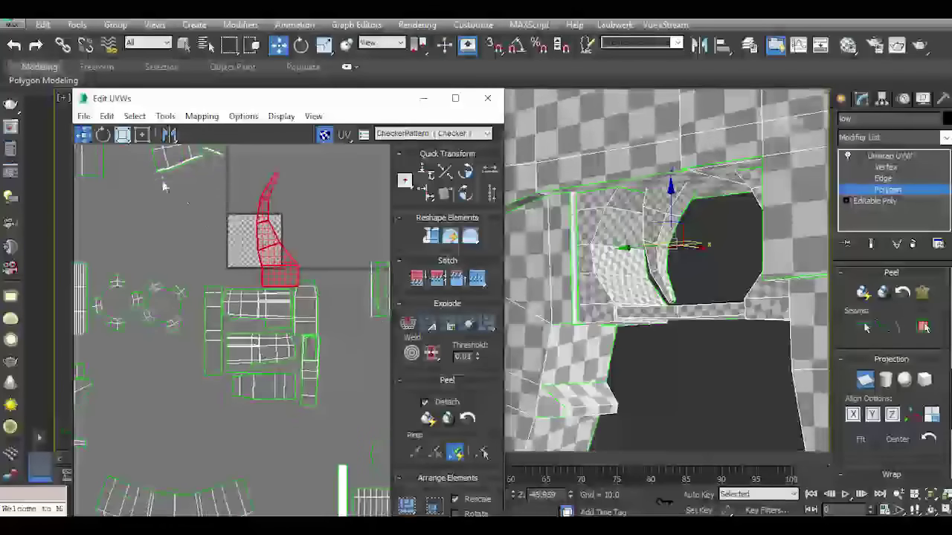
click(863, 381)
scroll(260, 268, down, 3)
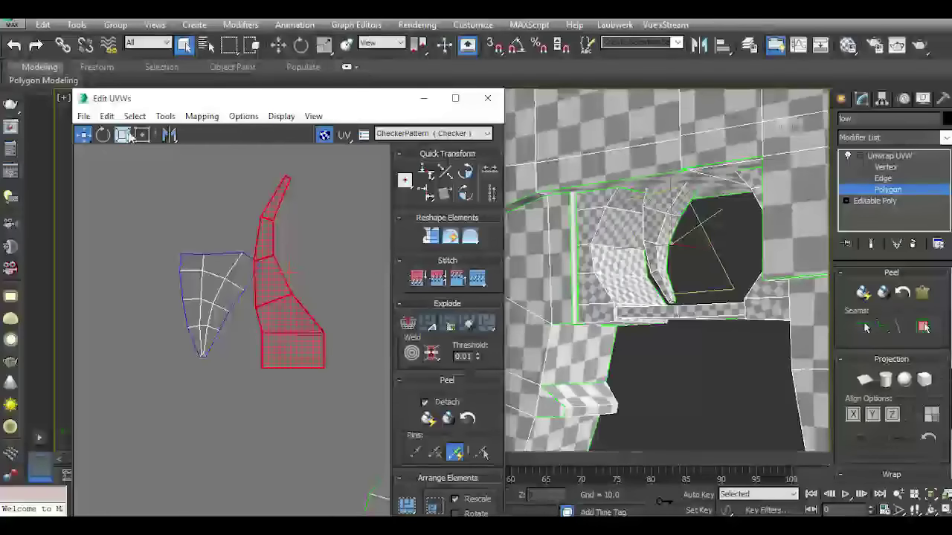
Scale the island down and rotate it upright beside its neighbour.
click(126, 135)
drag(293, 330, 333, 370)
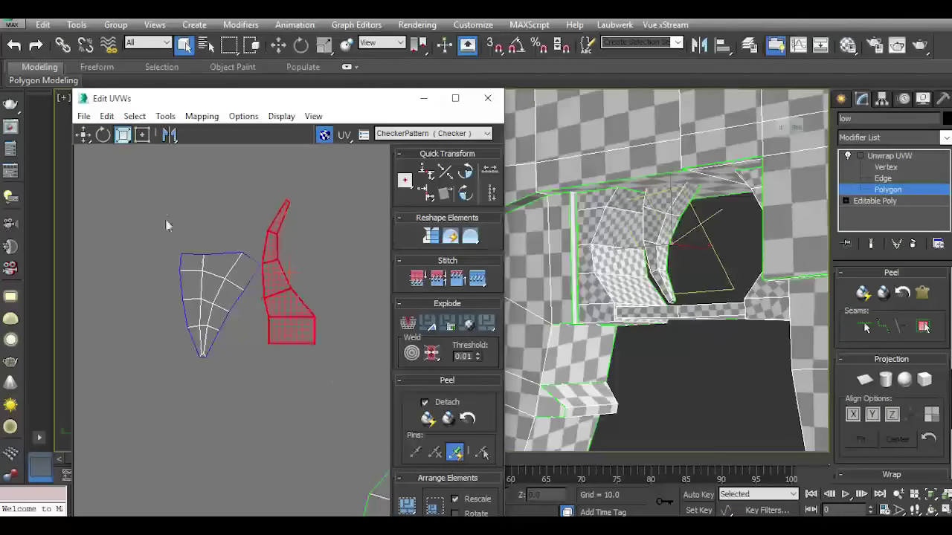
drag(298, 320, 227, 202)
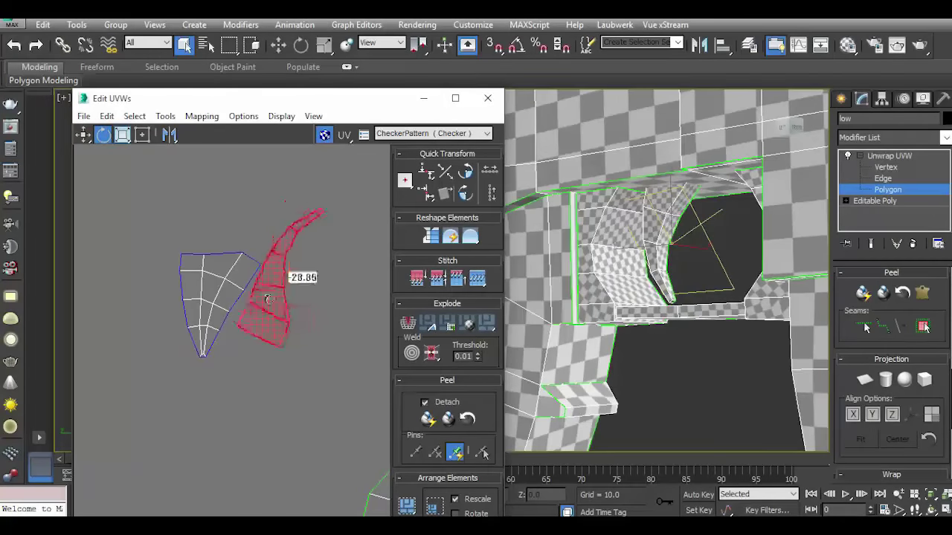
drag(301, 207, 309, 206)
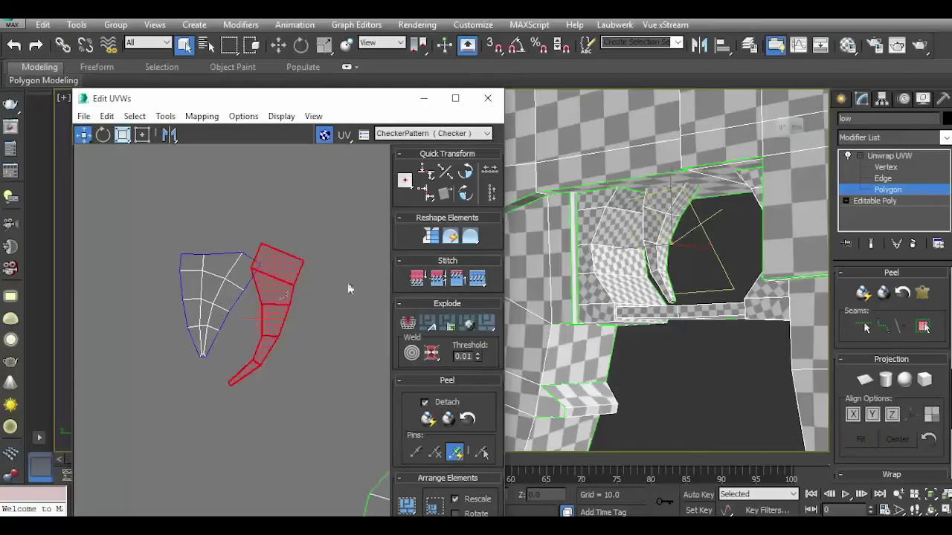
scroll(349, 289, down, 5)
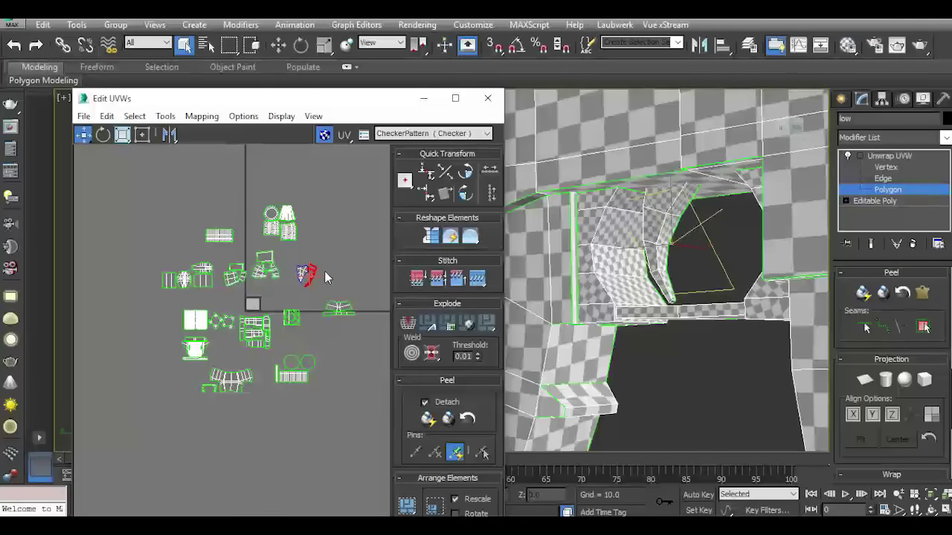
Move the square shell with the round detail toward the lower-left islands.
scroll(310, 335, up, 5)
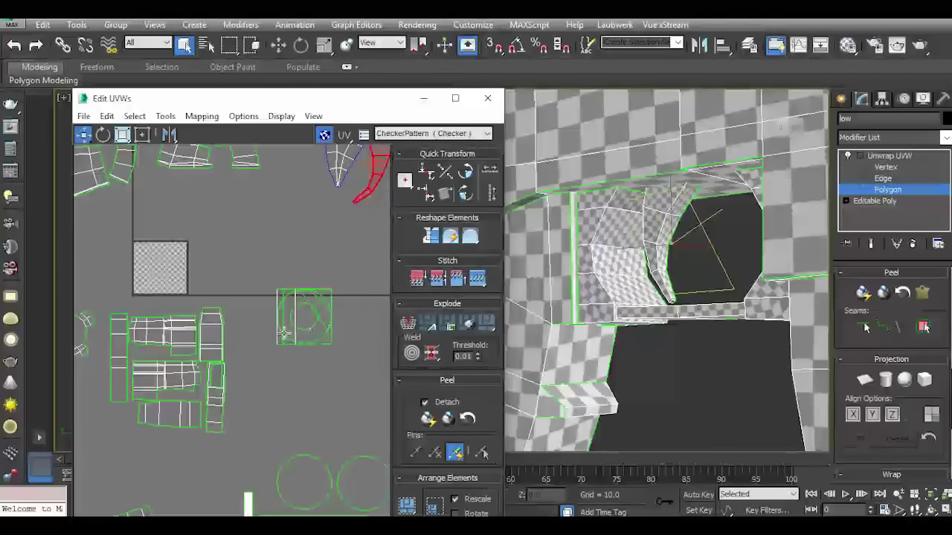
click(283, 333)
scroll(321, 290, down, 2)
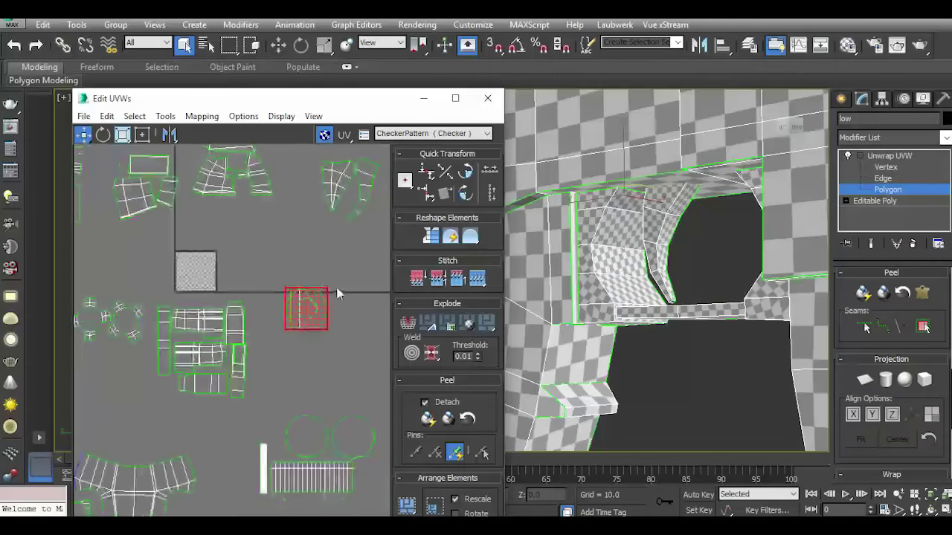
scroll(321, 290, down, 2)
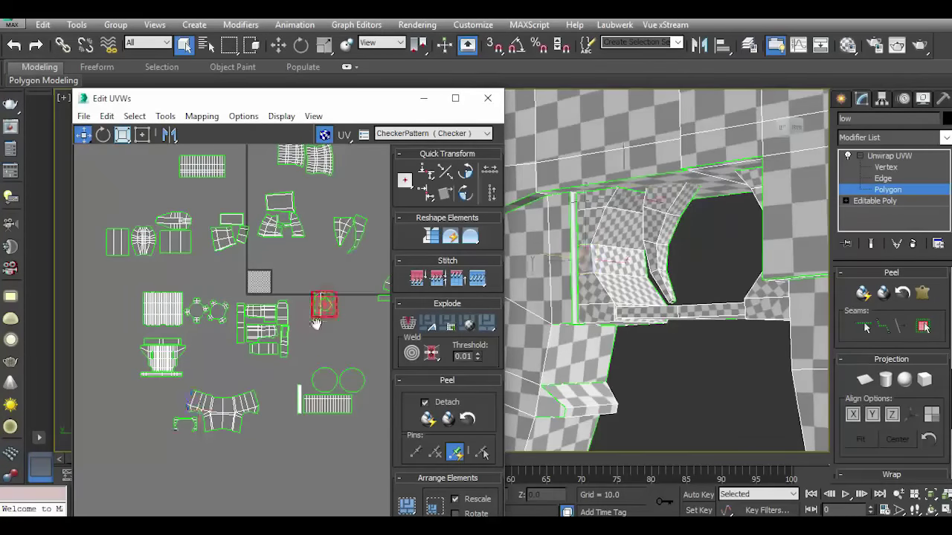
mouse_move(316, 324)
middle_down()
mouse_move(347, 281)
mouse_move(178, 406)
middle_up()
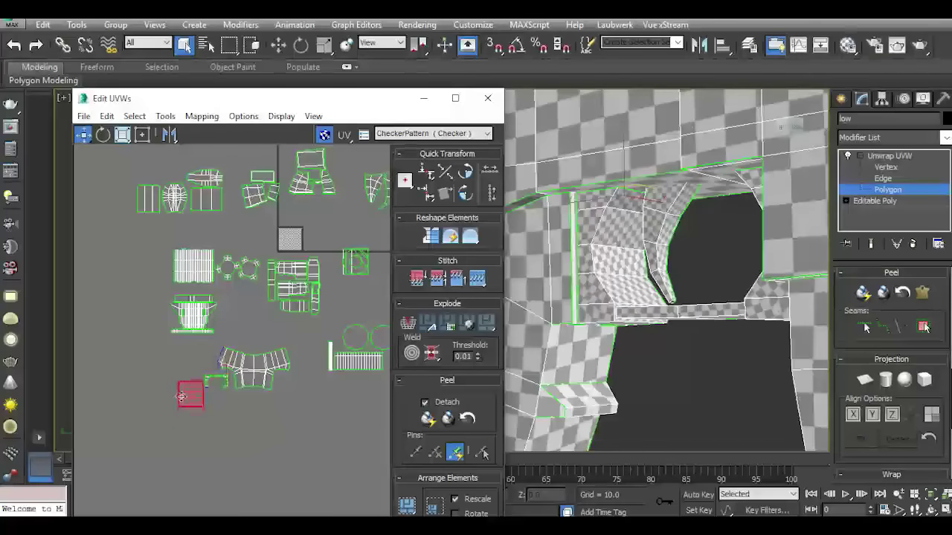
Add the bracket-shaped shell to the selection and apply a planar projection to both.
scroll(184, 383, up, 5)
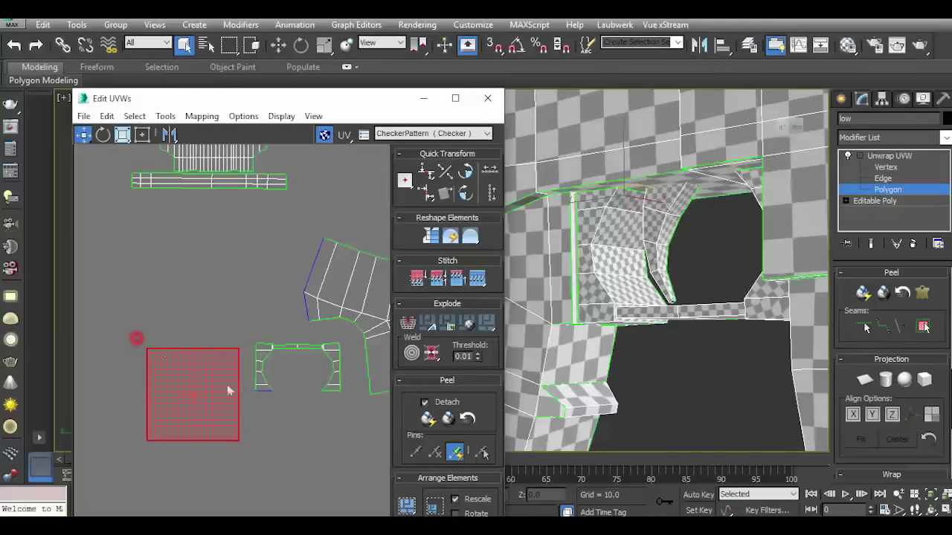
drag(345, 439, 346, 440)
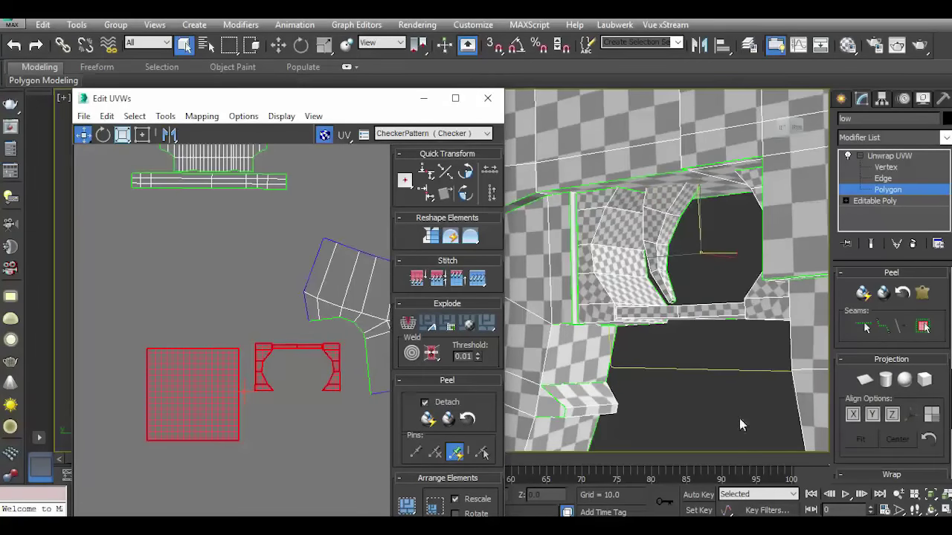
click(864, 380)
scroll(255, 362, down, 3)
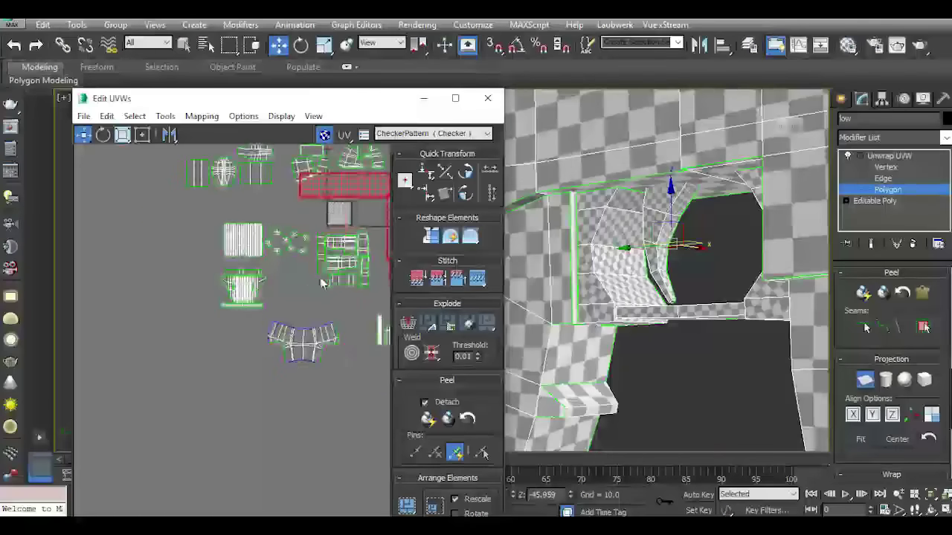
scroll(322, 283, up, 2)
scroll(322, 284, up, 2)
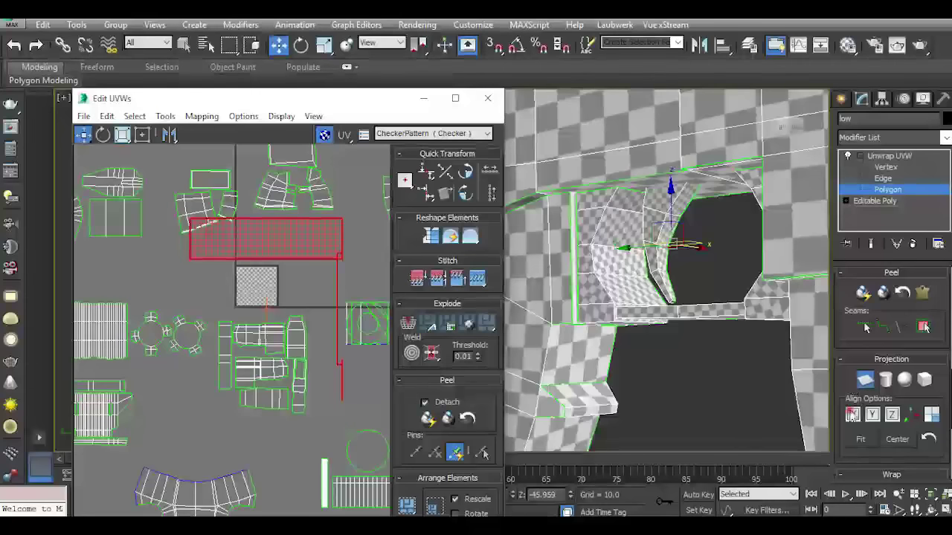
click(852, 414)
scroll(269, 302, up, 3)
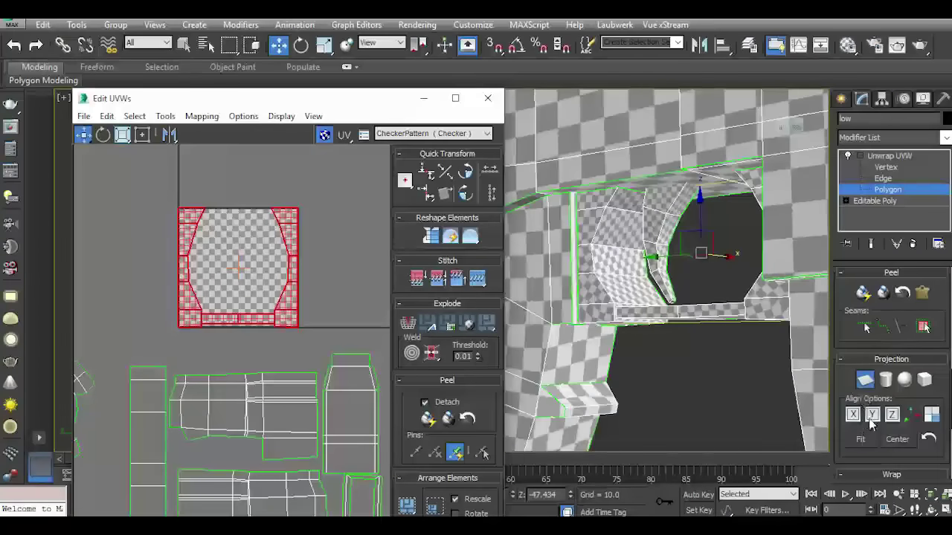
click(873, 417)
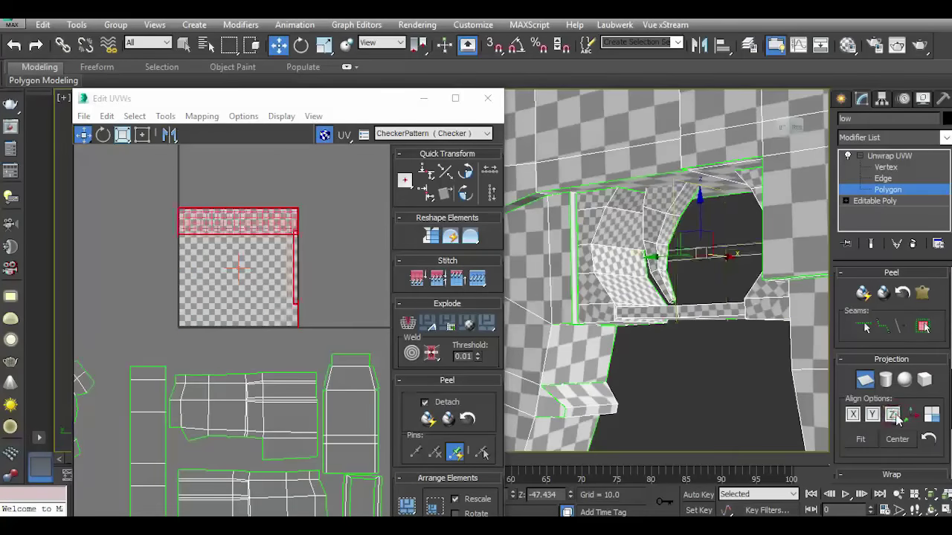
scroll(253, 224, up, 3)
click(163, 116)
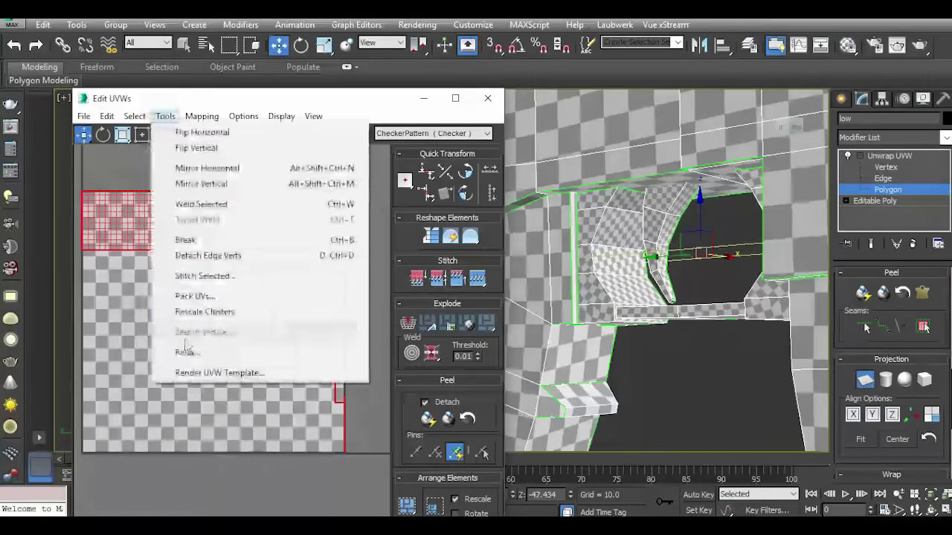
click(186, 347)
click(231, 220)
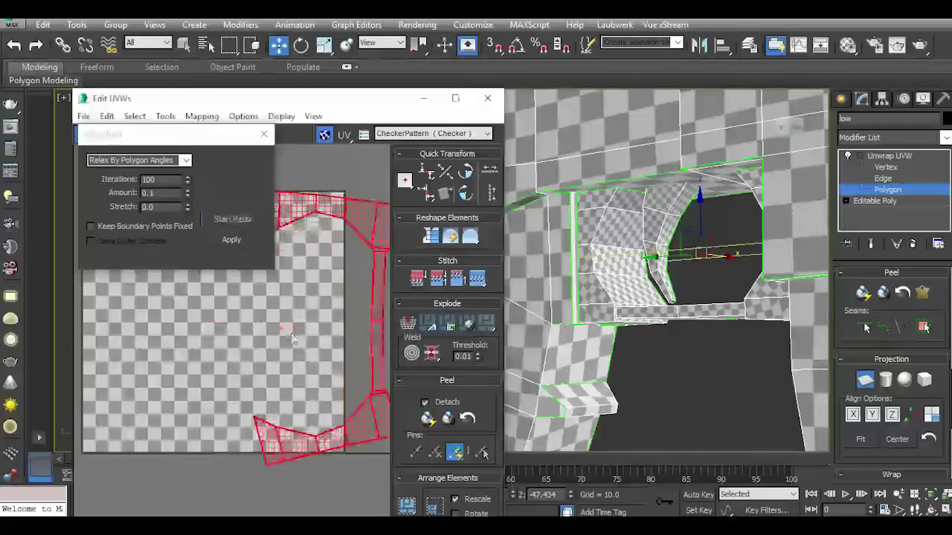
scroll(223, 267, down, 3)
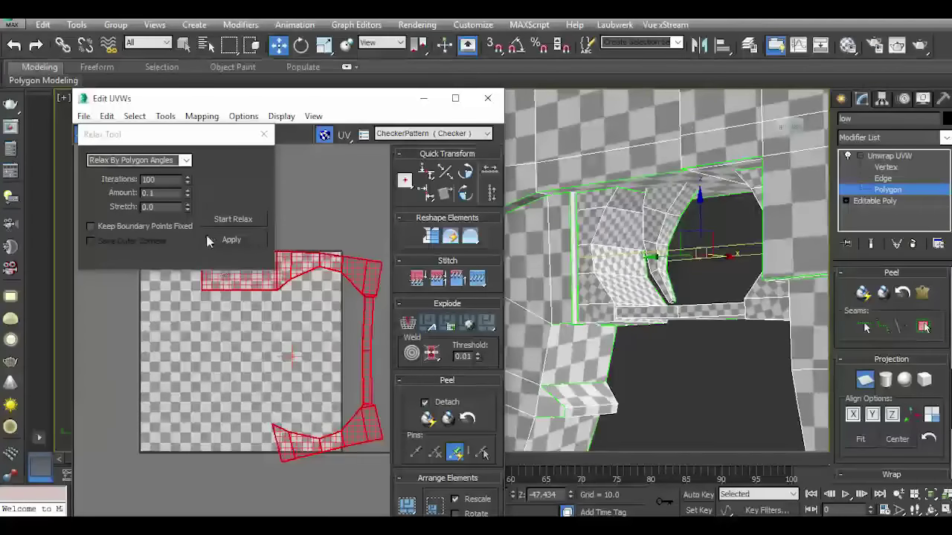
click(224, 220)
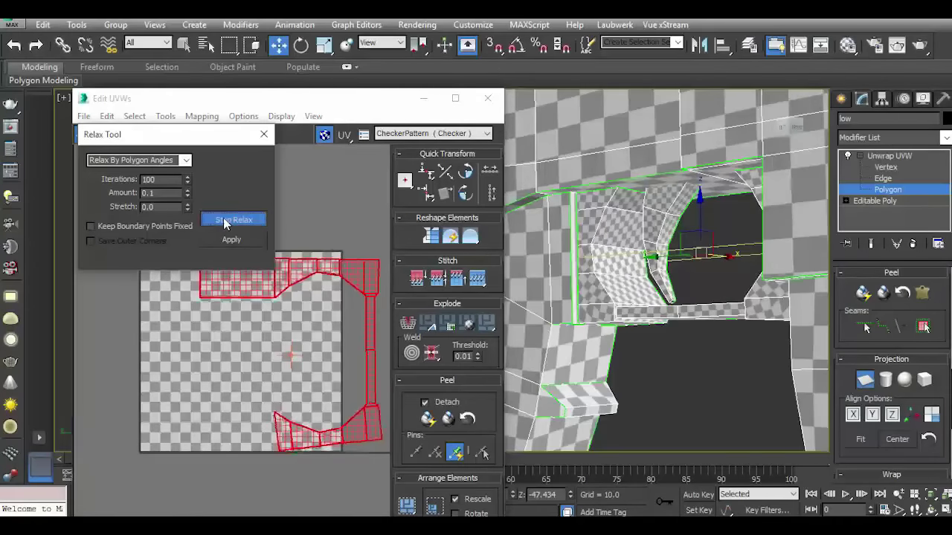
scroll(232, 328, down, 2)
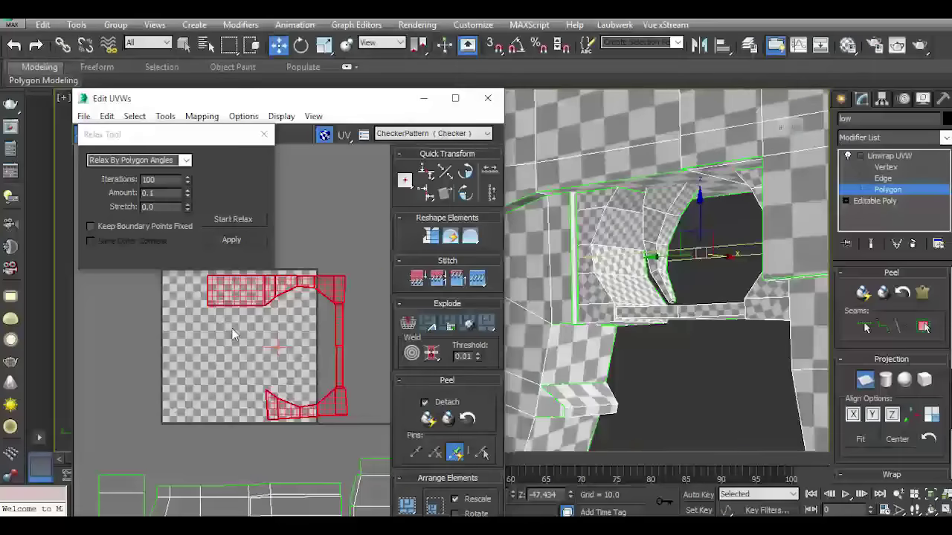
click(241, 241)
click(264, 134)
scroll(278, 260, down, 5)
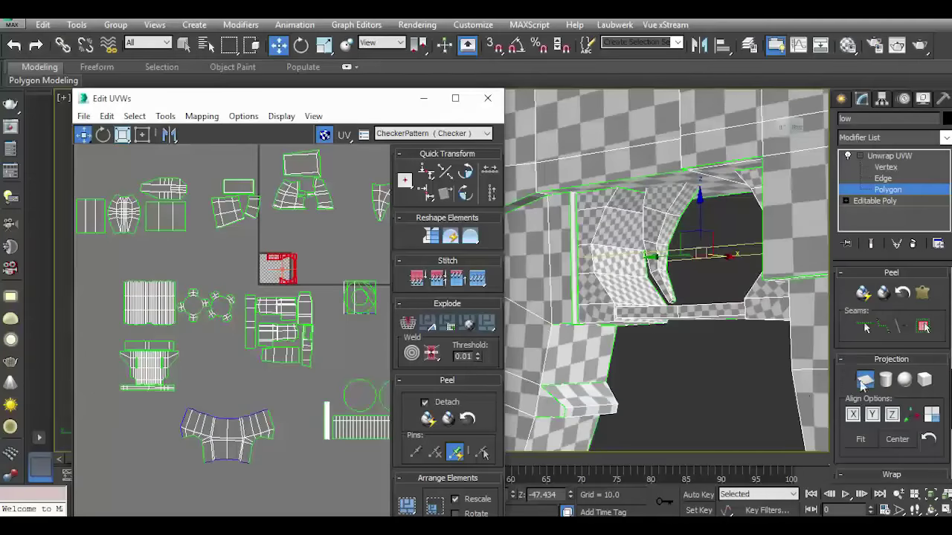
click(864, 380)
middle_drag(340, 321, 426, 283)
click(184, 44)
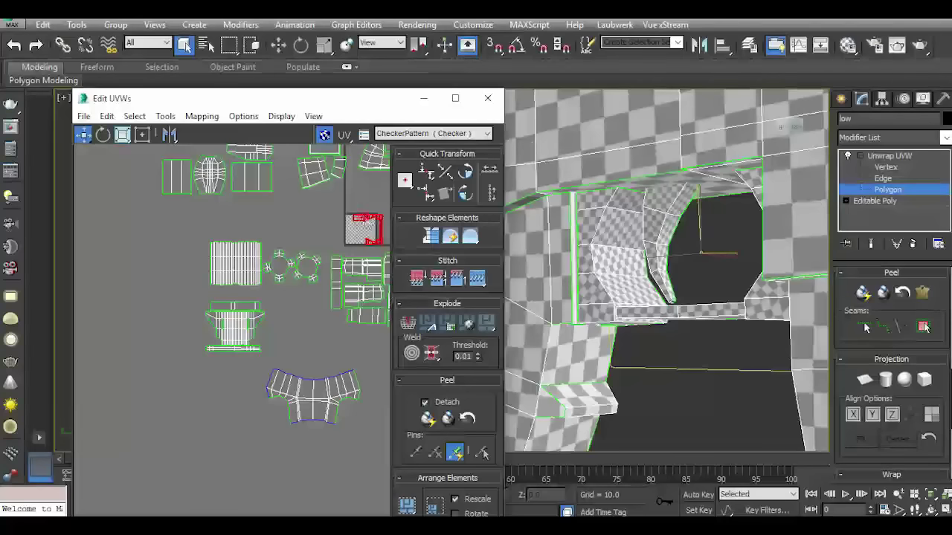
drag(356, 240, 284, 364)
drag(265, 412, 258, 409)
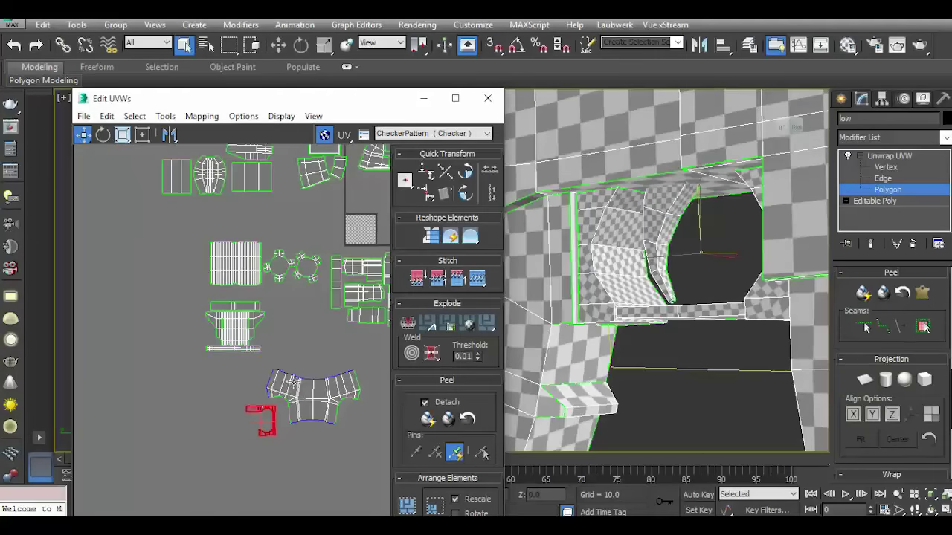
middle_drag(293, 381, 203, 366)
scroll(381, 245, up, 4)
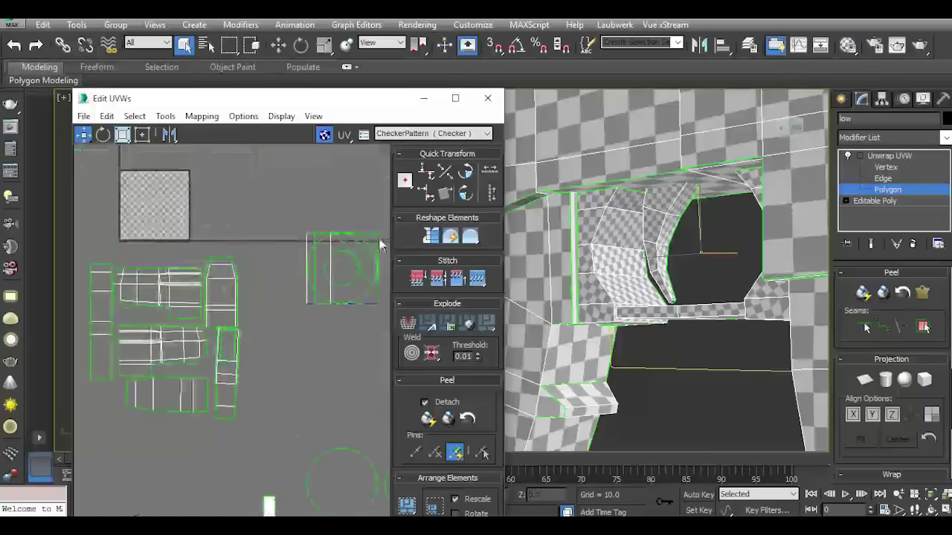
click(374, 236)
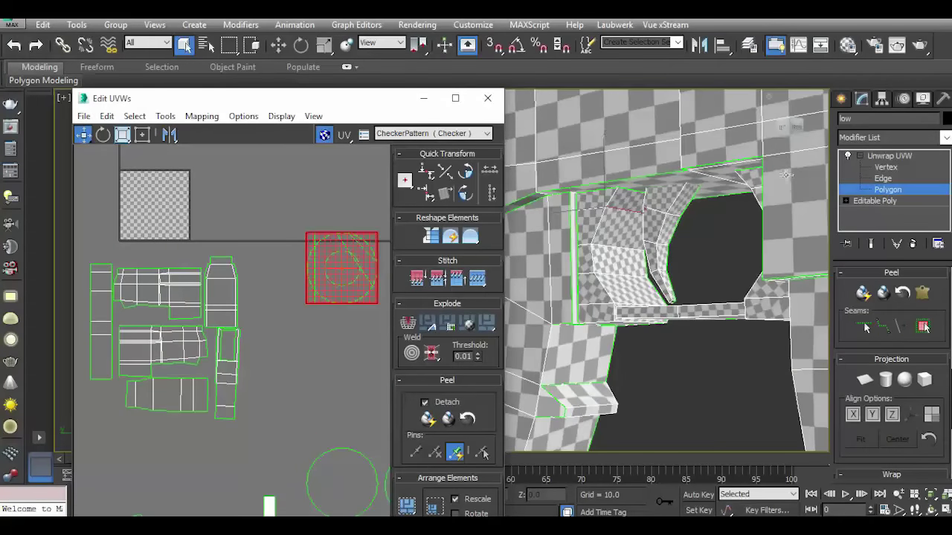
alt+middle_drag(788, 128, 792, 138)
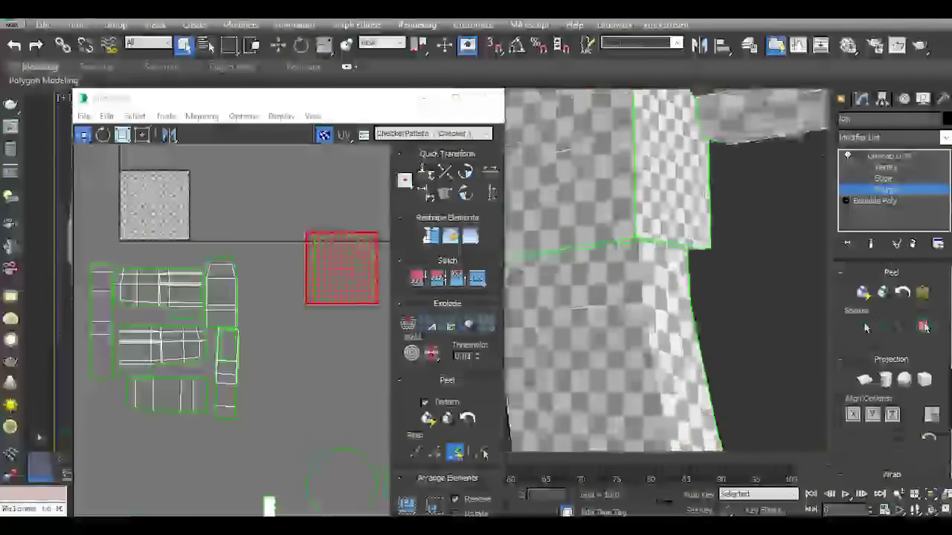
middle_drag(588, 242, 591, 226)
drag(339, 271, 324, 370)
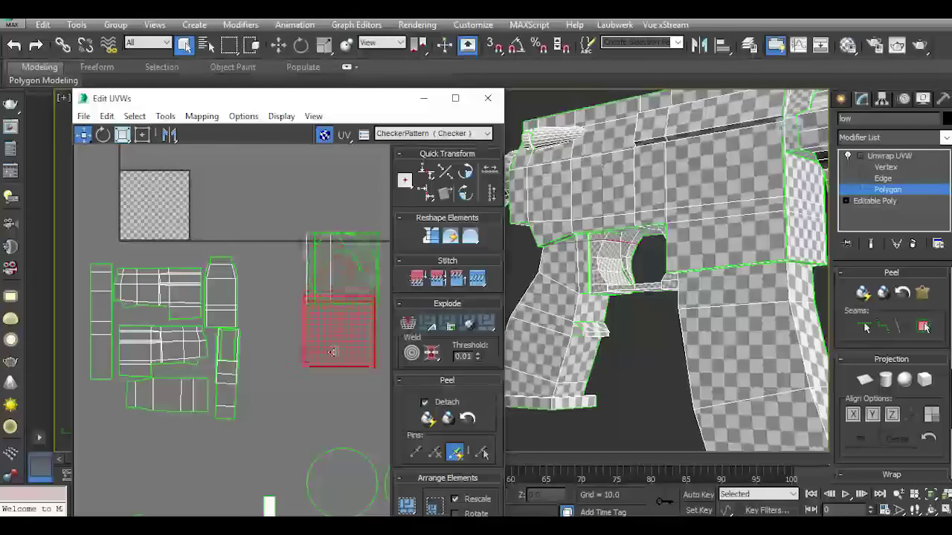
key(ctrl+z)
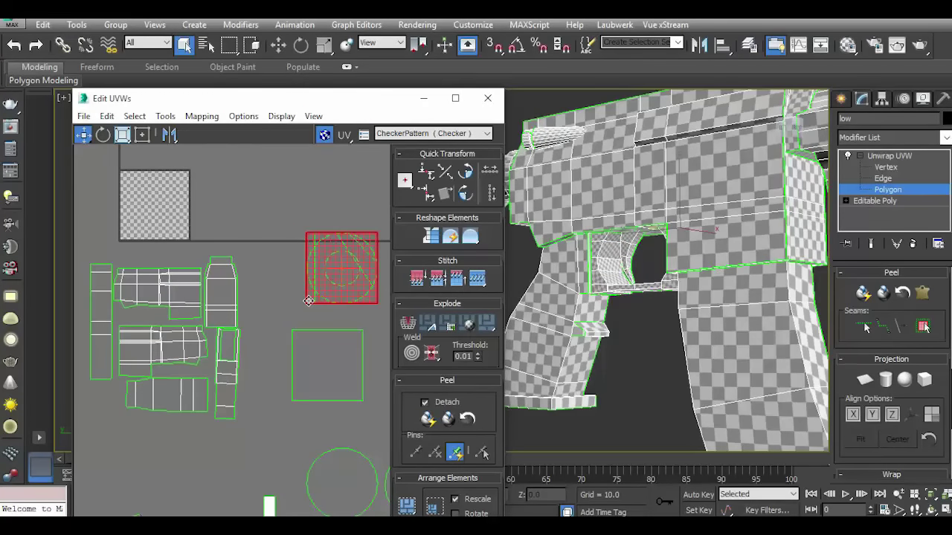
scroll(306, 300, down, 3)
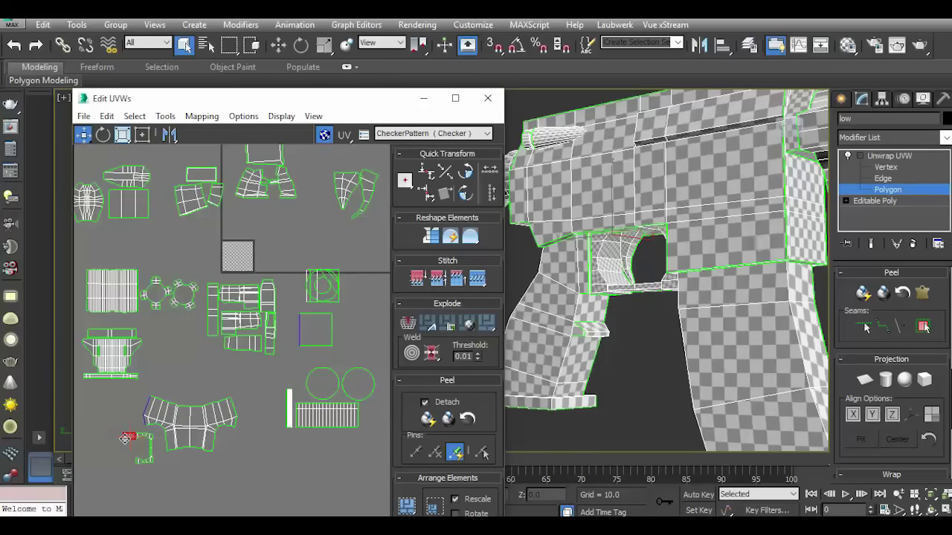
Planar-map the small C-shaped trigger-opening island, redoing the projection after an undo.
middle_drag(126, 439, 164, 388)
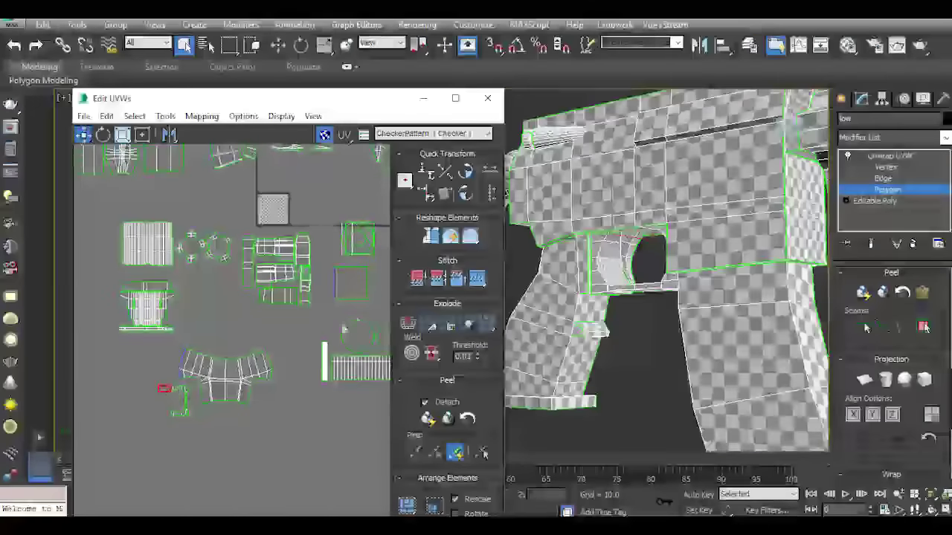
click(354, 289)
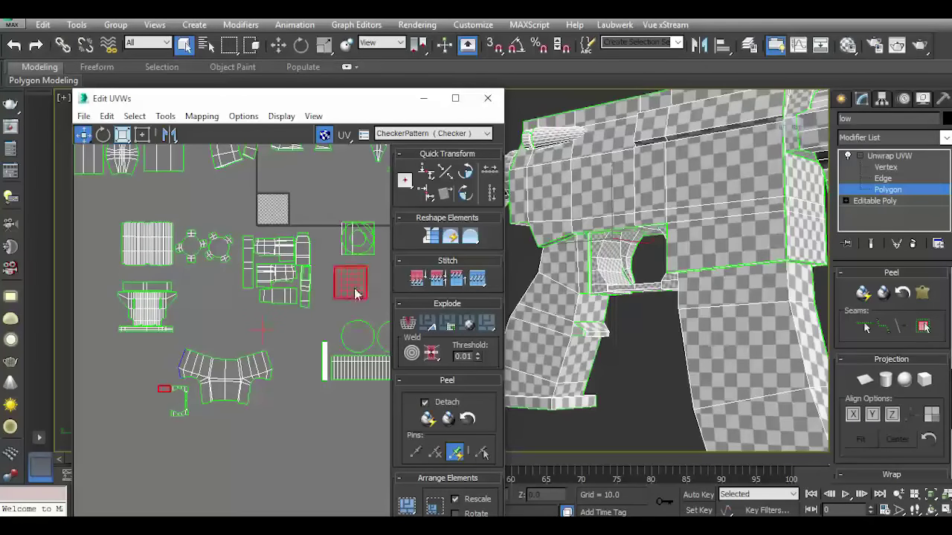
click(865, 381)
click(891, 415)
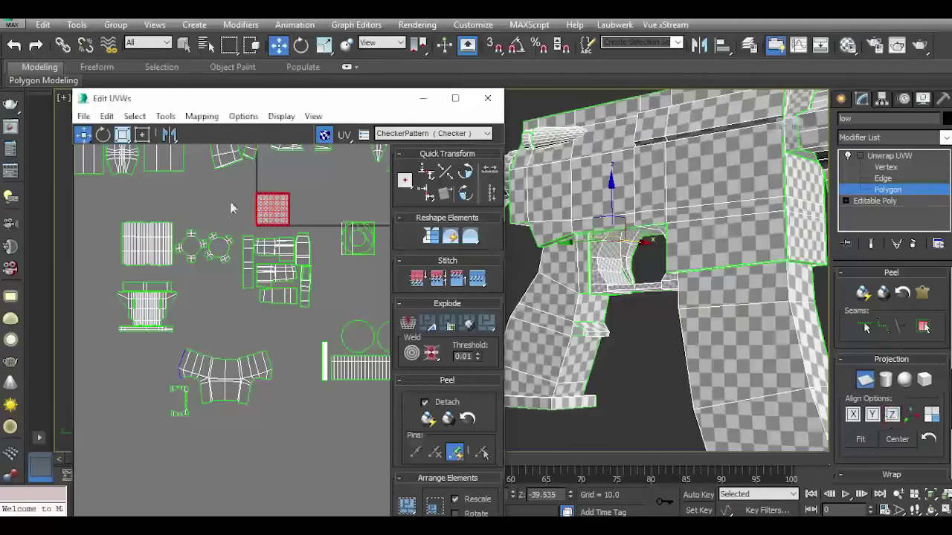
scroll(252, 204, up, 5)
scroll(256, 209, down, 1)
scroll(260, 214, down, 4)
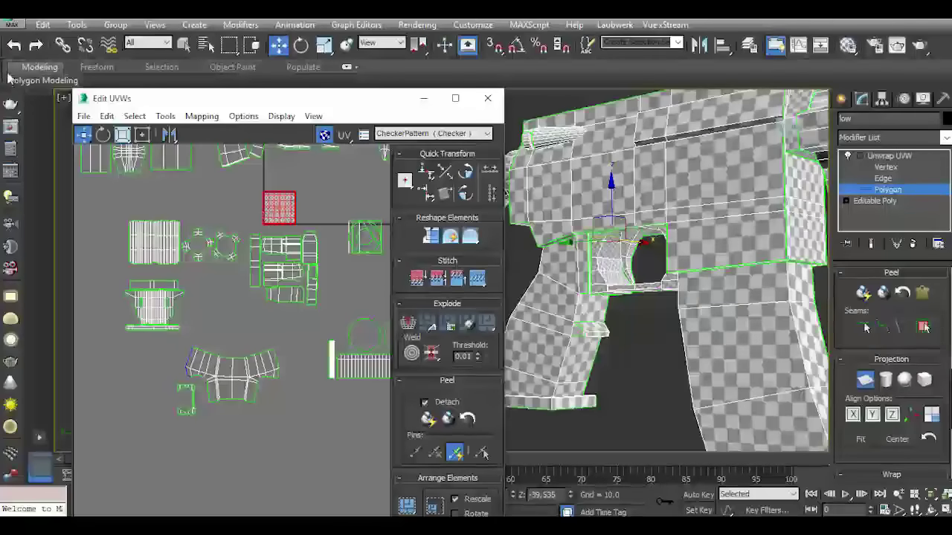
click(14, 47)
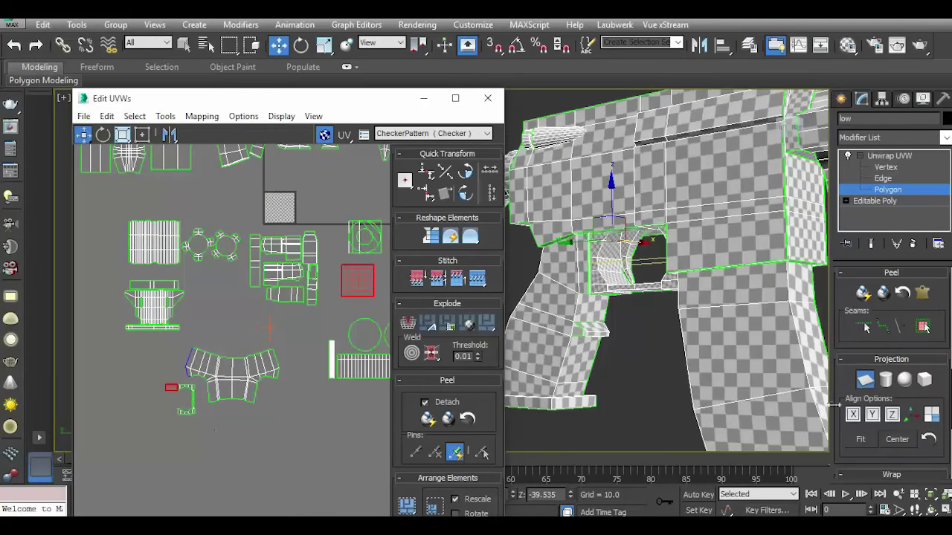
click(865, 381)
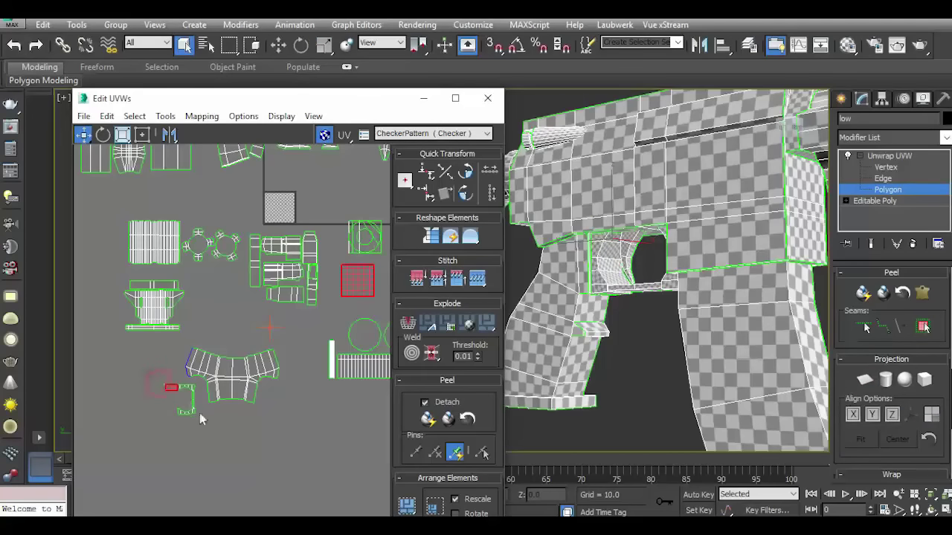
click(866, 380)
scroll(292, 197, up, 4)
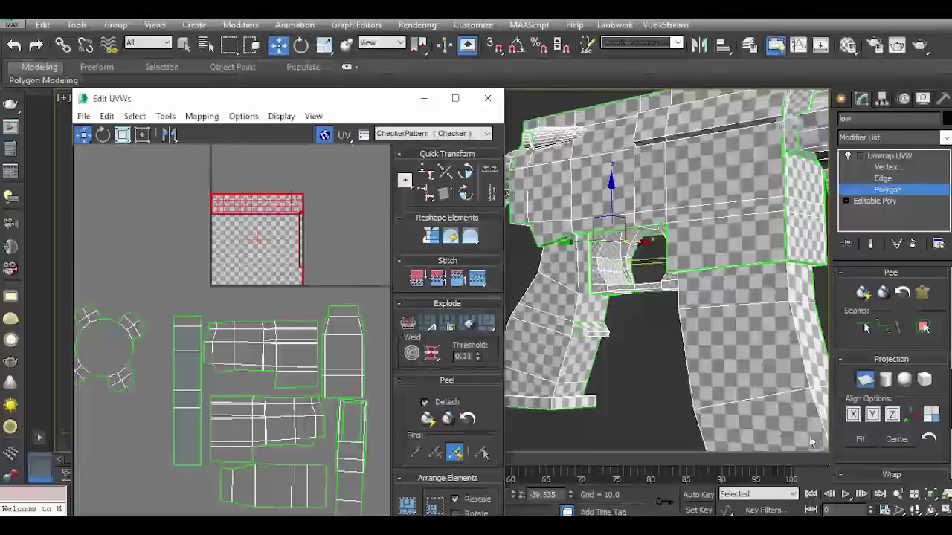
Relax the island with Tools > Relax, stop the relaxation and apply it.
click(165, 116)
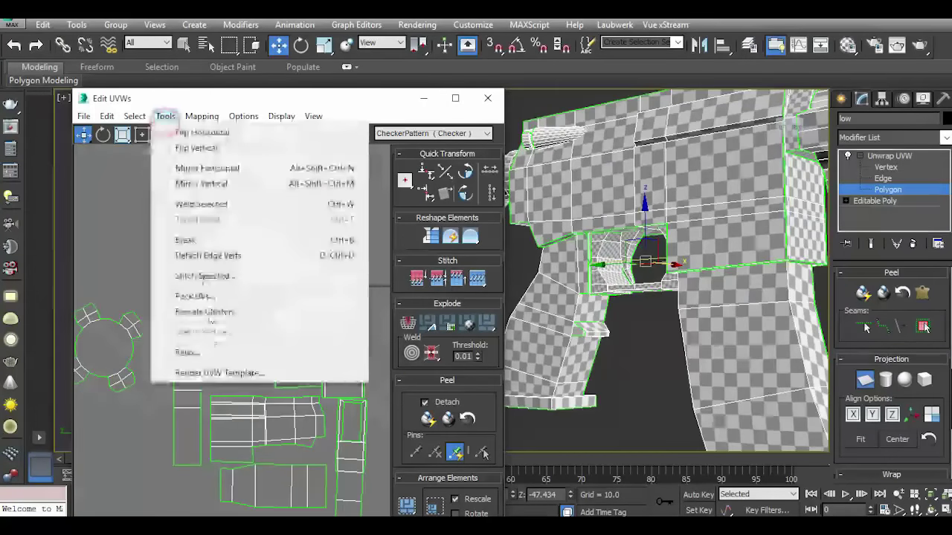
click(186, 353)
click(245, 219)
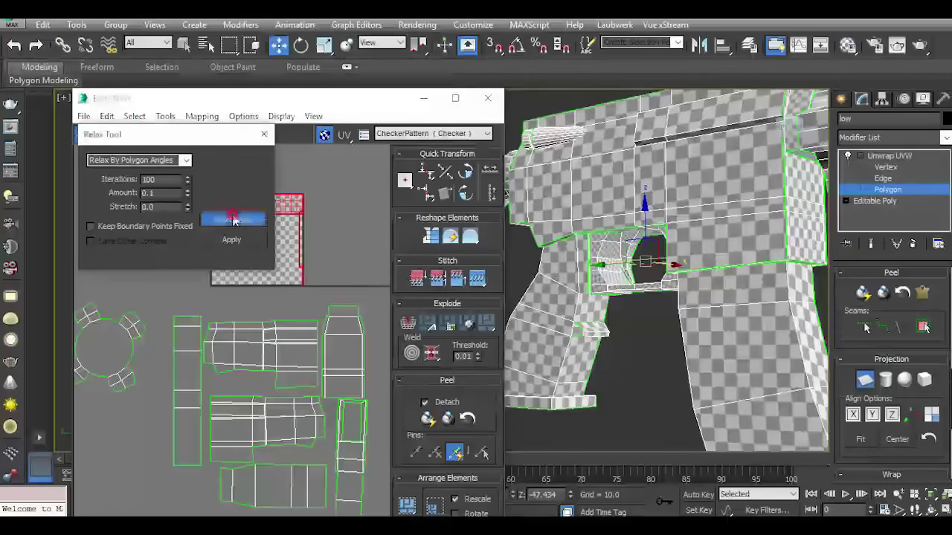
middle_drag(240, 220, 214, 277)
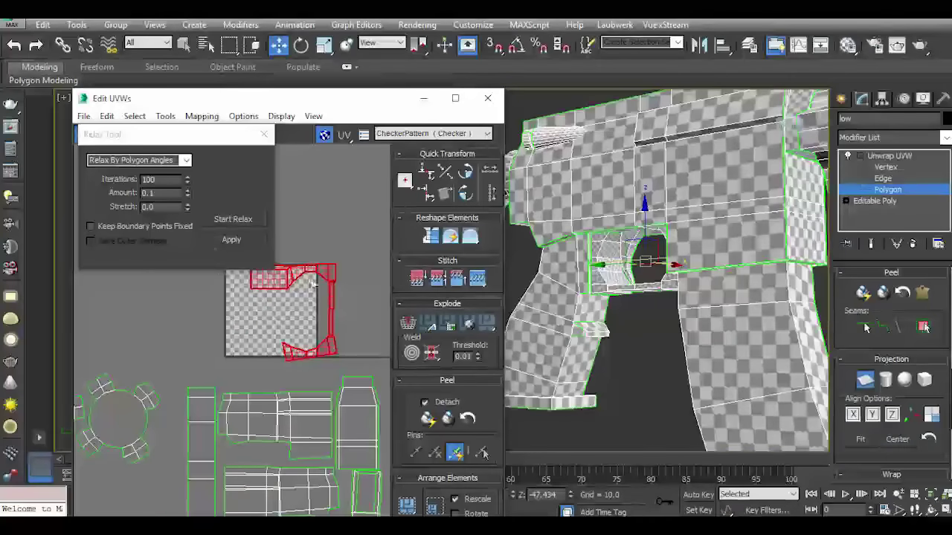
scroll(312, 283, up, 3)
scroll(313, 282, up, 3)
middle_drag(313, 282, 275, 328)
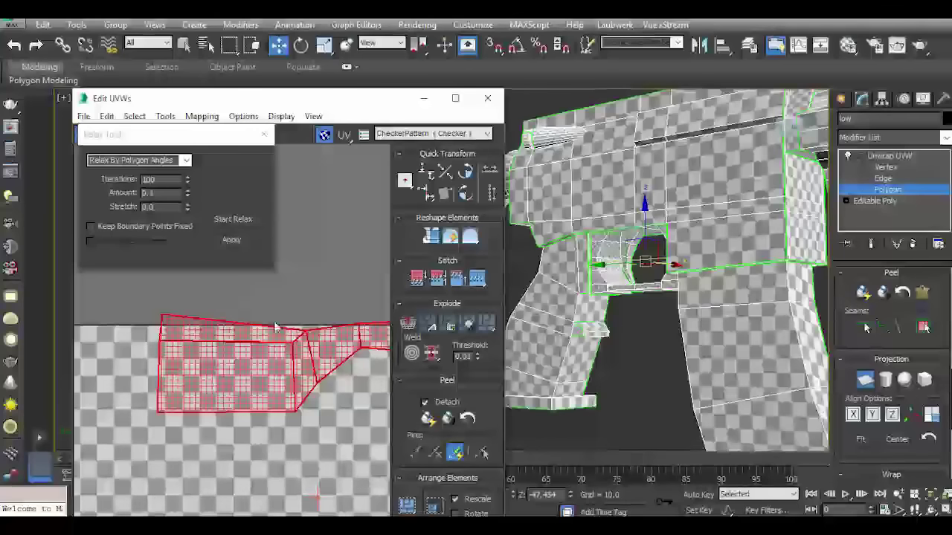
scroll(239, 307, down, 2)
click(234, 219)
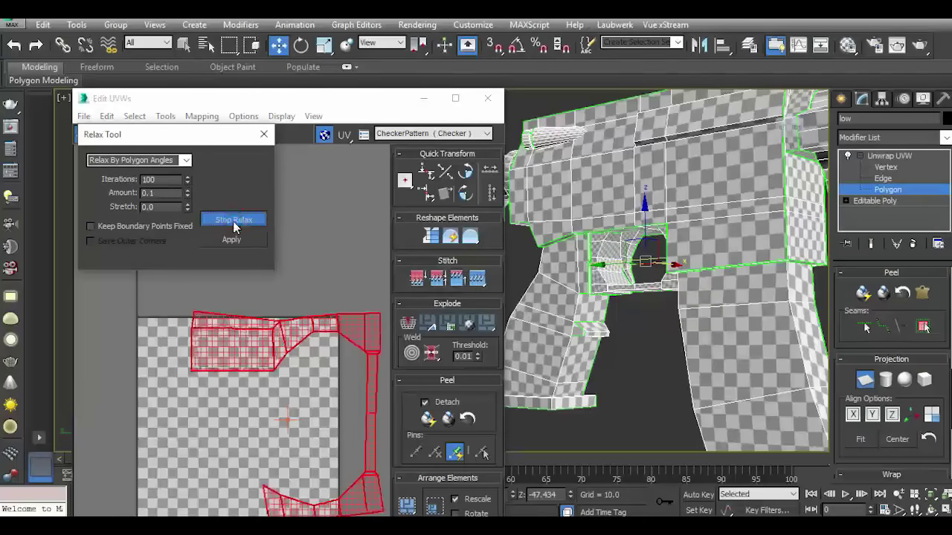
scroll(223, 297, down, 2)
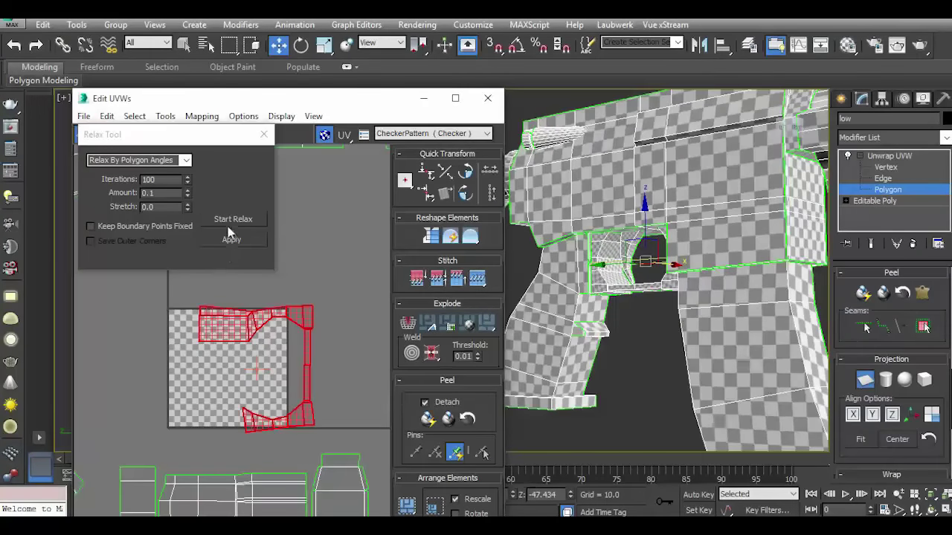
click(227, 228)
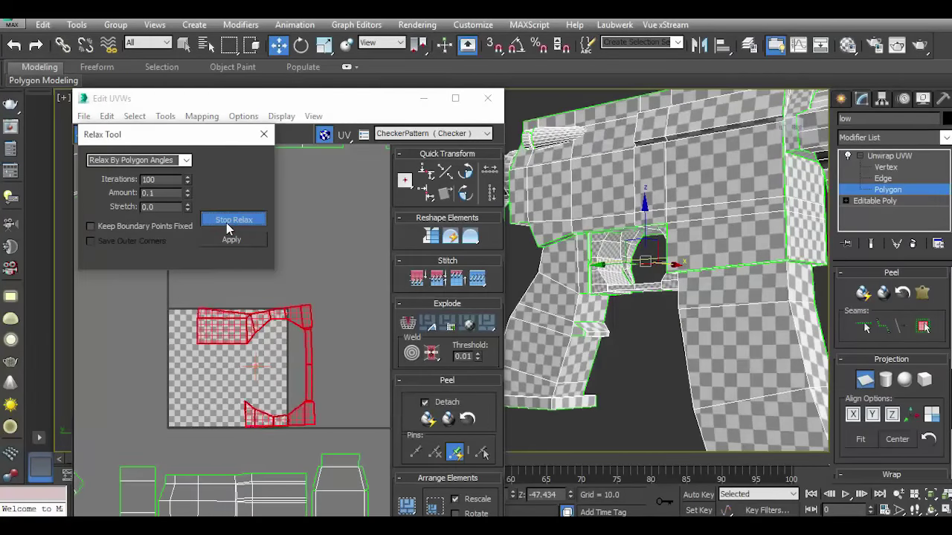
click(228, 228)
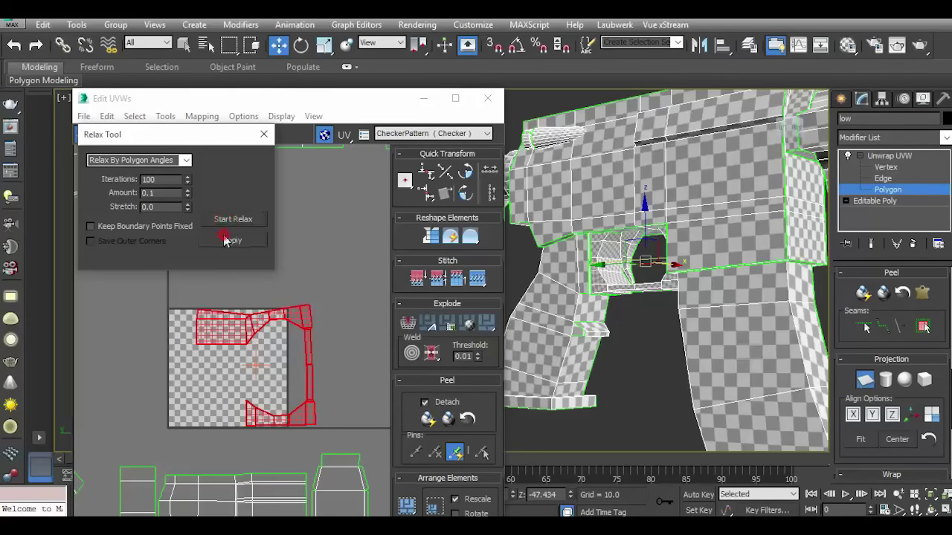
click(264, 134)
scroll(295, 227, down, 5)
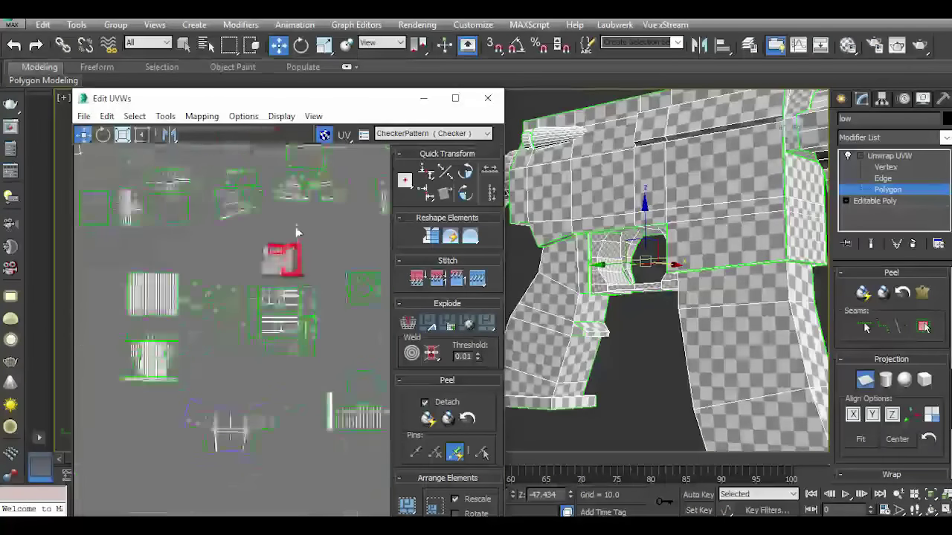
Exit planar mode and move the relaxed island down beside the curved island.
key(q)
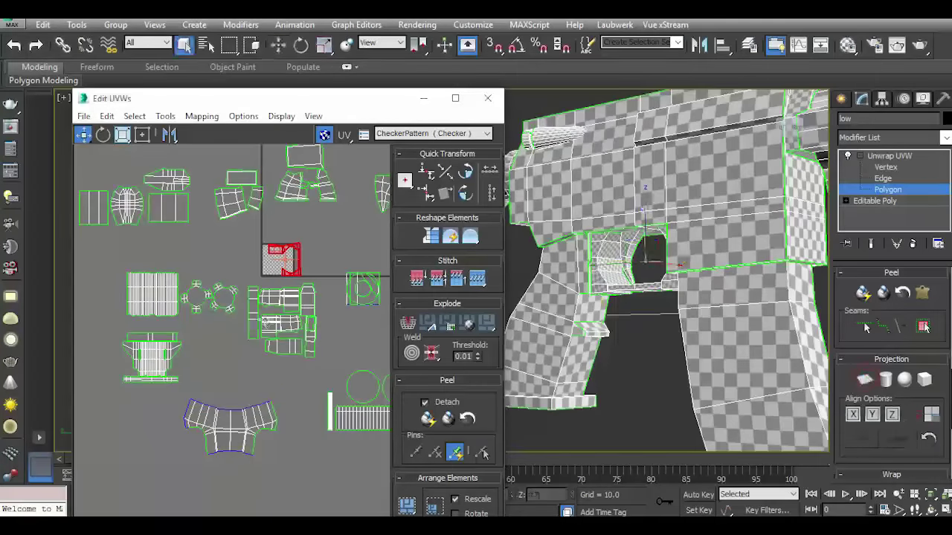
middle_drag(277, 251, 326, 191)
drag(327, 191, 320, 271)
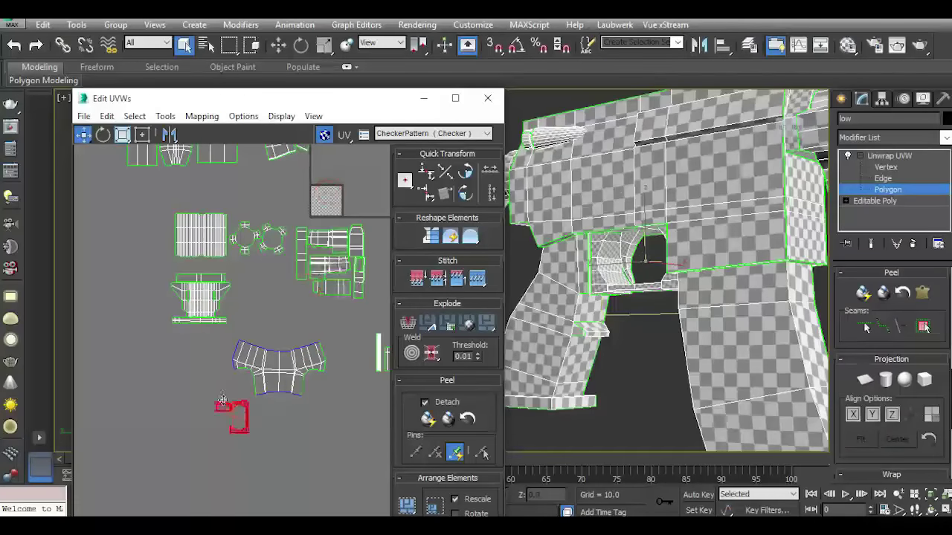
middle_drag(307, 315, 230, 349)
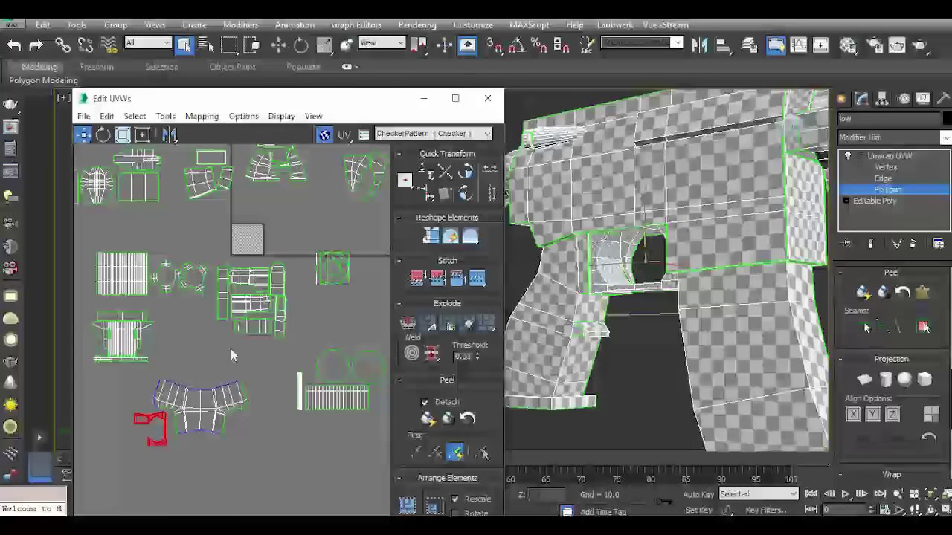
Select the small red C-shaped shell's polygons and planar-map them.
click(318, 279)
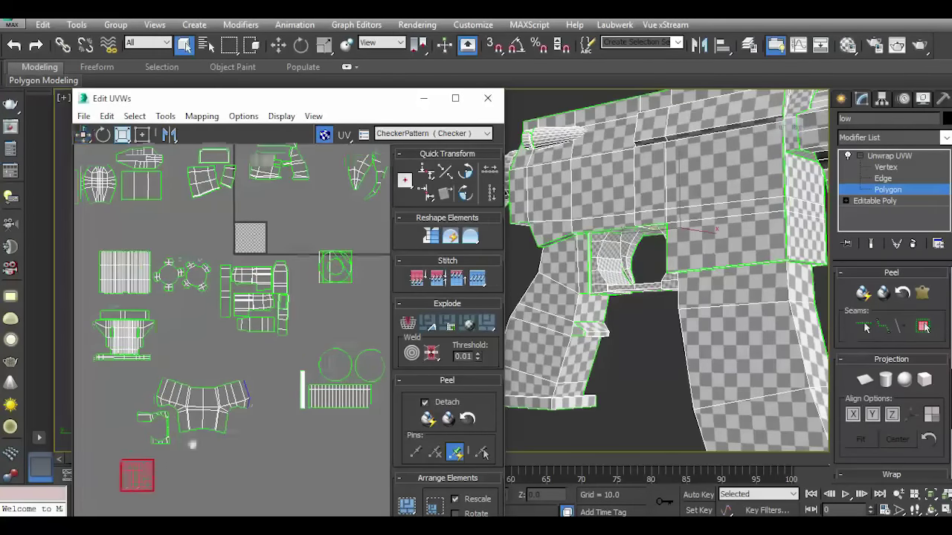
middle_drag(139, 440, 196, 373)
scroll(192, 359, up, 3)
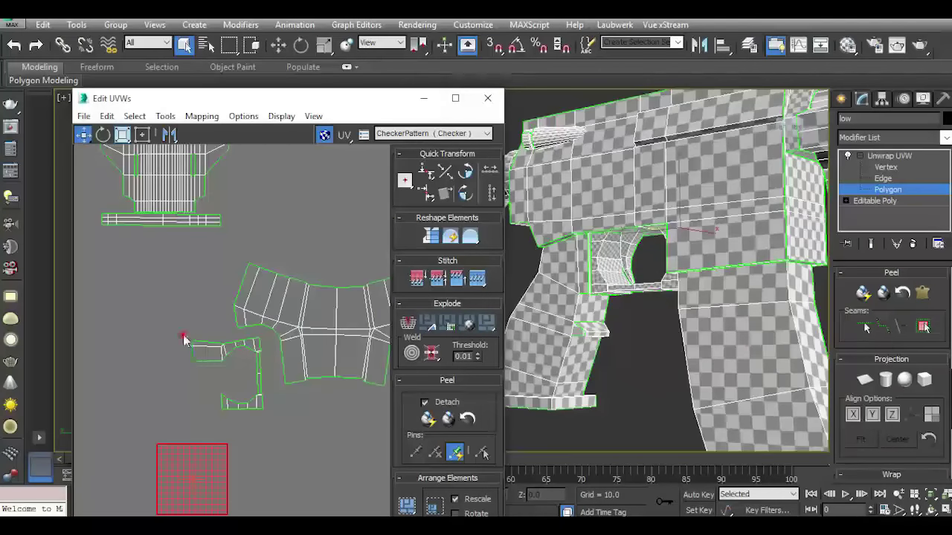
drag(271, 406, 269, 429)
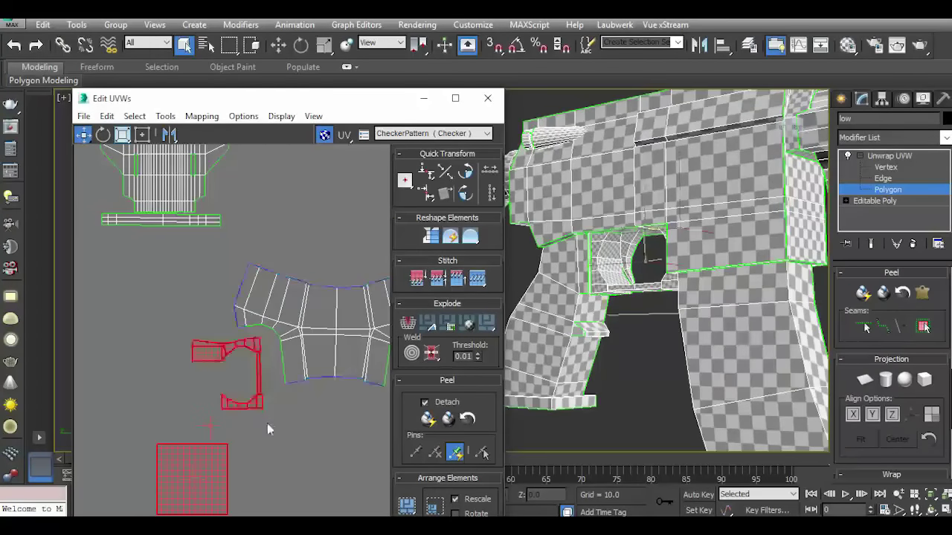
click(865, 379)
scroll(277, 363, down, 2)
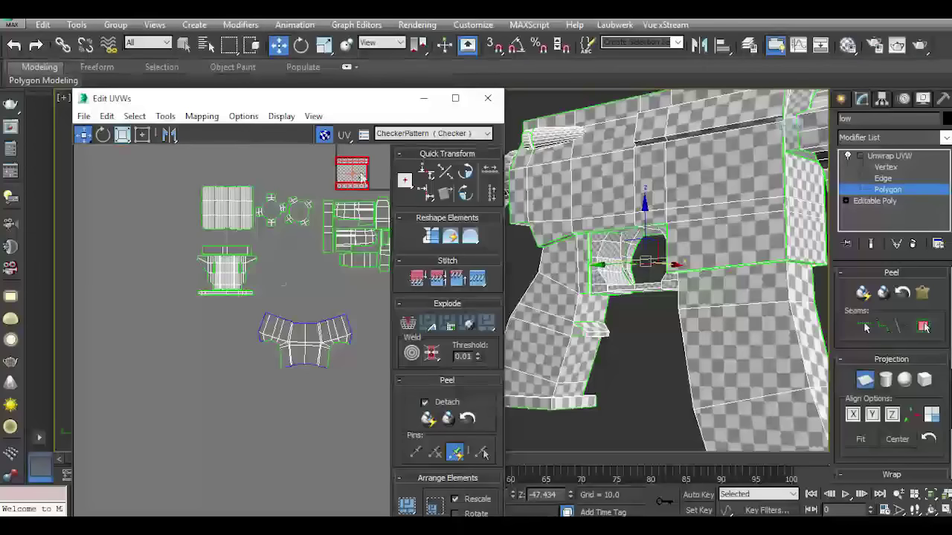
scroll(361, 178, up, 4)
Relax the red shell until it settles, then close the relax settings.
click(165, 116)
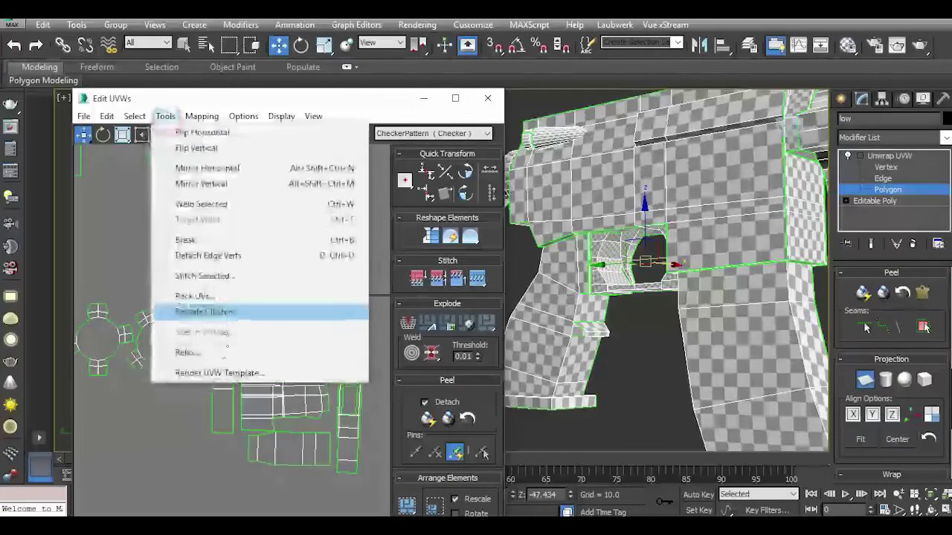
click(189, 352)
click(234, 221)
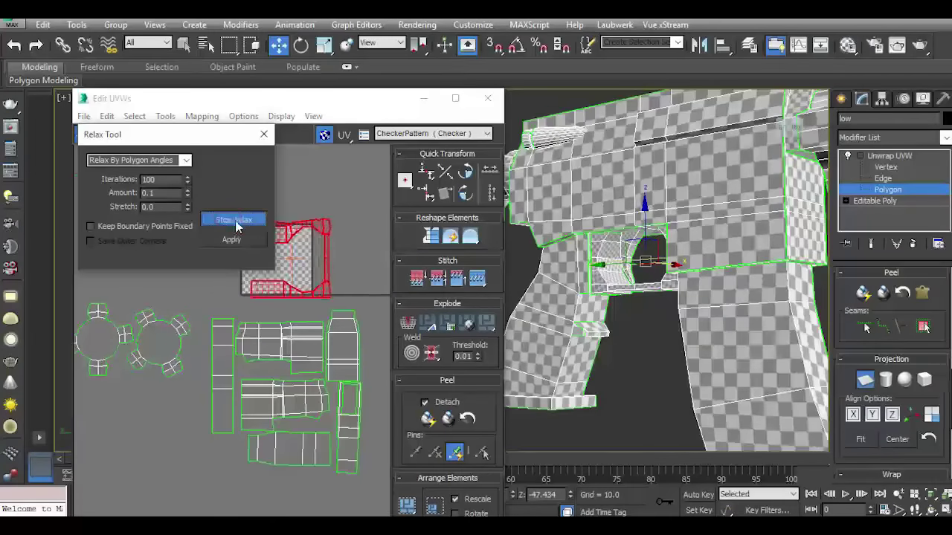
scroll(312, 294, up, 3)
scroll(298, 312, up, 2)
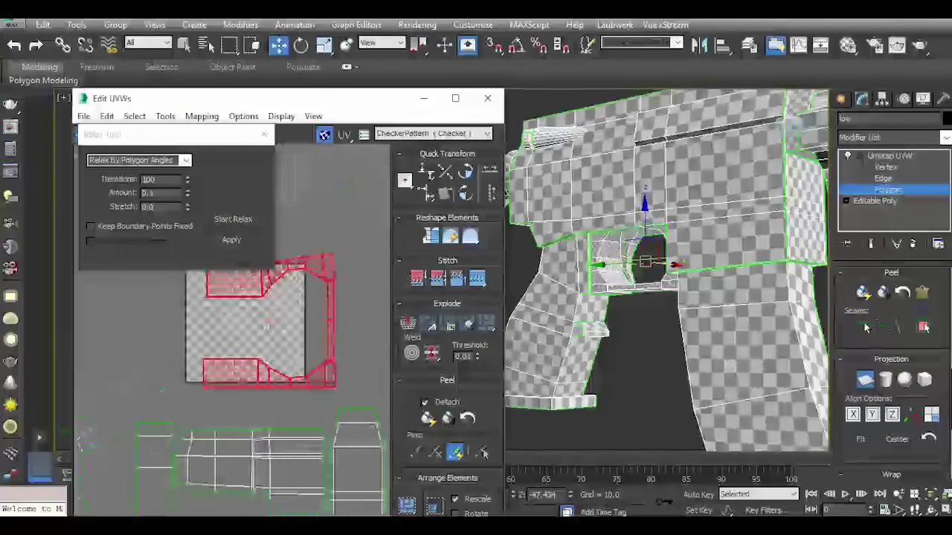
middle_drag(265, 320, 266, 371)
click(226, 221)
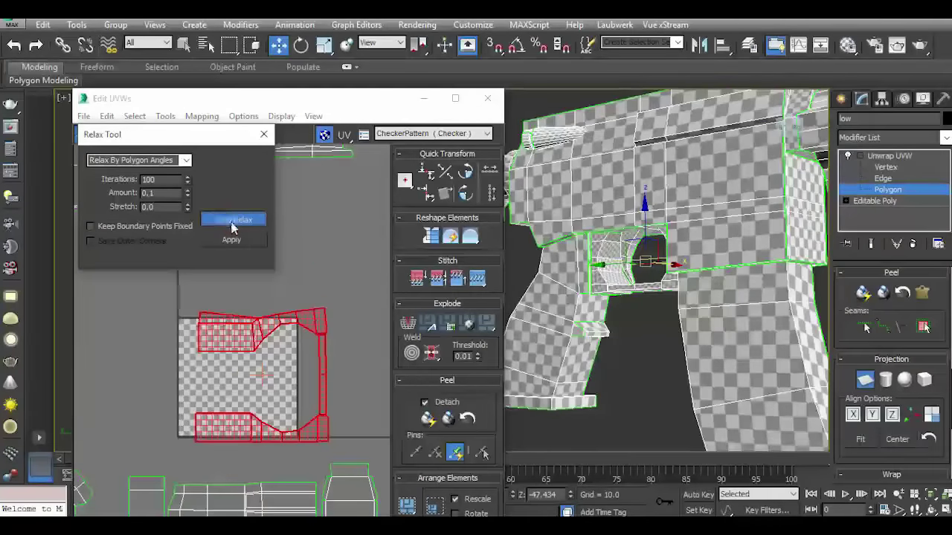
click(231, 223)
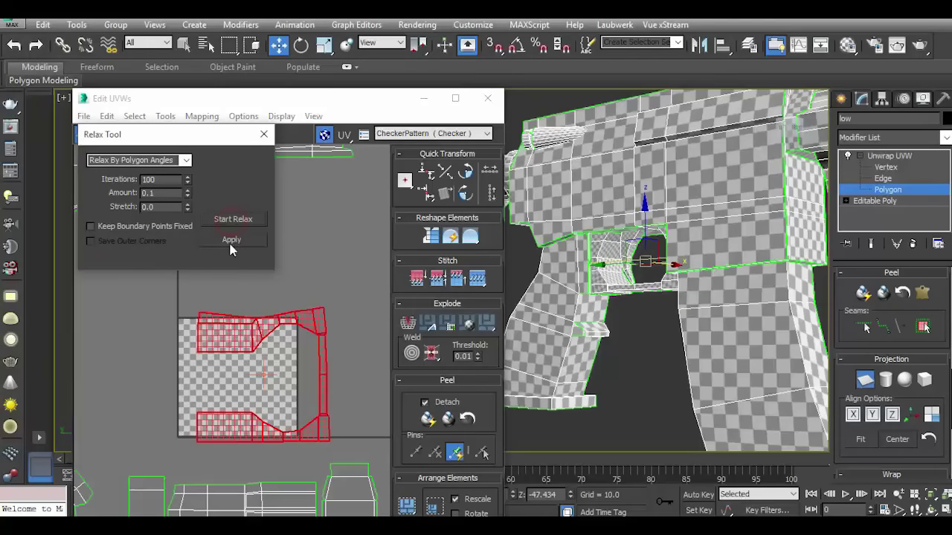
click(263, 135)
scroll(293, 240, down, 2)
scroll(312, 290, down, 3)
scroll(333, 340, down, 1)
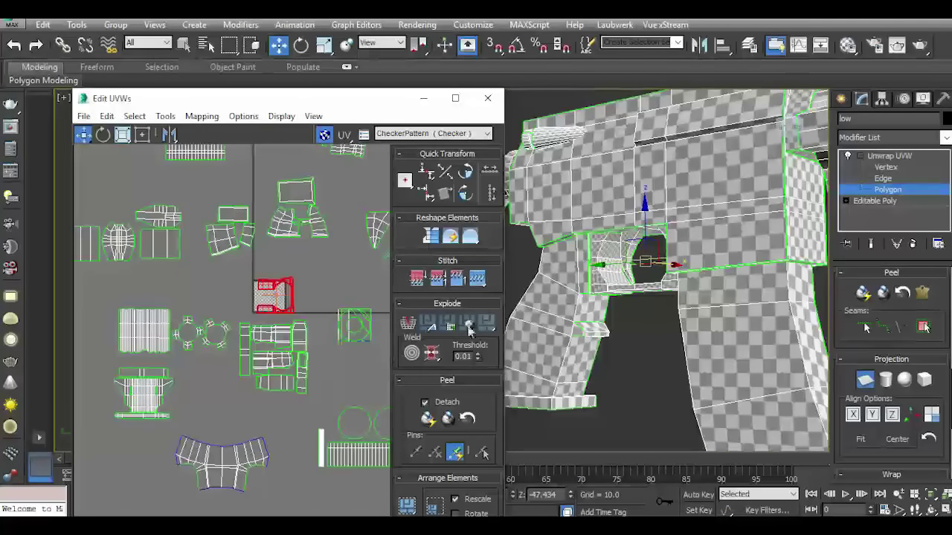
Turn off Planar, try moving the red shell down-left, then undo the move.
click(865, 379)
click(183, 44)
middle_drag(275, 294, 316, 235)
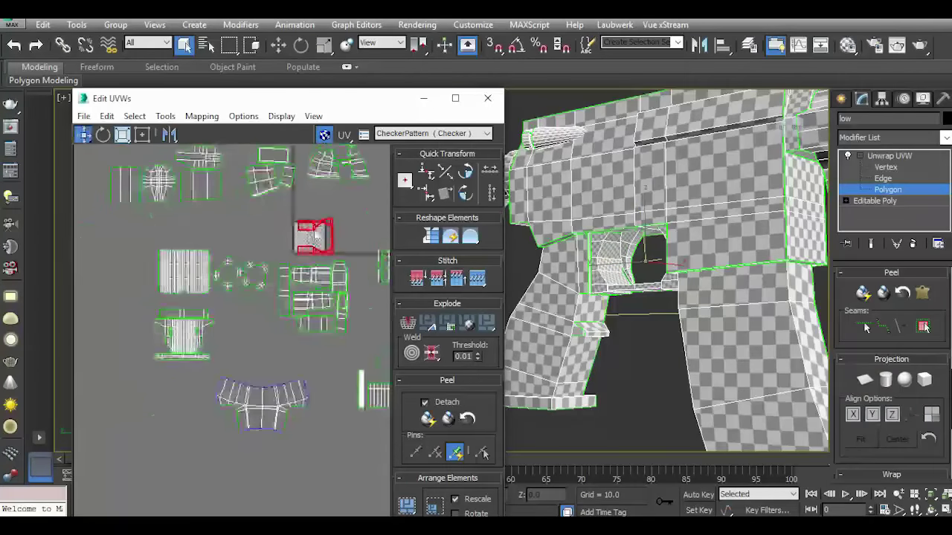
drag(314, 235, 199, 447)
key(ctrl+z)
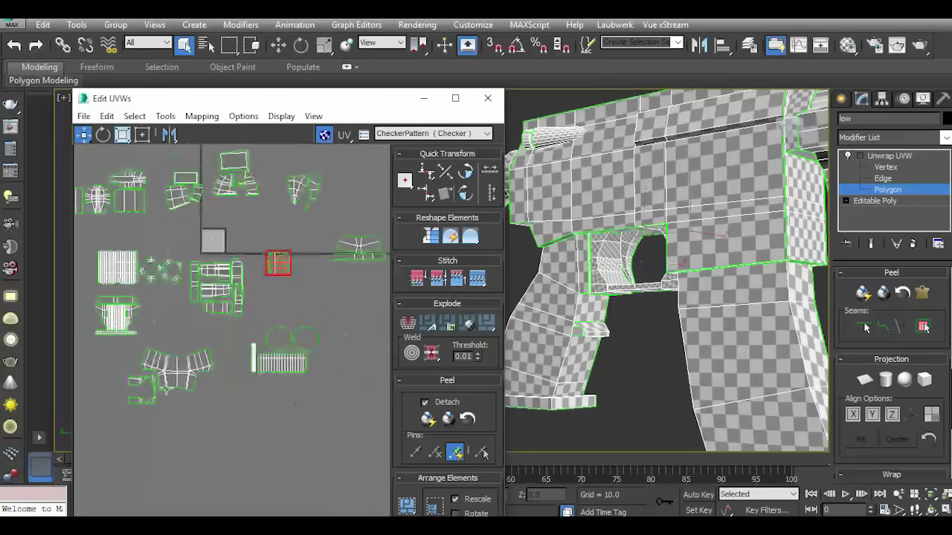
scroll(132, 408, up, 3)
Reselect the C-shaped shell and planar-map its polygons.
scroll(132, 408, down, 3)
scroll(131, 408, up, 5)
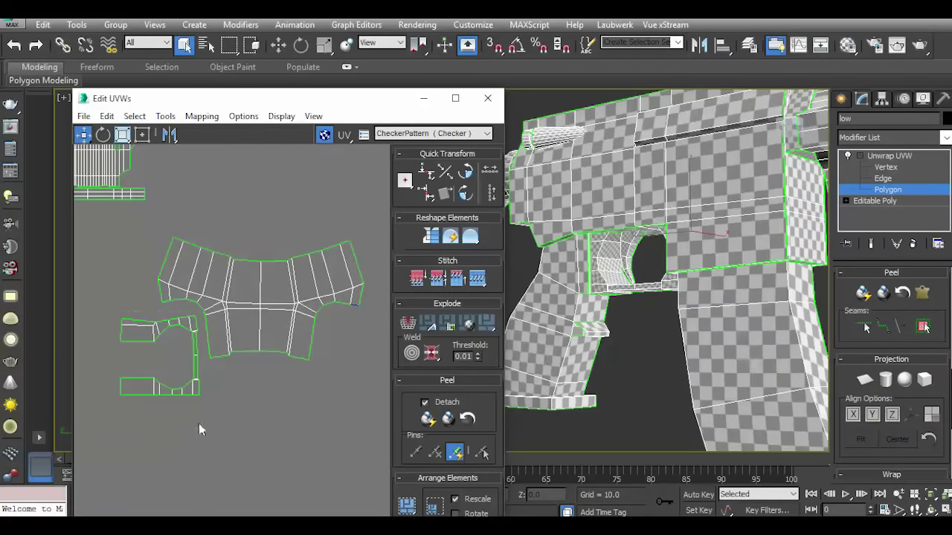
key(ctrl+z)
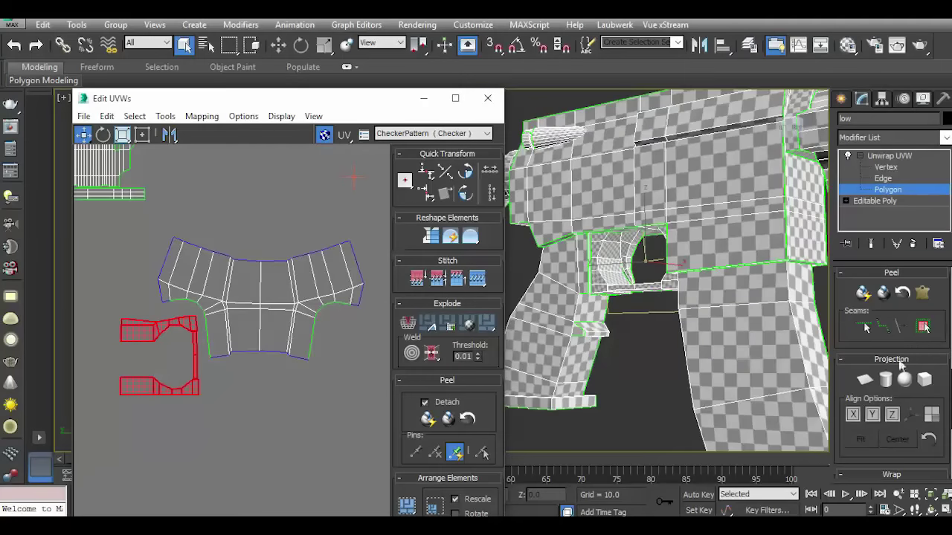
click(864, 380)
scroll(278, 413, down, 5)
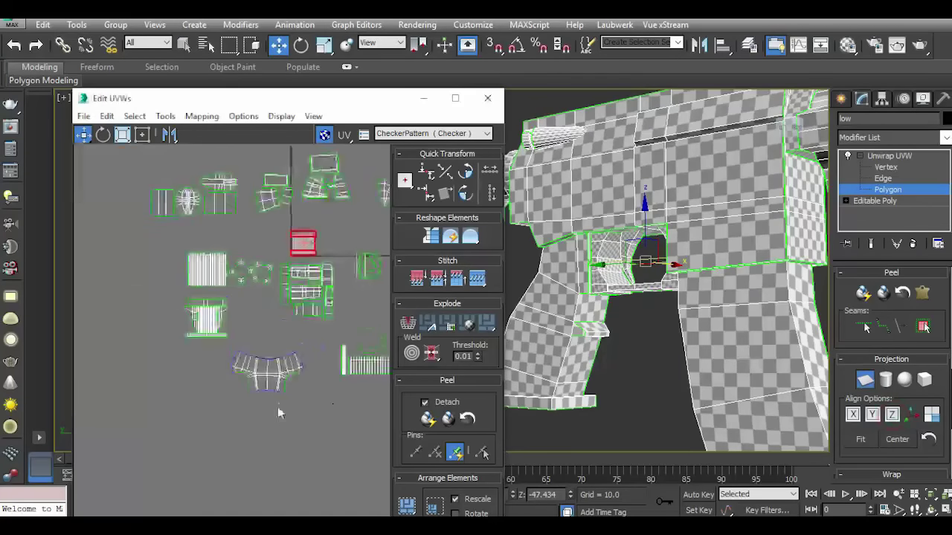
scroll(303, 245, up, 4)
Relax the C-shaped shell and close the relax settings.
click(165, 116)
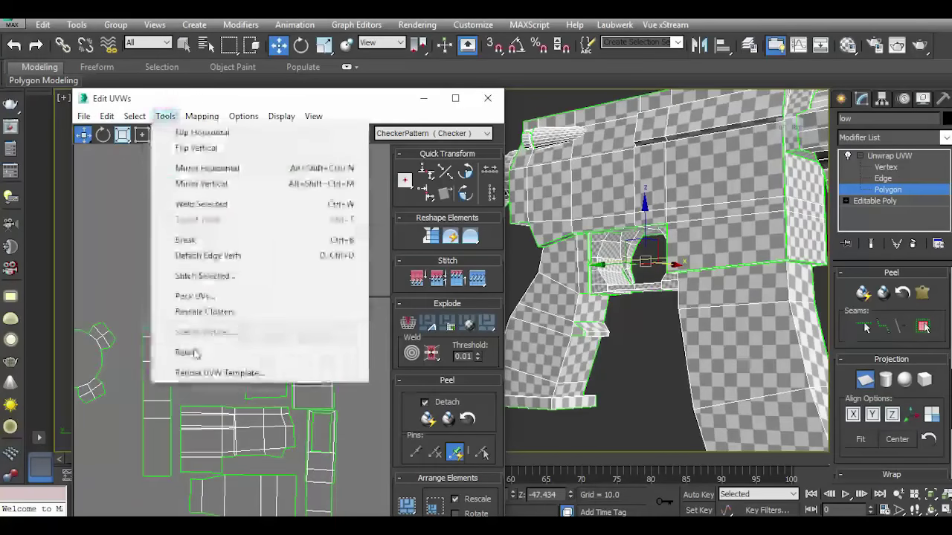
click(195, 353)
scroll(223, 357, up, 2)
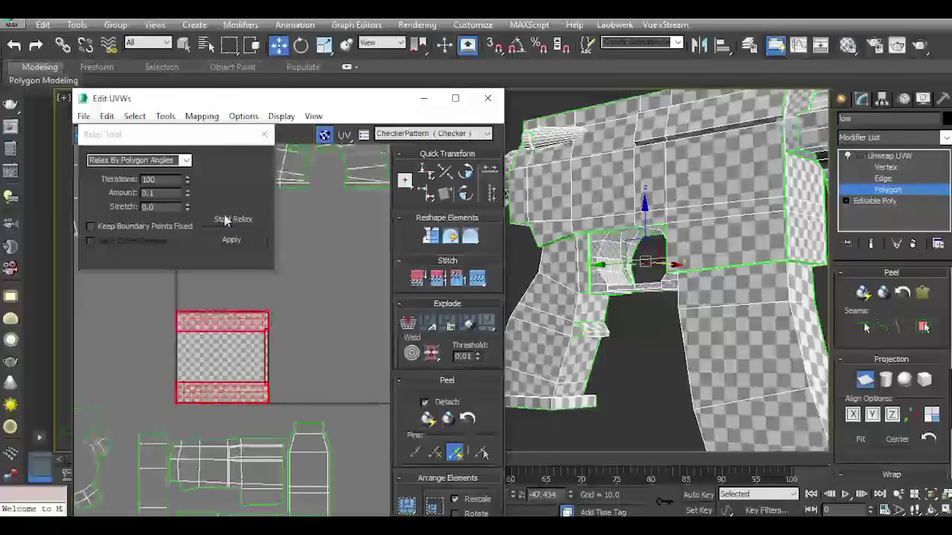
click(226, 220)
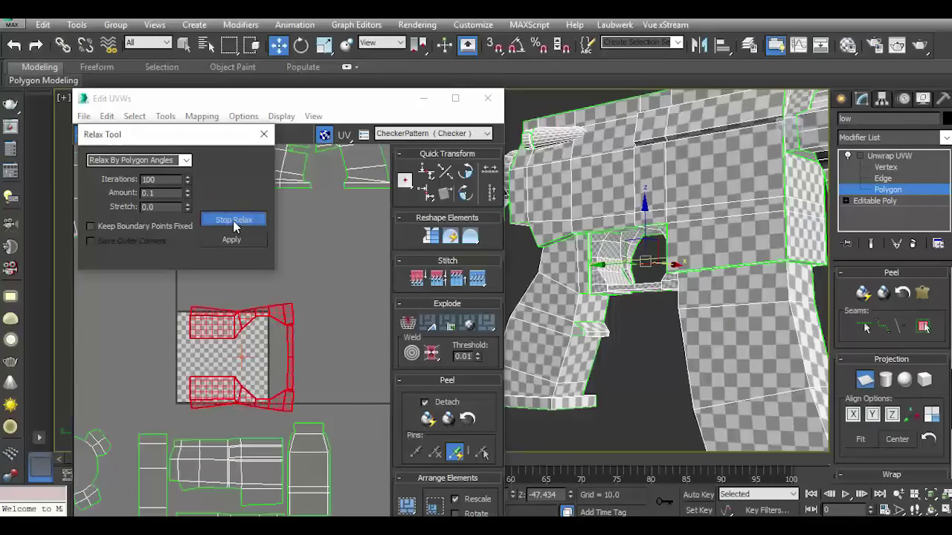
click(263, 139)
scroll(270, 293, down, 4)
Place the C-shaped shell beside the large curved shell, then pick the thin vertical shell.
key(q)
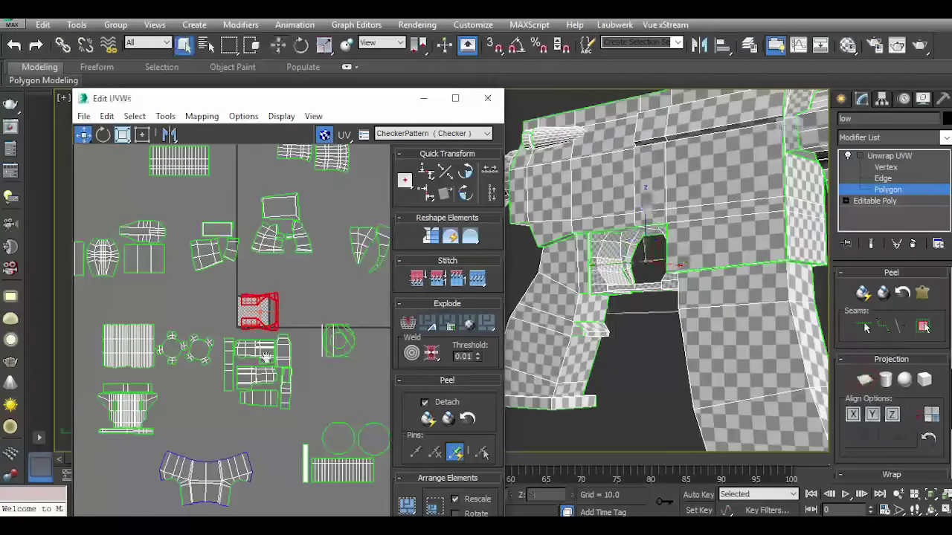
middle_drag(266, 357, 322, 257)
drag(304, 214, 214, 405)
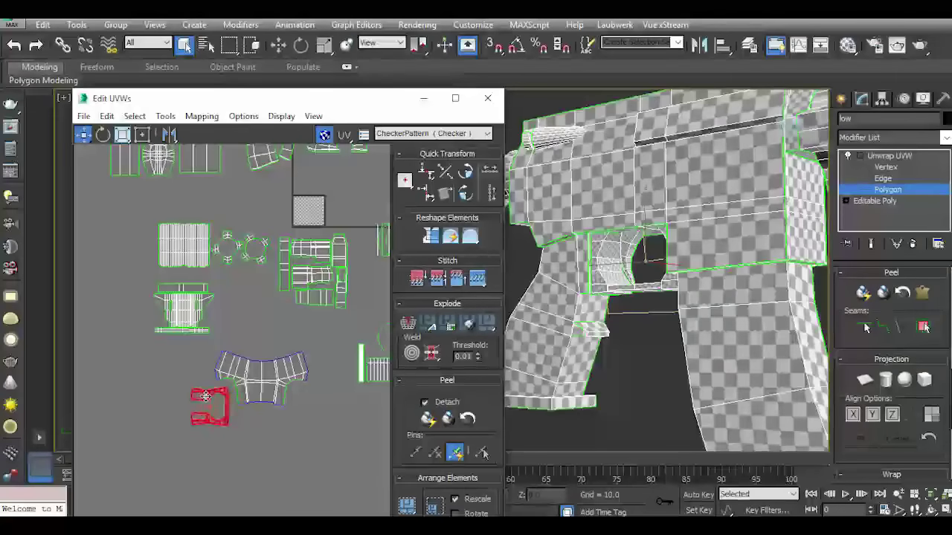
scroll(289, 305, up, 2)
scroll(288, 301, up, 2)
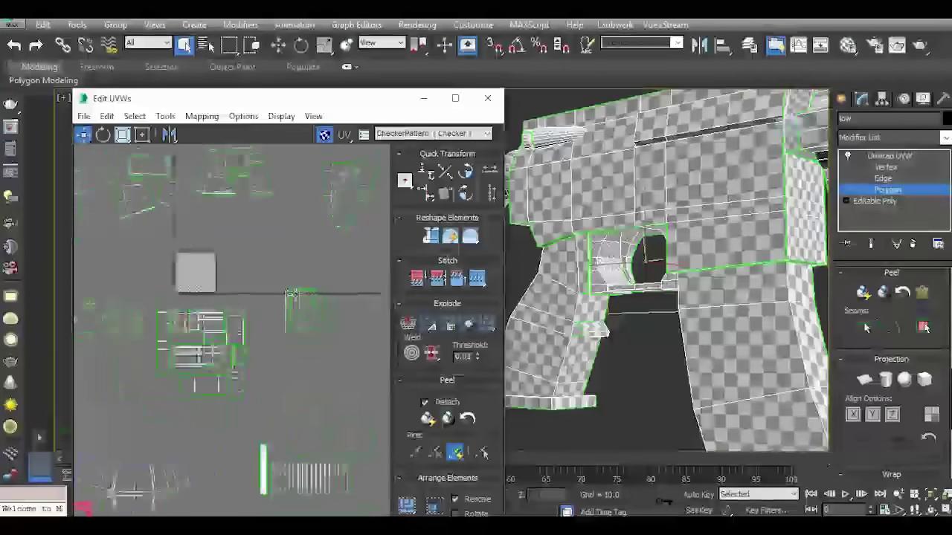
scroll(288, 298, up, 2)
click(288, 291)
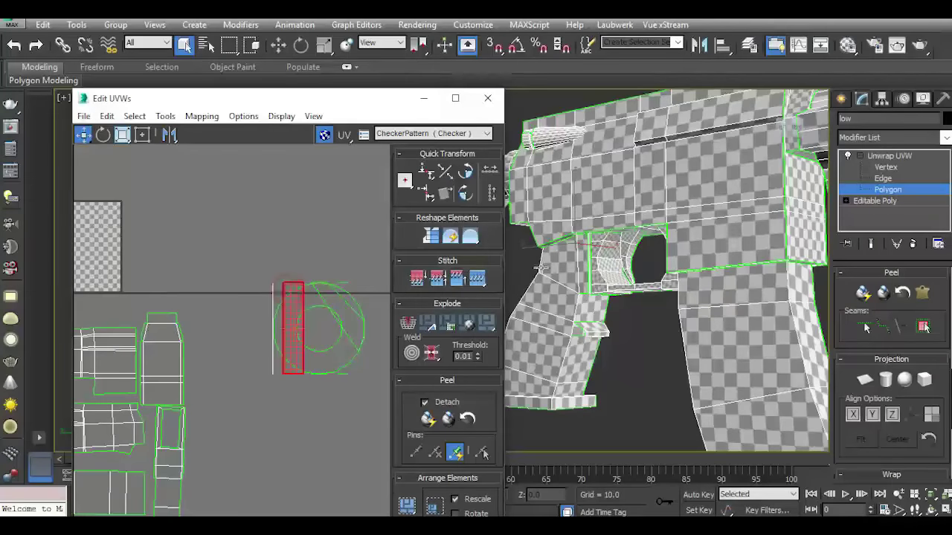
Orbit around to the barrel end and select its ring of polygons.
alt+middle_drag(766, 211, 791, 121)
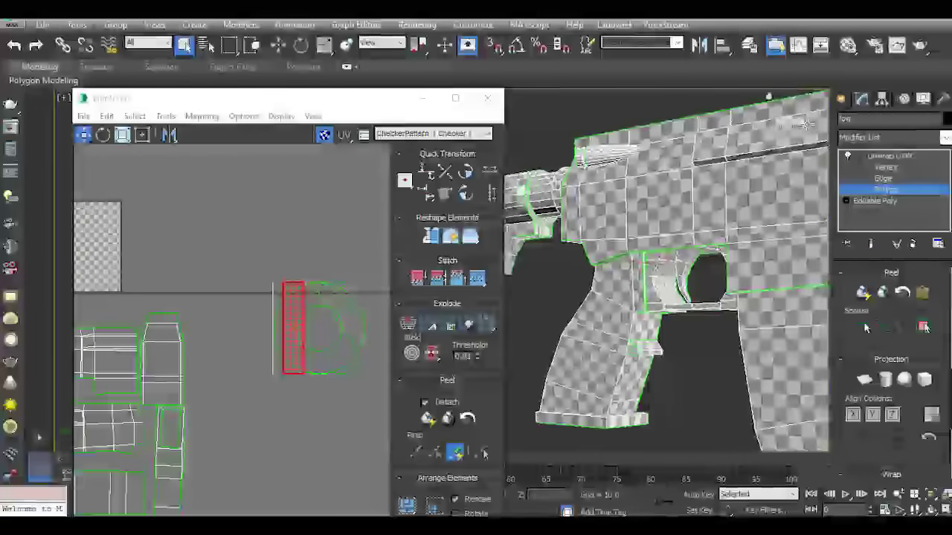
scroll(773, 107, up, 5)
scroll(774, 111, down, 3)
scroll(773, 134, down, 2)
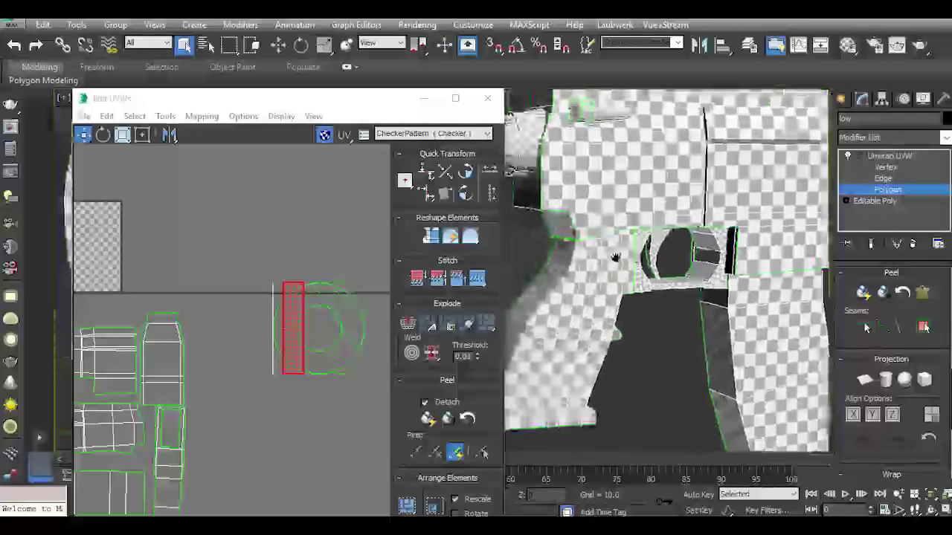
scroll(773, 156, down, 2)
mouse_move(790, 129)
alt+middle_down()
mouse_move(646, 248)
mouse_move(700, 221)
alt+middle_up()
scroll(670, 223, up, 4)
click(699, 221)
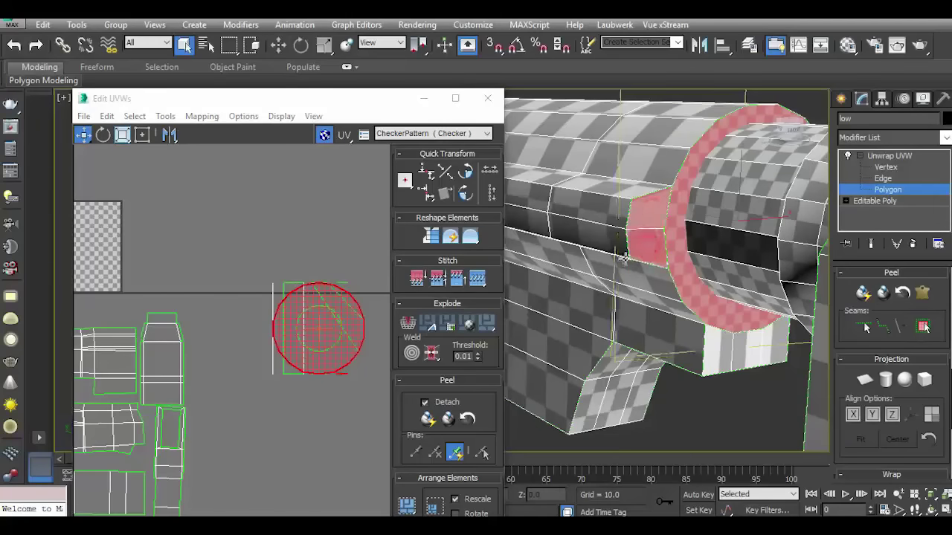
Frame the barrel ring and planar-map its polygons aligned to the Y axis.
alt+middle_drag(640, 245, 818, 149)
drag(778, 131, 751, 220)
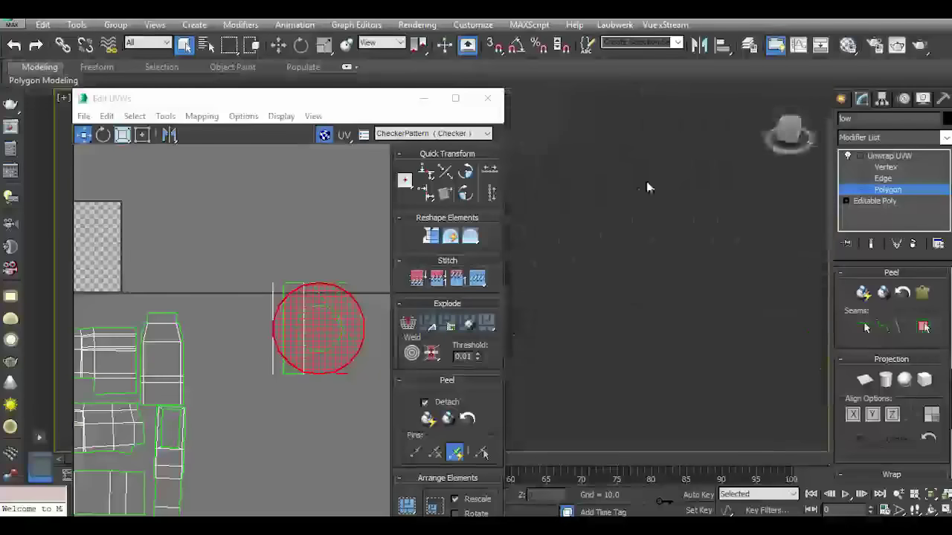
scroll(751, 220, up, 5)
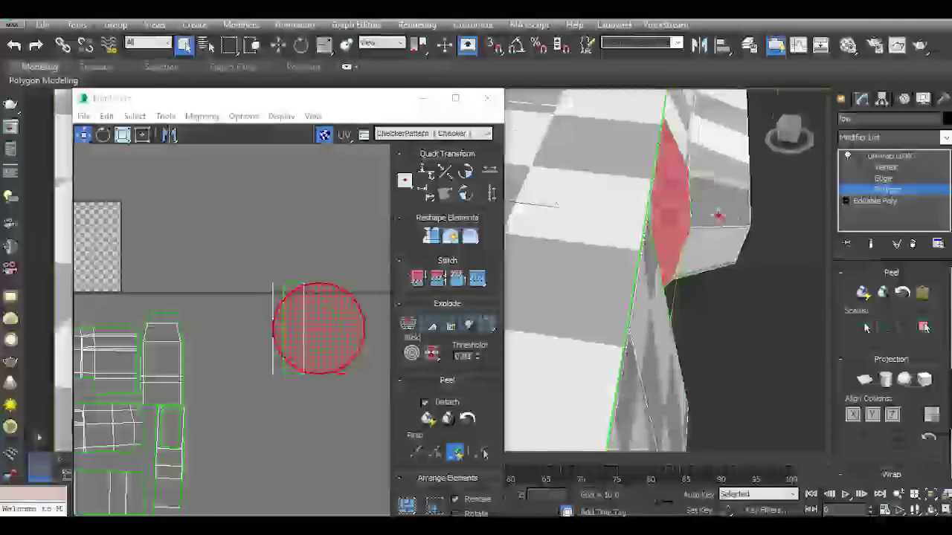
alt+middle_drag(751, 220, 802, 260)
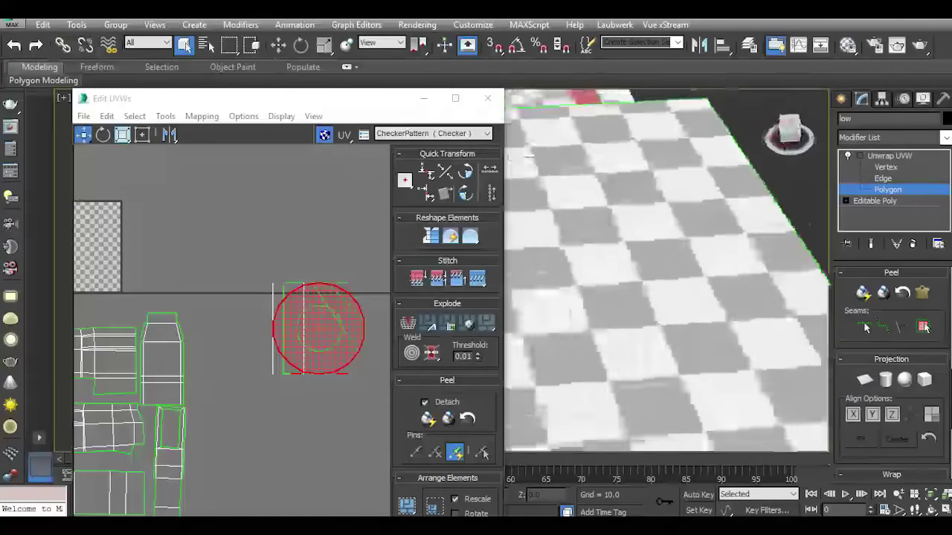
scroll(583, 221, up, 5)
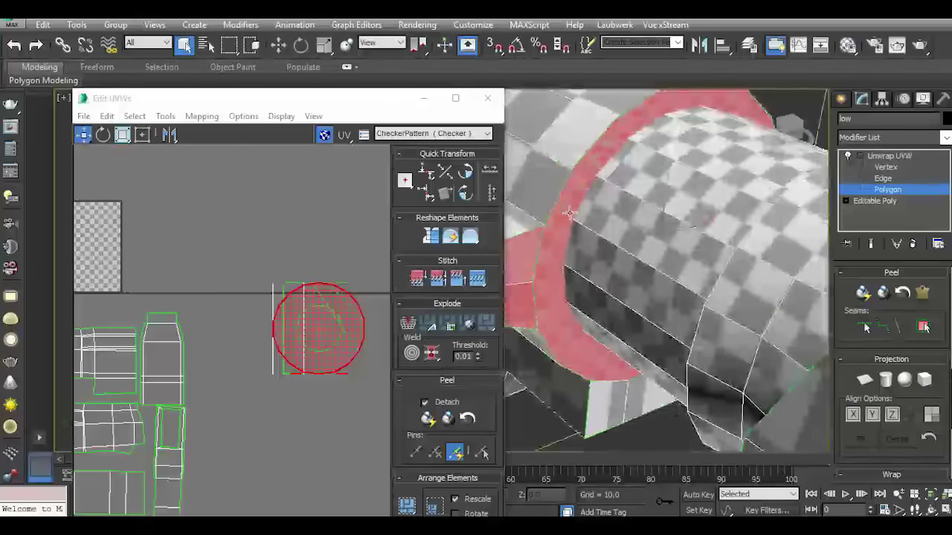
alt+middle_drag(573, 224, 583, 220)
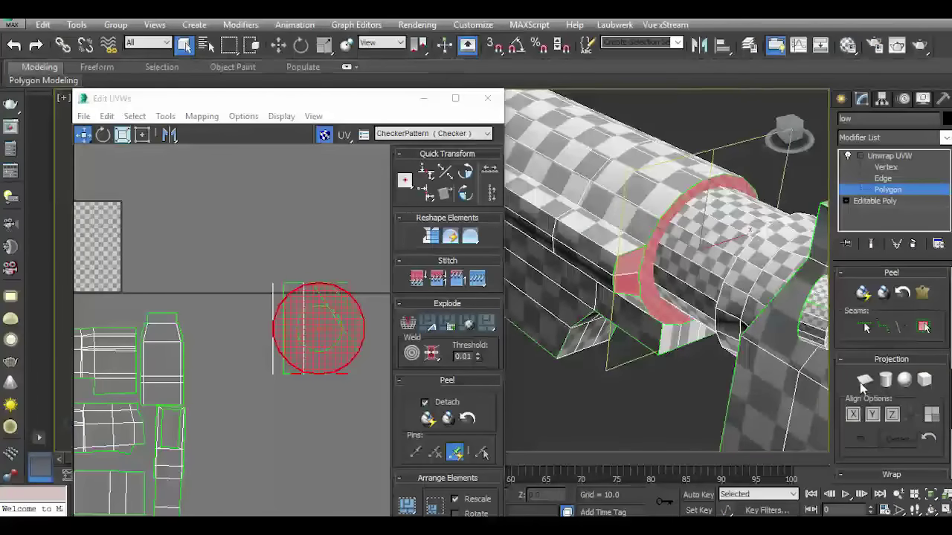
click(864, 381)
click(870, 416)
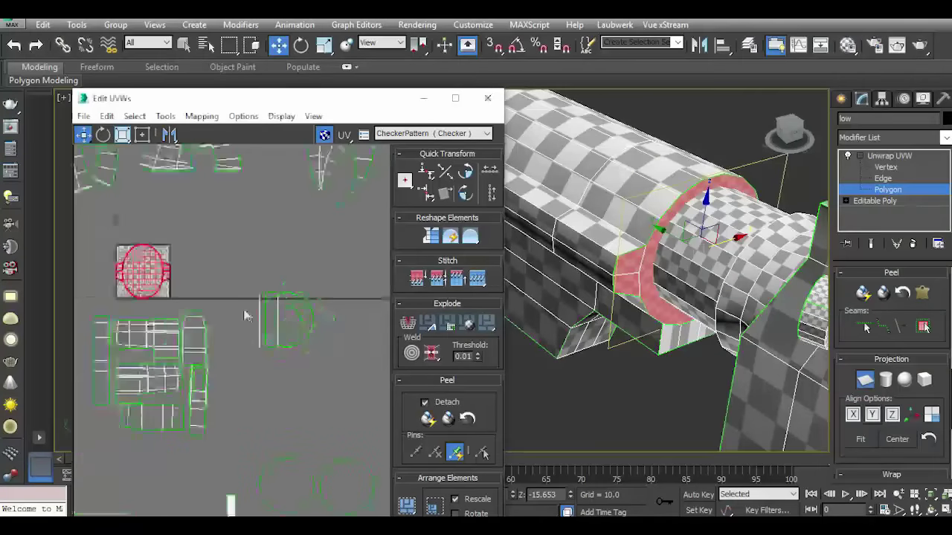
Relax the ring shell, close the relax settings and reapply the planar projection.
click(165, 116)
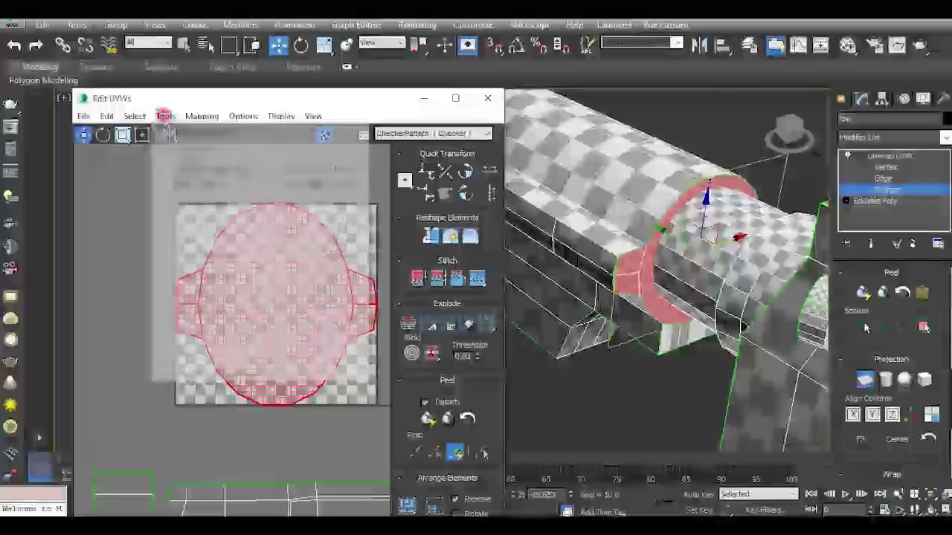
click(186, 352)
click(233, 220)
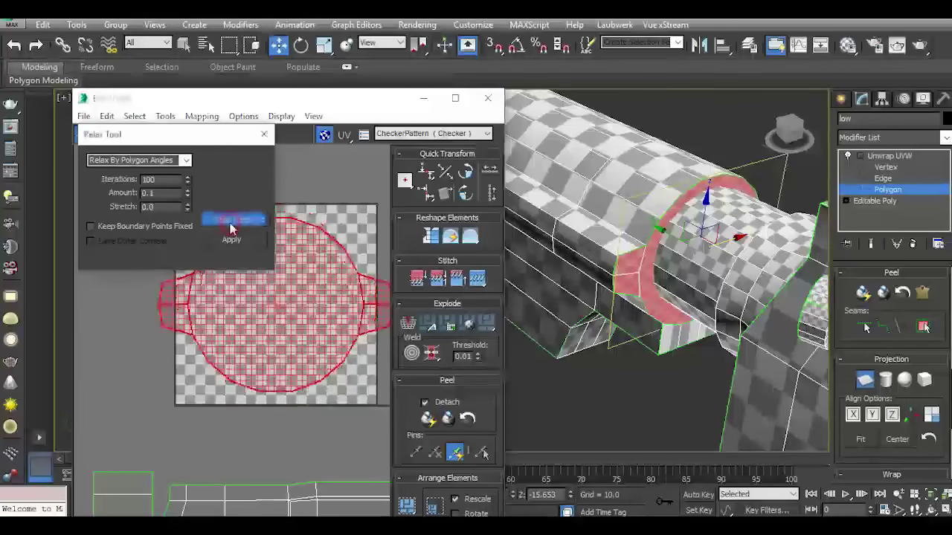
click(231, 225)
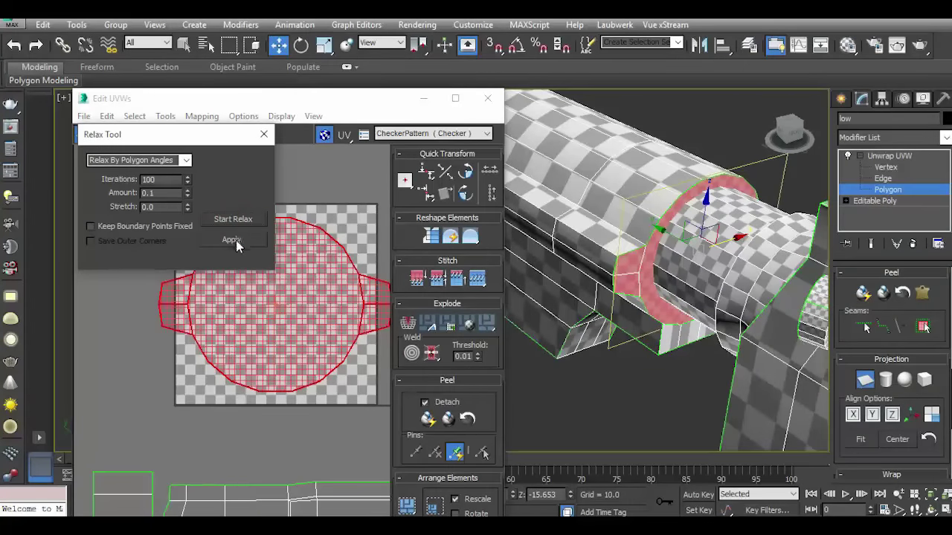
click(264, 135)
scroll(271, 305, down, 2)
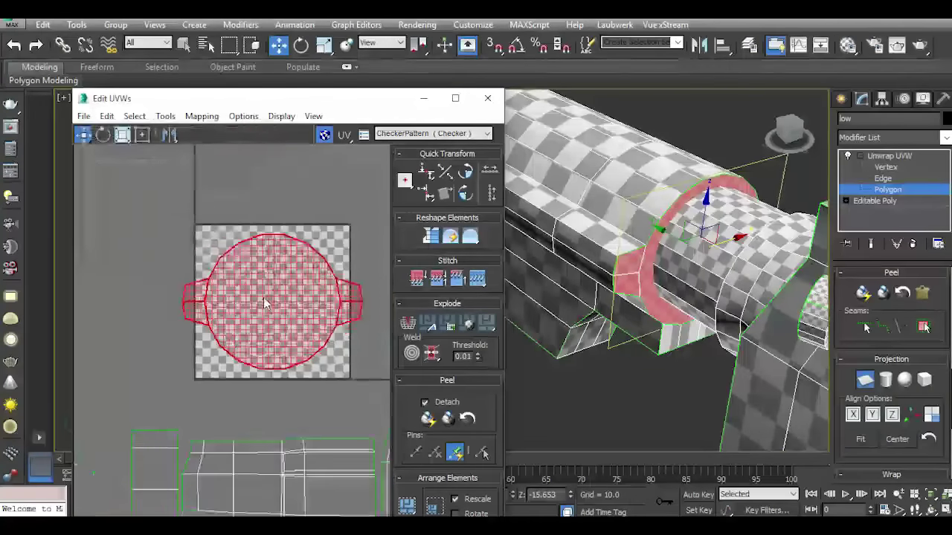
scroll(272, 305, down, 5)
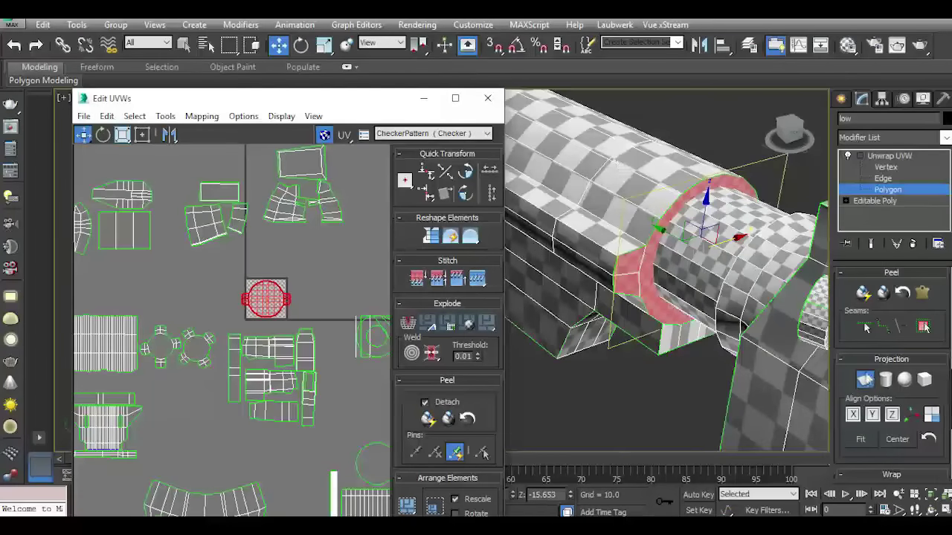
click(865, 380)
Move the ring's UV element out of the square, left of the striped island.
click(617, 204)
scroll(283, 327, down, 3)
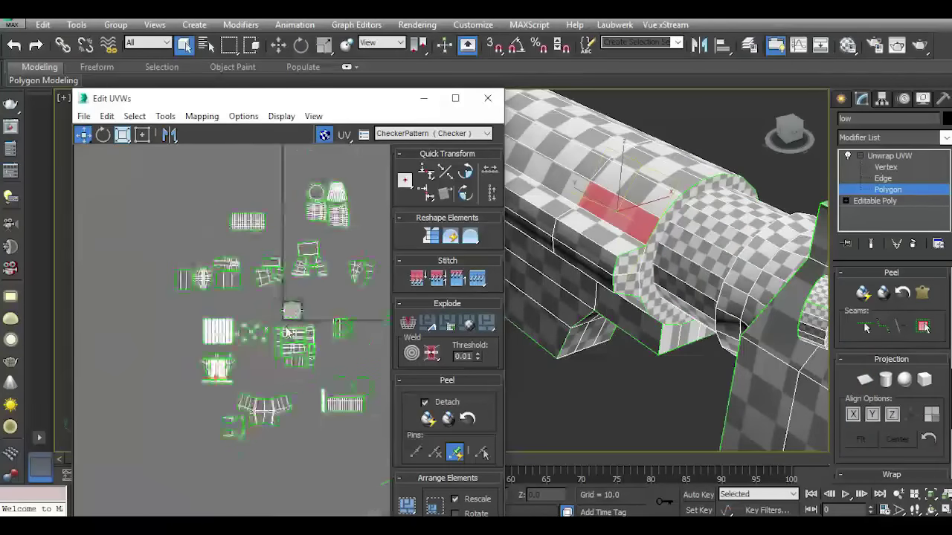
scroll(283, 328, down, 2)
scroll(242, 369, up, 4)
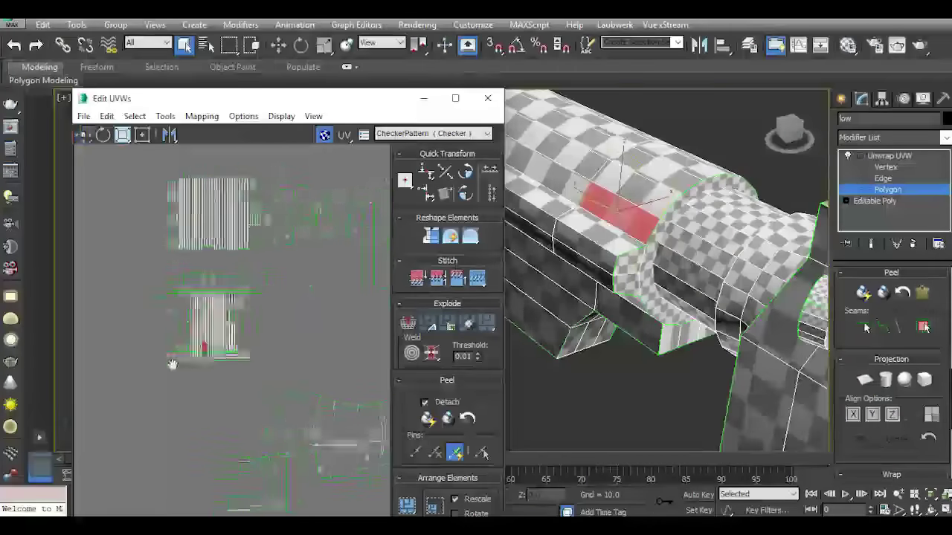
scroll(275, 232, down, 4)
click(305, 251)
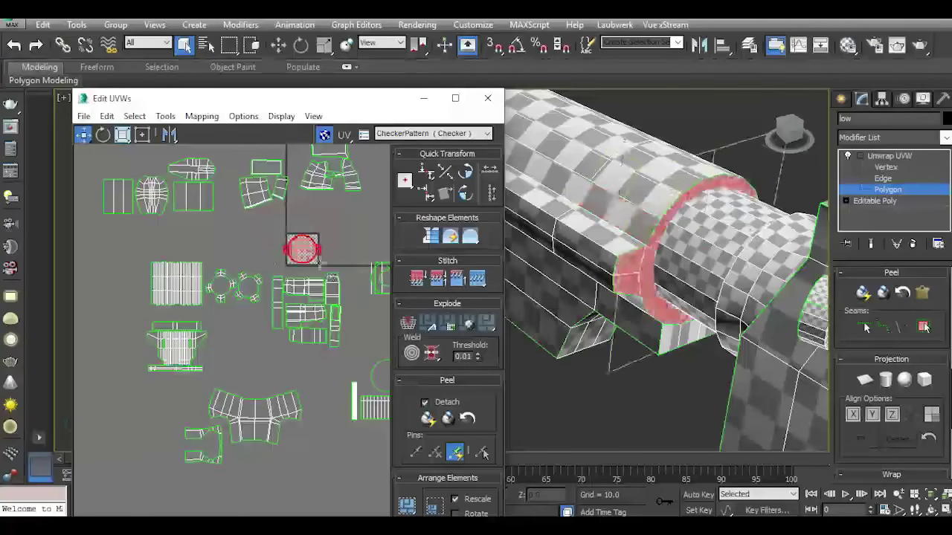
drag(305, 251, 274, 264)
drag(158, 370, 141, 358)
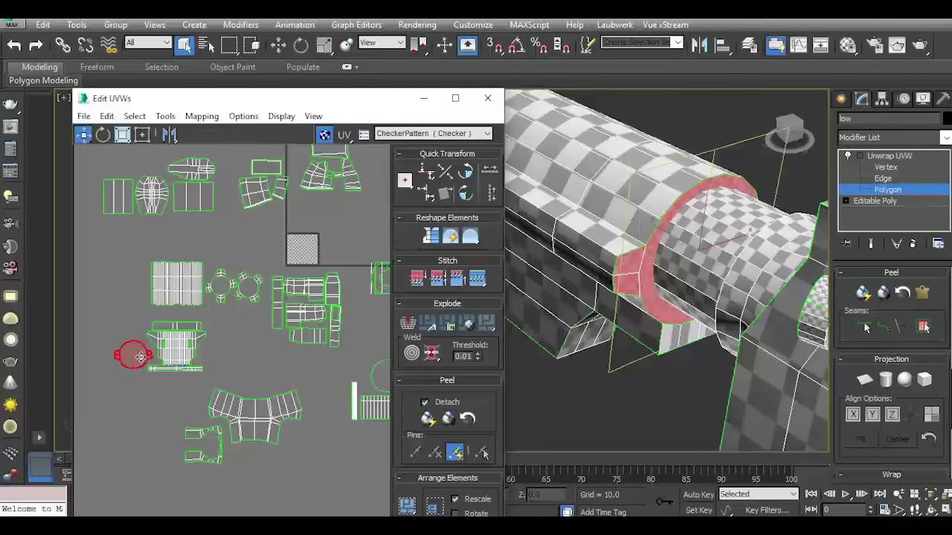
click(227, 368)
Select the circular UV element and move it down-right, away from the other circle outline.
alt+middle_drag(673, 267, 723, 290)
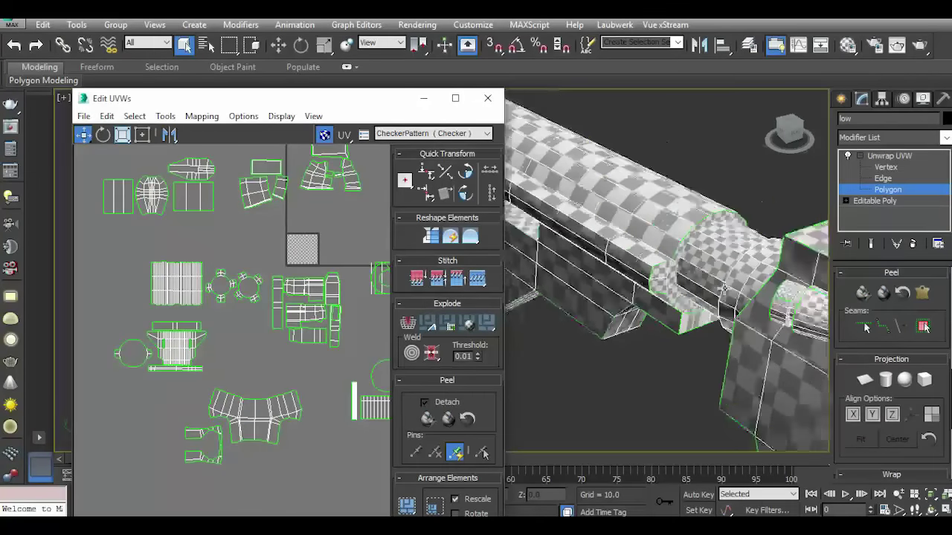
scroll(723, 290, down, 8)
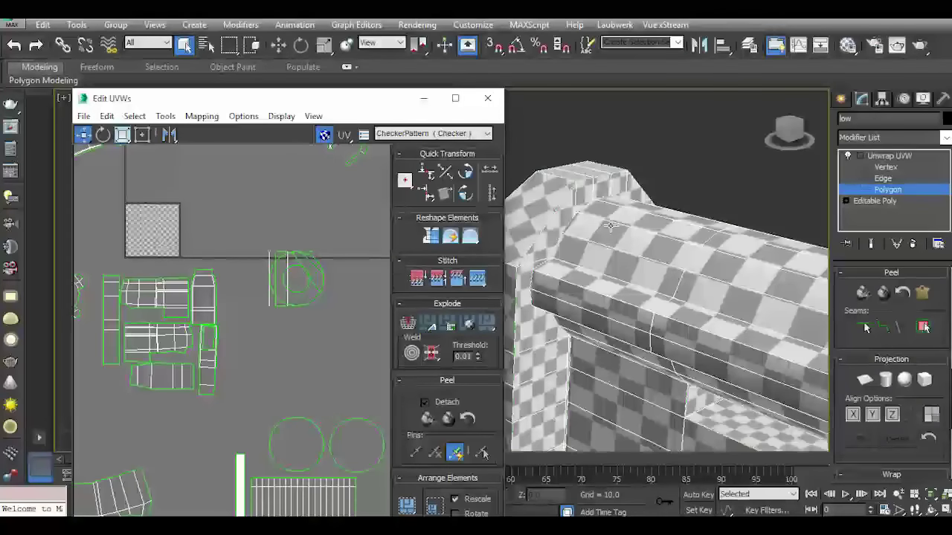
click(309, 297)
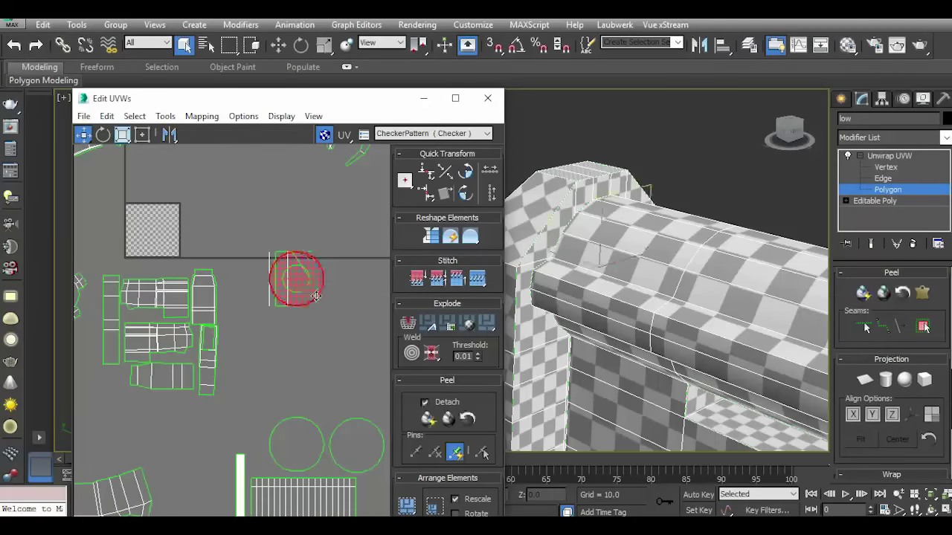
drag(264, 89, 231, 39)
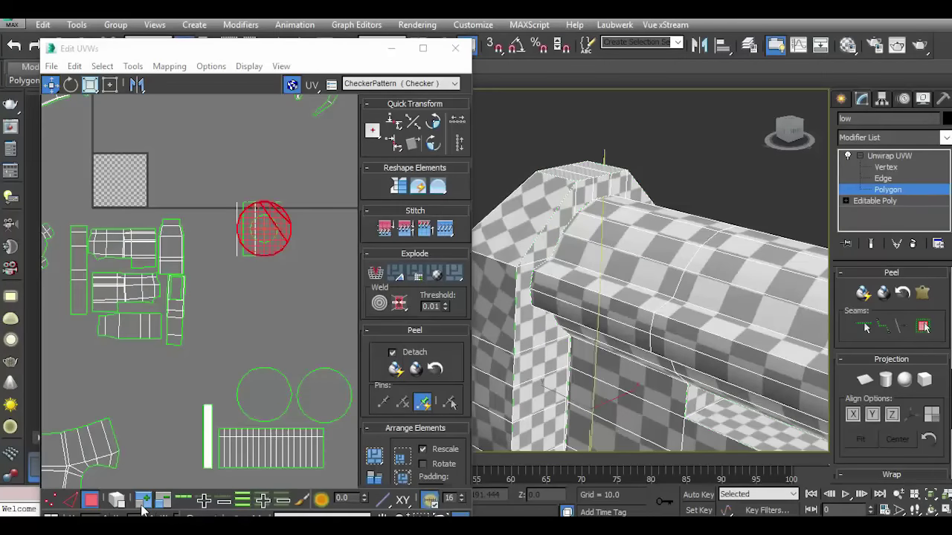
drag(278, 230, 298, 292)
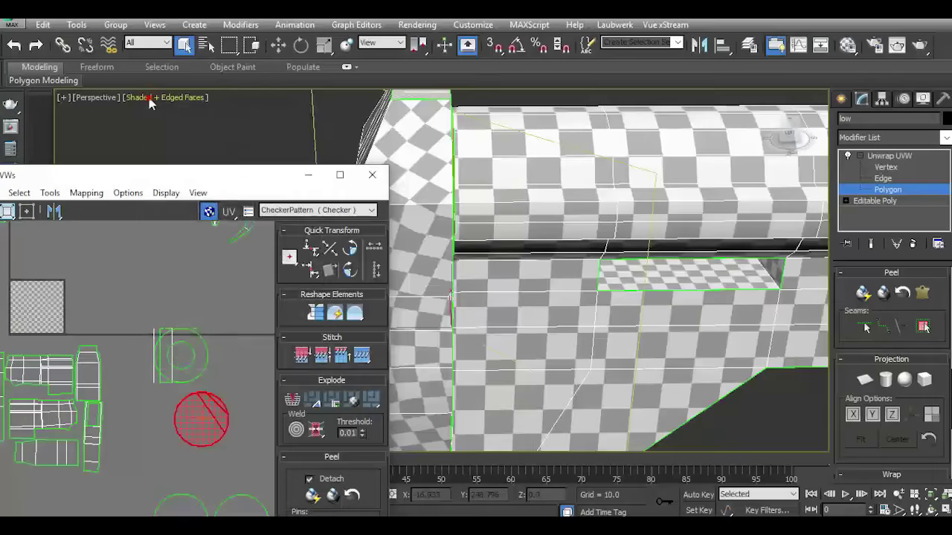
Switch the perspective viewport shading to Wireframe.
click(149, 98)
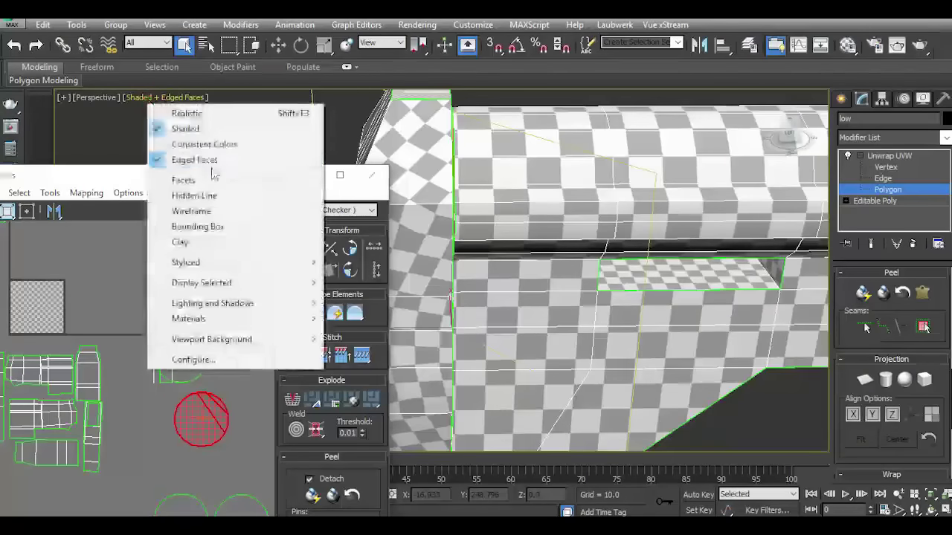
click(200, 213)
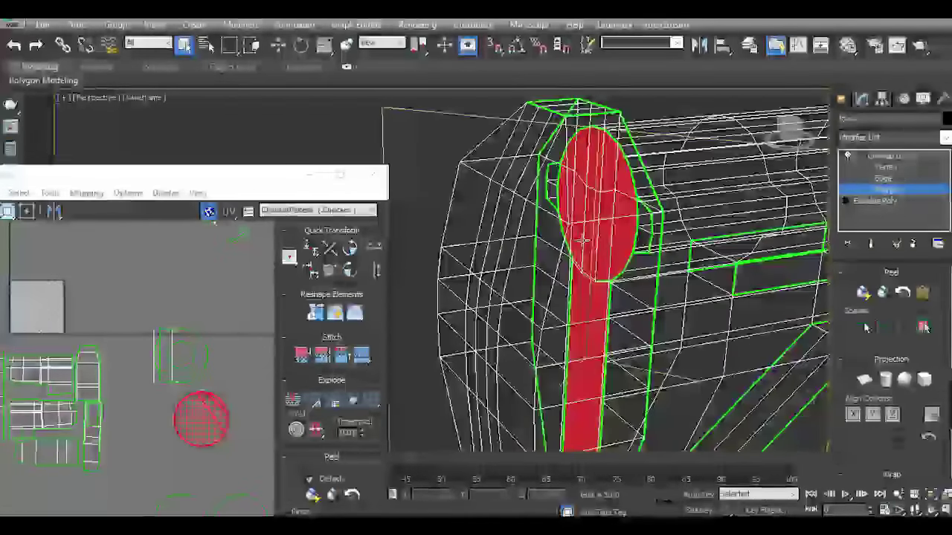
scroll(369, 508, down, 1)
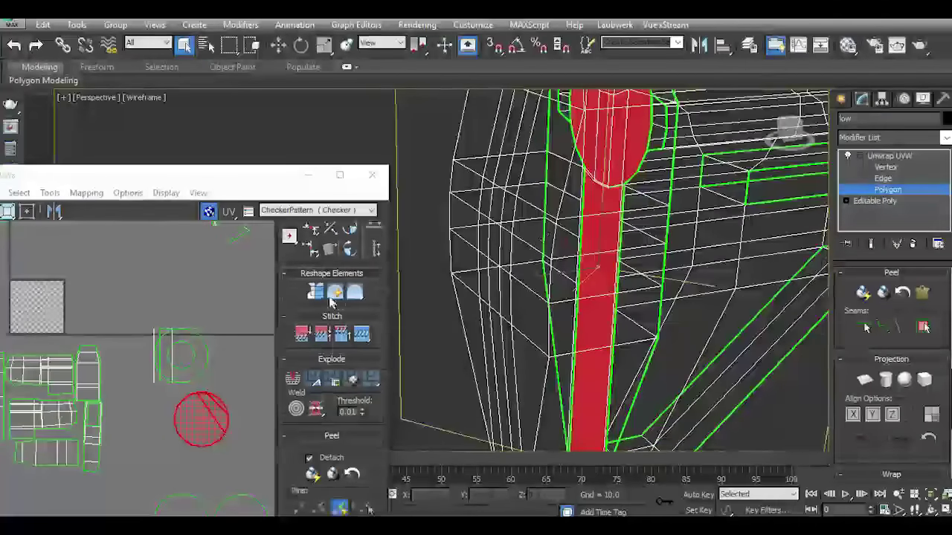
Select the circular cap element and long stem strip, undoing an extra polygon pick.
click(247, 362)
click(201, 420)
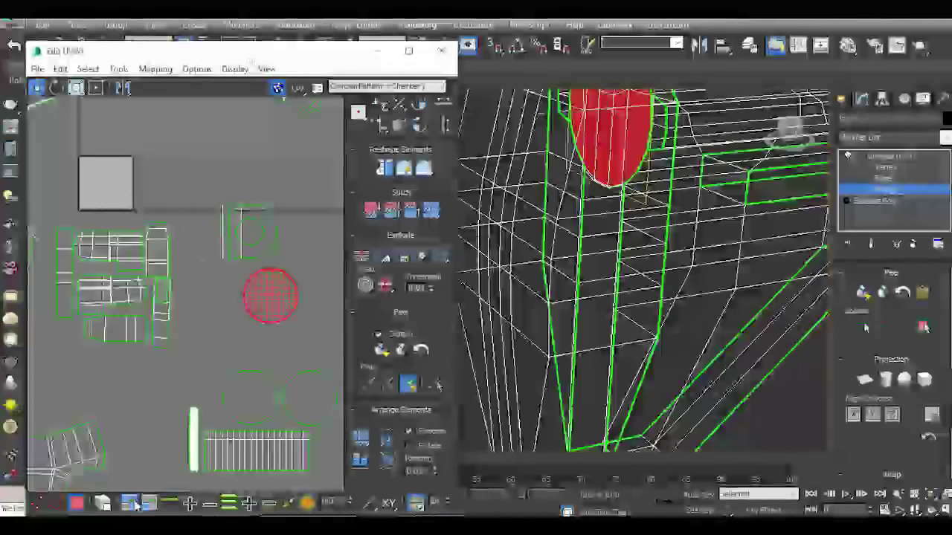
click(130, 503)
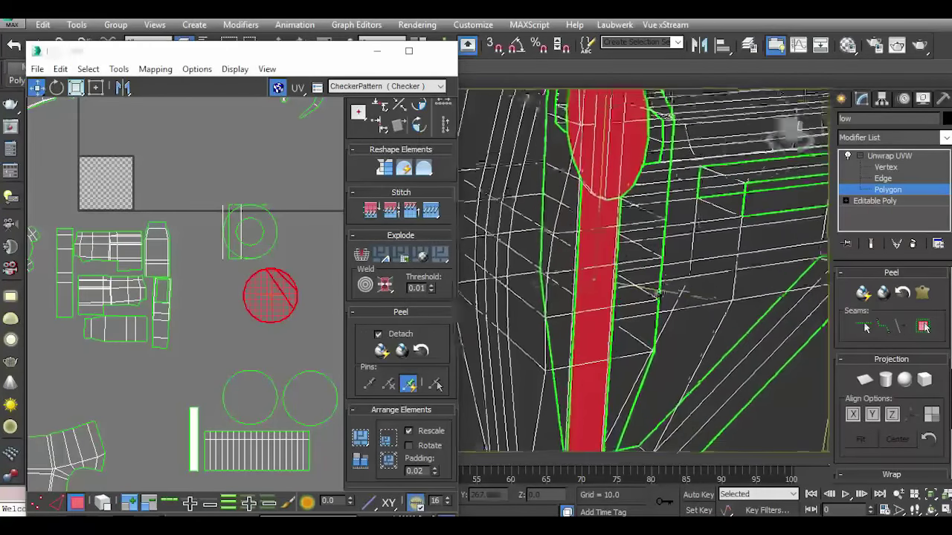
alt+middle_drag(701, 209, 612, 346)
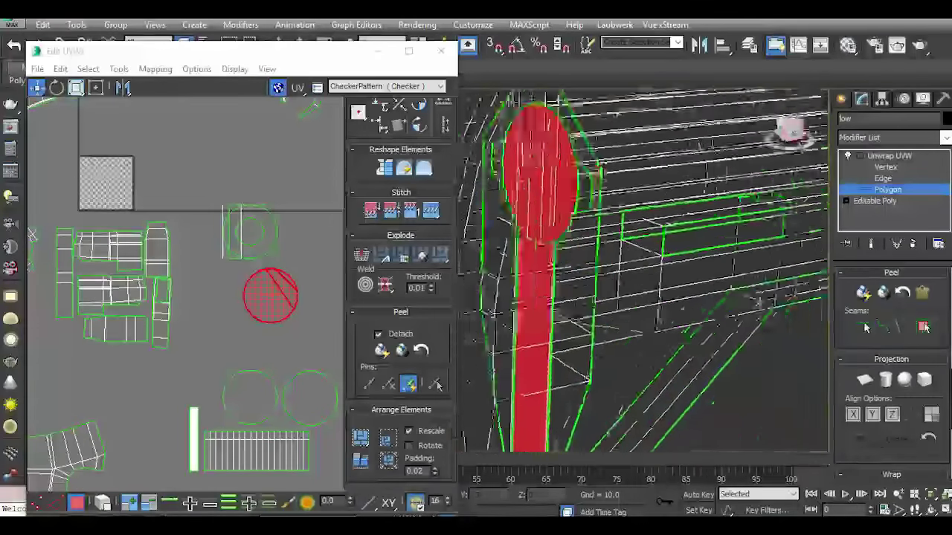
mouse_move(639, 268)
alt+middle_down()
mouse_move(565, 283)
mouse_move(666, 226)
alt+middle_up()
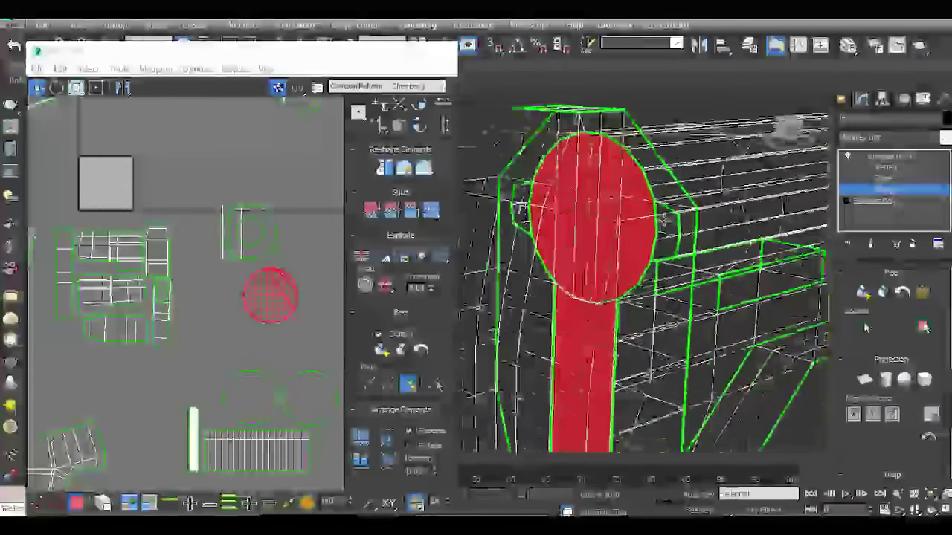
ctrl+click(666, 225)
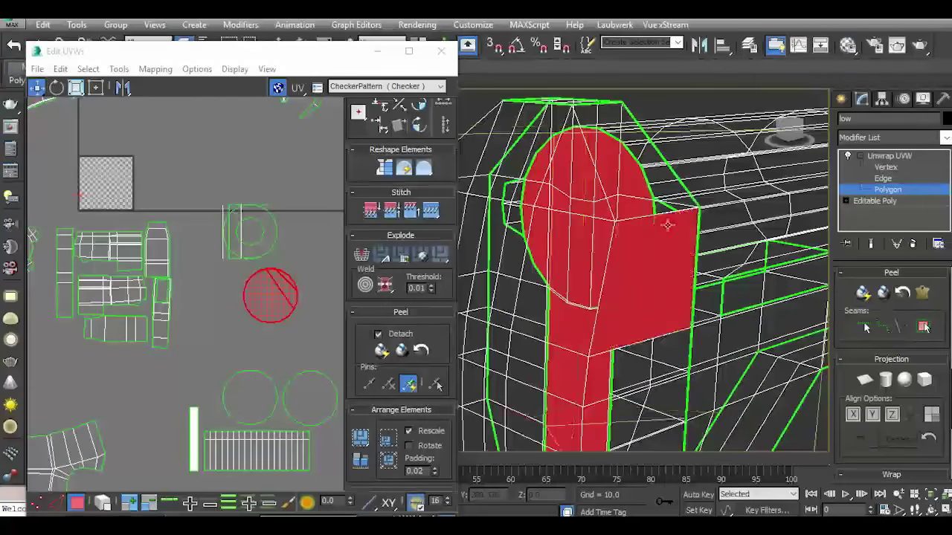
click(14, 46)
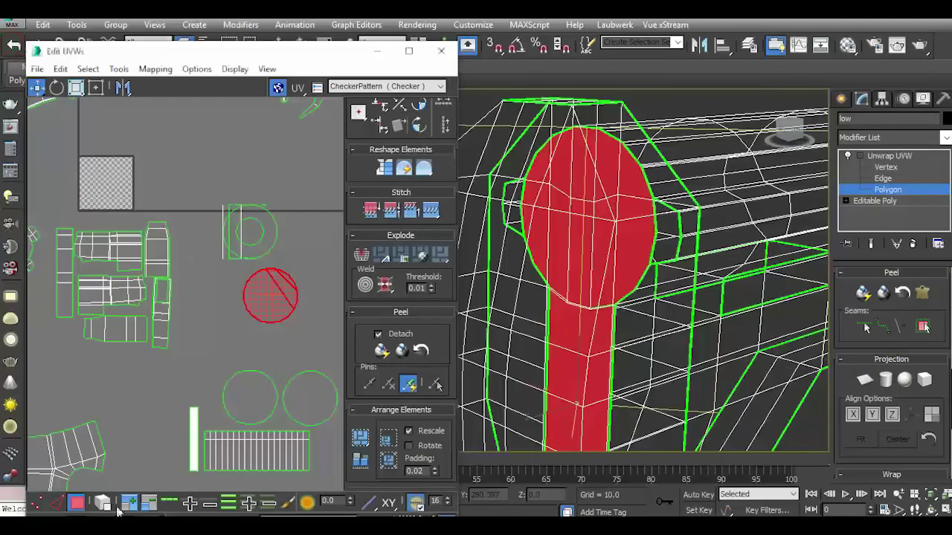
Move the upper-left circle and the UV strip onto their matching outlines.
click(290, 249)
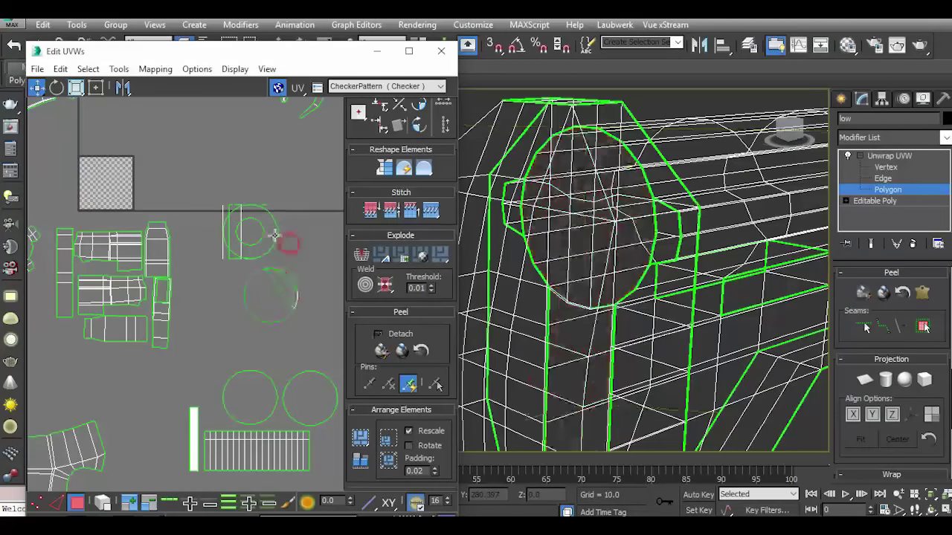
click(273, 236)
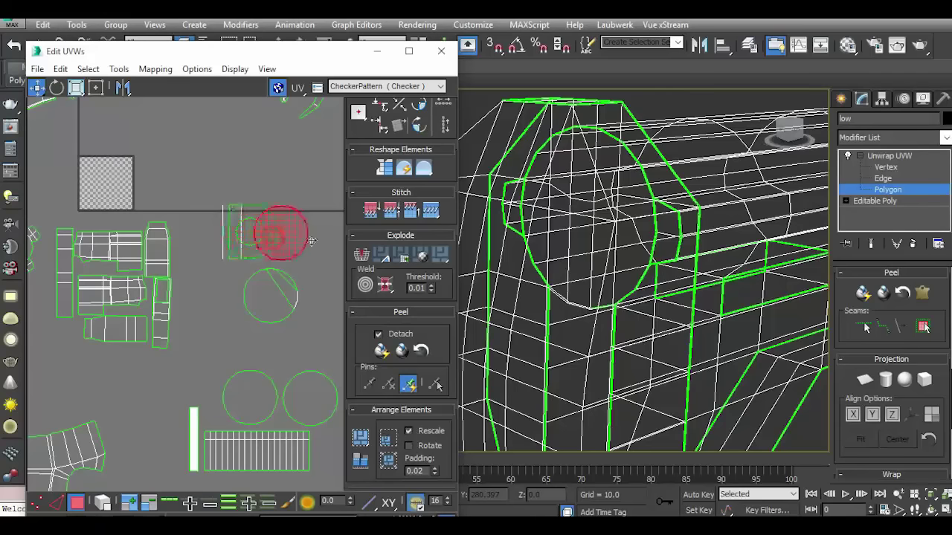
drag(312, 239, 271, 234)
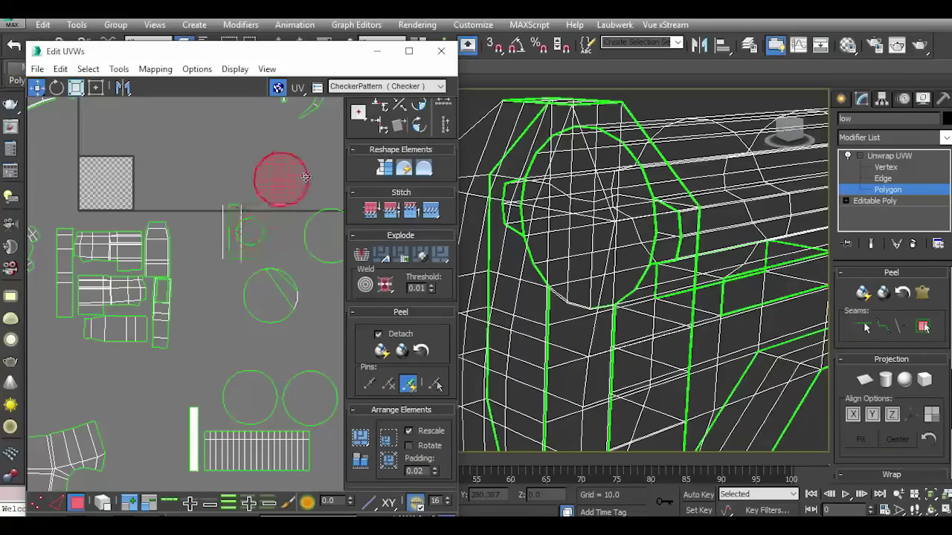
click(249, 237)
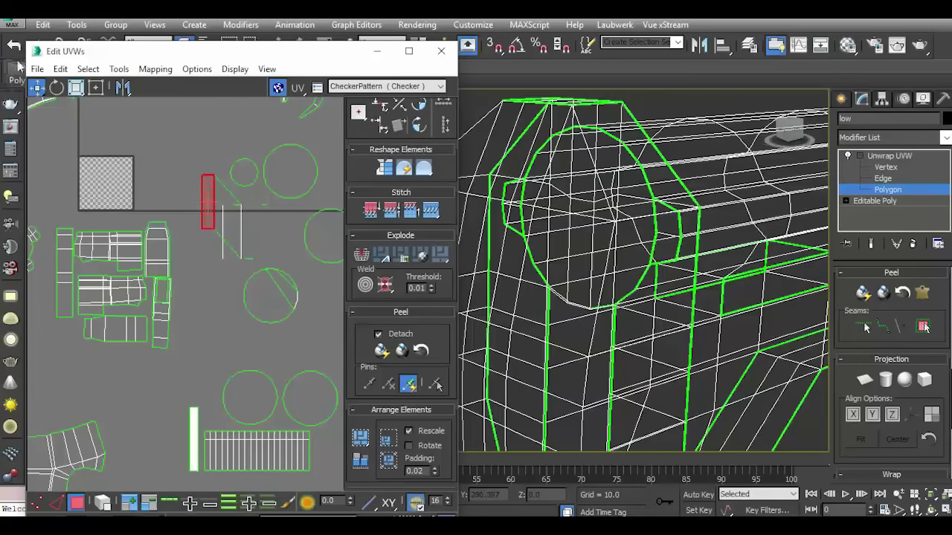
drag(208, 204, 235, 234)
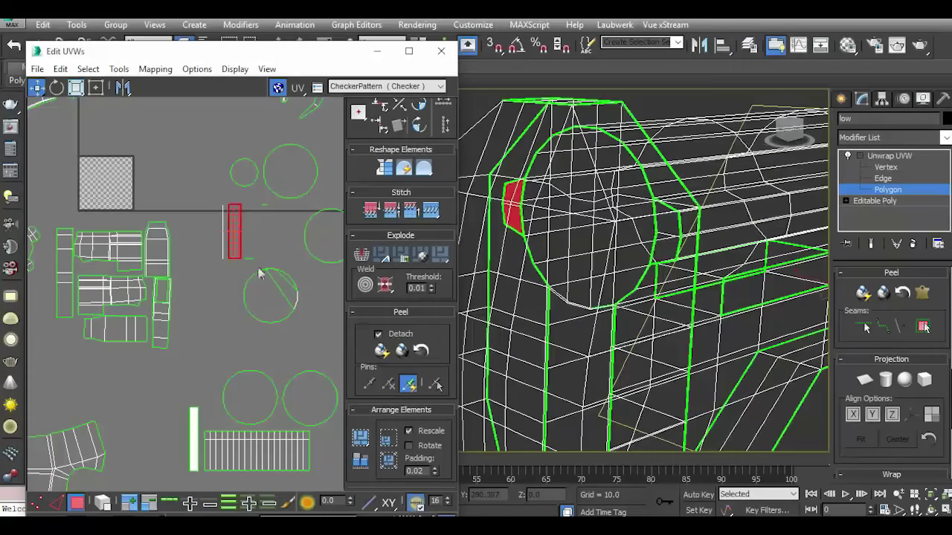
scroll(272, 209, up, 3)
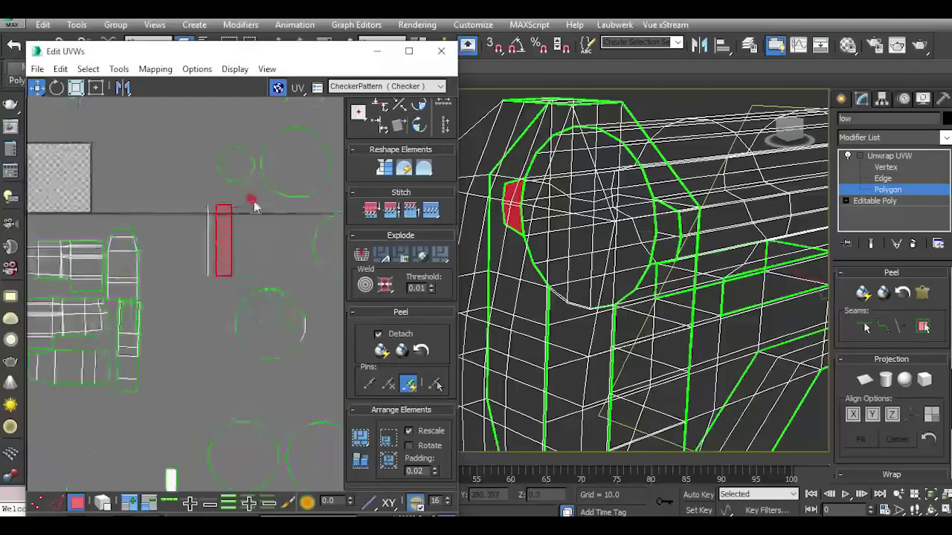
Select the side face, tall strip and cap, then planar-map them together along Y.
click(260, 206)
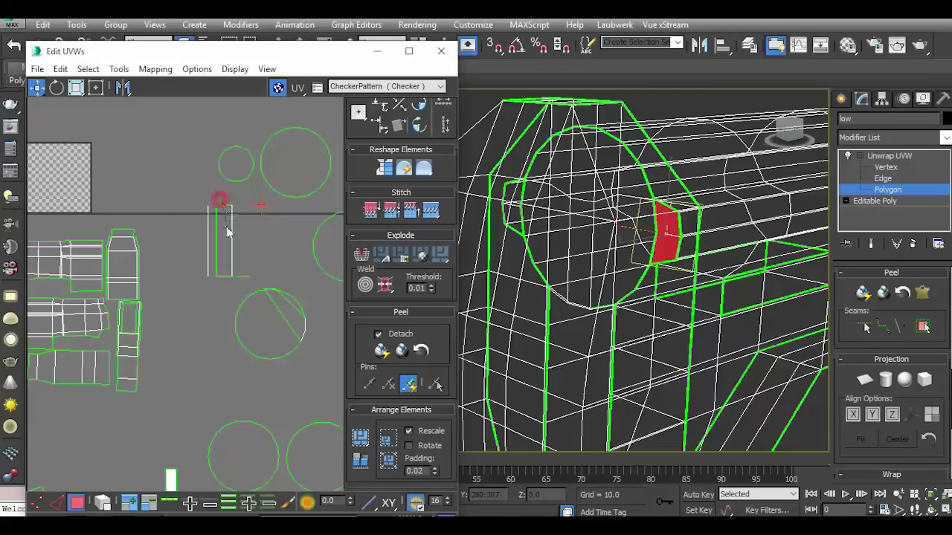
ctrl+click(230, 269)
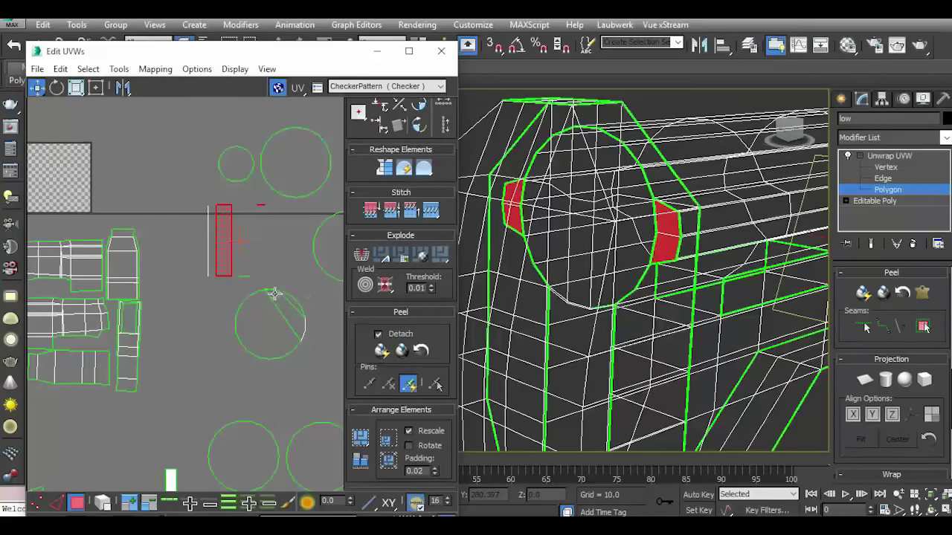
scroll(303, 288, down, 2)
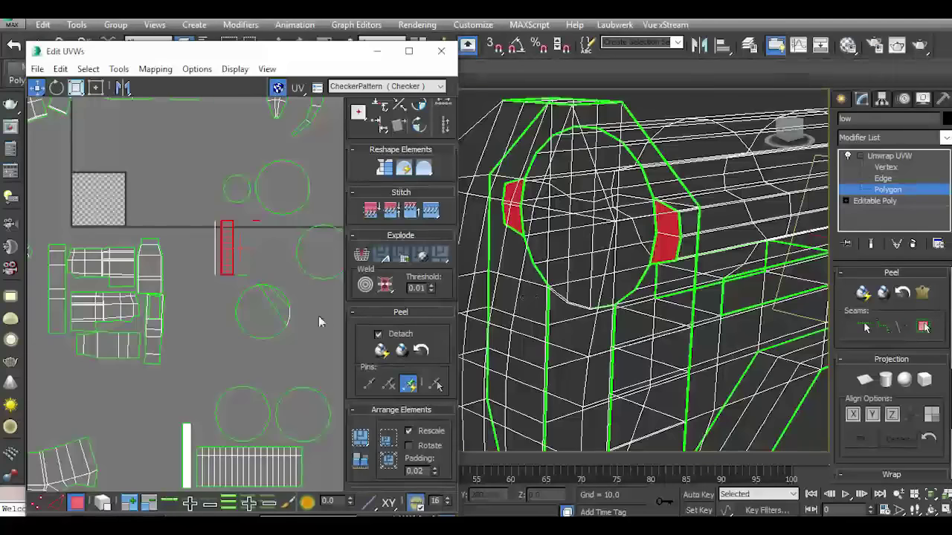
ctrl+click(263, 312)
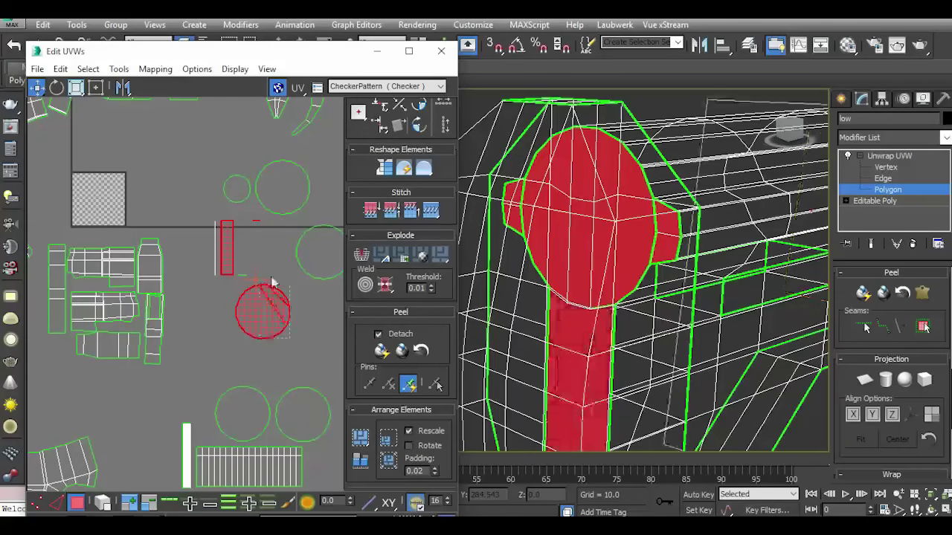
scroll(262, 245, down, 3)
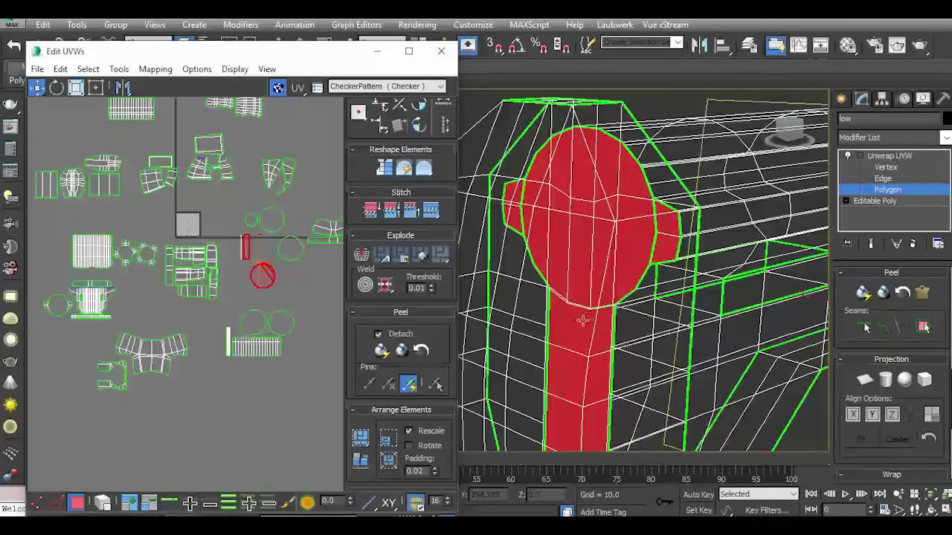
click(864, 380)
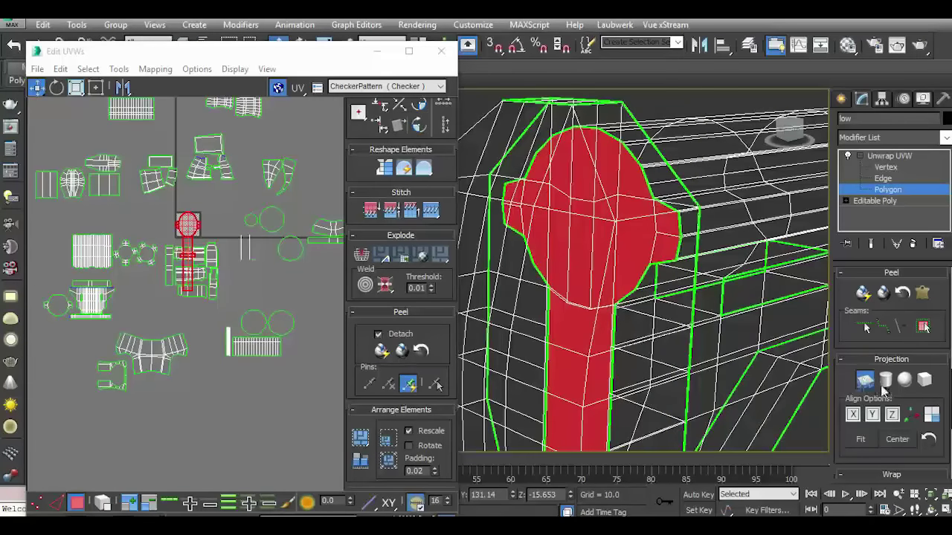
click(873, 415)
Relax the head-and-stem UV island by polygon angles.
scroll(184, 212, up, 5)
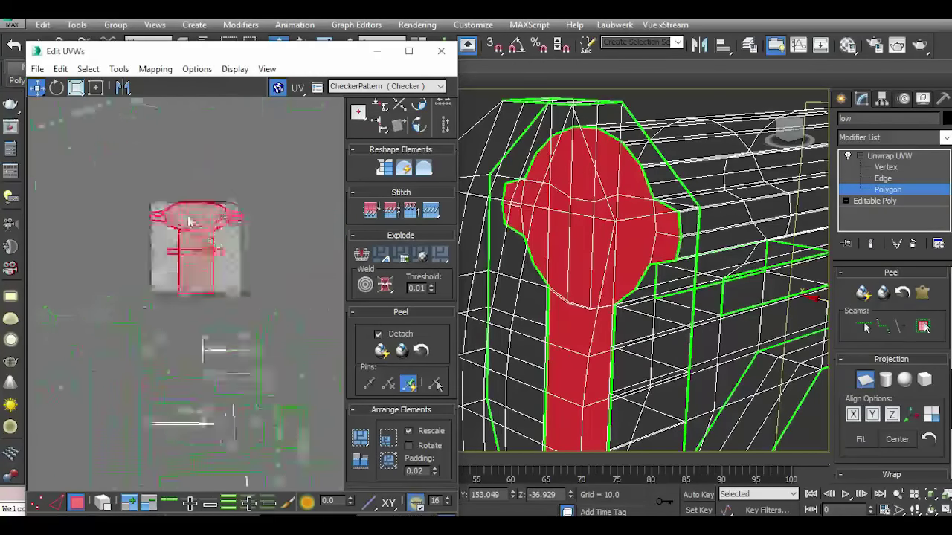
click(125, 69)
click(180, 302)
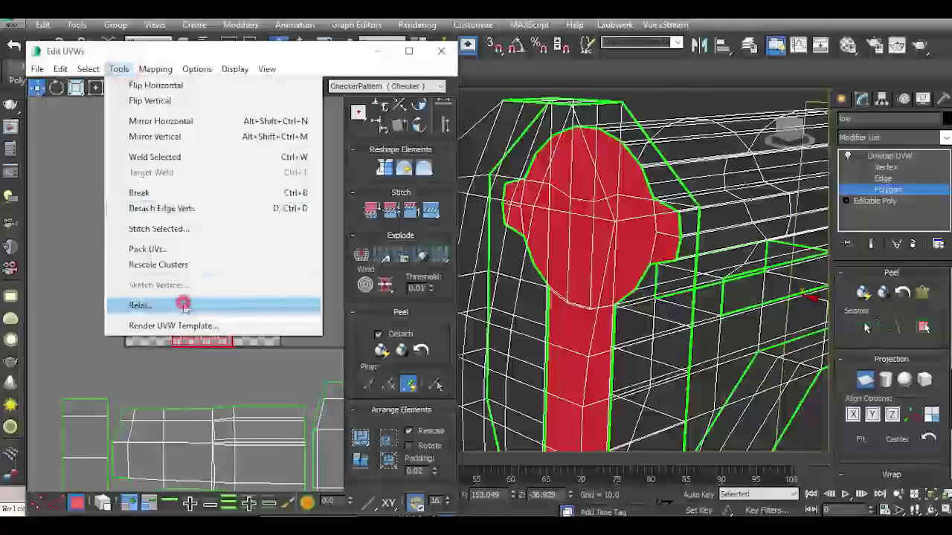
click(180, 175)
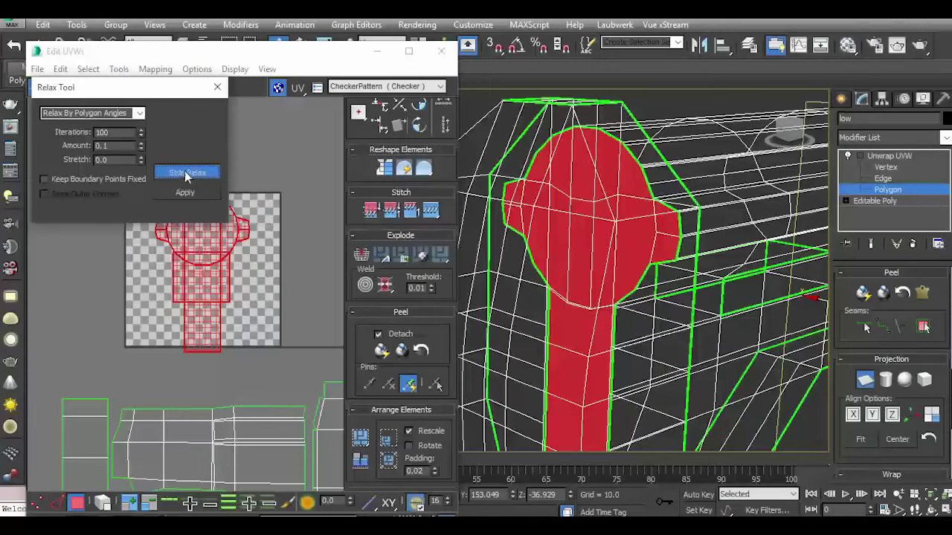
click(186, 174)
click(218, 88)
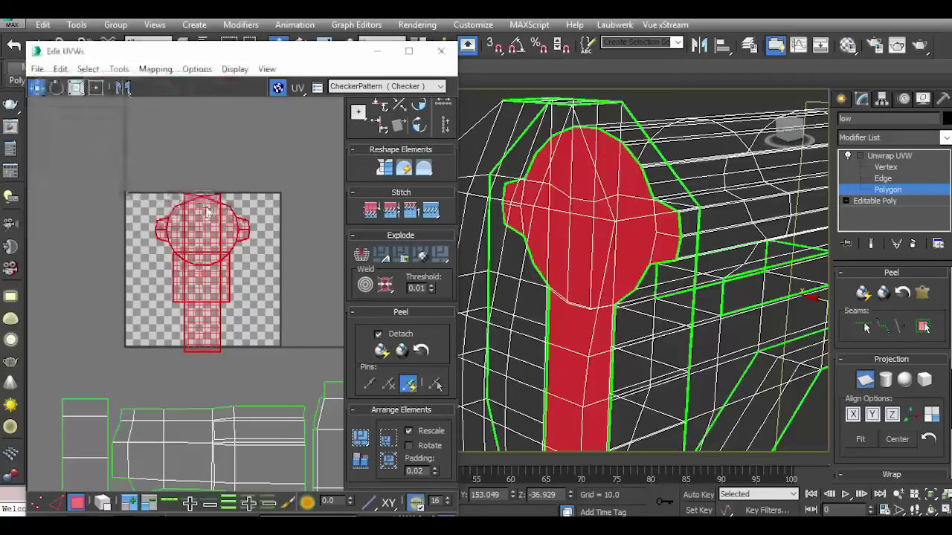
Relax the island again with Relax By Edge Angles into an even grid.
scroll(197, 223, up, 3)
scroll(204, 223, down, 2)
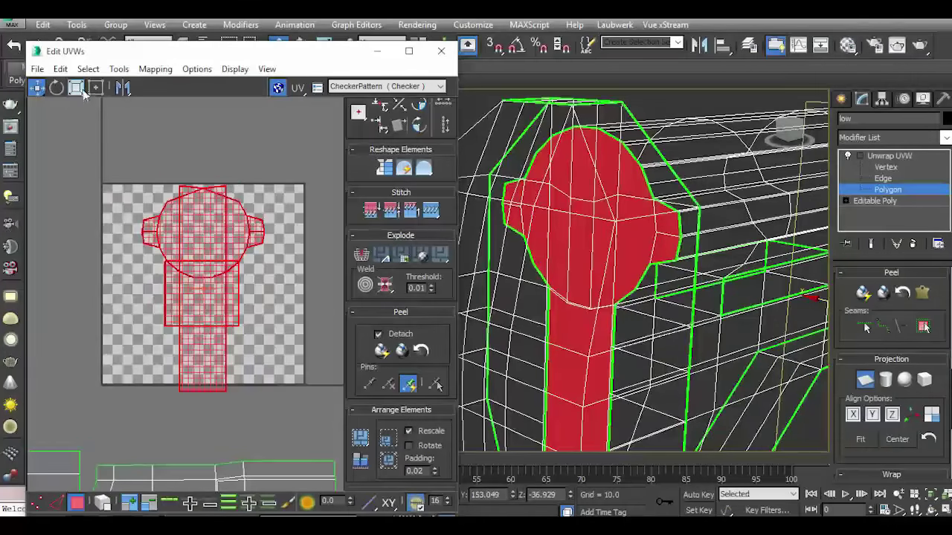
click(119, 68)
click(156, 309)
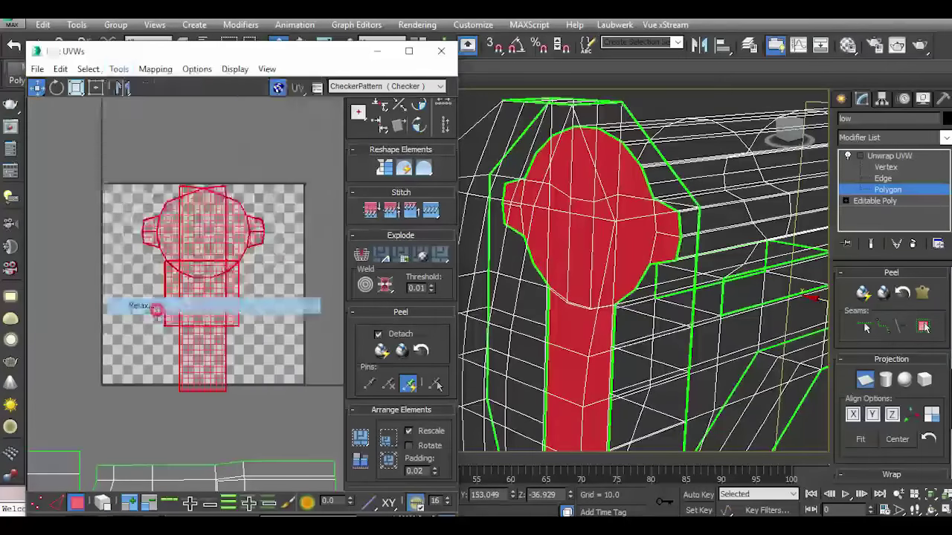
click(89, 113)
click(82, 133)
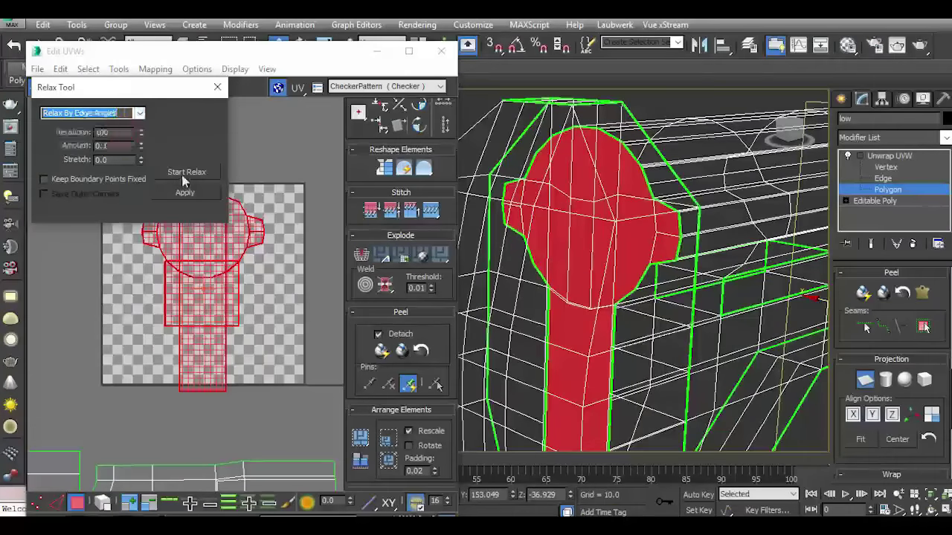
click(186, 172)
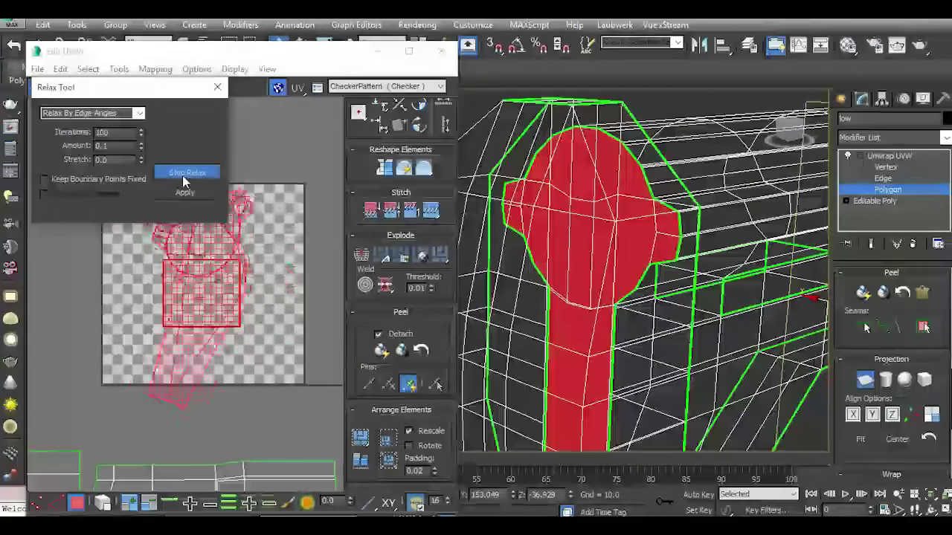
click(184, 174)
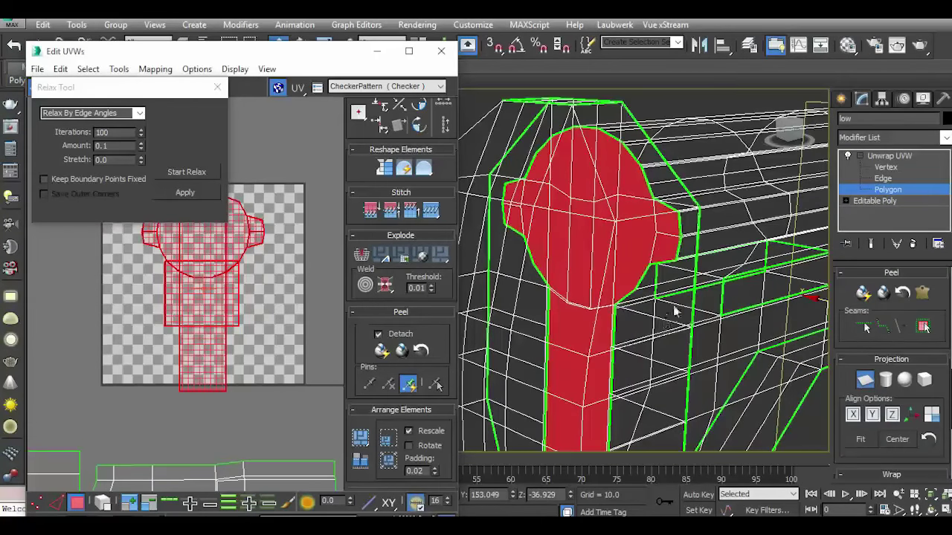
alt+middle_drag(675, 311, 655, 301)
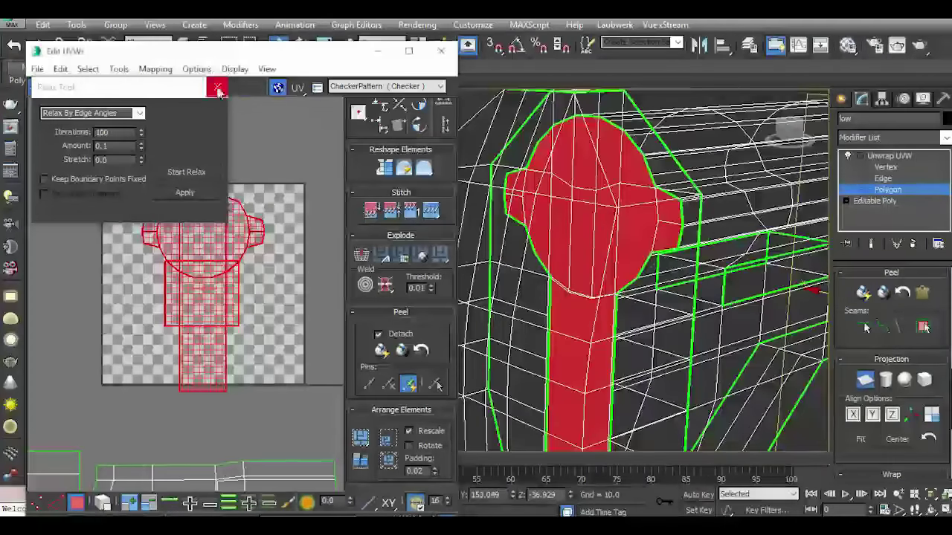
click(217, 89)
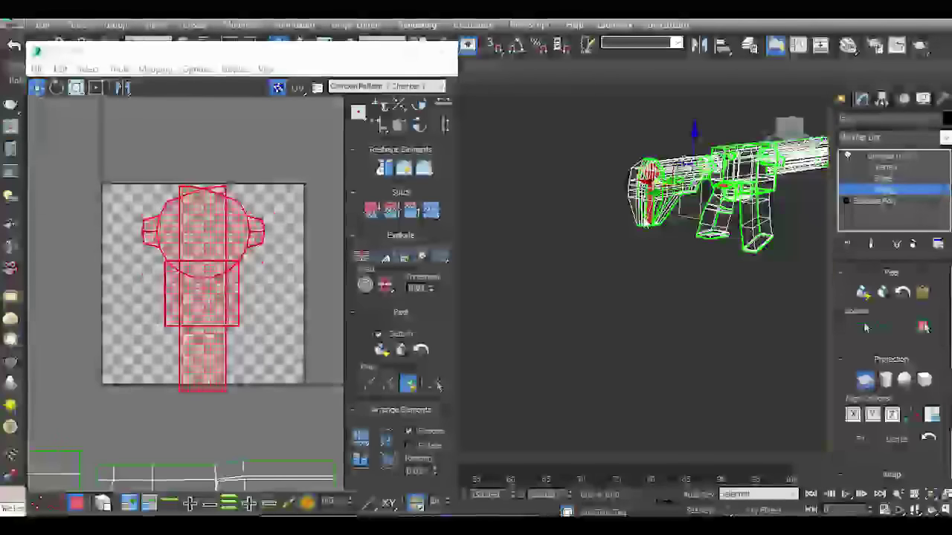
Turn off Planar projection to commit the head-and-stem mapping.
alt+middle_drag(588, 417, 613, 420)
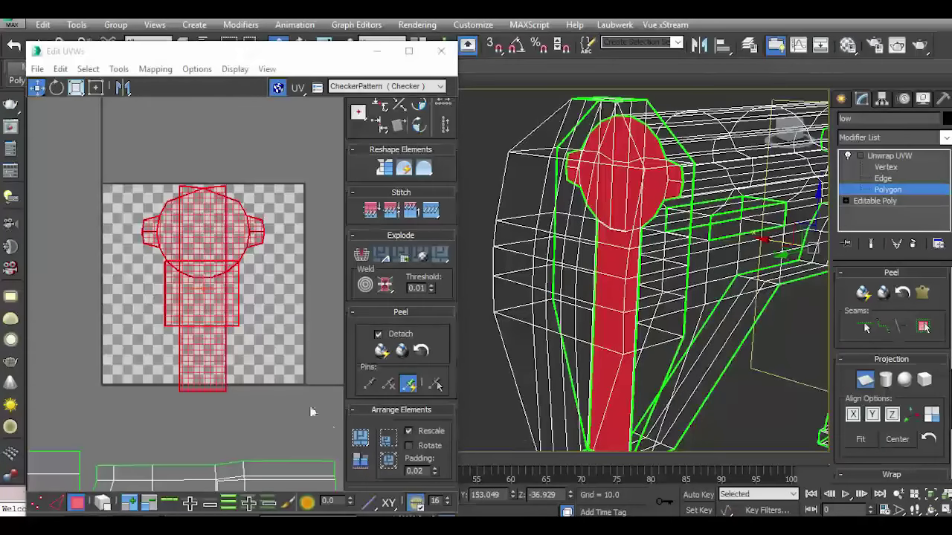
scroll(256, 273, down, 2)
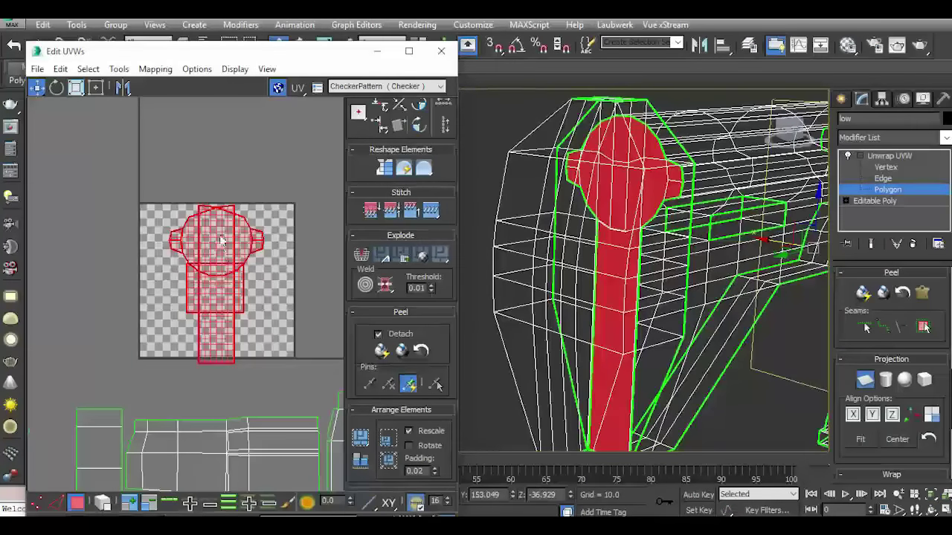
click(862, 380)
Zoom out in Edit UVWs and reselect the head-and-stem island.
scroll(203, 186, up, 4)
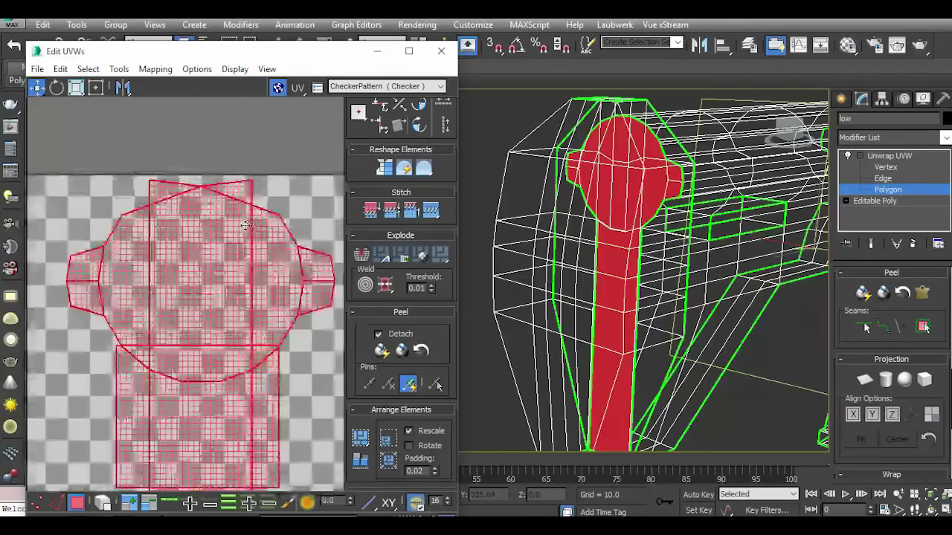
scroll(179, 177, down, 2)
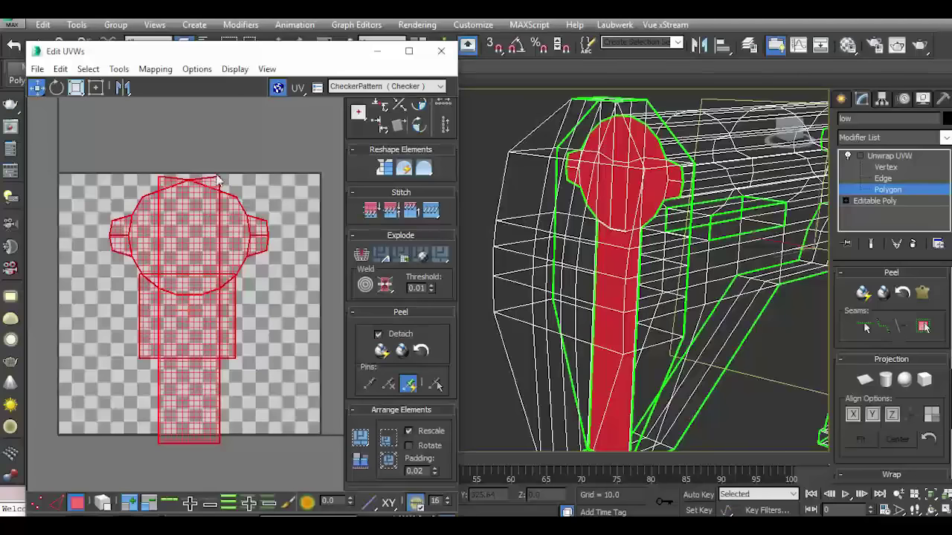
scroll(243, 182, down, 2)
scroll(238, 190, down, 2)
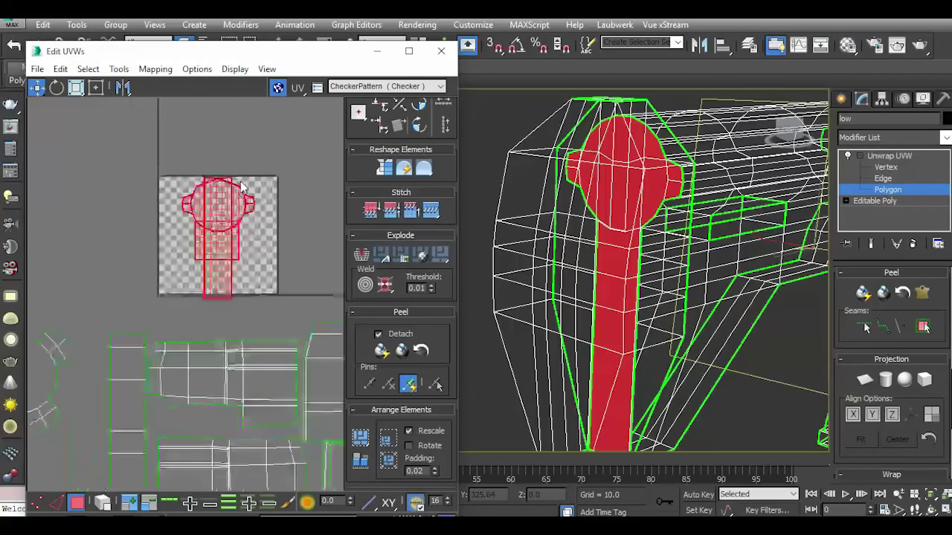
scroll(224, 209, down, 1)
scroll(224, 210, down, 2)
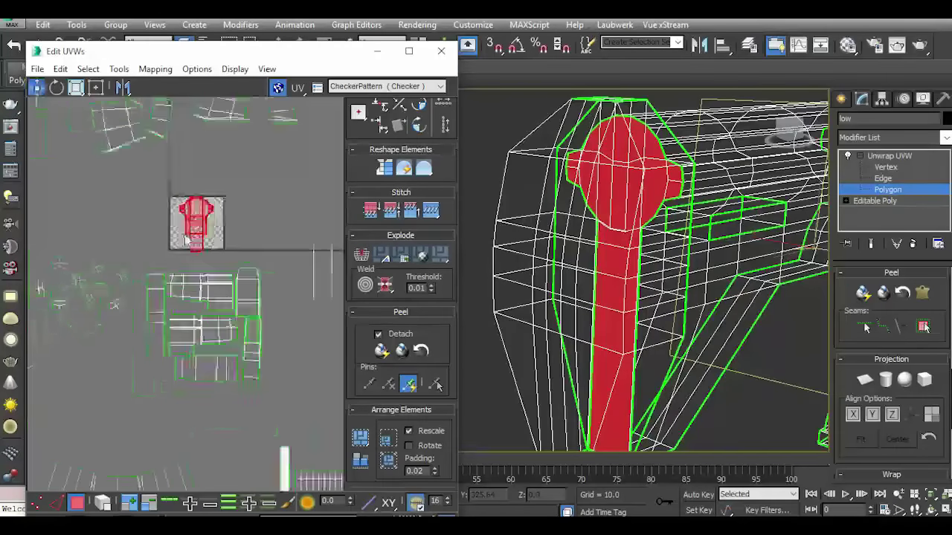
scroll(246, 238, down, 1)
scroll(290, 264, up, 1)
scroll(277, 248, up, 2)
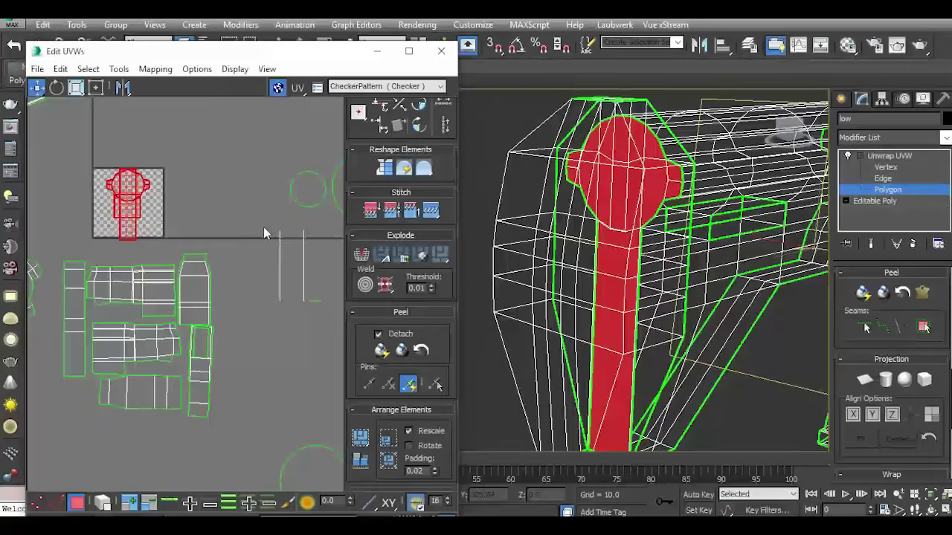
click(290, 307)
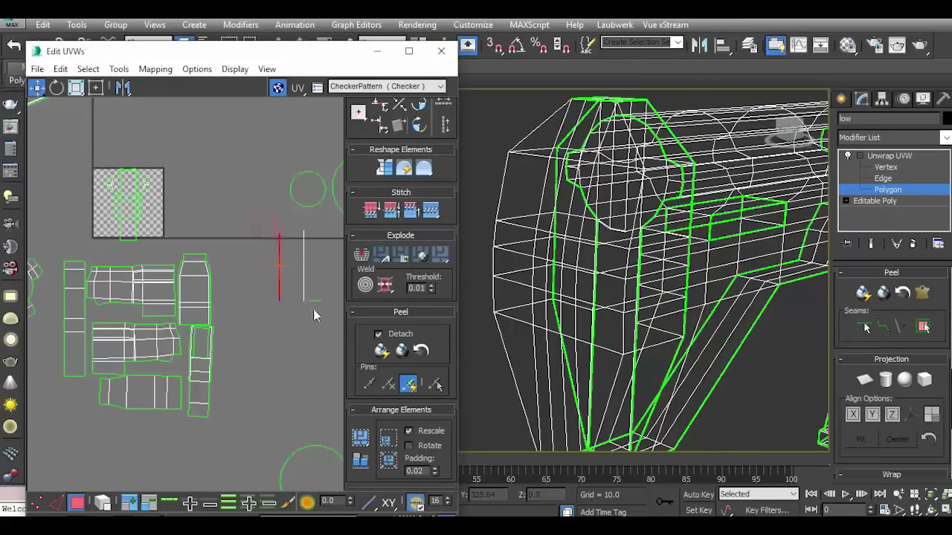
scroll(282, 313, down, 1)
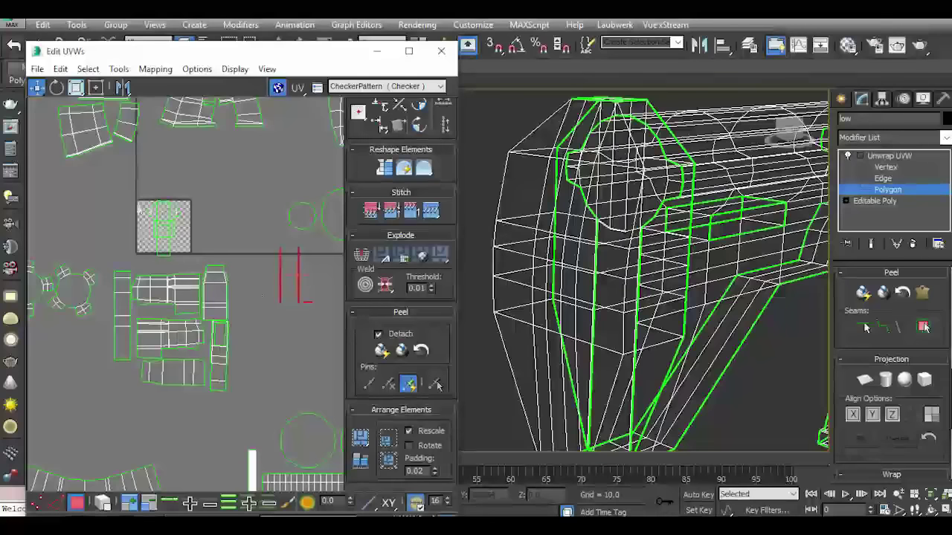
scroll(264, 296, up, 3)
key(ctrl+z)
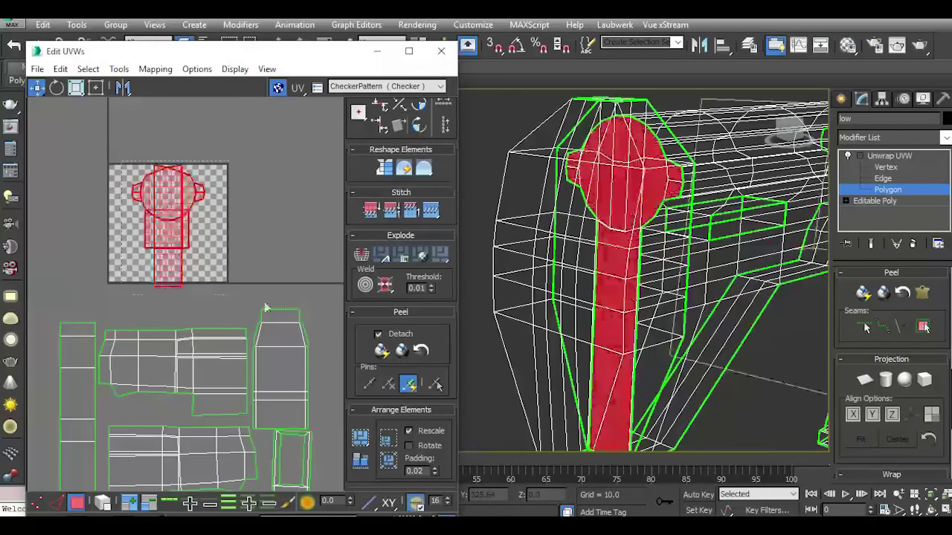
scroll(256, 301, down, 3)
scroll(244, 296, down, 1)
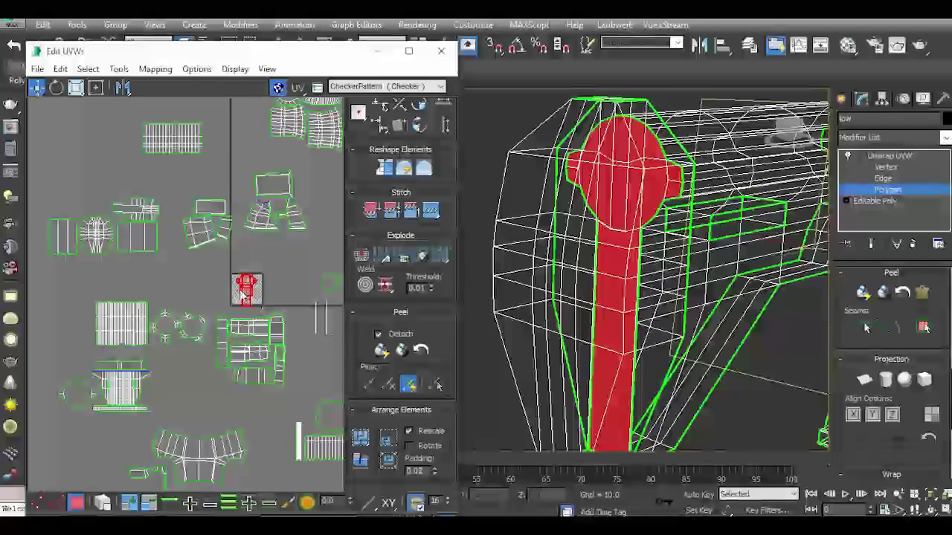
Move the head-and-stem island off the checker square, beside the large round shell.
mouse_move(242, 296)
mouse_down()
mouse_move(196, 332)
mouse_move(67, 383)
mouse_up()
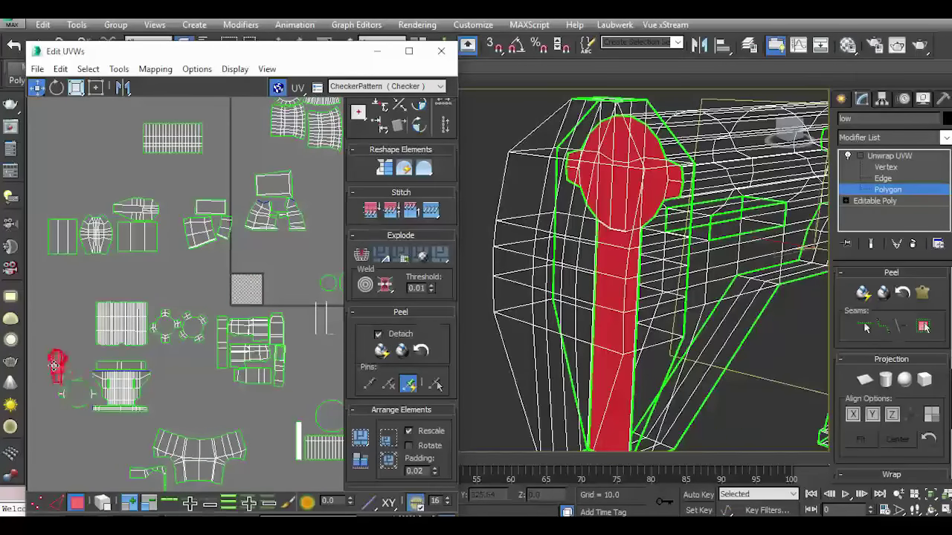
scroll(54, 364, up, 2)
middle_drag(53, 364, 209, 312)
scroll(223, 268, up, 2)
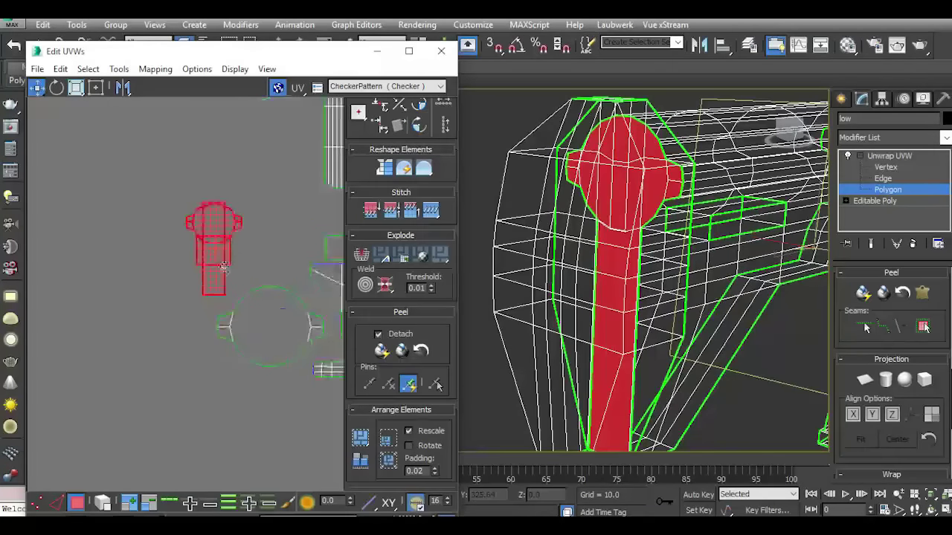
drag(218, 248, 286, 239)
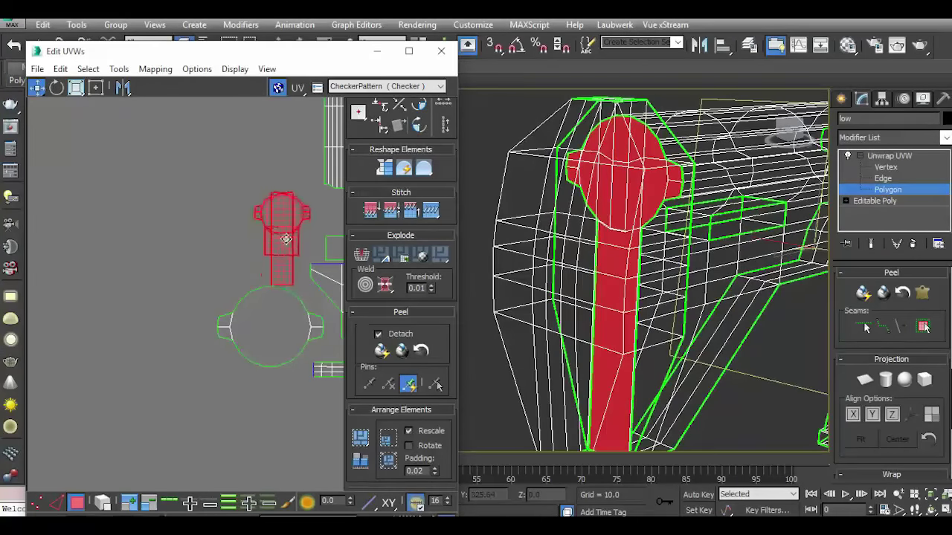
Pull the island's square polygon away to the lower left.
middle_drag(291, 256, 223, 259)
scroll(195, 260, up, 2)
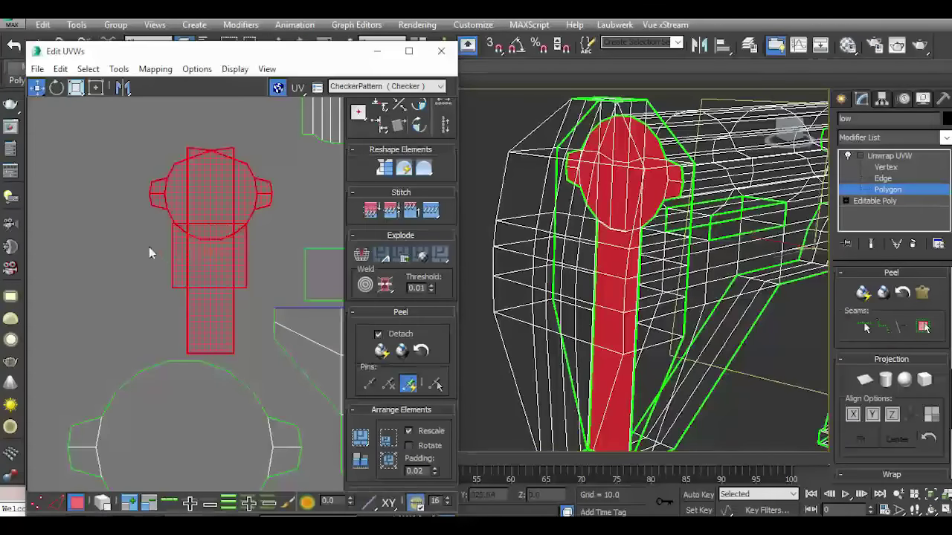
click(183, 283)
mouse_move(201, 264)
mouse_down()
mouse_move(134, 316)
mouse_move(136, 326)
mouse_up()
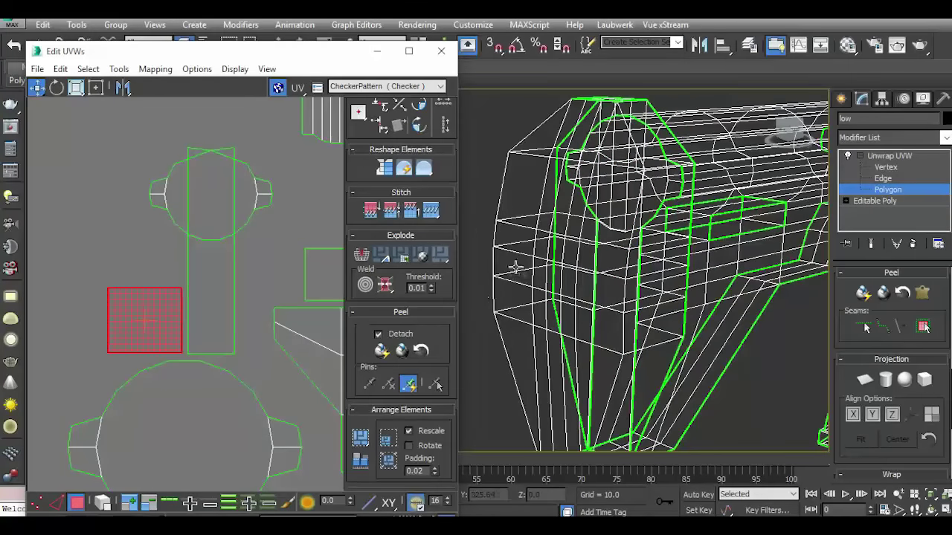
Select the stock's round end-cap polygon and zoom onto it.
scroll(547, 277, down, 5)
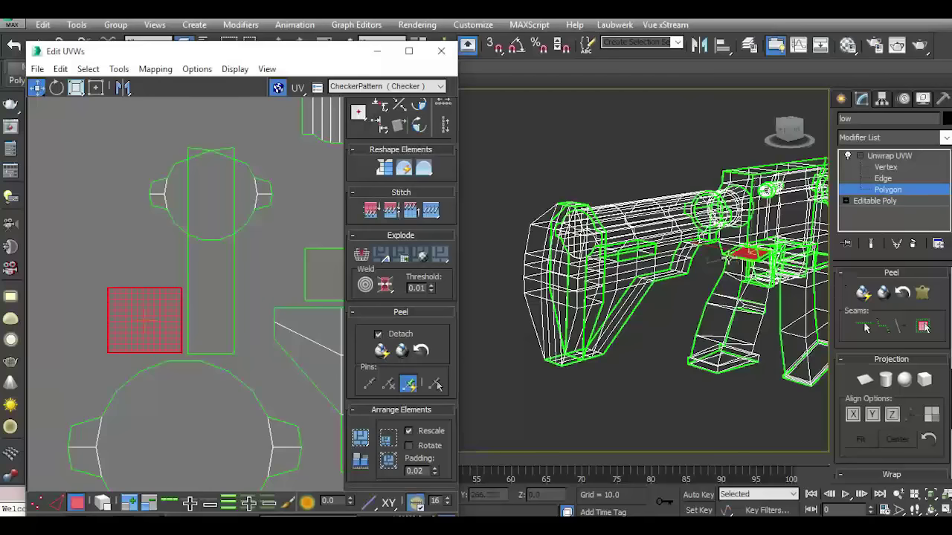
click(216, 260)
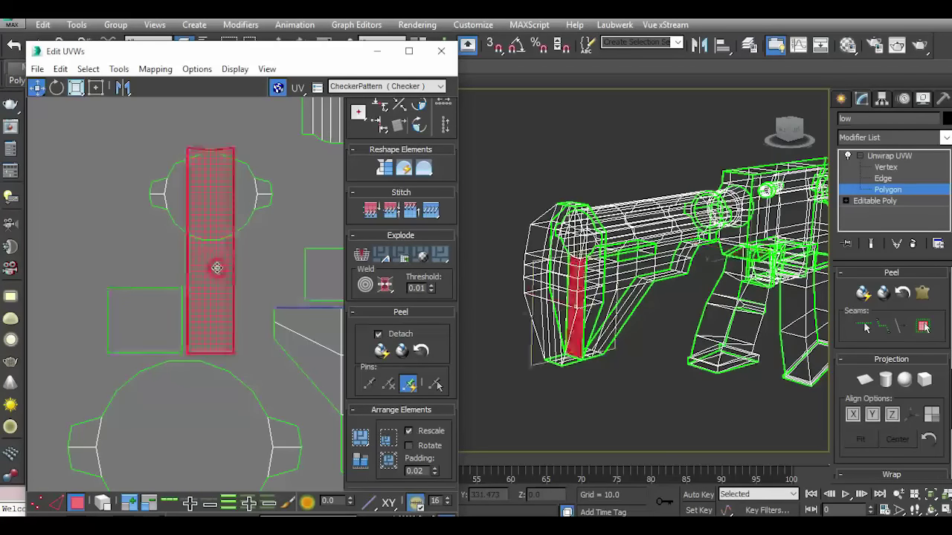
click(244, 209)
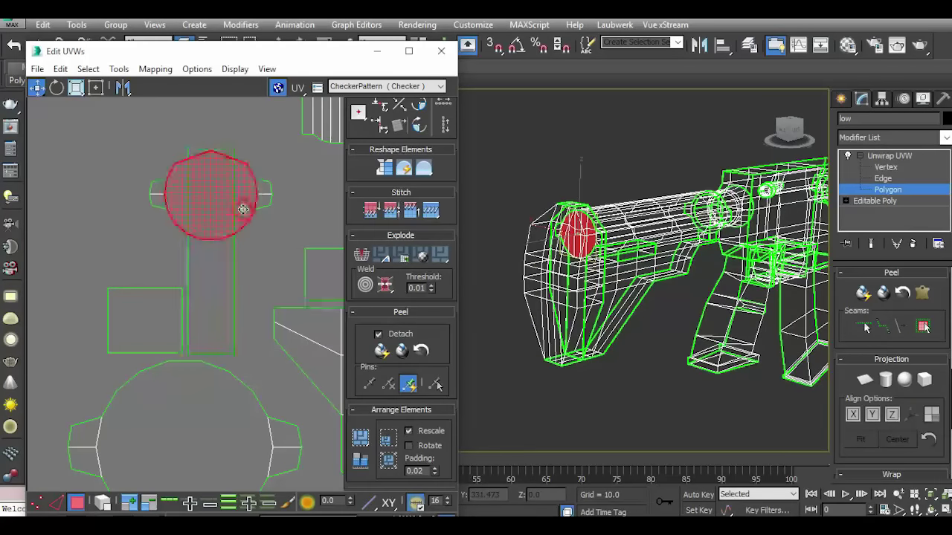
scroll(193, 174, up, 3)
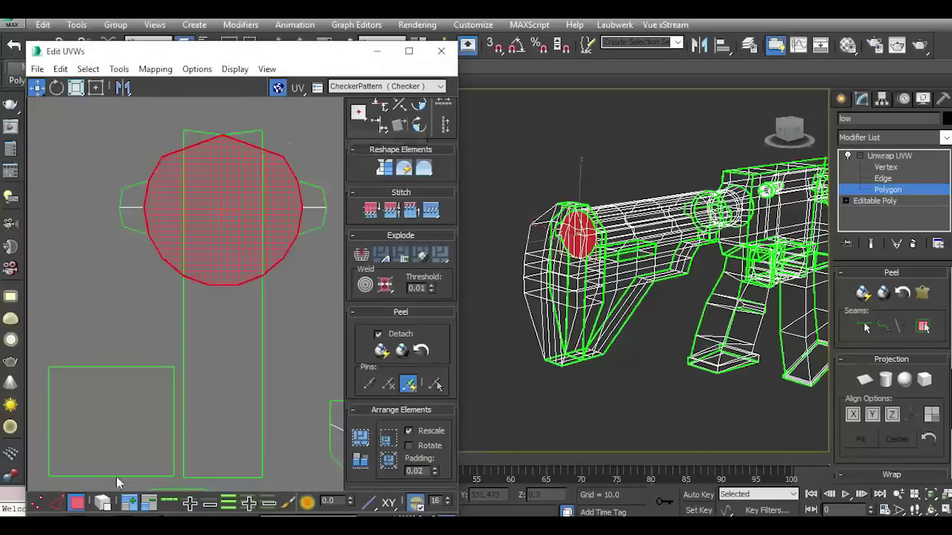
click(36, 502)
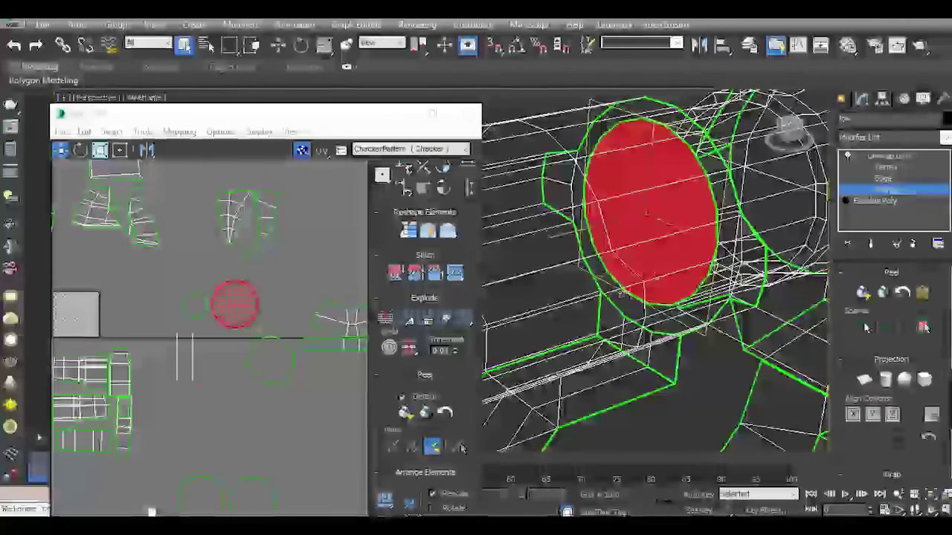
Planar-map the round cap polygon aligned to Y.
scroll(240, 325, down, 2)
scroll(239, 326, up, 3)
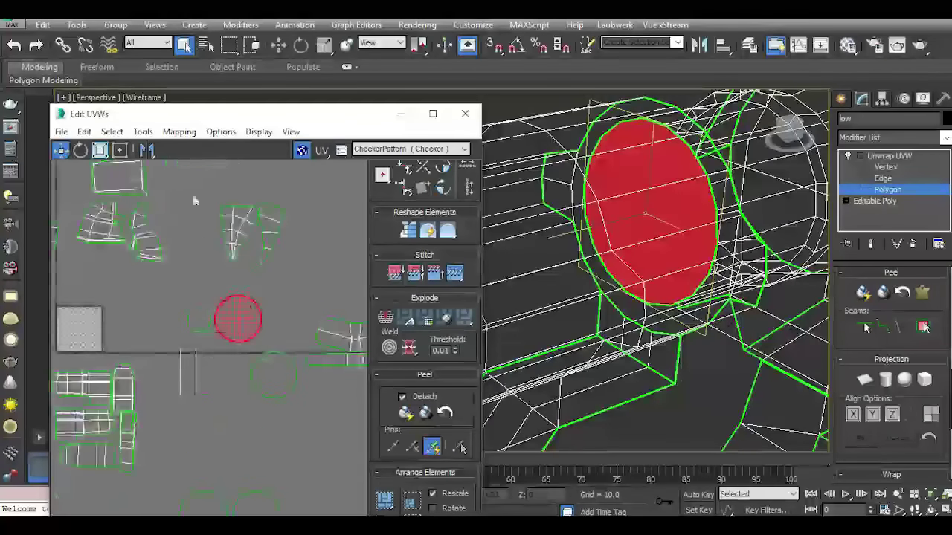
click(865, 380)
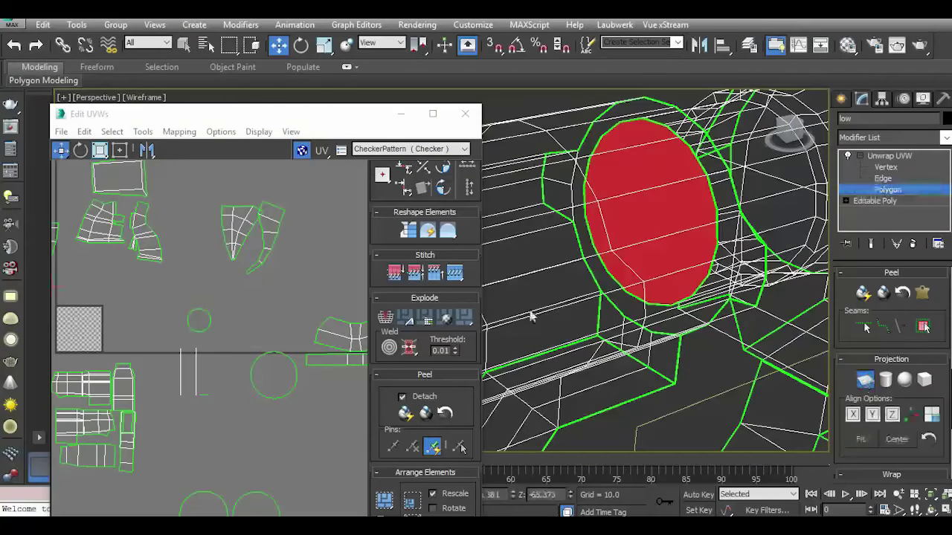
scroll(298, 327, down, 1)
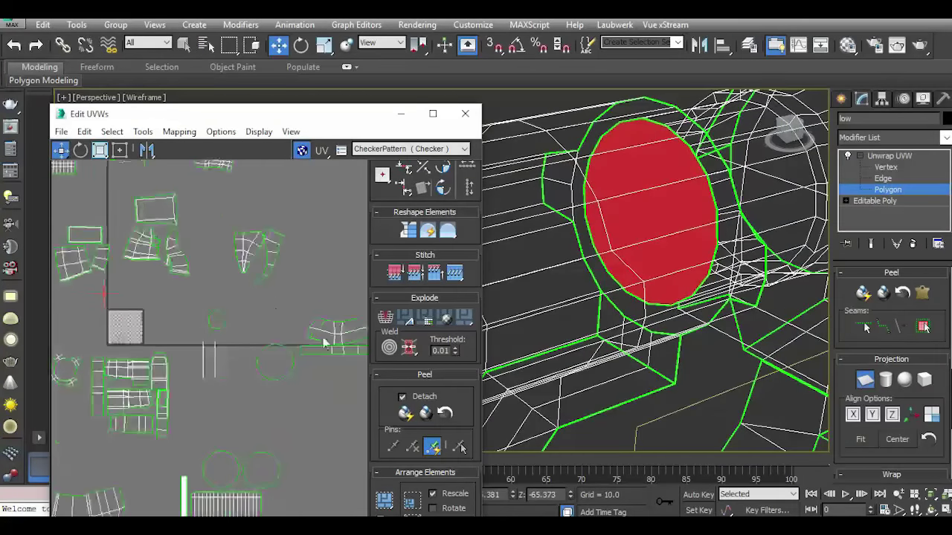
click(874, 416)
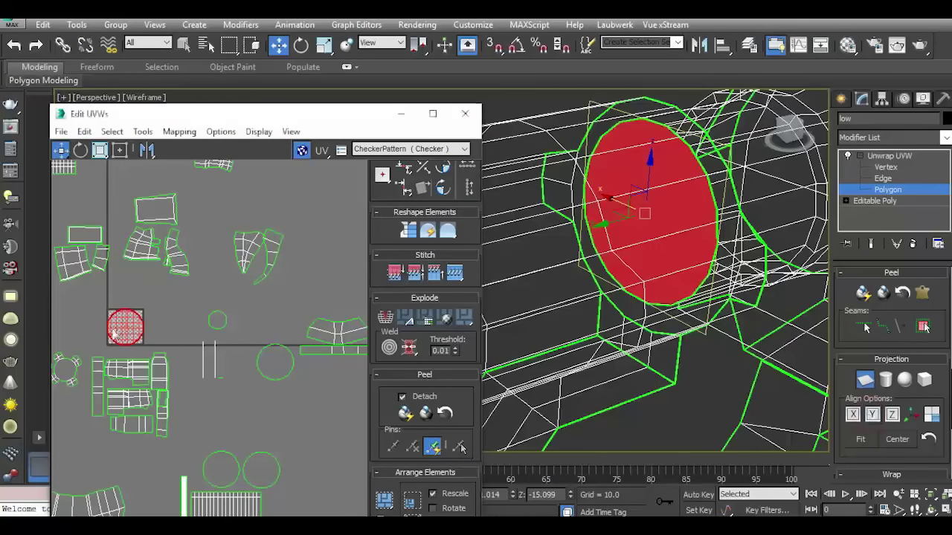
scroll(113, 334, up, 4)
Relax the cap's UVs into a clean circle and turn Planar off.
click(157, 134)
click(183, 365)
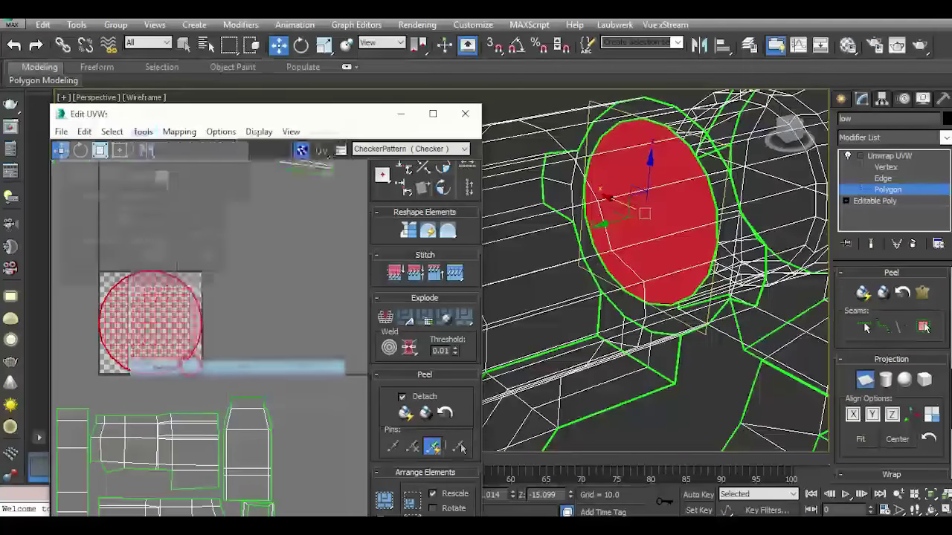
click(209, 257)
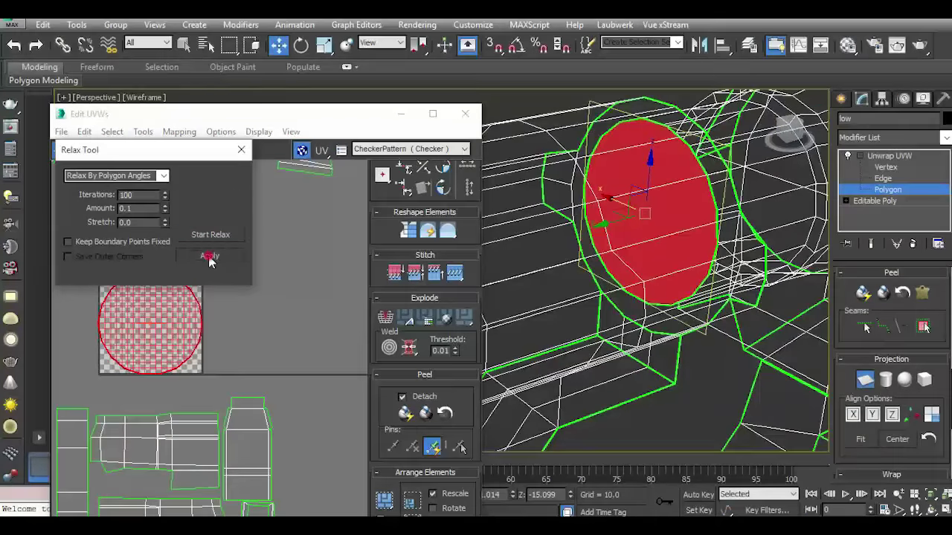
click(241, 151)
scroll(201, 293, down, 6)
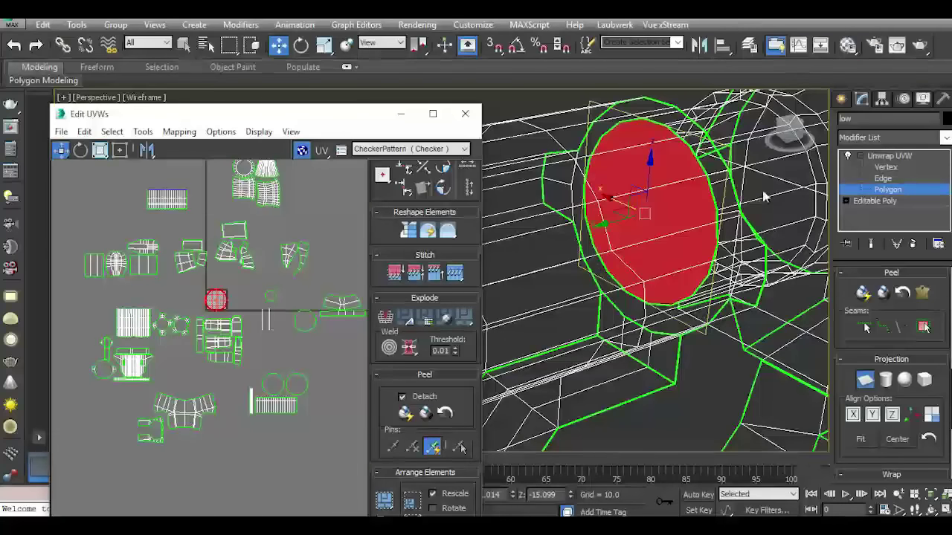
click(865, 379)
click(766, 212)
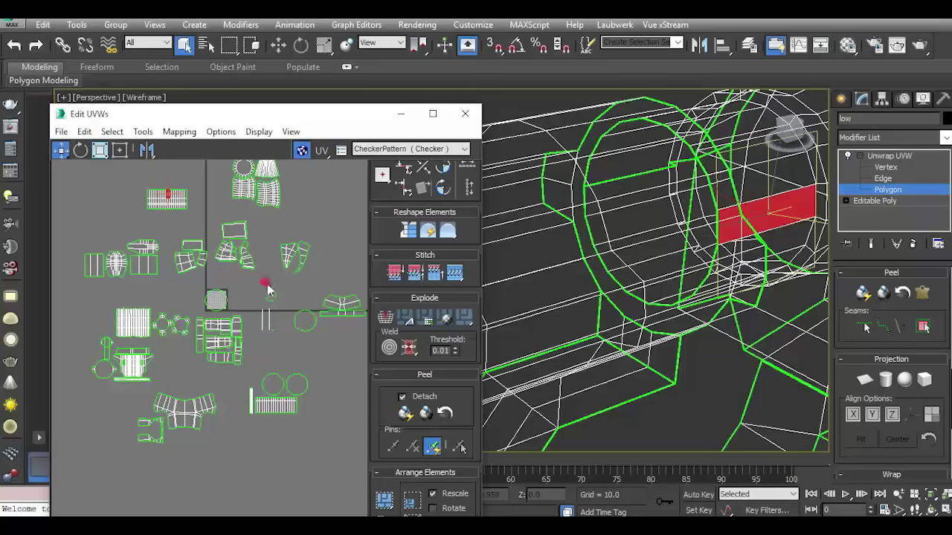
Move the round cap island to the upper left of the UV layout.
drag(289, 310, 283, 308)
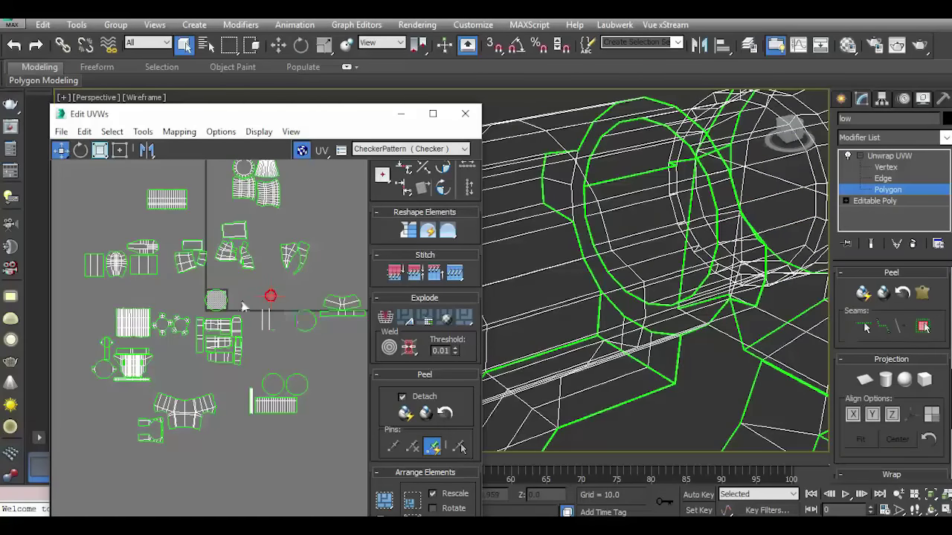
scroll(216, 298, up, 2)
scroll(216, 297, up, 2)
click(216, 300)
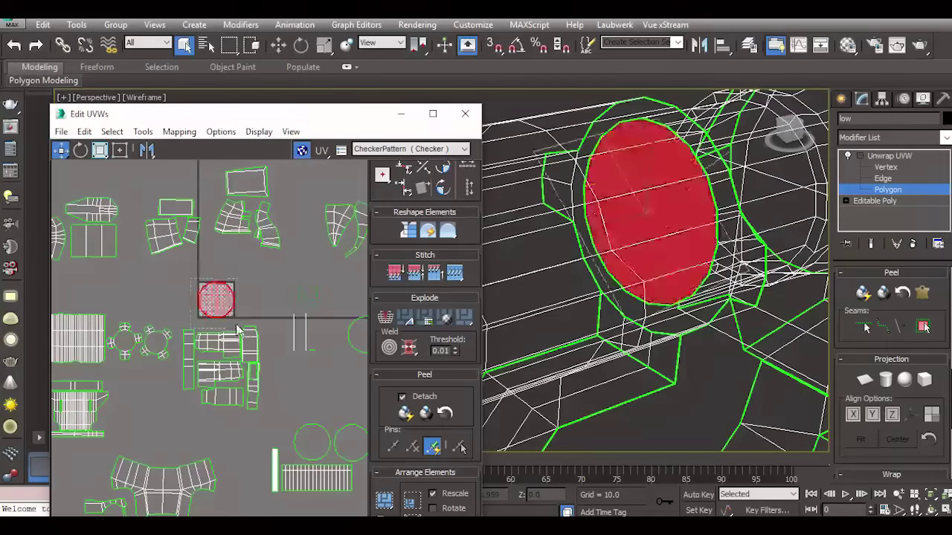
scroll(238, 329, down, 2)
mouse_move(235, 308)
mouse_down()
mouse_move(171, 185)
mouse_move(199, 185)
mouse_up()
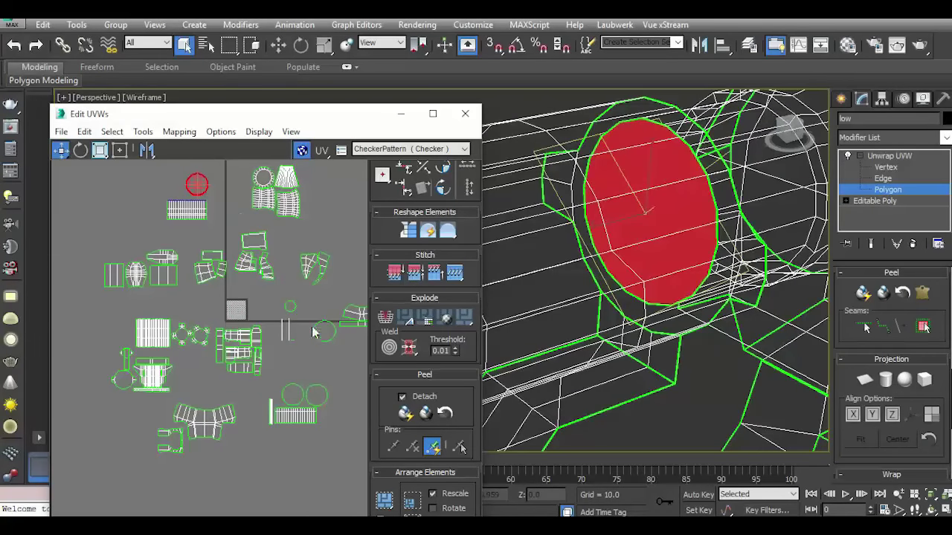
Planar-map and relax the other small circular cap.
click(290, 308)
scroll(285, 329, down, 2)
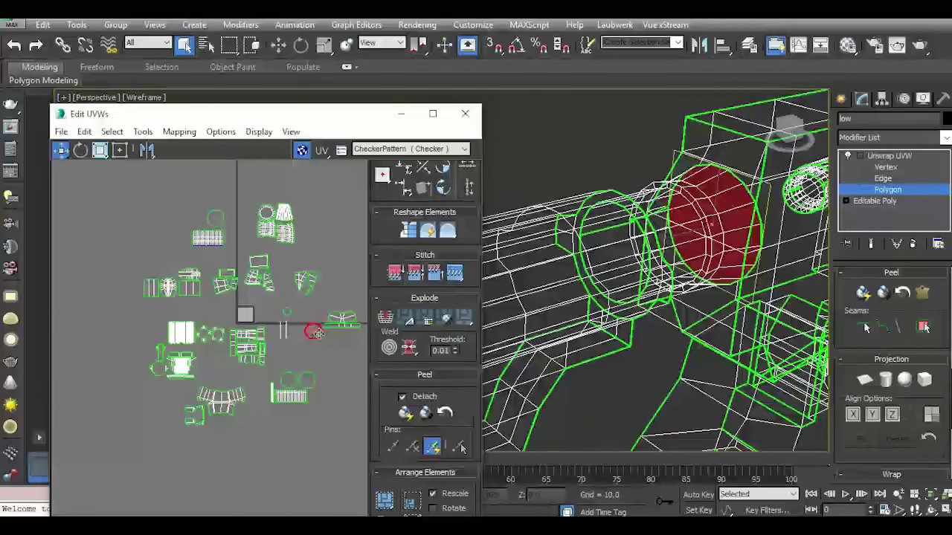
scroll(316, 334, up, 2)
click(863, 381)
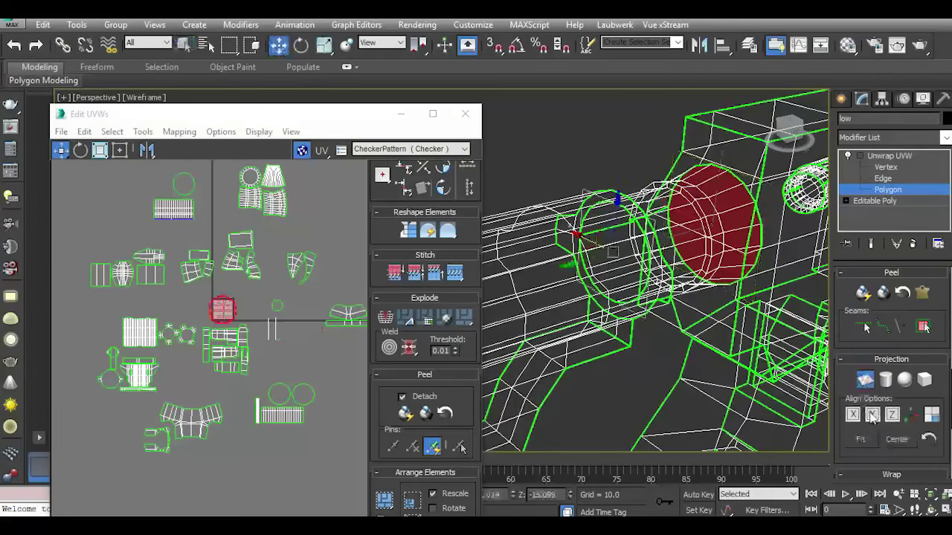
scroll(237, 333, up, 4)
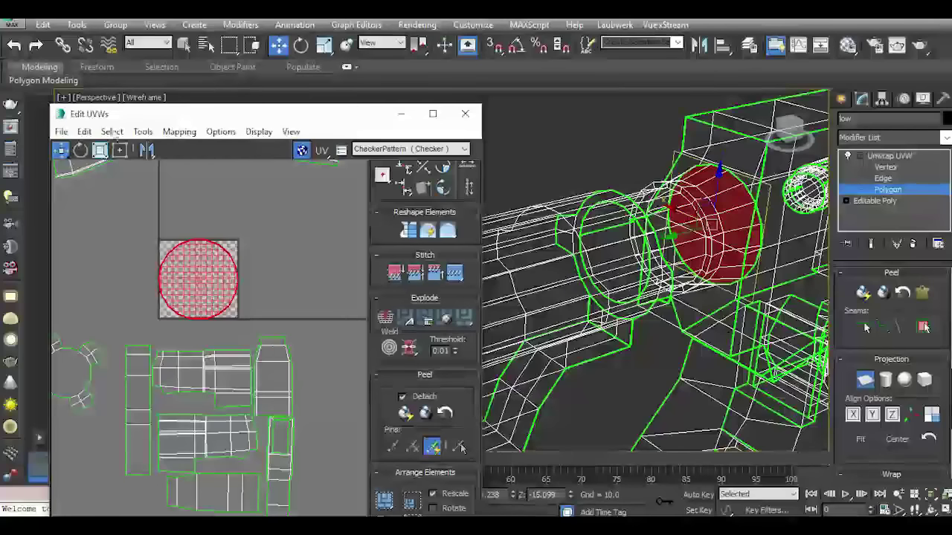
click(130, 131)
click(182, 368)
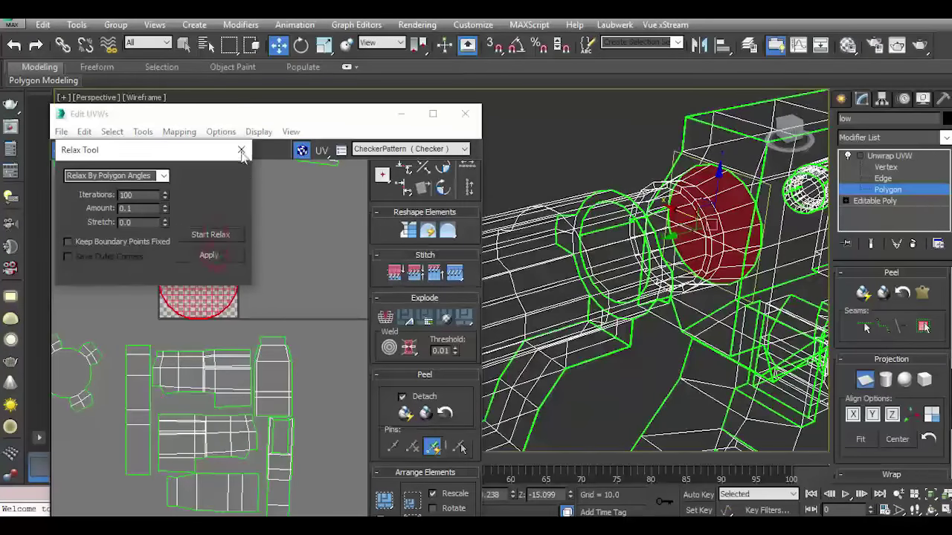
click(241, 151)
click(861, 380)
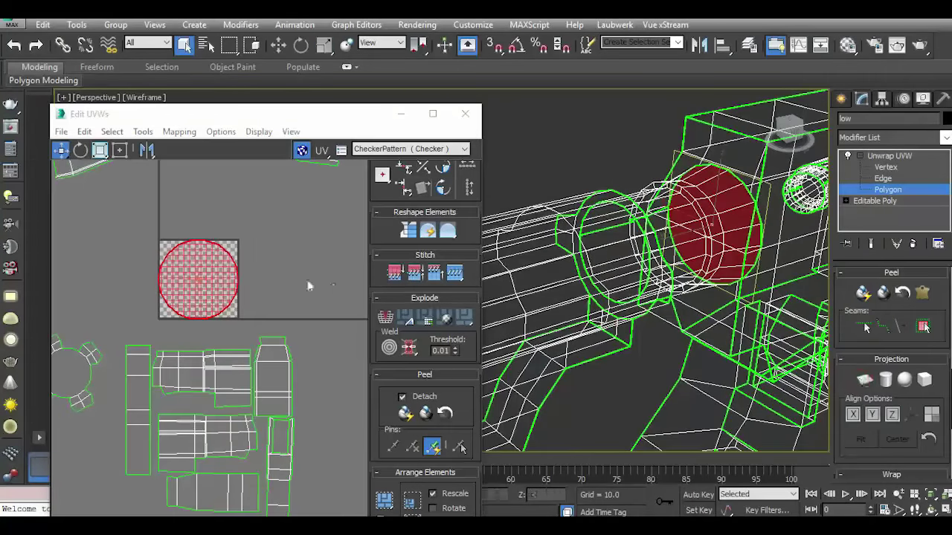
Nudge the new cap island down-left among the other pieces and clear the selection.
scroll(307, 286, down, 3)
middle_drag(230, 267, 296, 363)
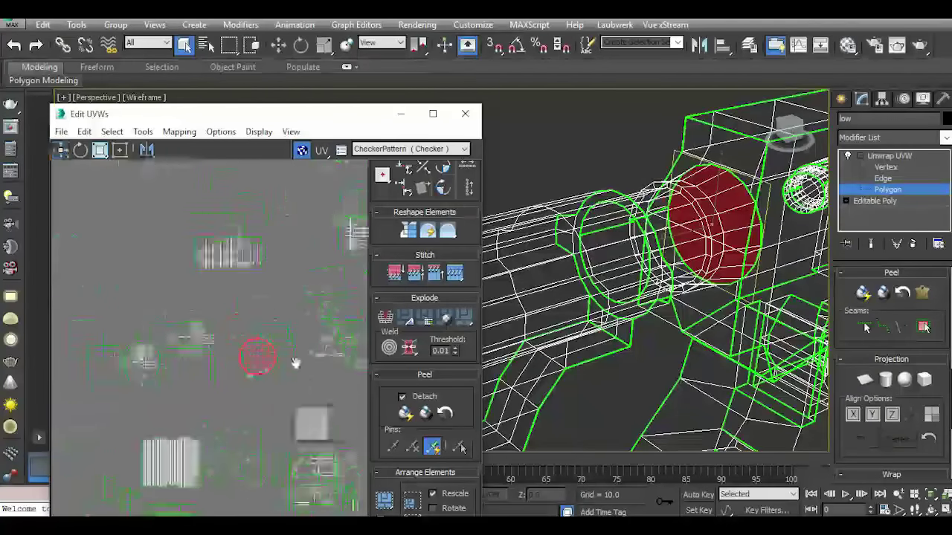
drag(222, 208, 218, 214)
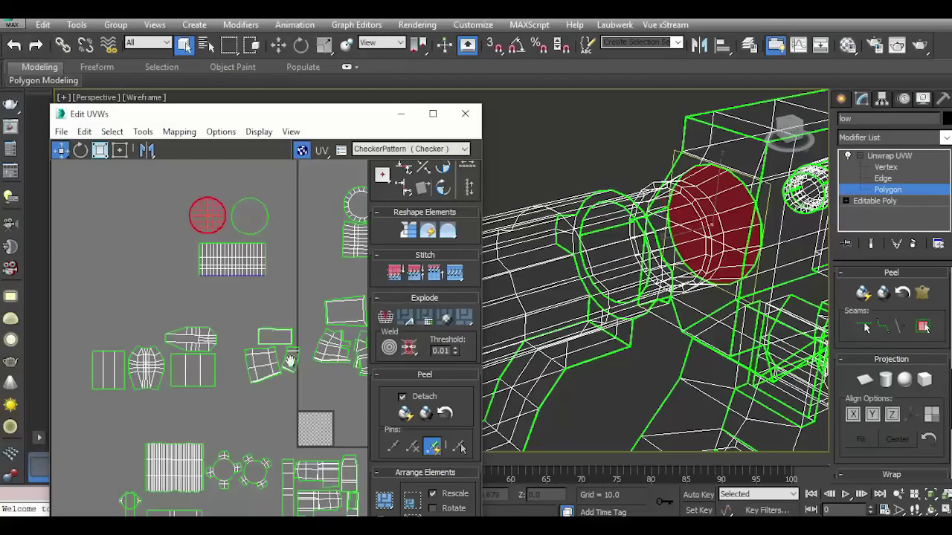
middle_drag(290, 363, 174, 276)
click(270, 317)
Zoom and orbit the viewport onto the thin tube's round end cap.
key(z)
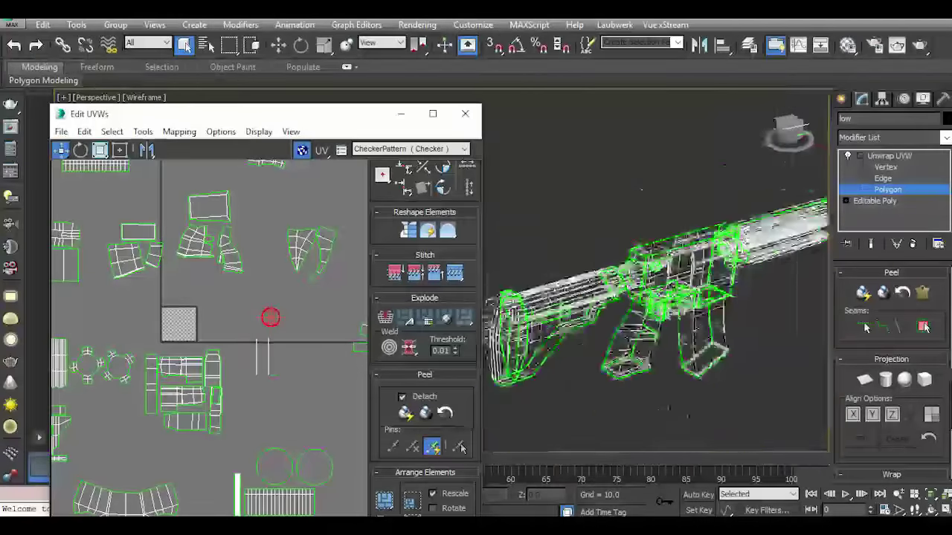
scroll(532, 295, up, 3)
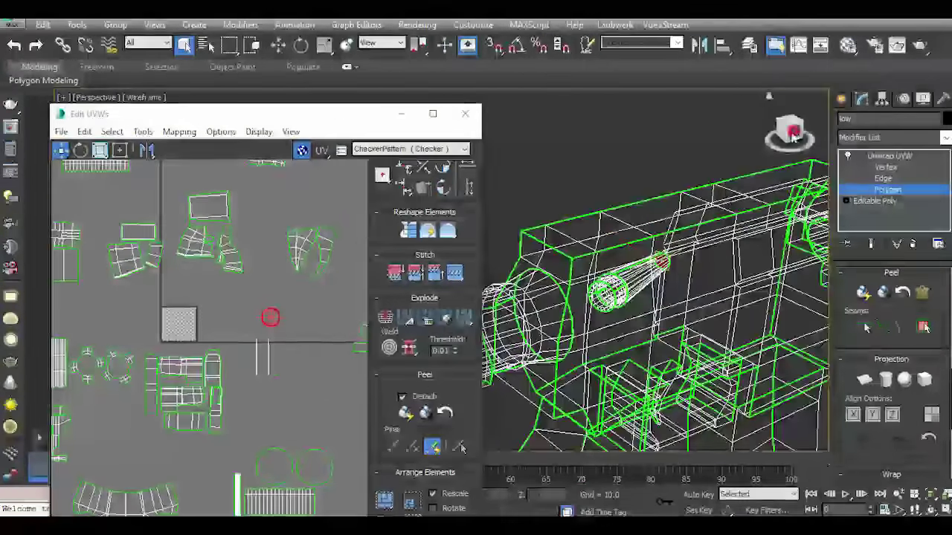
scroll(533, 295, up, 3)
scroll(532, 295, up, 2)
alt+middle_drag(532, 295, 670, 294)
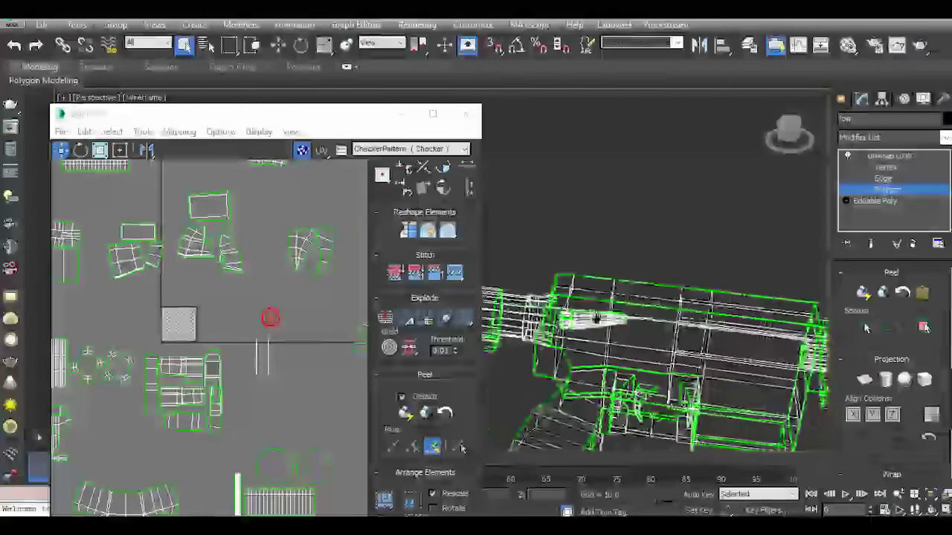
scroll(669, 294, up, 3)
scroll(670, 294, down, 4)
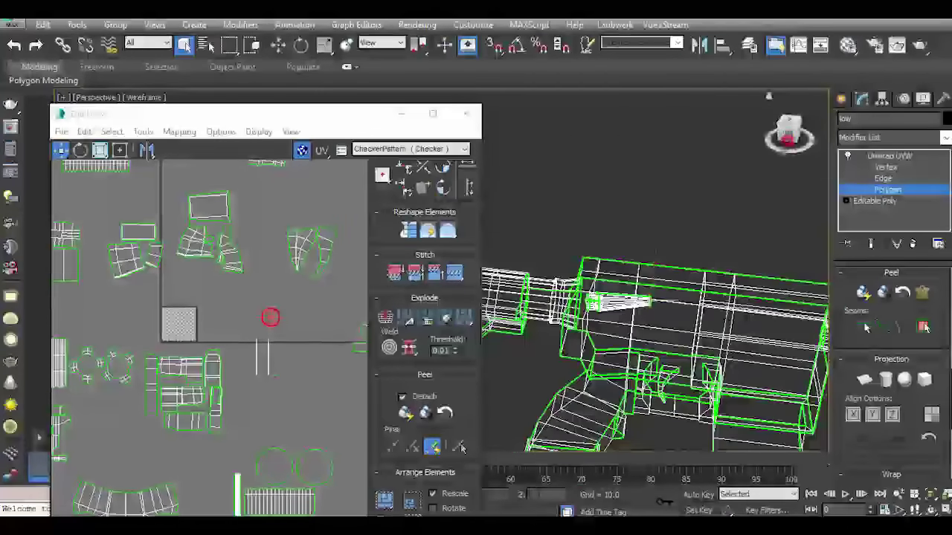
click(790, 134)
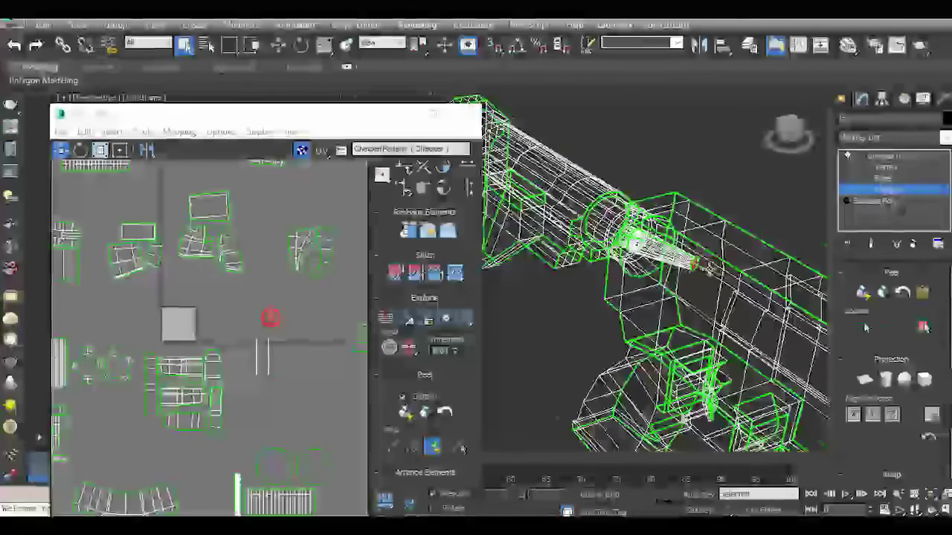
scroll(679, 277, up, 3)
scroll(678, 277, up, 1)
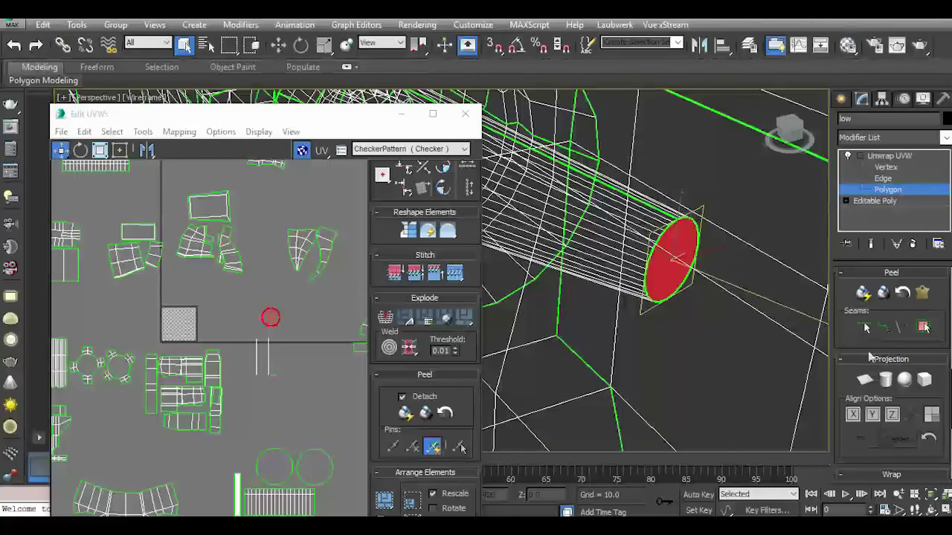
Planar-map the tube's end cap aligned to its face and commit the projection.
click(865, 380)
click(874, 416)
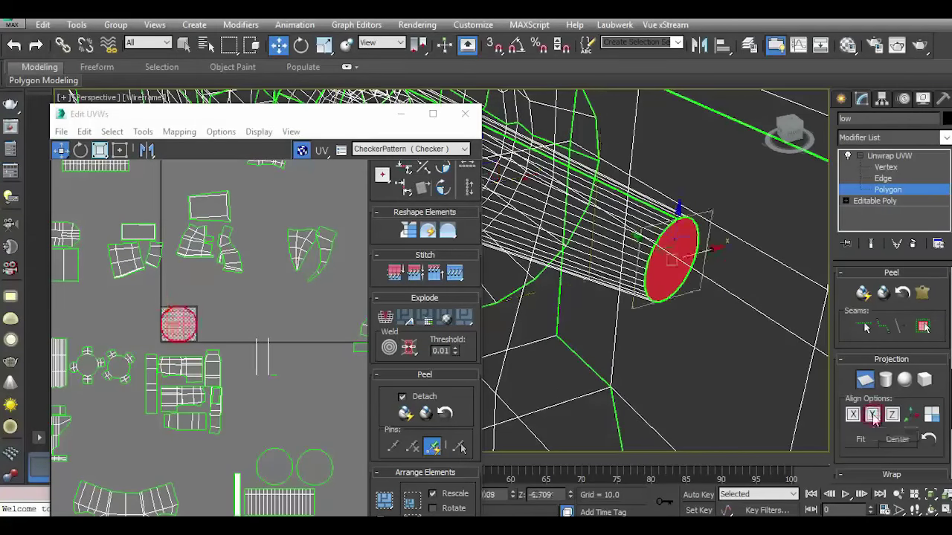
scroll(199, 377, down, 3)
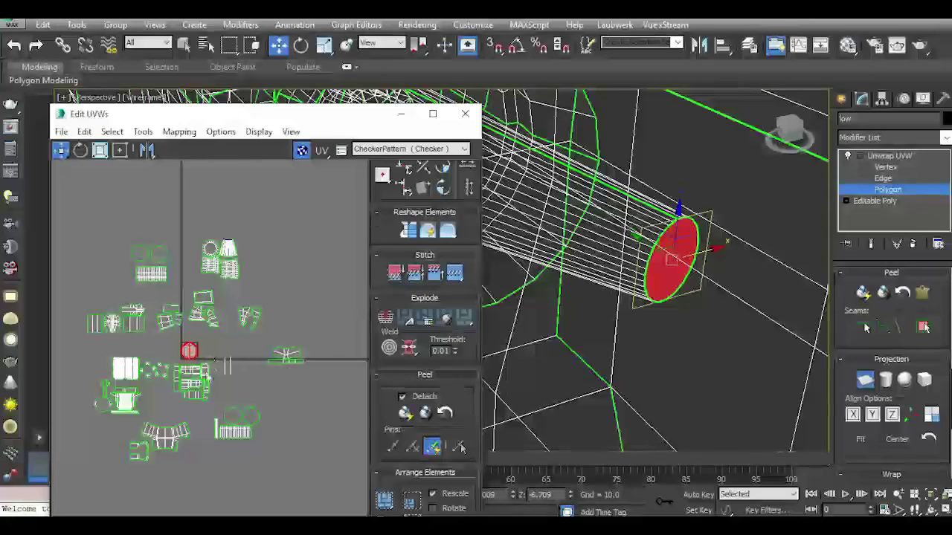
middle_drag(228, 372, 264, 343)
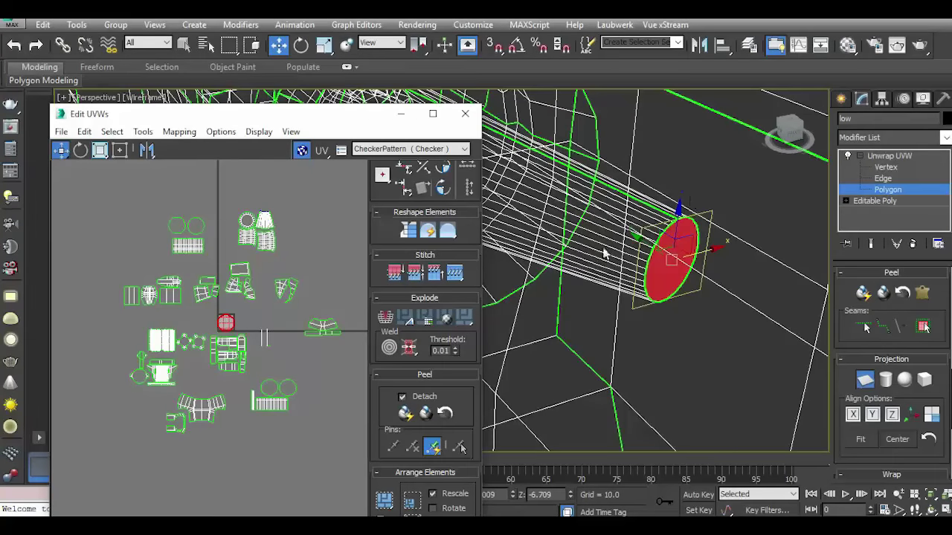
alt+middle_drag(592, 264, 669, 313)
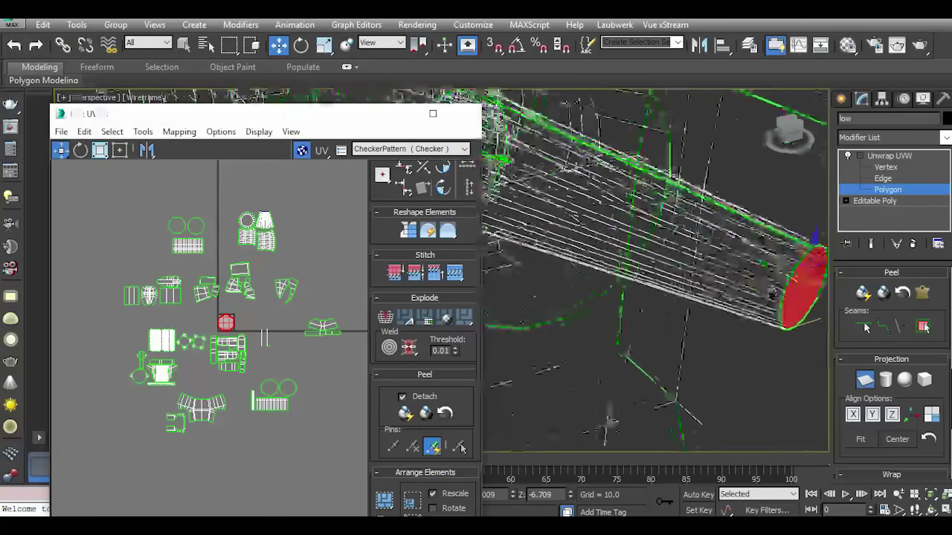
click(867, 381)
click(263, 220)
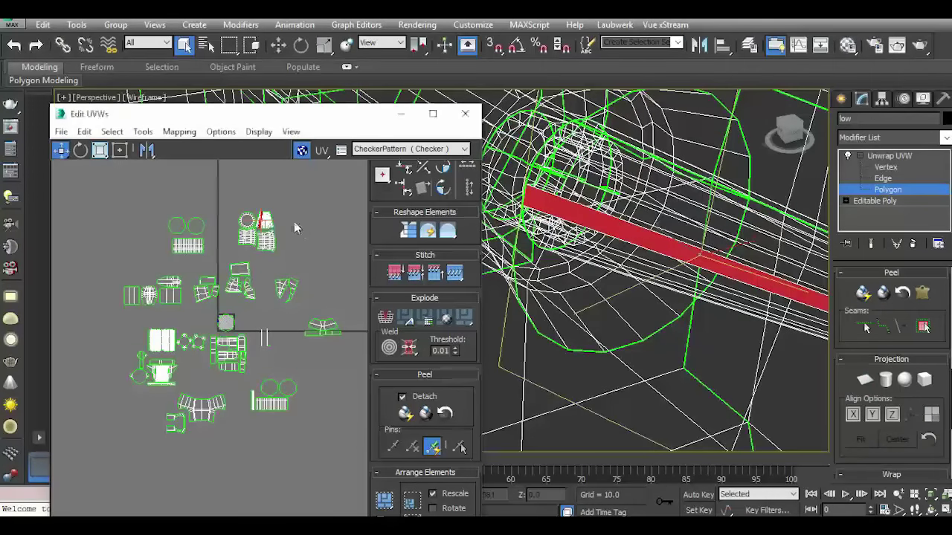
Check the round cap islands by selecting each in Edit UVWs.
scroll(257, 223, up, 3)
scroll(254, 215, up, 2)
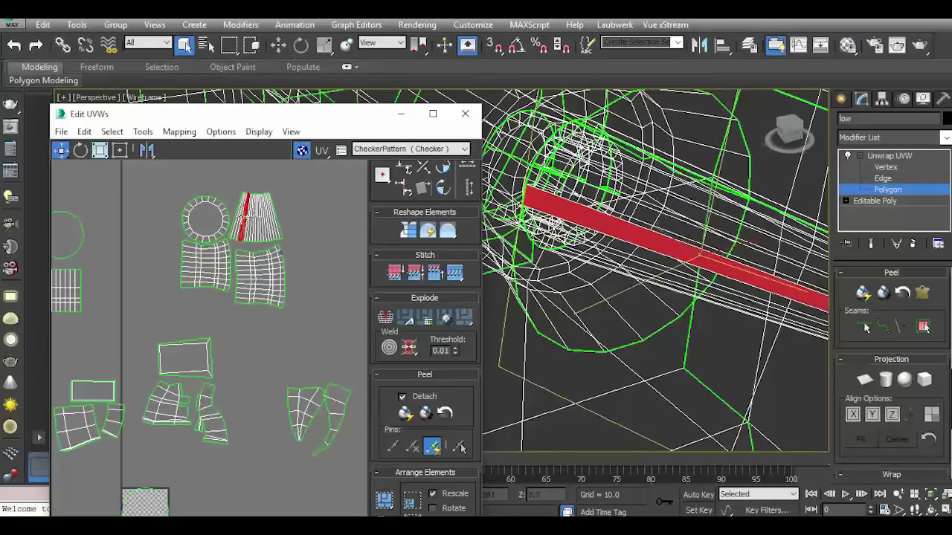
scroll(213, 257, down, 3)
click(198, 355)
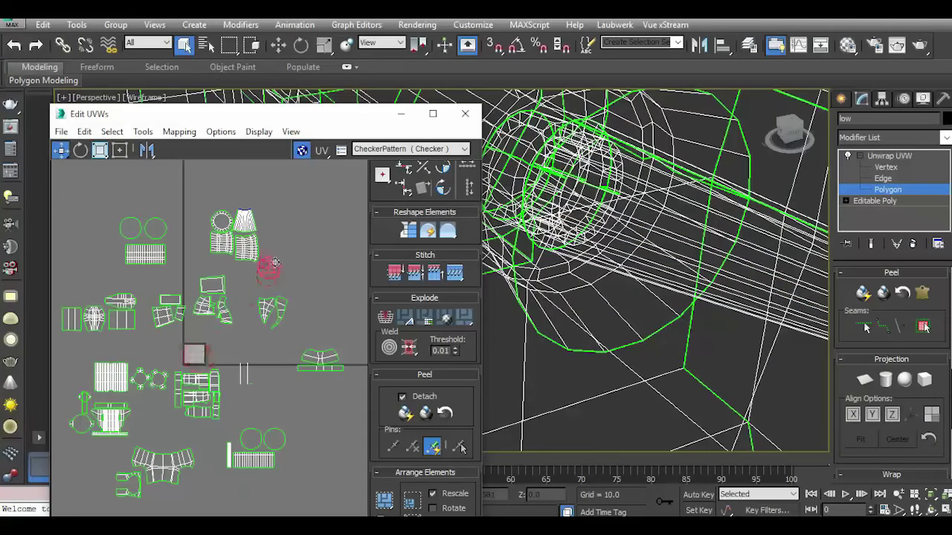
scroll(212, 224, up, 2)
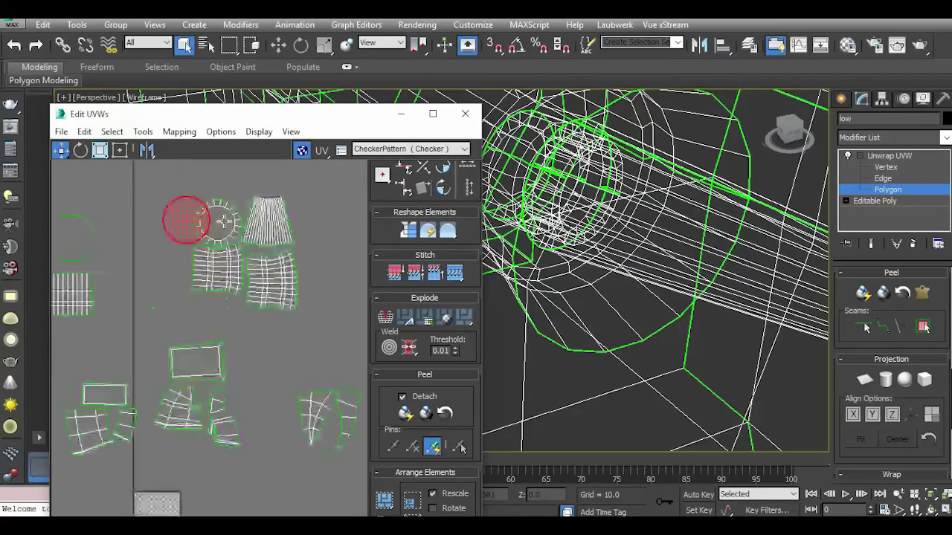
scroll(197, 235, down, 2)
click(198, 235)
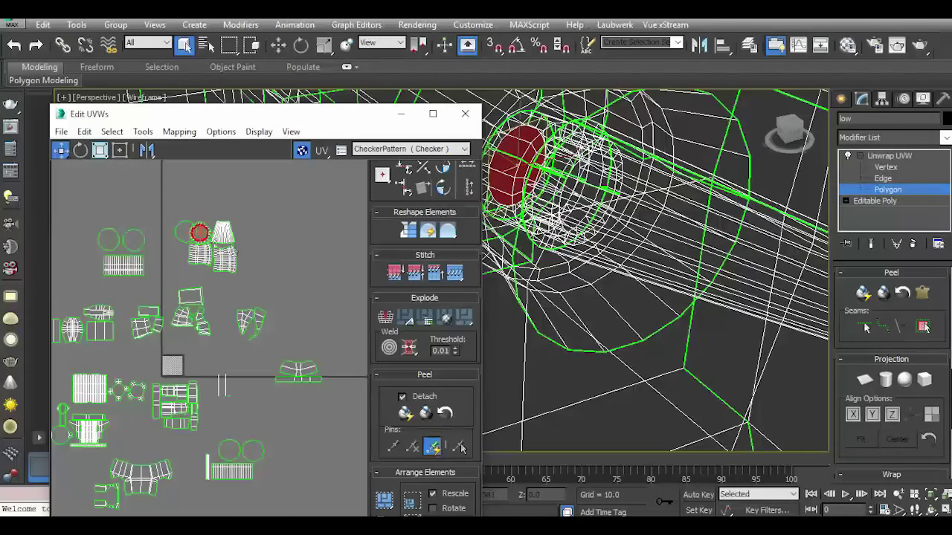
click(185, 235)
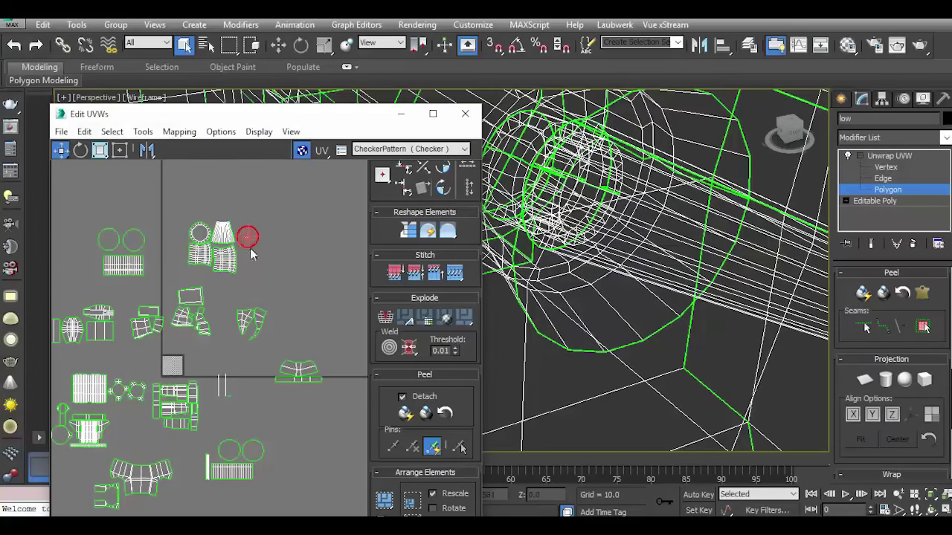
middle_drag(251, 254, 235, 301)
scroll(236, 301, up, 3)
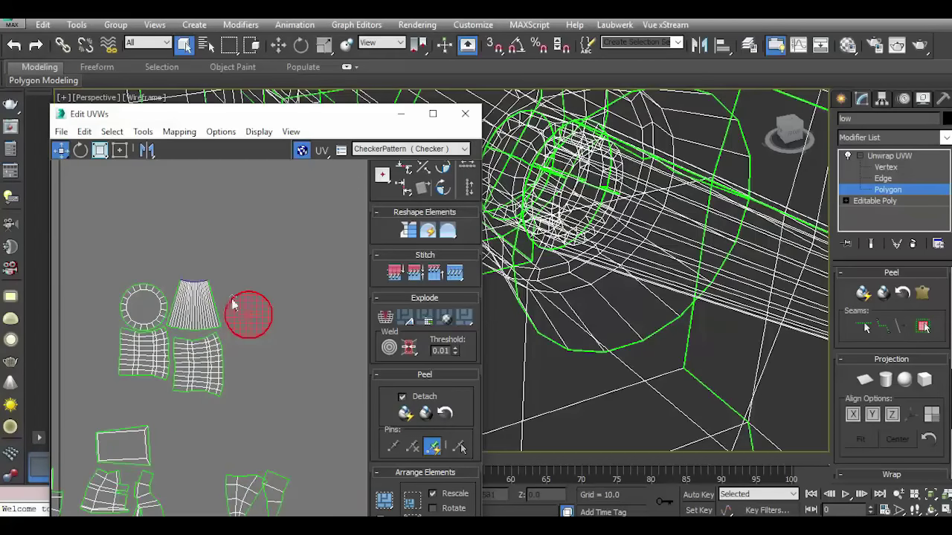
scroll(232, 304, down, 5)
scroll(239, 401, up, 4)
Select the receiver opening's C-shaped face loop by growing from one polygon.
scroll(255, 399, up, 3)
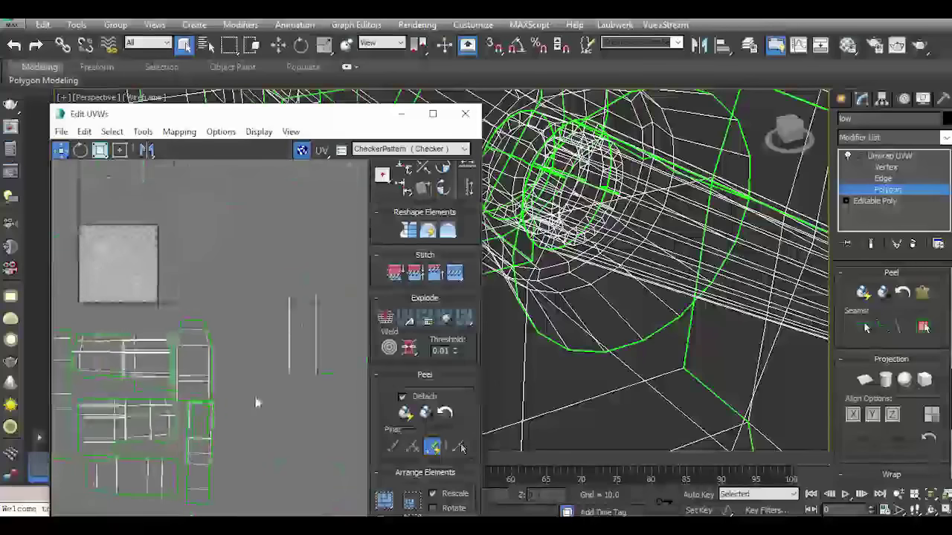
alt+middle_drag(632, 297, 707, 327)
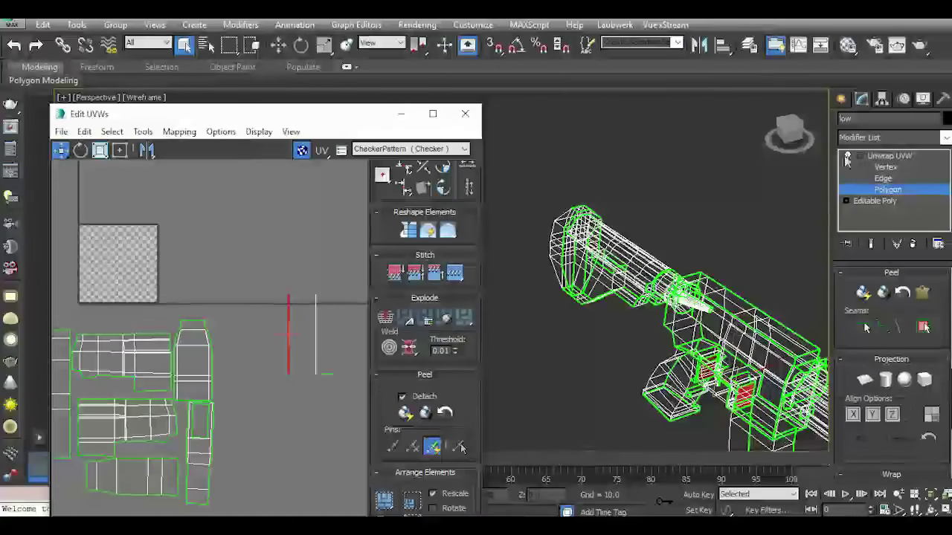
alt+middle_drag(670, 320, 625, 320)
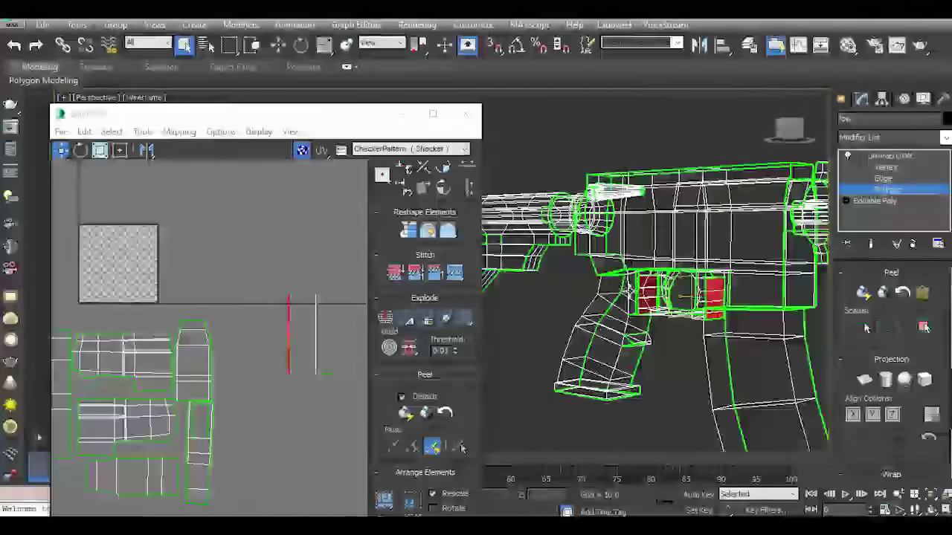
scroll(632, 290, up, 2)
scroll(654, 294, up, 2)
scroll(673, 298, up, 3)
scroll(686, 301, up, 2)
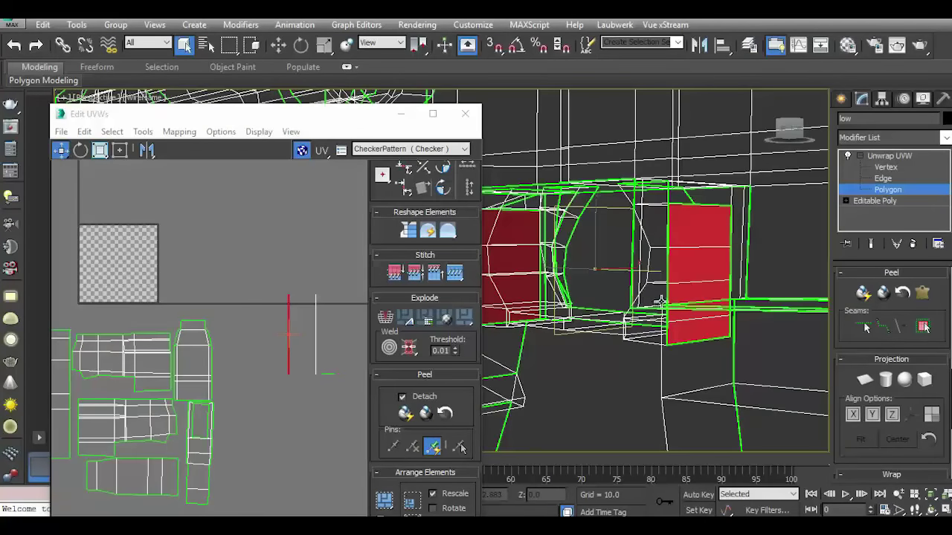
click(354, 272)
scroll(252, 291, down, 3)
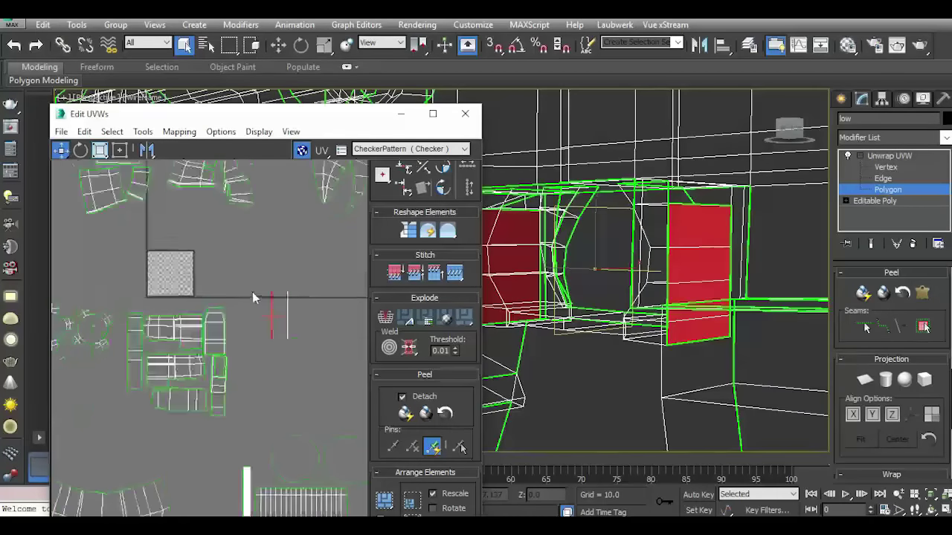
scroll(252, 291, down, 3)
scroll(93, 459, up, 3)
scroll(93, 459, up, 2)
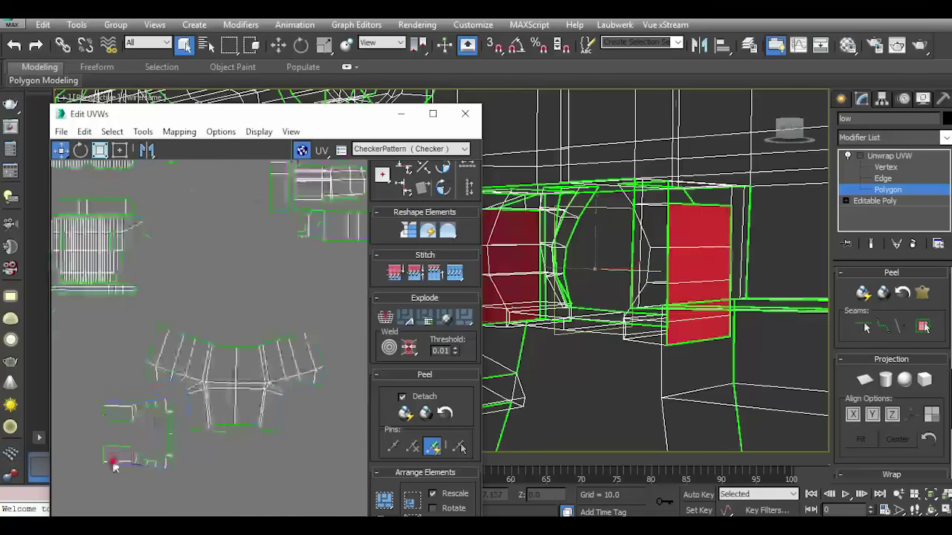
click(112, 459)
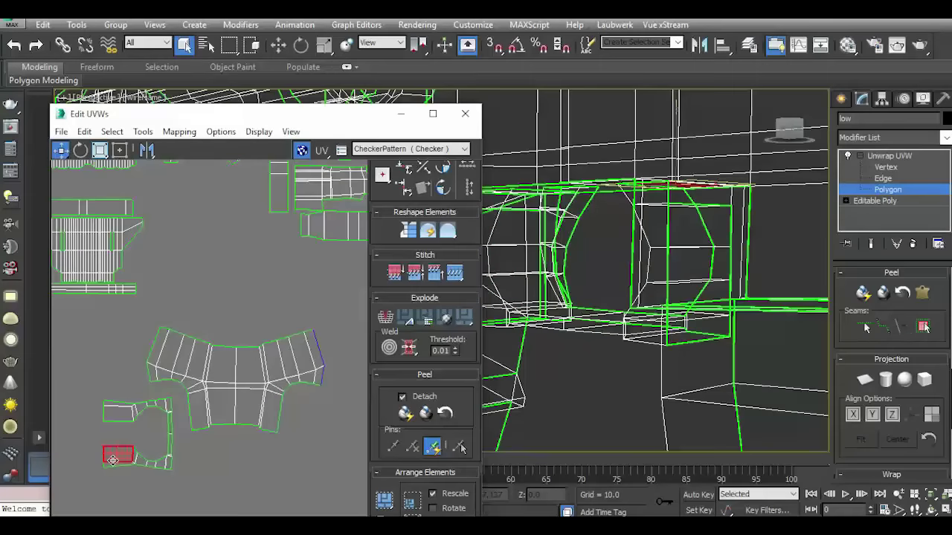
click(160, 464)
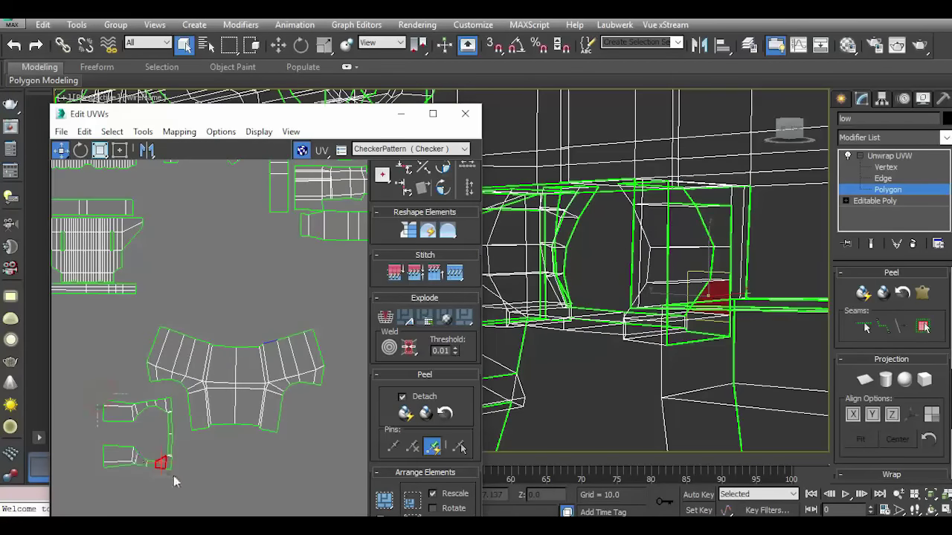
key(alt+l)
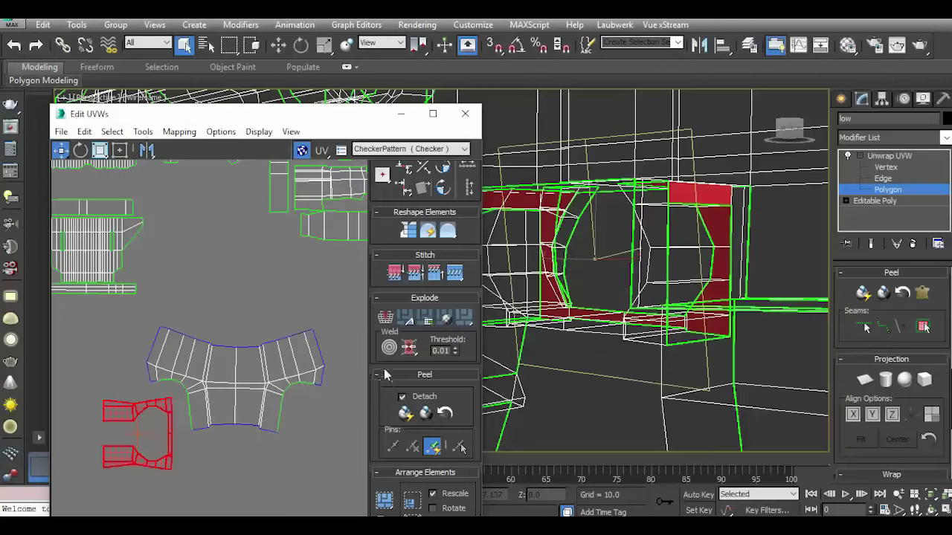
Add the thin side face and start a planar projection on the selection.
scroll(177, 411, down, 4)
scroll(291, 241, up, 1)
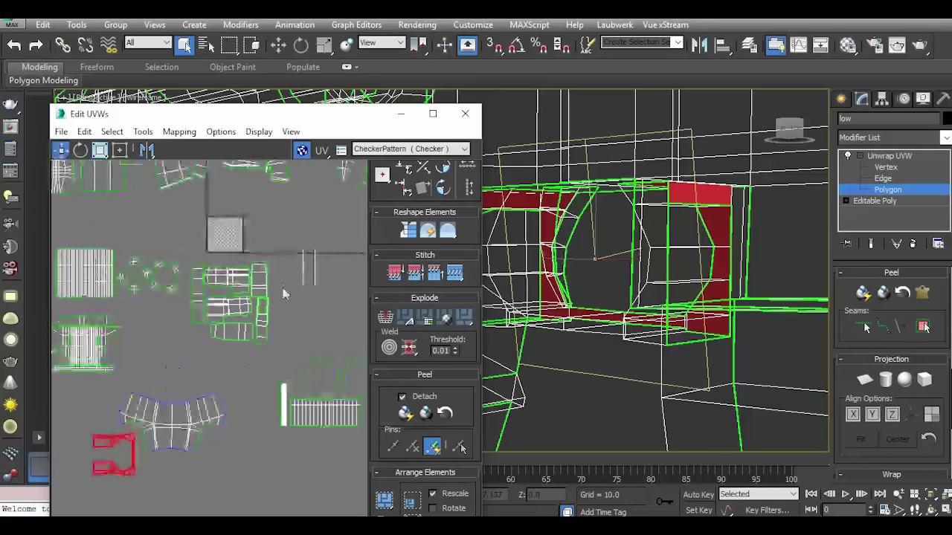
ctrl+click(311, 292)
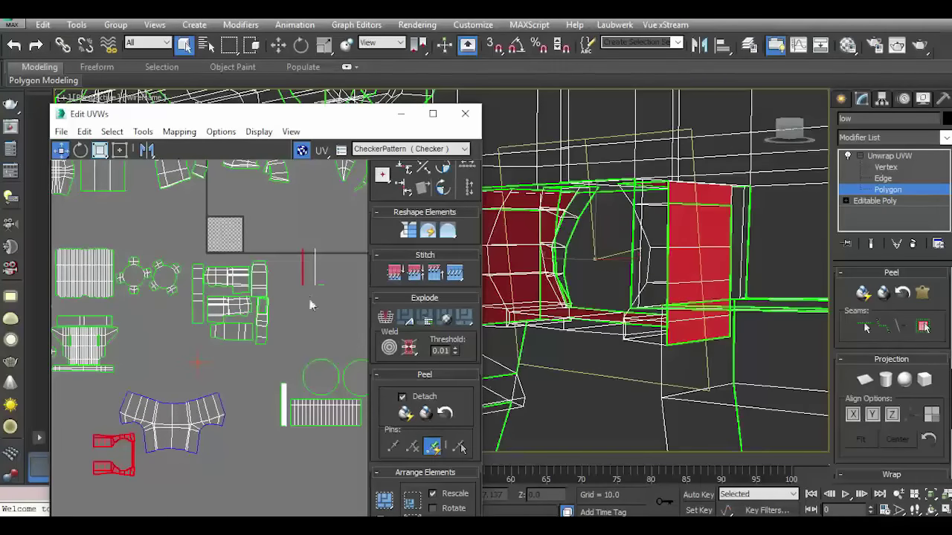
scroll(127, 435, up, 2)
scroll(136, 411, down, 2)
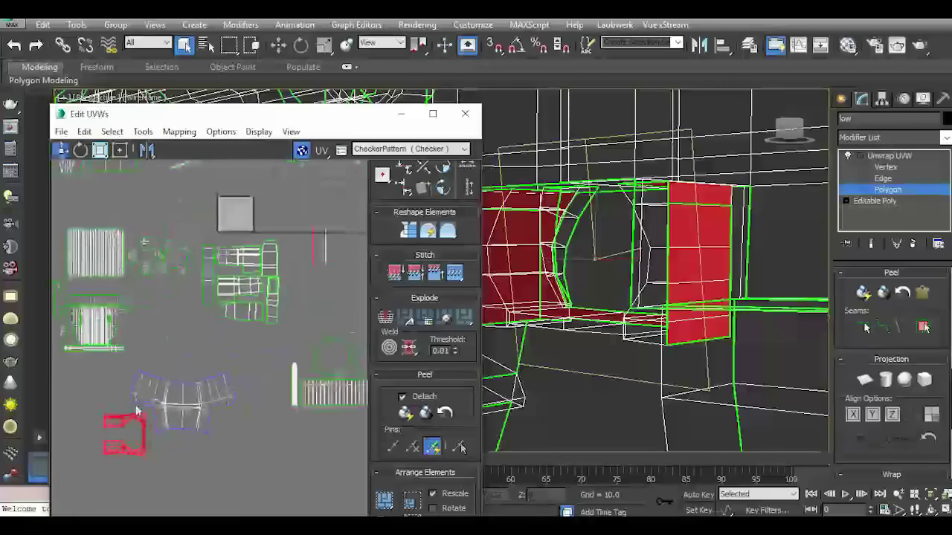
click(863, 381)
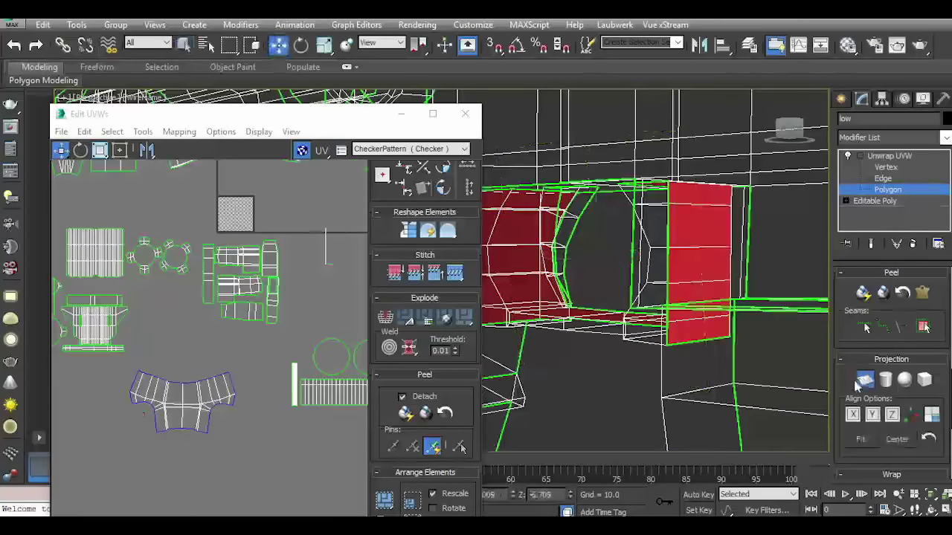
Align the planar projection to X, try a default relax, and undo it.
click(852, 415)
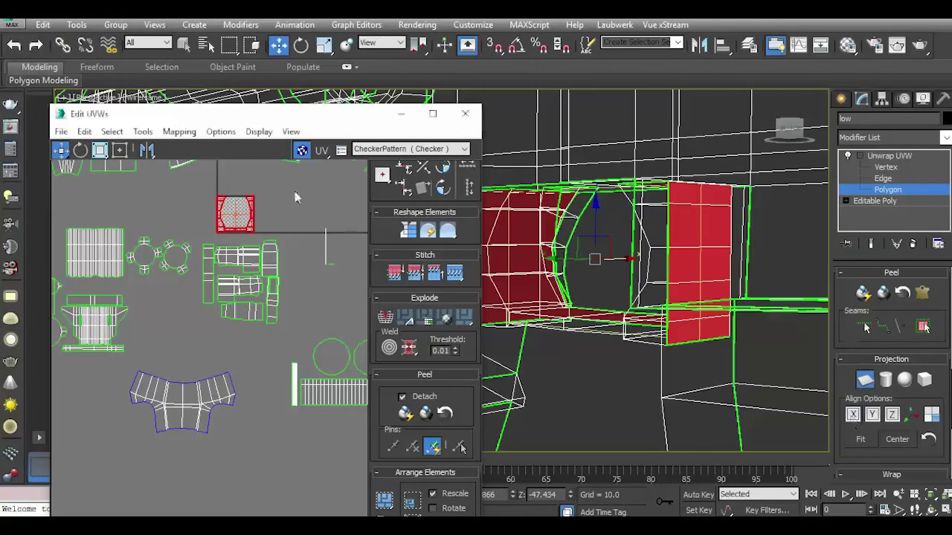
scroll(255, 216, up, 5)
click(143, 131)
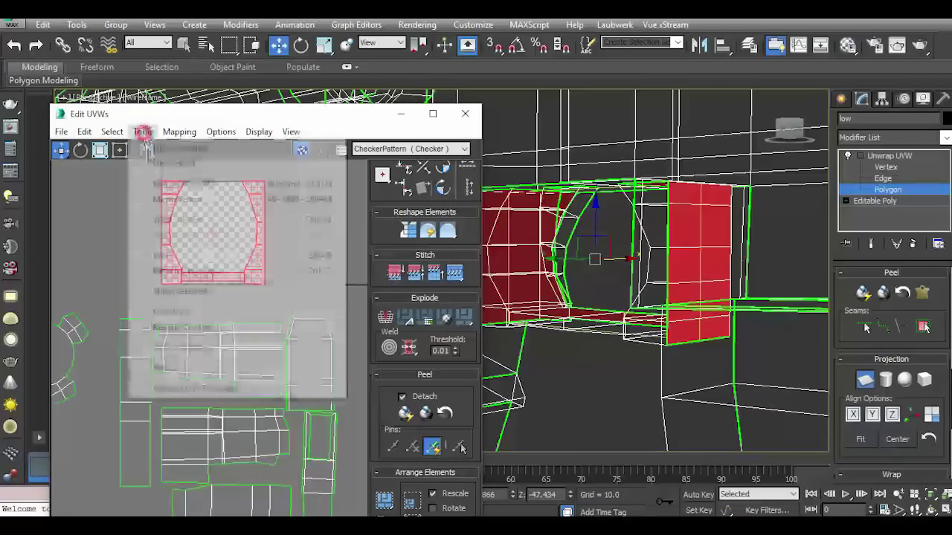
click(182, 368)
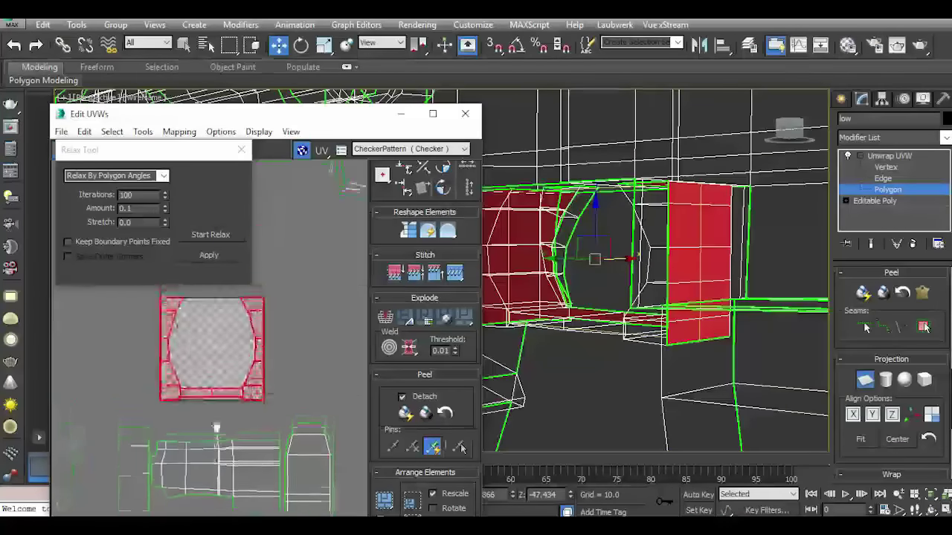
click(207, 233)
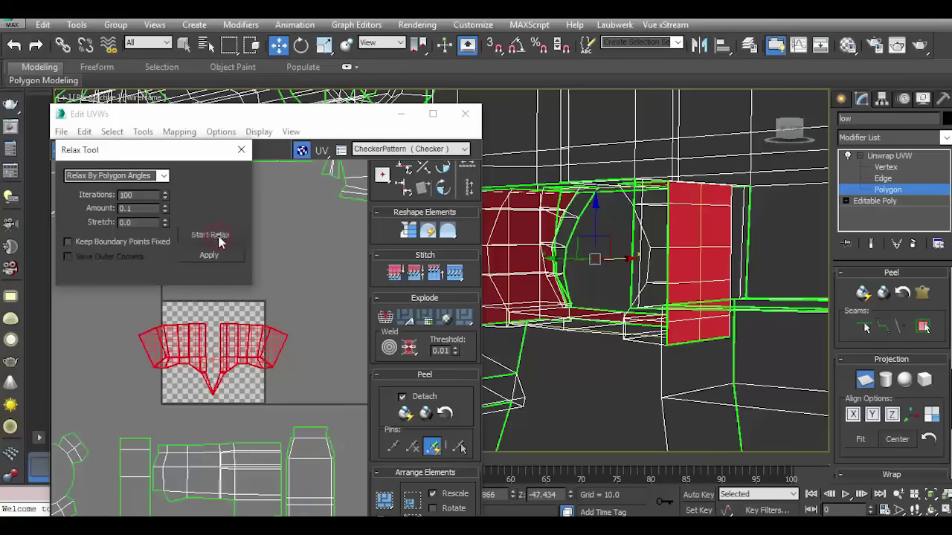
key(ctrl+z)
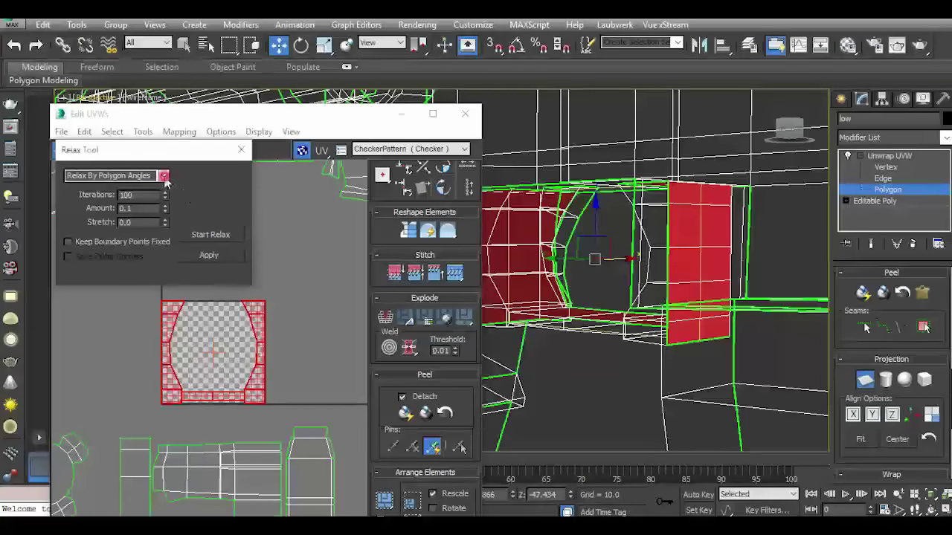
Relax the receiver island with Relax By Edge Angles instead.
click(164, 176)
click(111, 198)
click(199, 236)
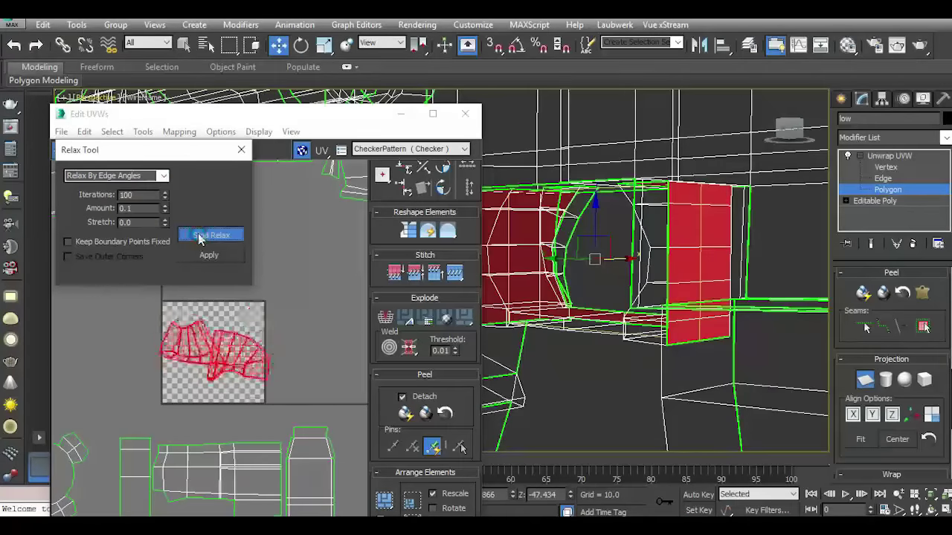
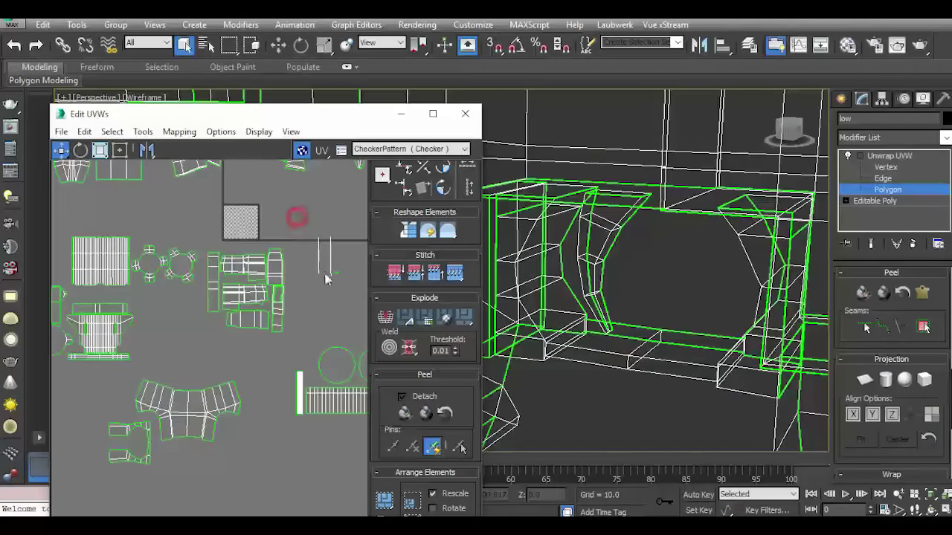
Planar-map the side panel faces aligned to X and relax their UV island.
drag(326, 293, 322, 281)
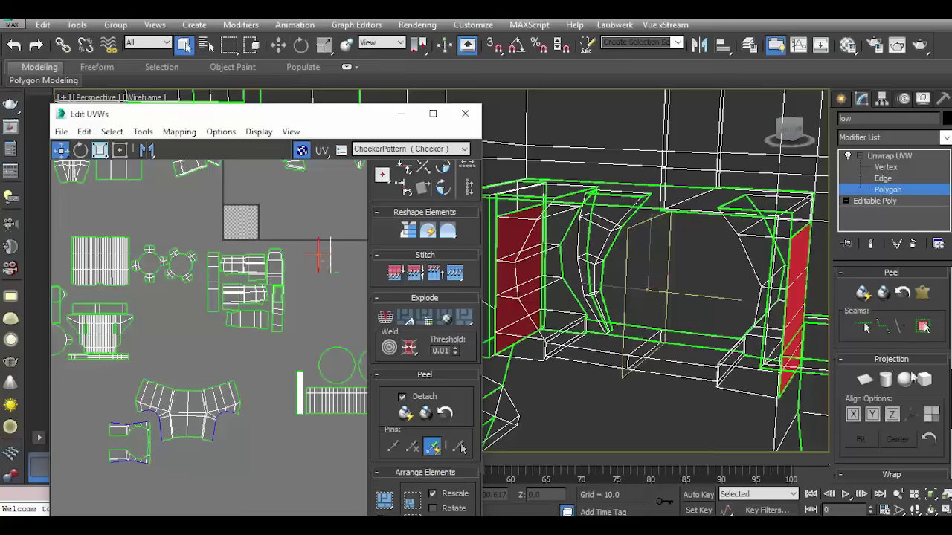
click(865, 380)
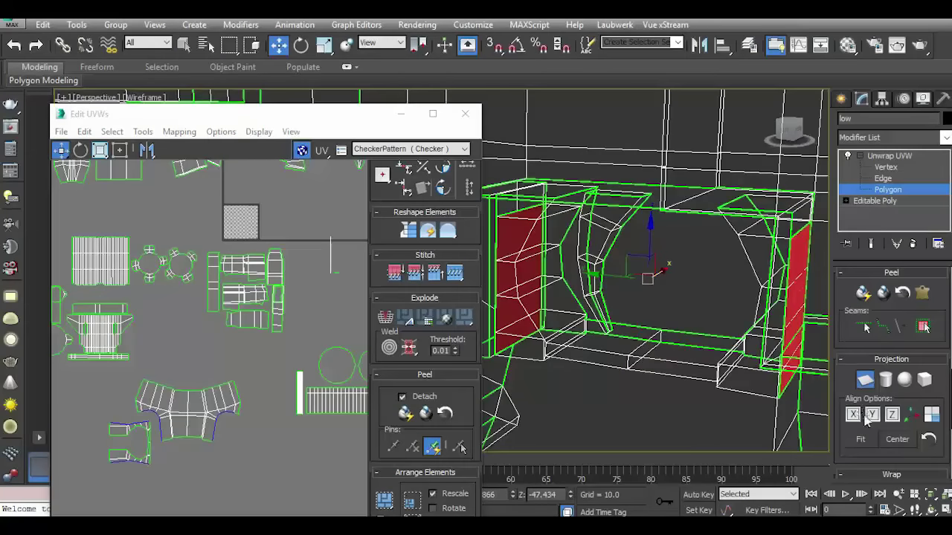
click(865, 416)
key(z)
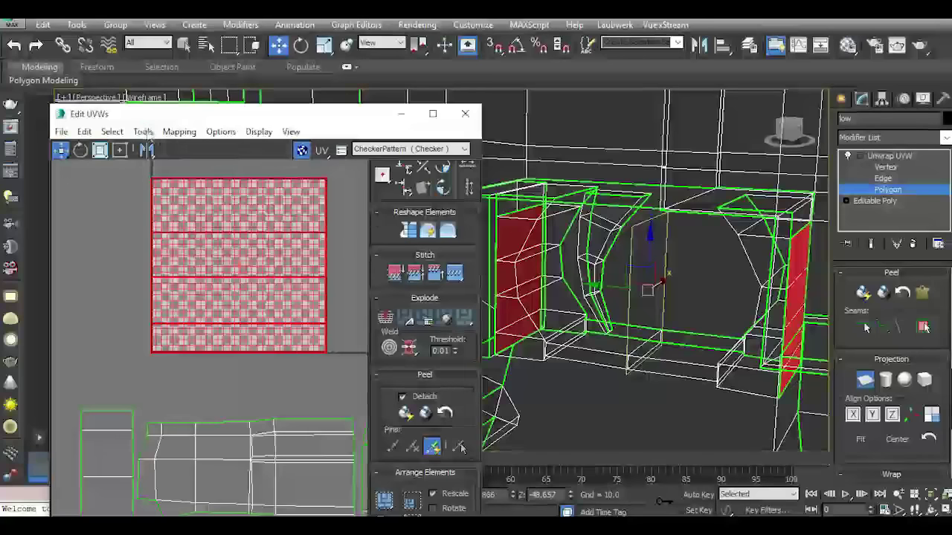
click(143, 132)
click(202, 365)
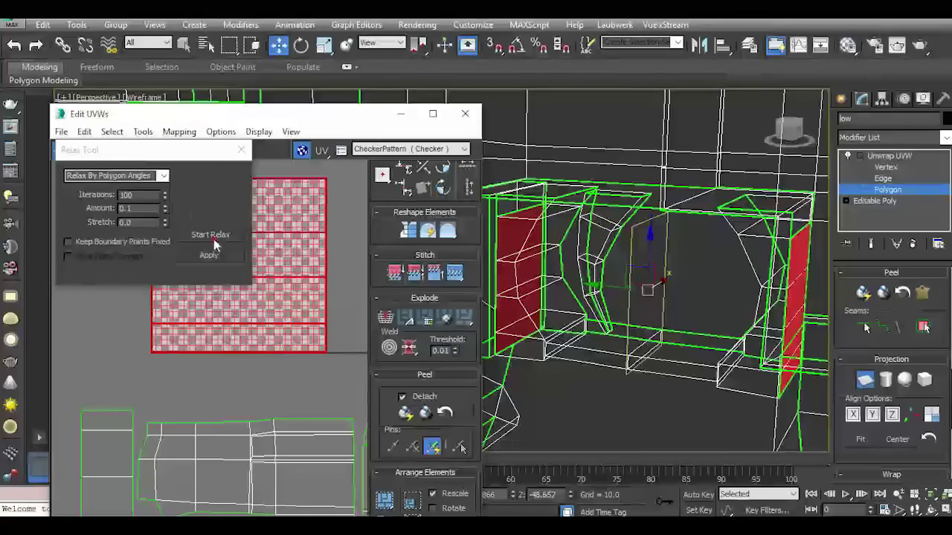
click(212, 235)
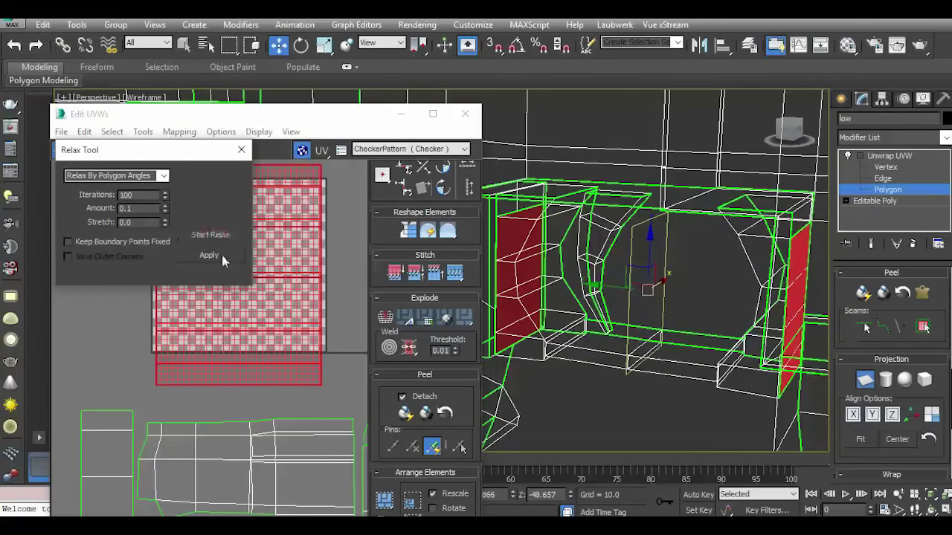
click(242, 151)
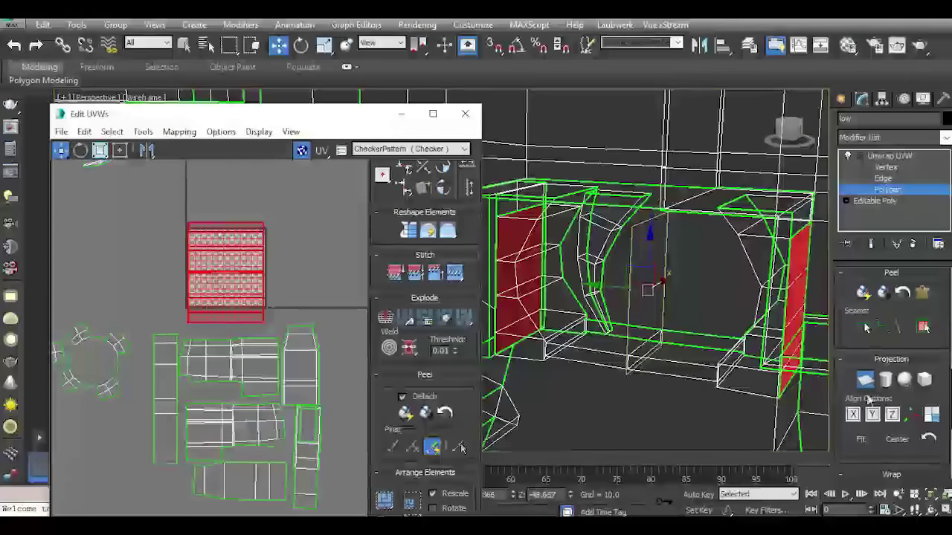
click(185, 46)
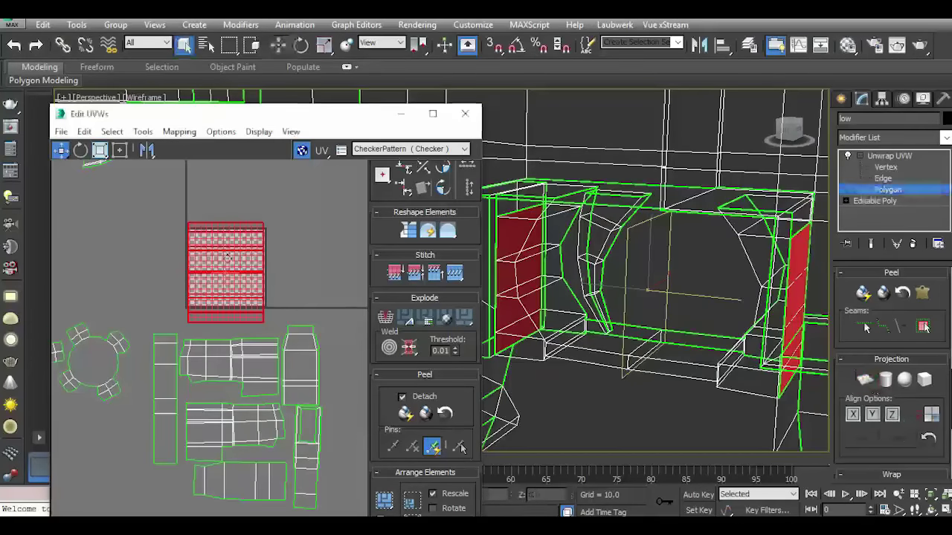
Place the relaxed side-panel island beside the curved island in the layout.
drag(236, 291, 242, 455)
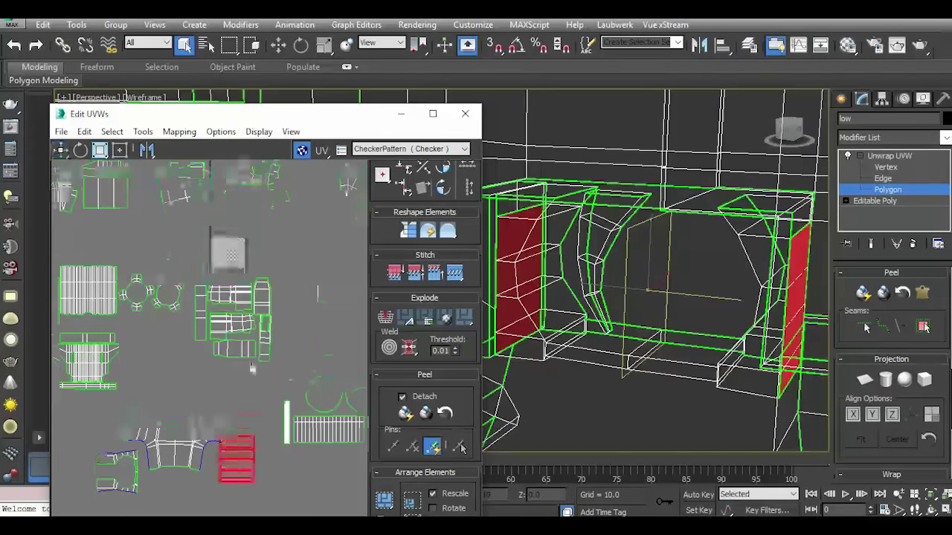
middle_drag(235, 471, 275, 326)
scroll(264, 349, up, 5)
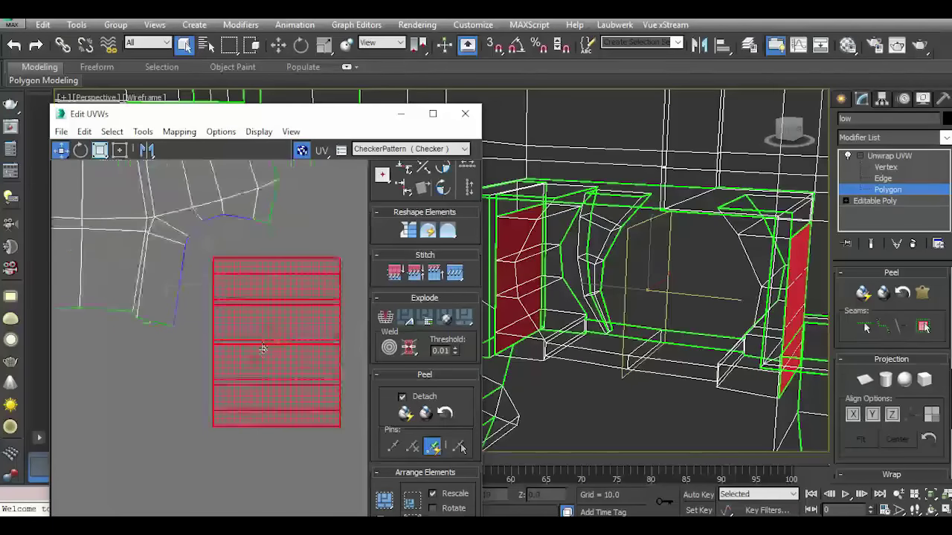
click(192, 392)
drag(191, 372, 340, 449)
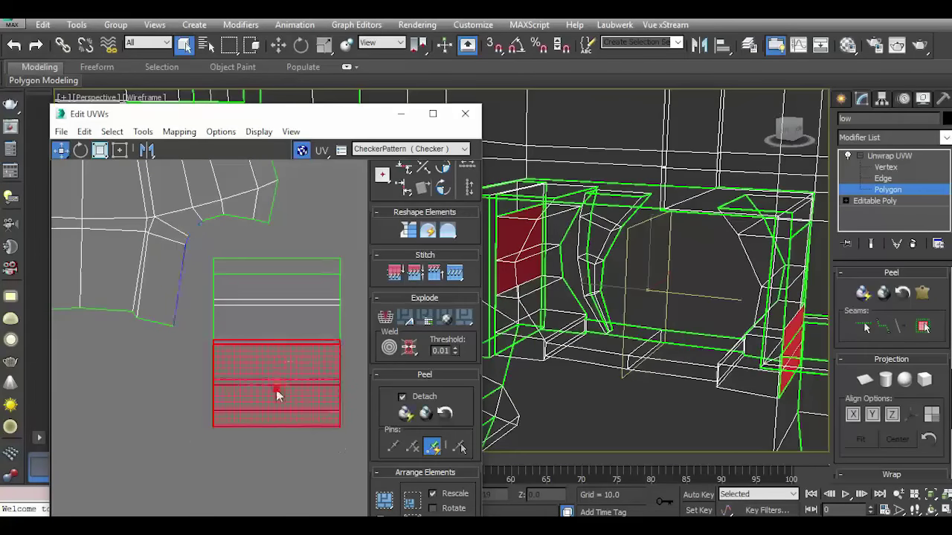
drag(276, 393, 277, 421)
click(14, 46)
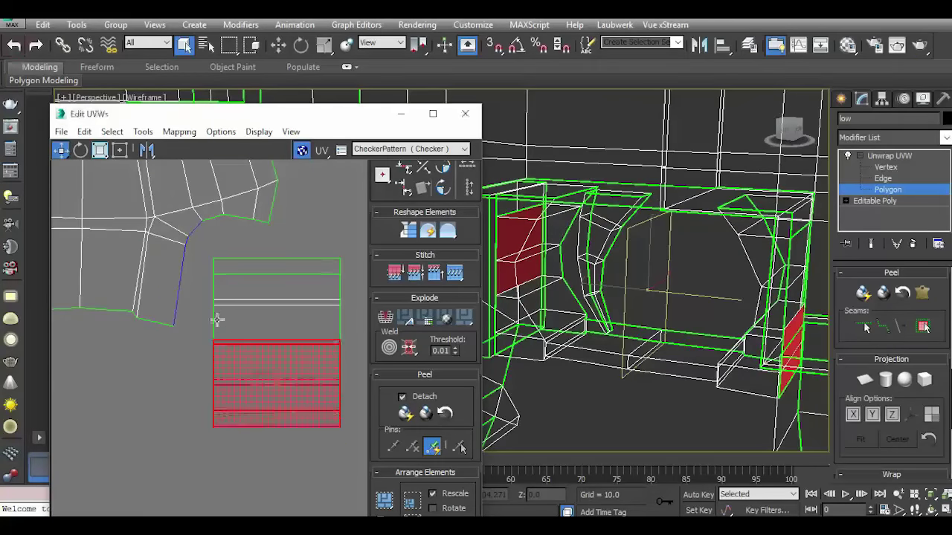
click(297, 376)
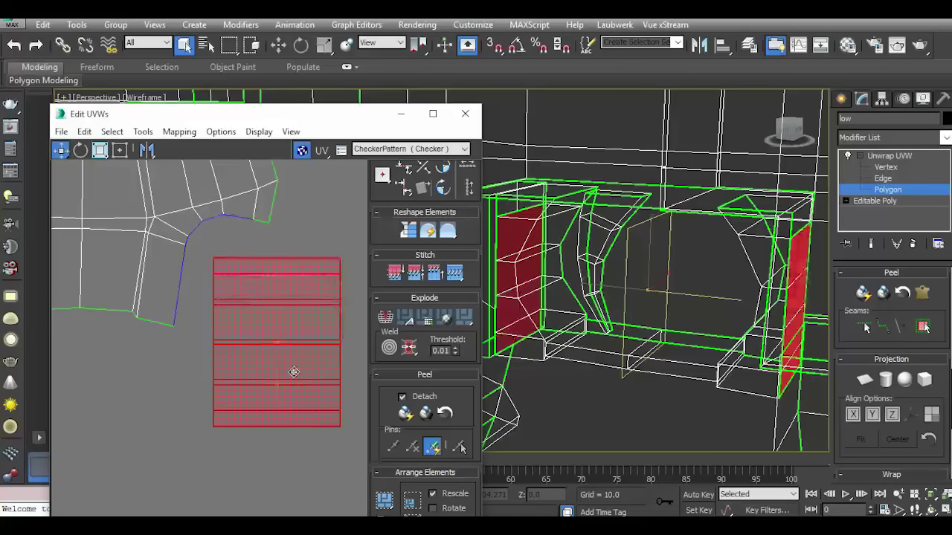
drag(293, 372, 277, 350)
click(340, 344)
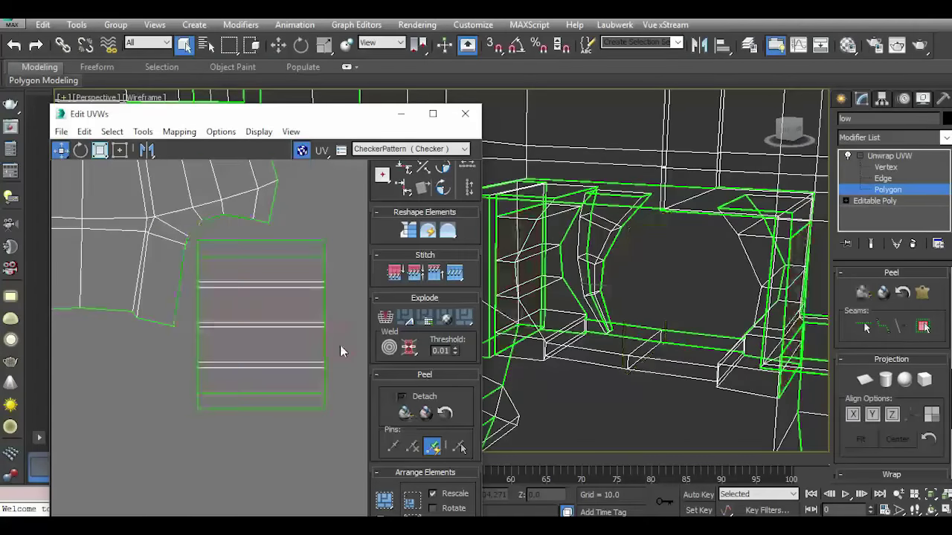
Select the taller vertical face piece in the UV layout.
scroll(338, 312, down, 3)
scroll(335, 282, down, 3)
scroll(332, 261, down, 2)
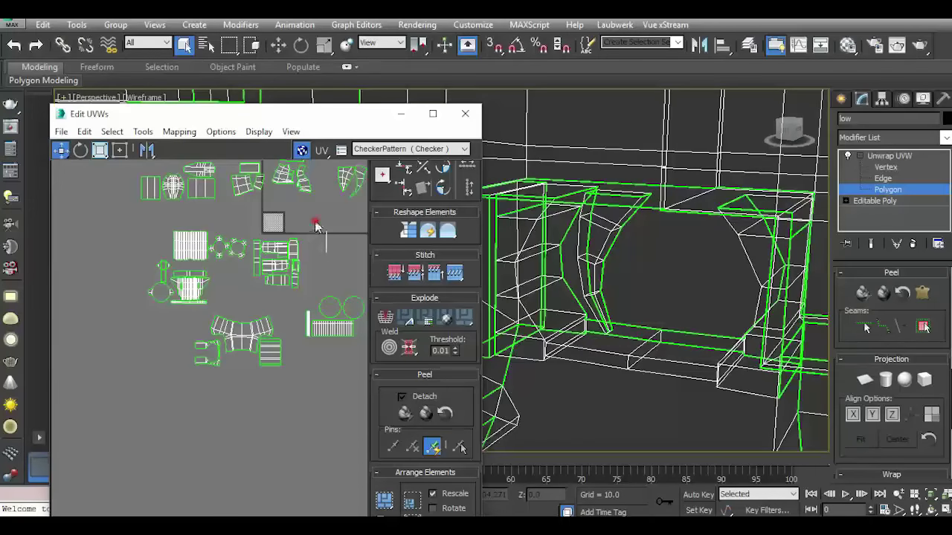
click(327, 243)
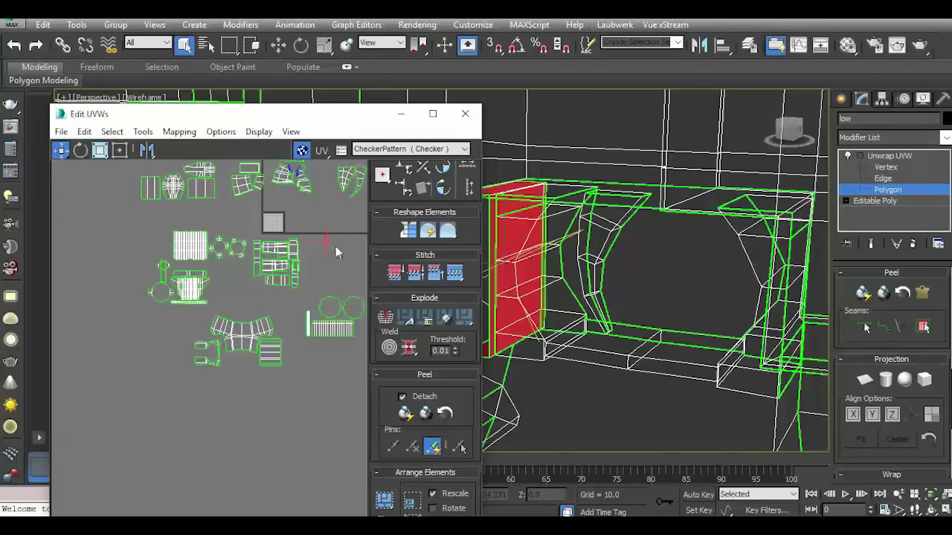
click(328, 244)
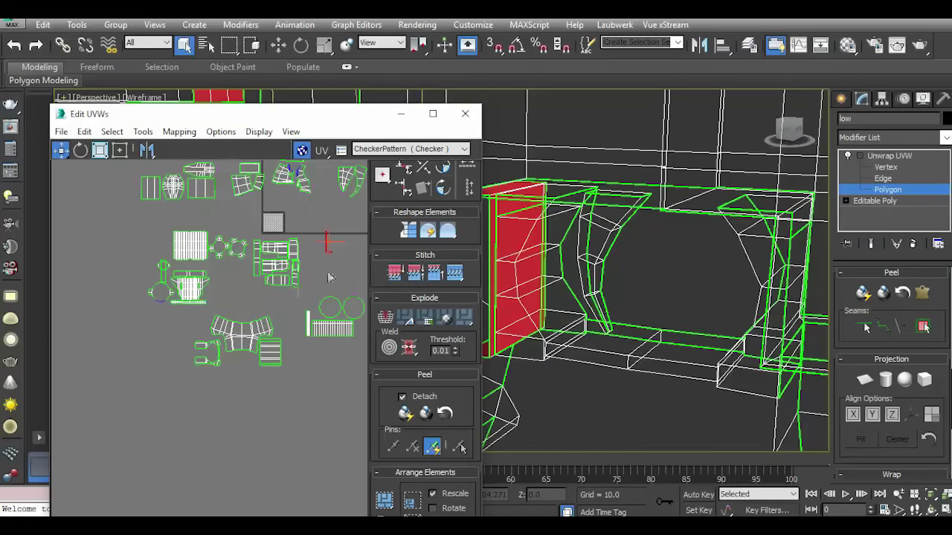
scroll(303, 296, down, 1)
Bring the whole rifle into view and pick the grip's bottom face.
drag(314, 117, 269, 148)
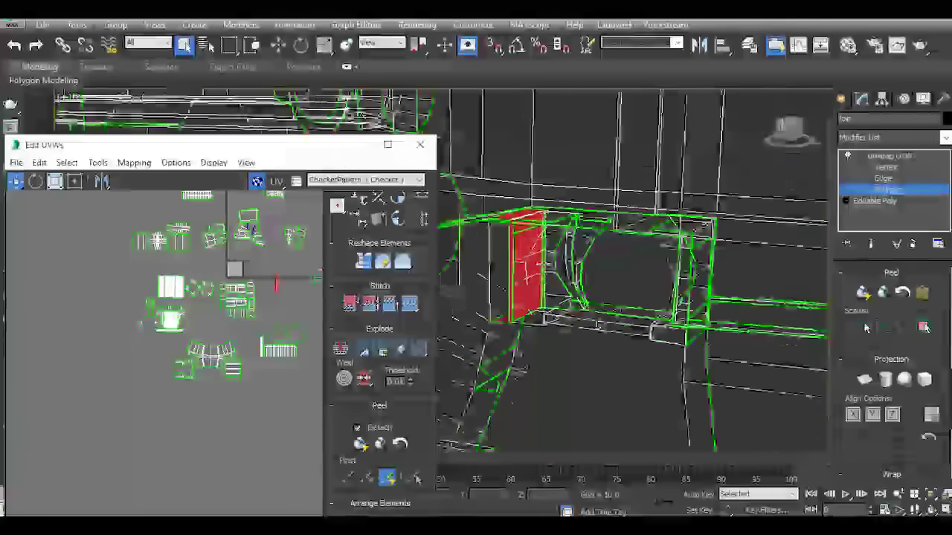
alt+middle_drag(565, 283, 489, 216)
scroll(488, 216, up, 3)
scroll(491, 222, up, 3)
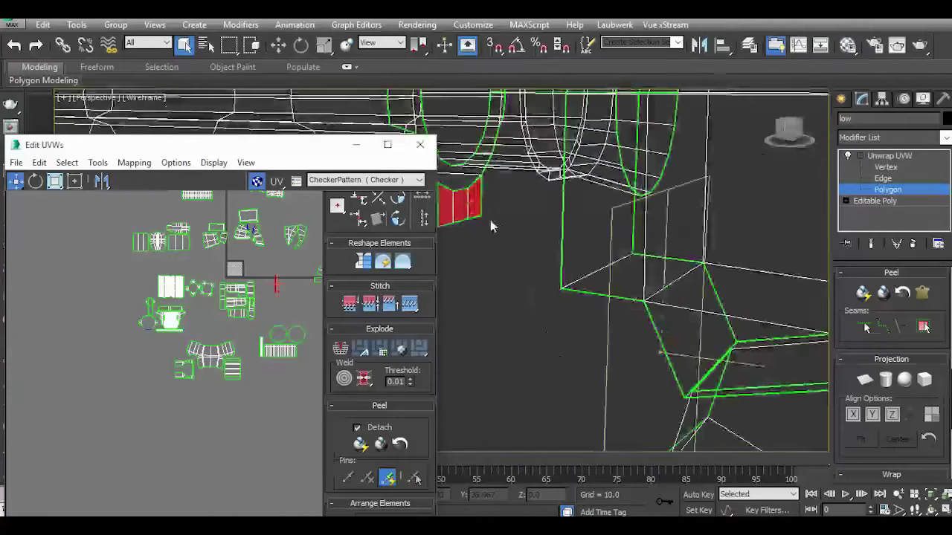
scroll(491, 222, up, 2)
scroll(487, 192, up, 2)
scroll(267, 297, up, 3)
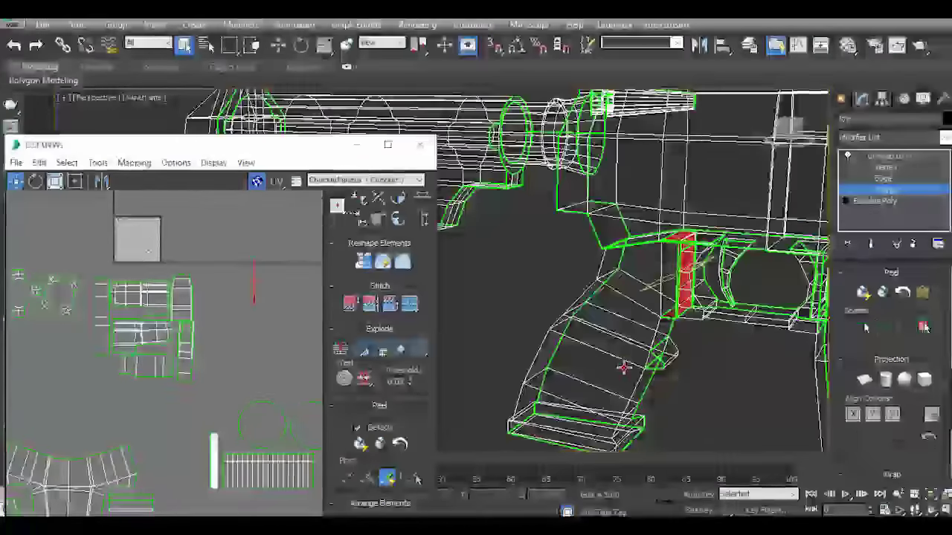
click(627, 366)
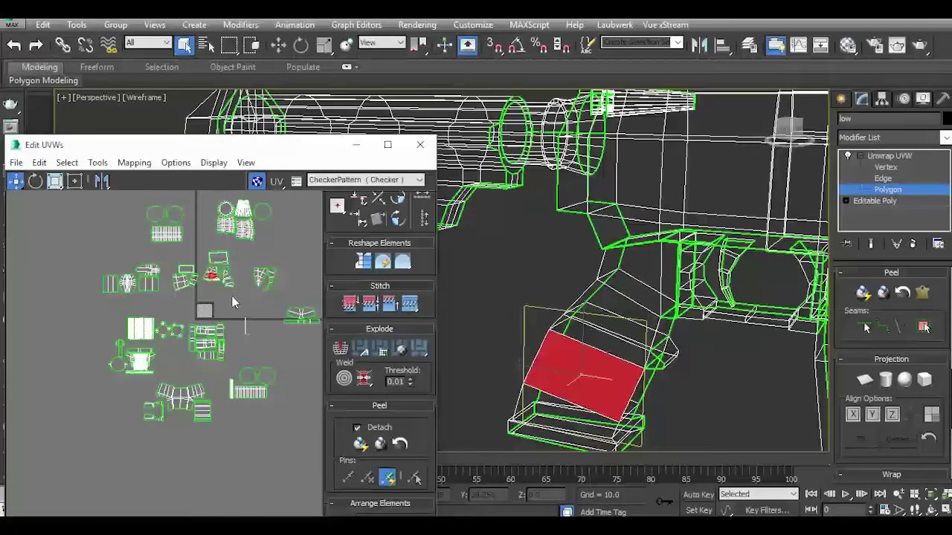
Expand the selection from the grip's thin strip face to the whole grip island.
scroll(227, 282, up, 3)
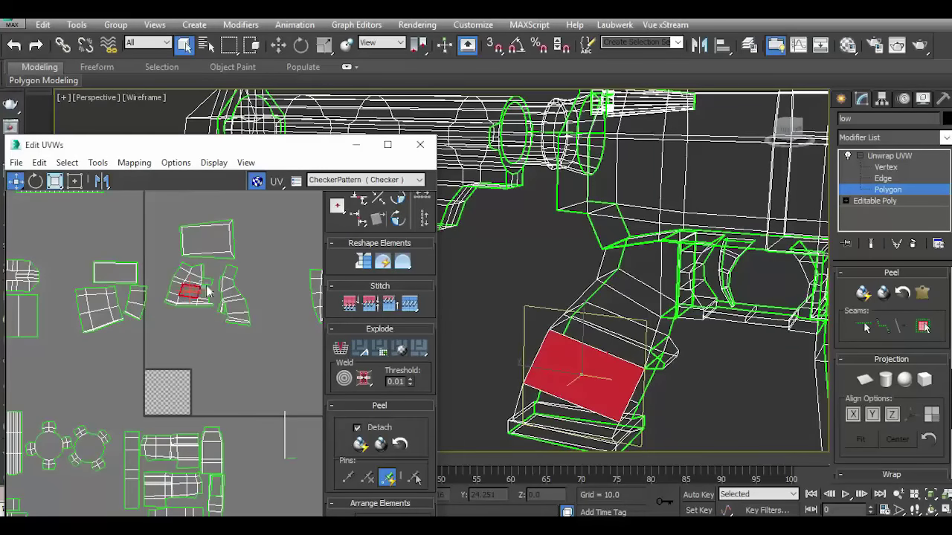
scroll(209, 293, up, 2)
click(199, 266)
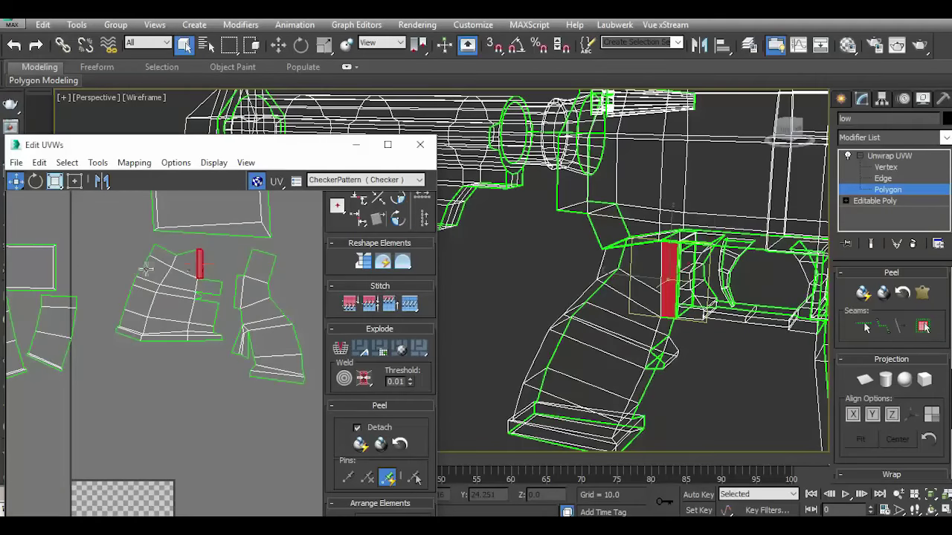
double_click(184, 318)
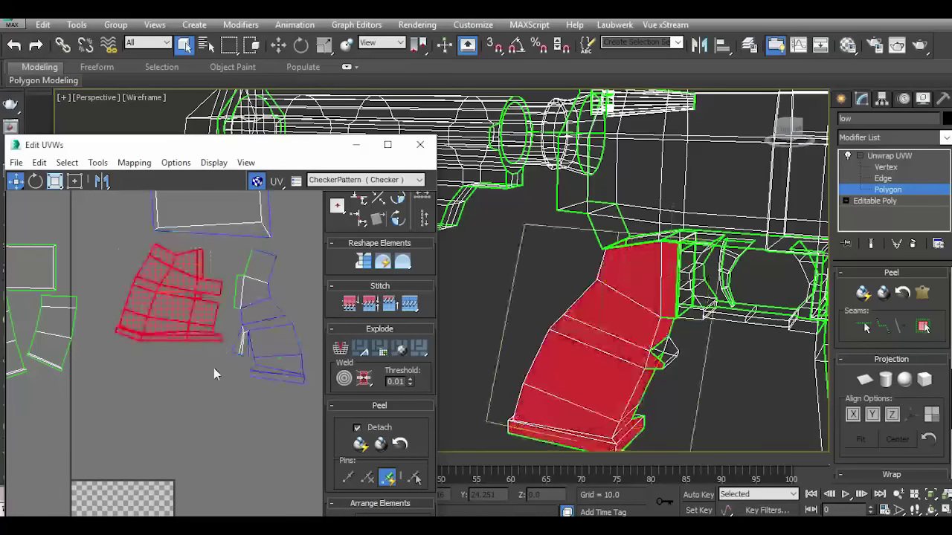
scroll(175, 305, down, 3)
scroll(264, 402, down, 2)
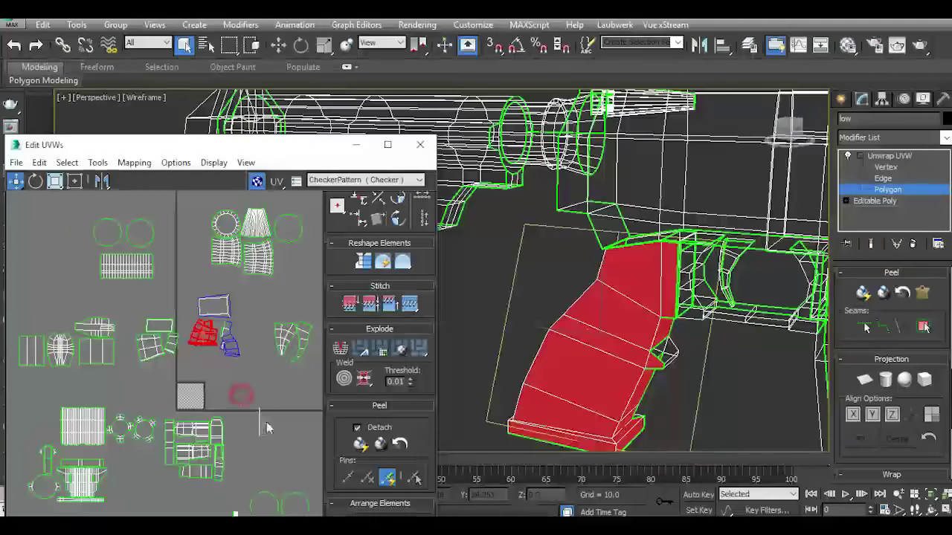
scroll(227, 365, up, 4)
scroll(226, 365, down, 4)
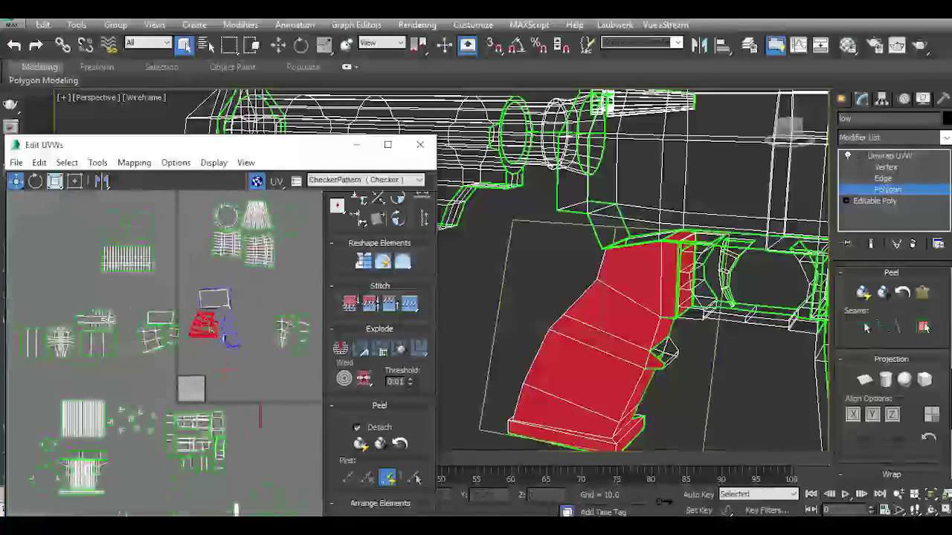
scroll(227, 364, up, 3)
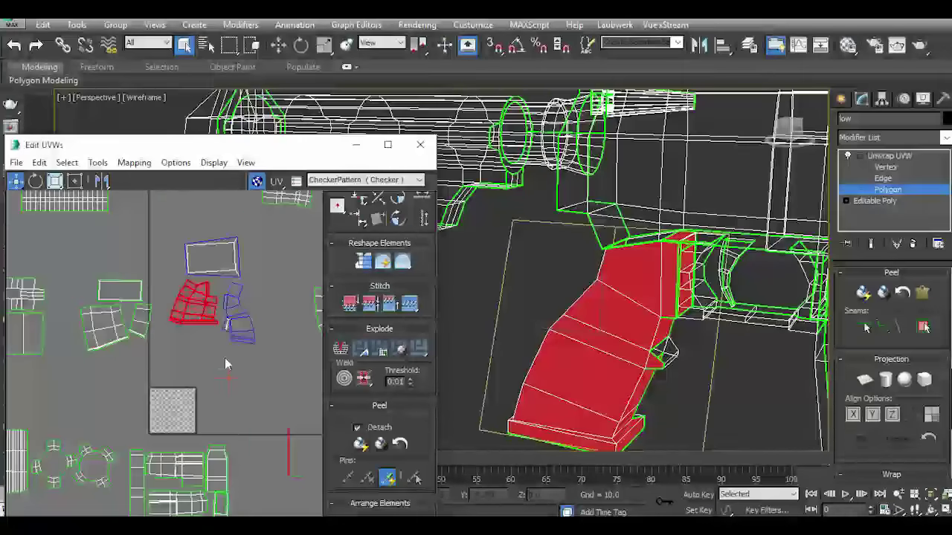
Apply a vertically aligned cylindrical projection to the grip.
click(885, 380)
scroll(214, 414, up, 3)
scroll(214, 414, up, 2)
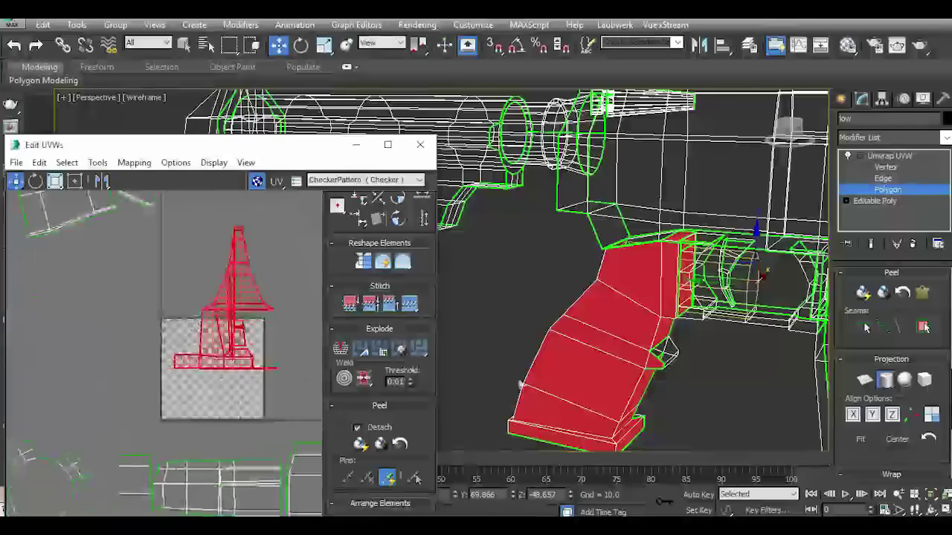
click(894, 418)
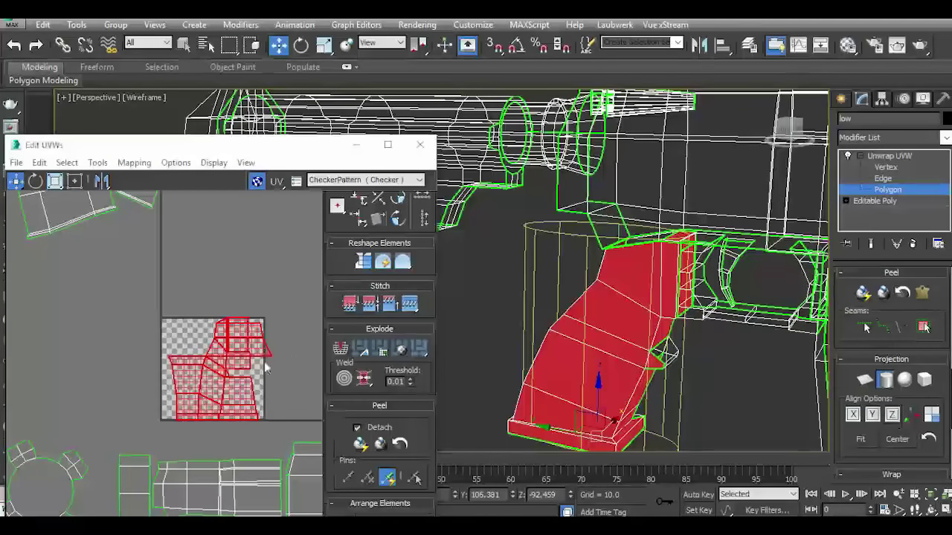
scroll(223, 372, down, 3)
scroll(209, 385, up, 3)
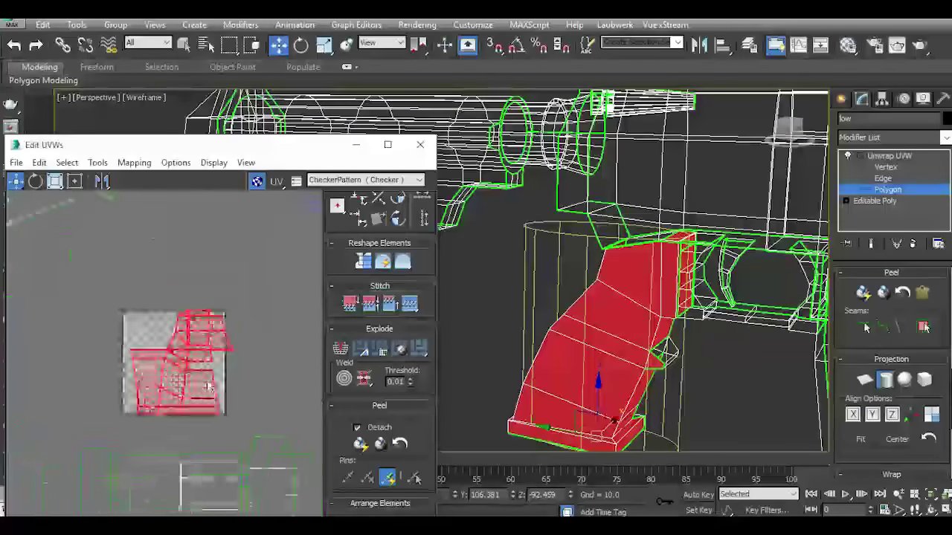
scroll(209, 386, up, 3)
Relax the grip's UV island and finish the cylindrical mapping.
click(97, 162)
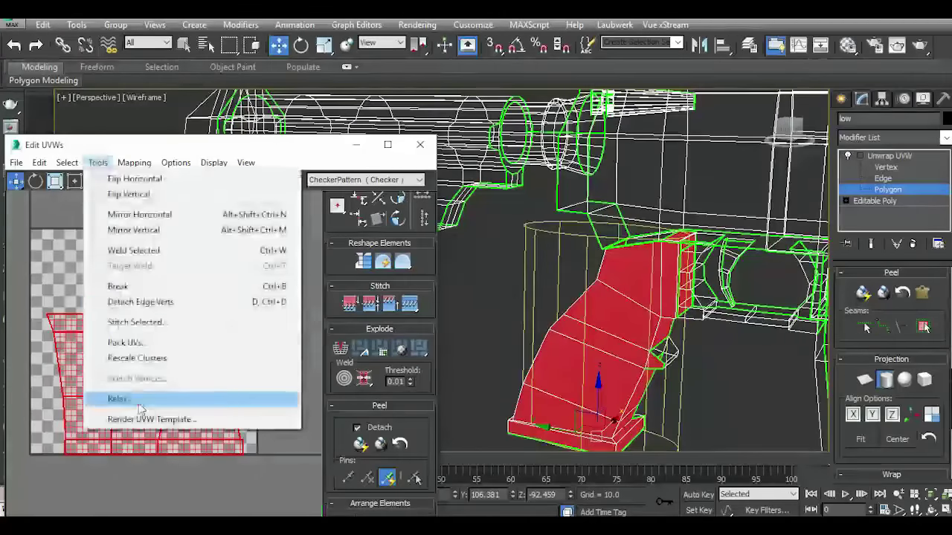
click(119, 397)
click(166, 267)
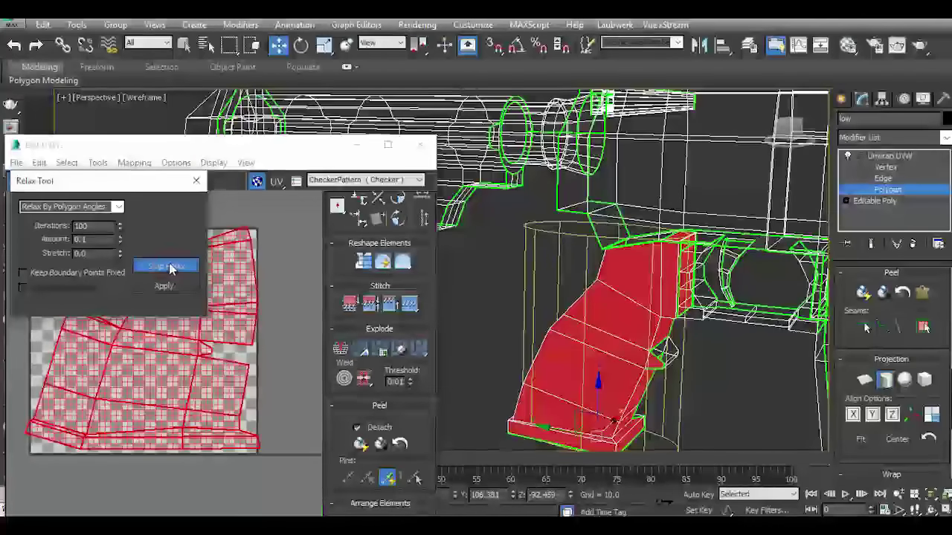
click(177, 290)
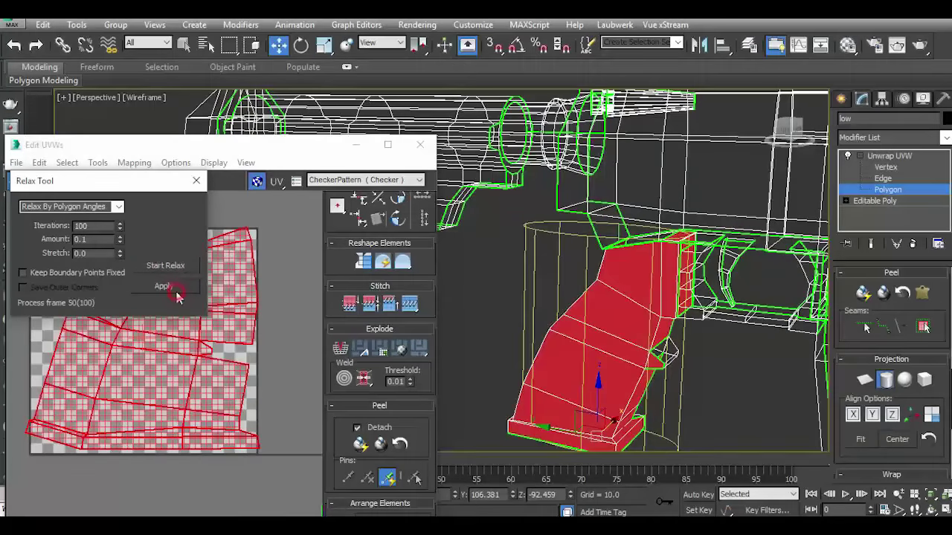
click(196, 181)
scroll(174, 229, down, 4)
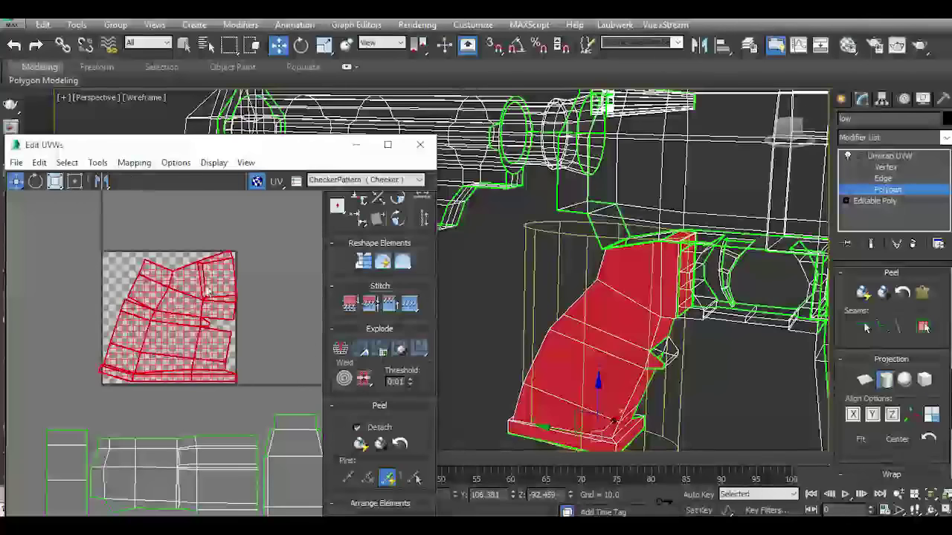
scroll(134, 329, down, 3)
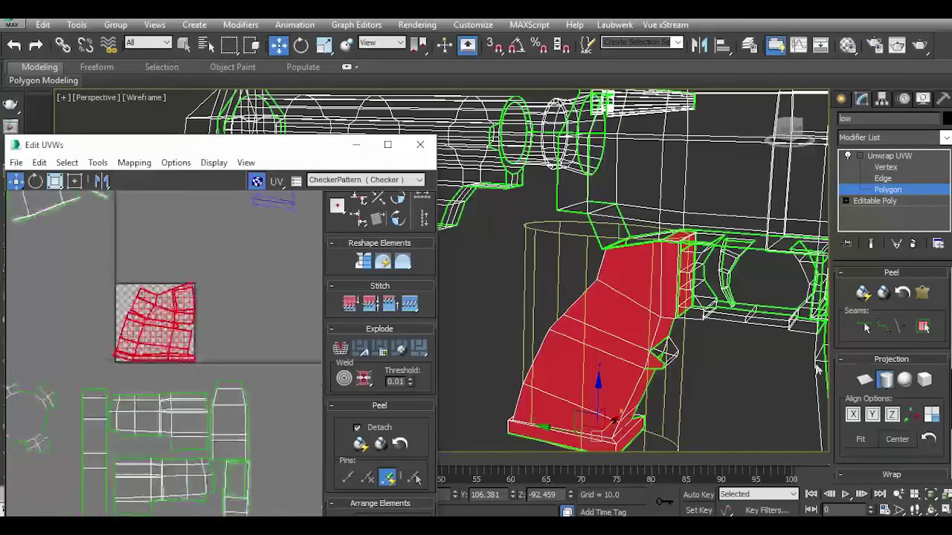
click(885, 381)
Undo the accidental strip selection and deselect the grip.
scroll(170, 372, down, 3)
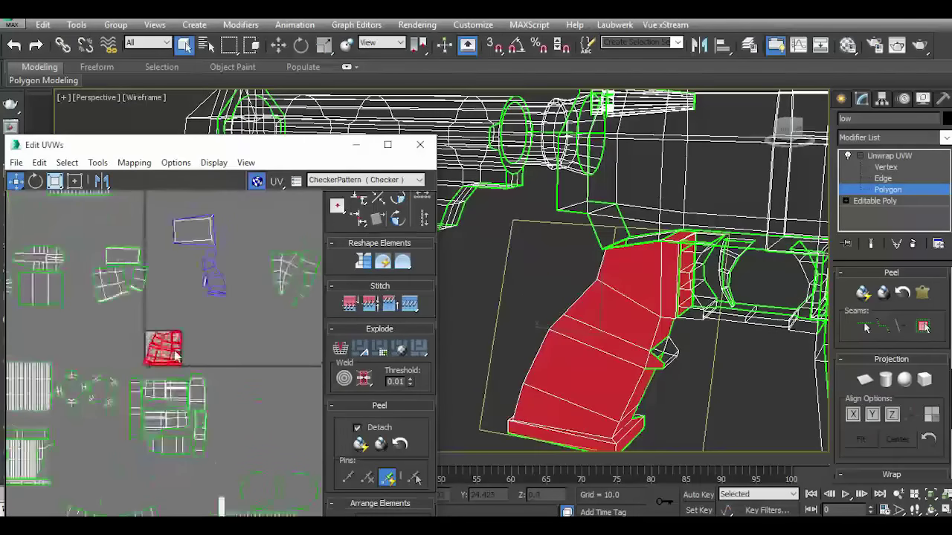
click(176, 340)
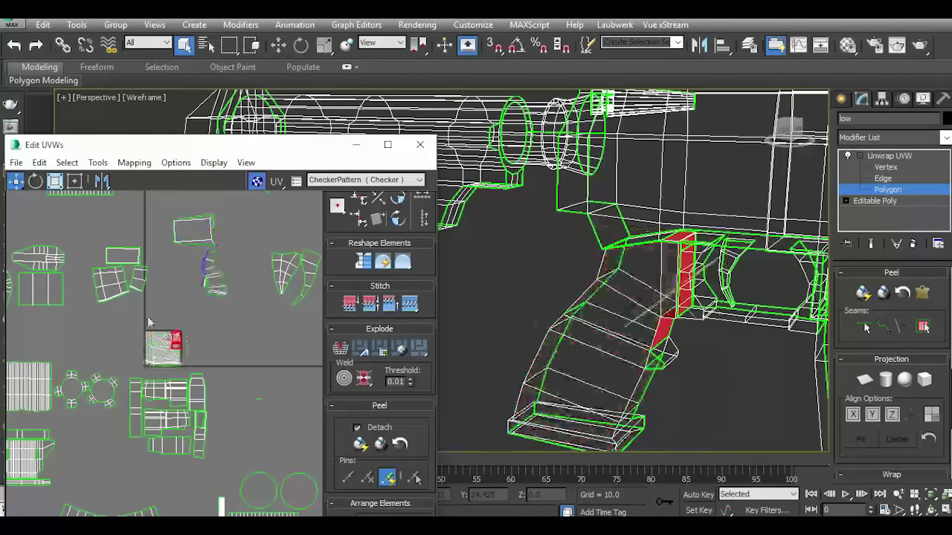
click(11, 46)
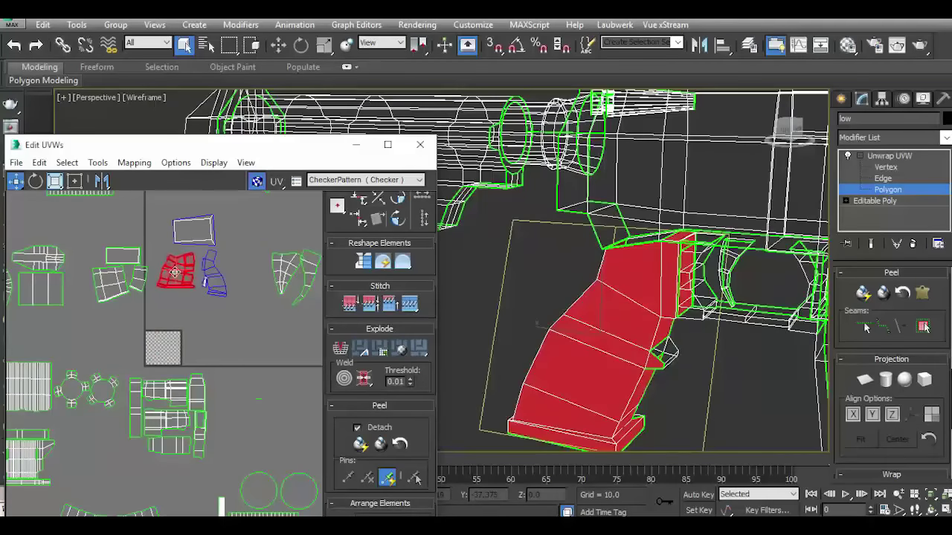
key(ctrl+z)
click(268, 392)
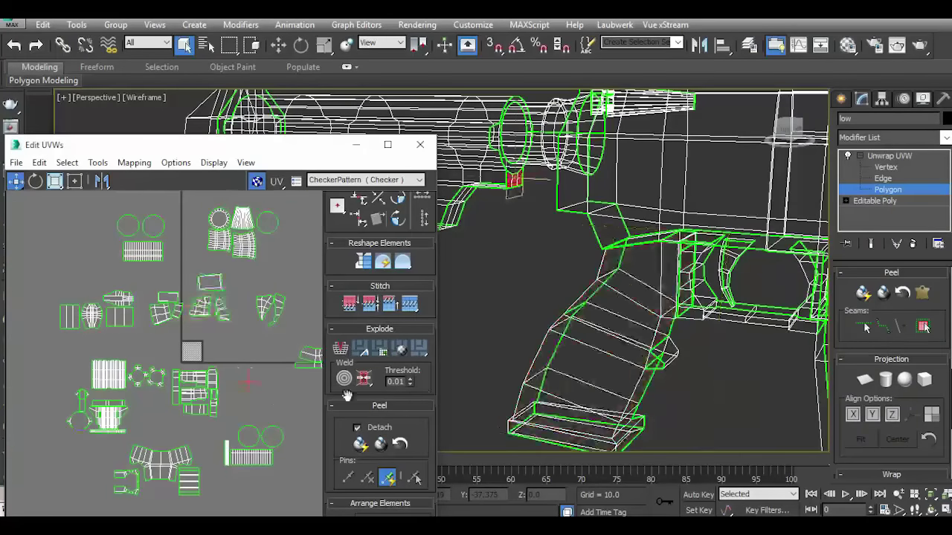
Select the whole round flange UV element and frame the 0–1 square.
scroll(556, 212, up, 5)
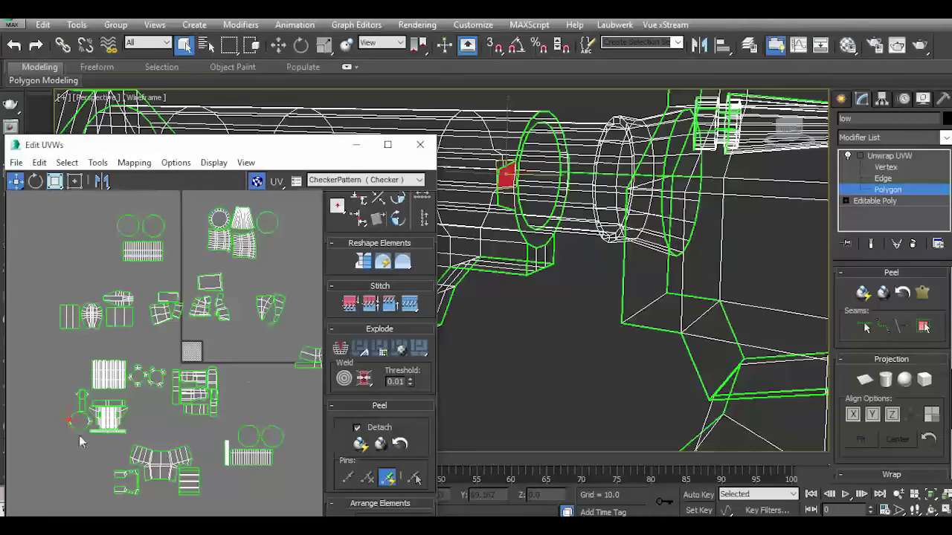
scroll(81, 441, up, 5)
scroll(111, 402, up, 3)
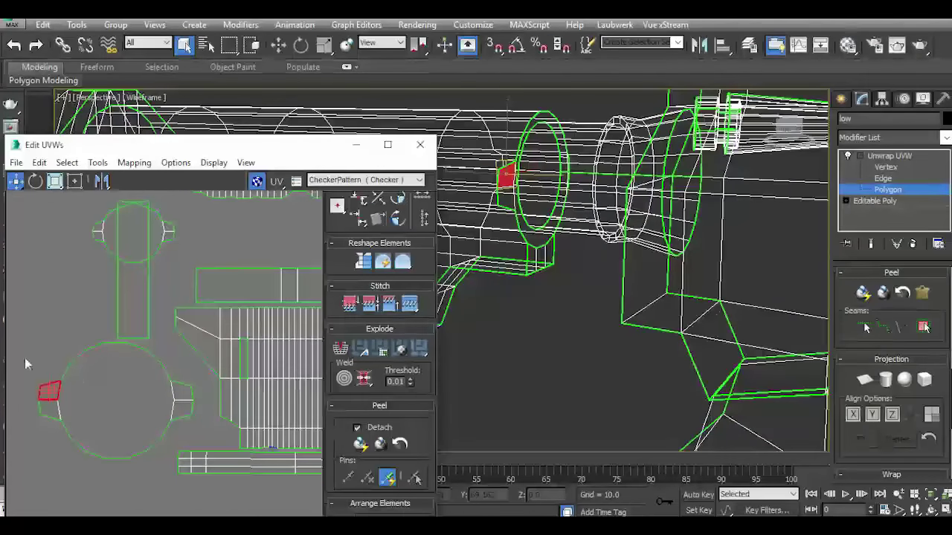
drag(29, 363, 150, 449)
double_click(198, 445)
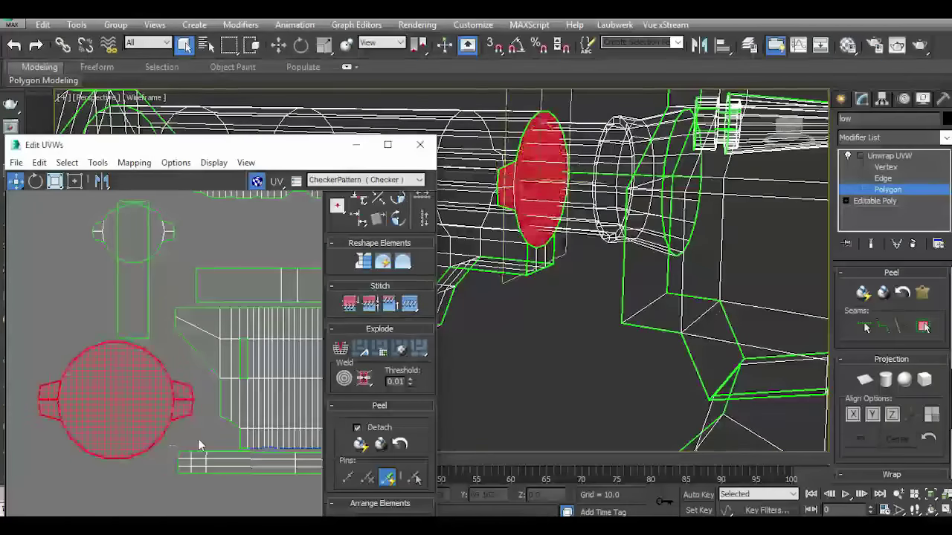
scroll(136, 404, down, 3)
scroll(265, 368, down, 4)
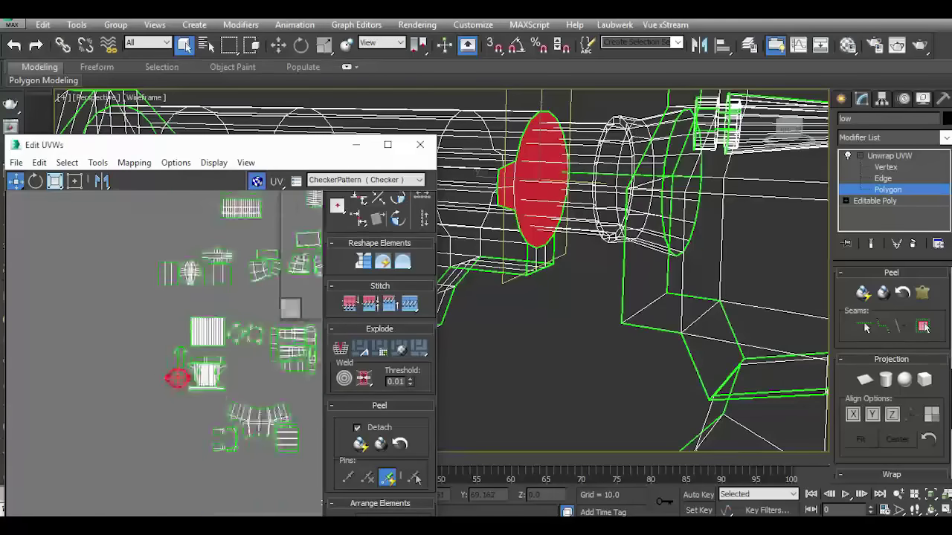
mouse_move(264, 366)
middle_down()
mouse_move(133, 344)
mouse_move(203, 356)
middle_up()
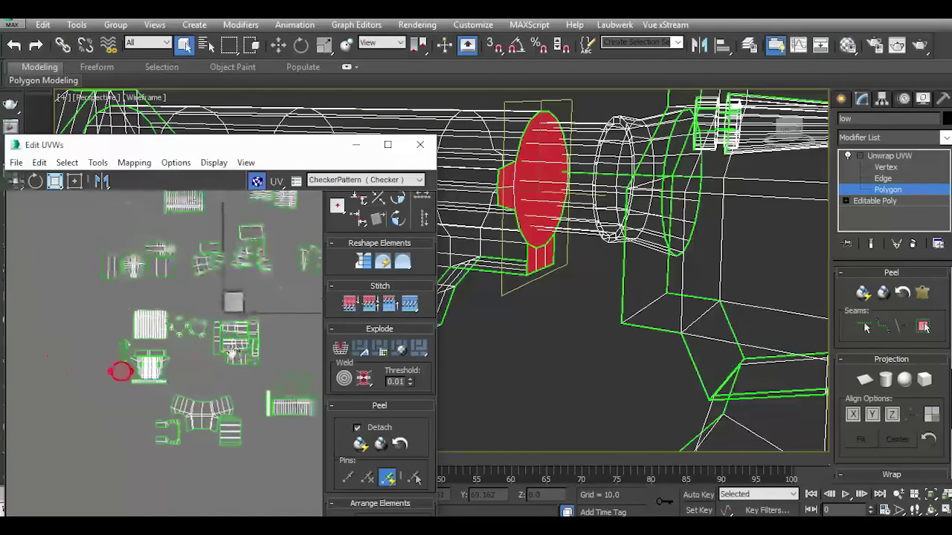
Planar-project and relax the flange island, then move it beside the other shells.
click(865, 380)
scroll(236, 295, up, 5)
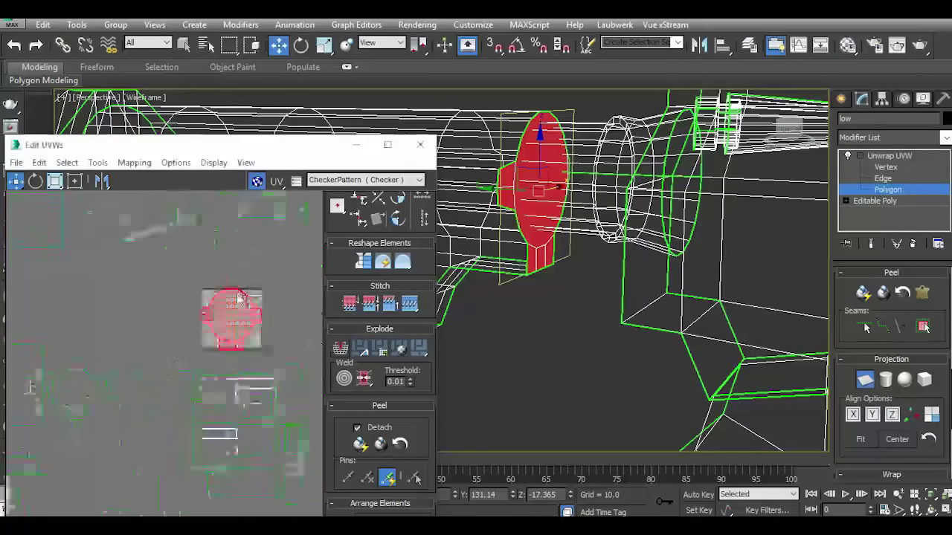
scroll(236, 295, up, 3)
click(101, 162)
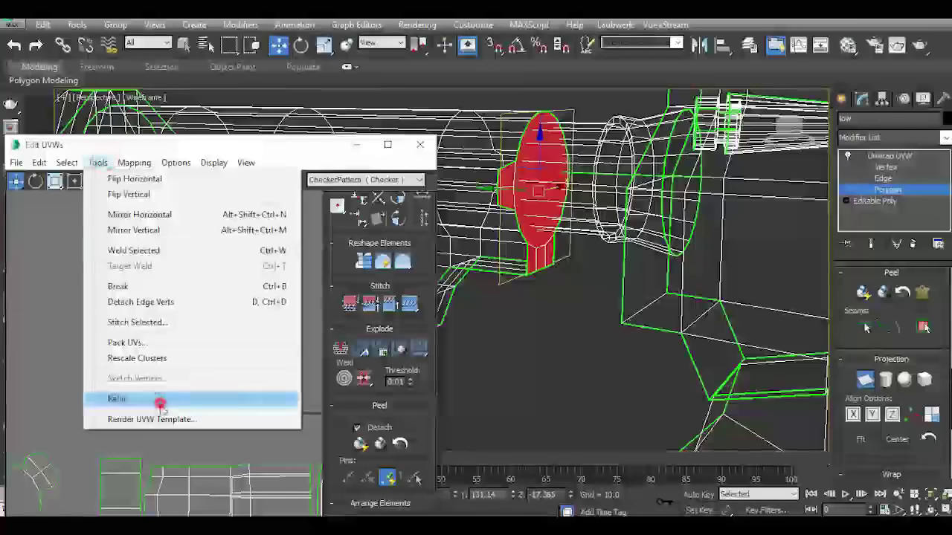
click(131, 397)
click(163, 268)
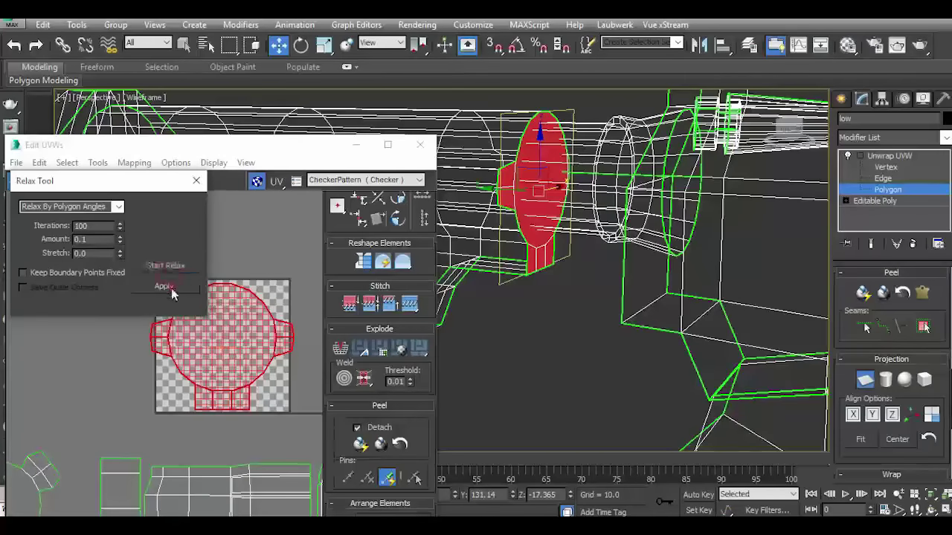
click(196, 181)
scroll(253, 313, down, 3)
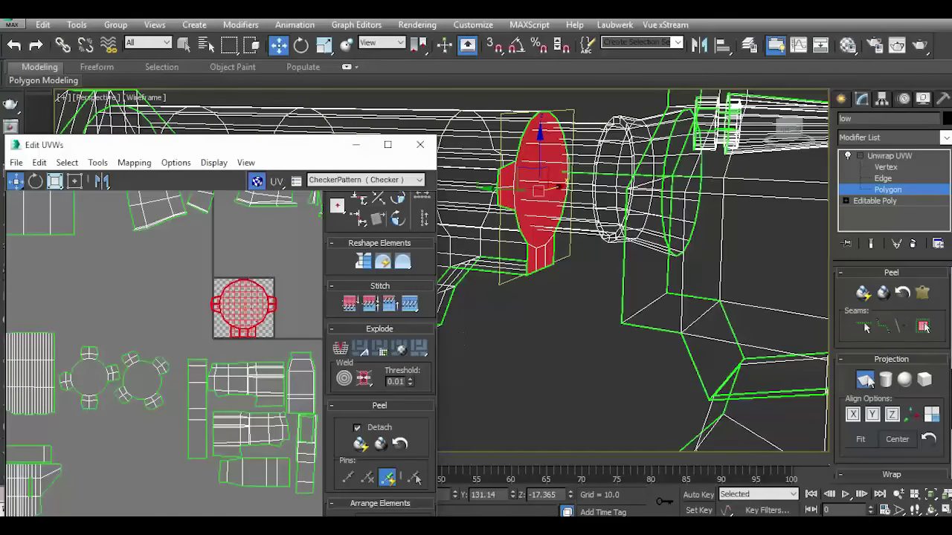
click(865, 380)
scroll(250, 311, down, 3)
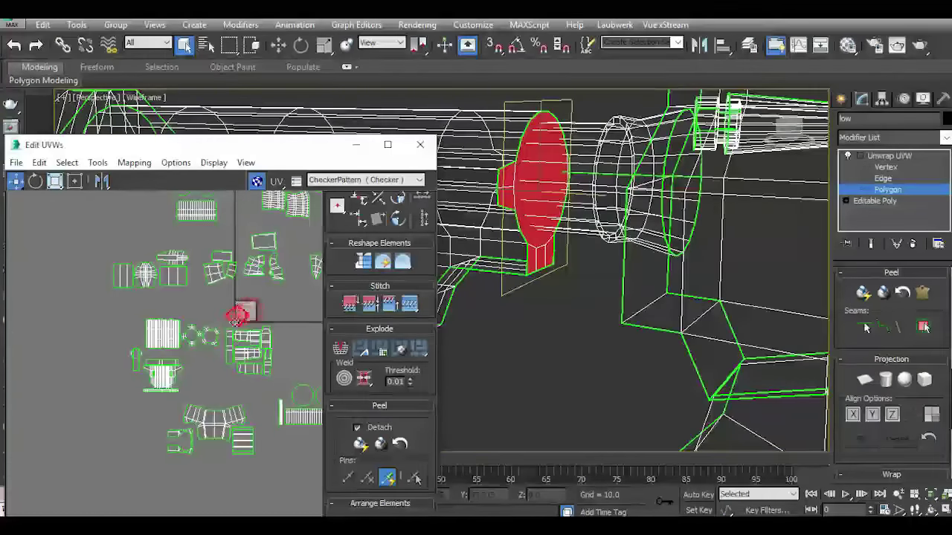
drag(236, 318, 199, 359)
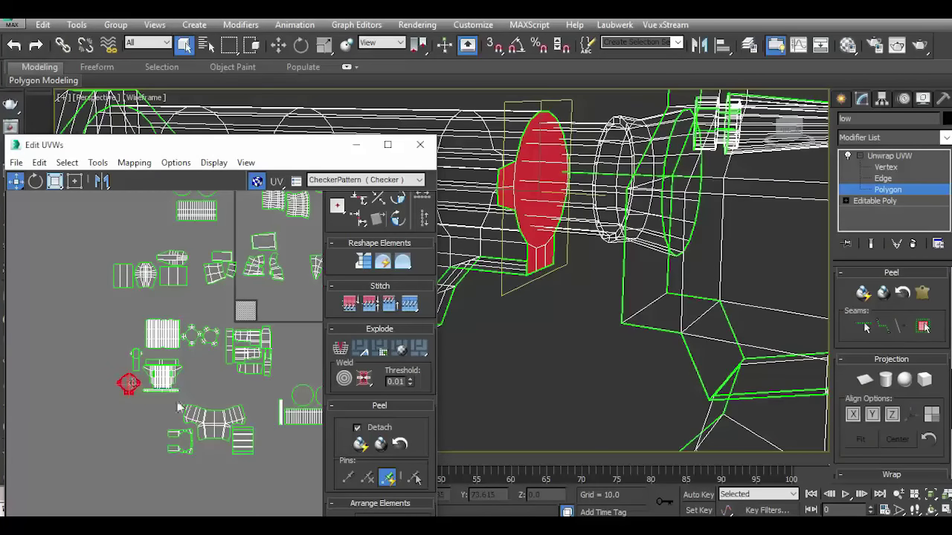
Select all rifle polygons and pack every UV island with Pack UVs.
click(202, 390)
key(ctrl+a)
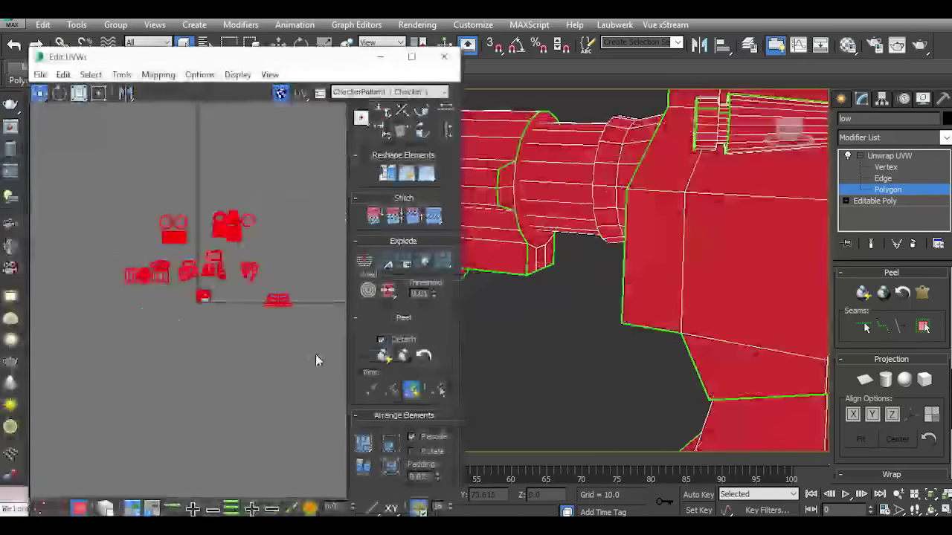
click(121, 75)
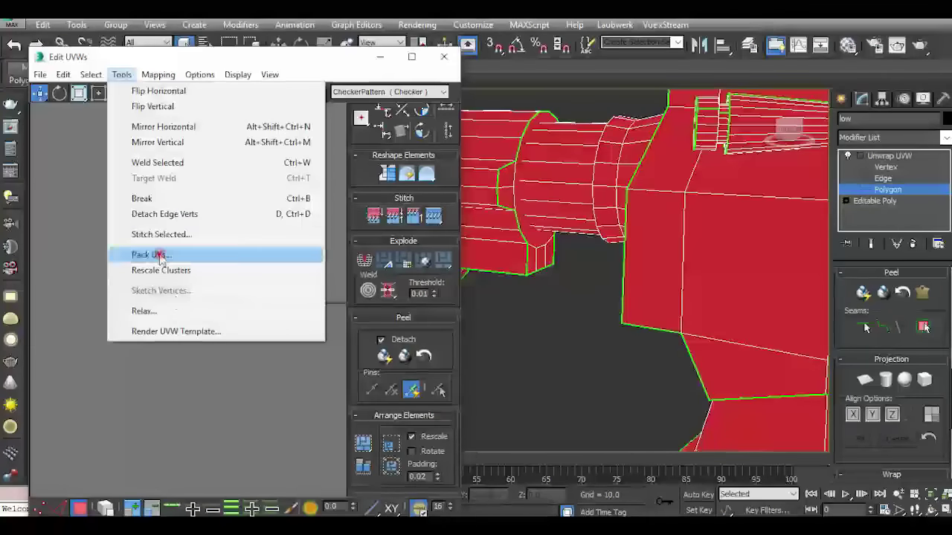
click(123, 251)
click(222, 177)
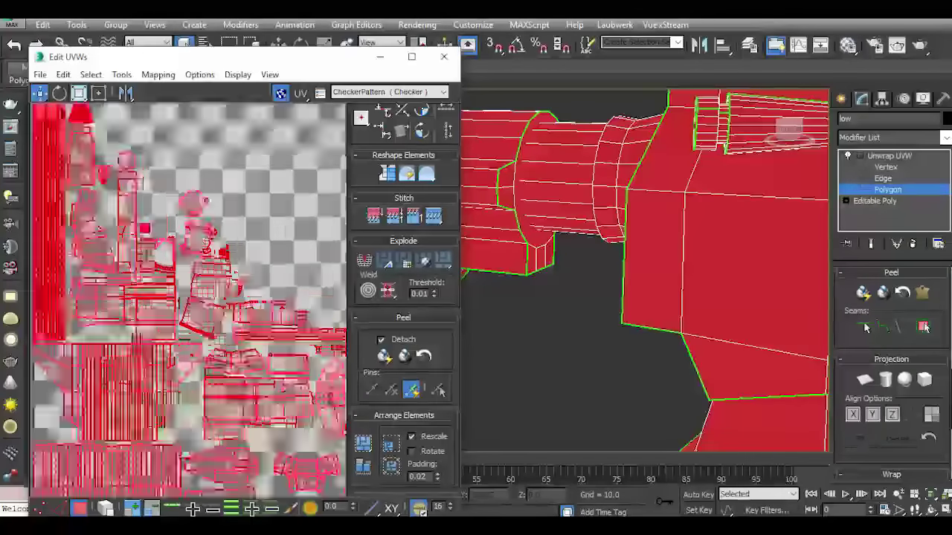
scroll(200, 238, up, 2)
scroll(186, 208, up, 2)
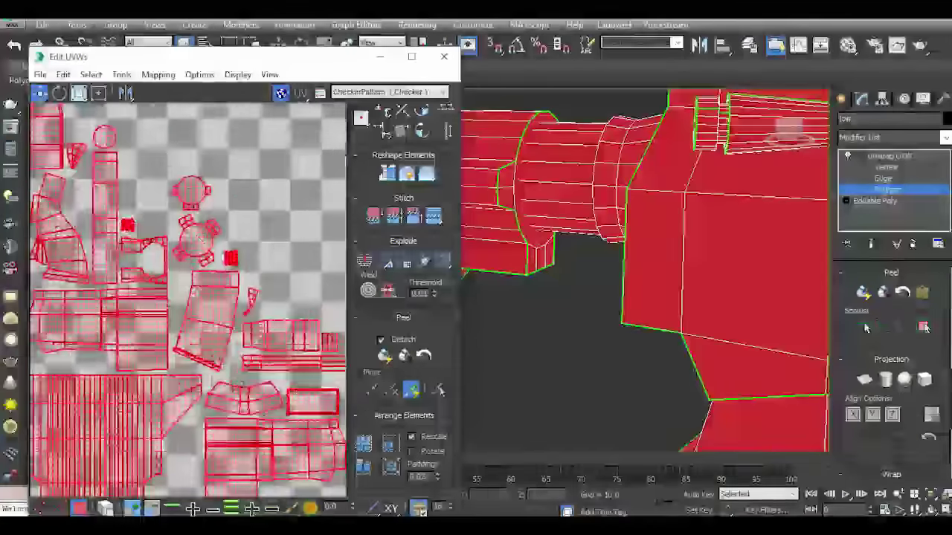
scroll(173, 175, up, 3)
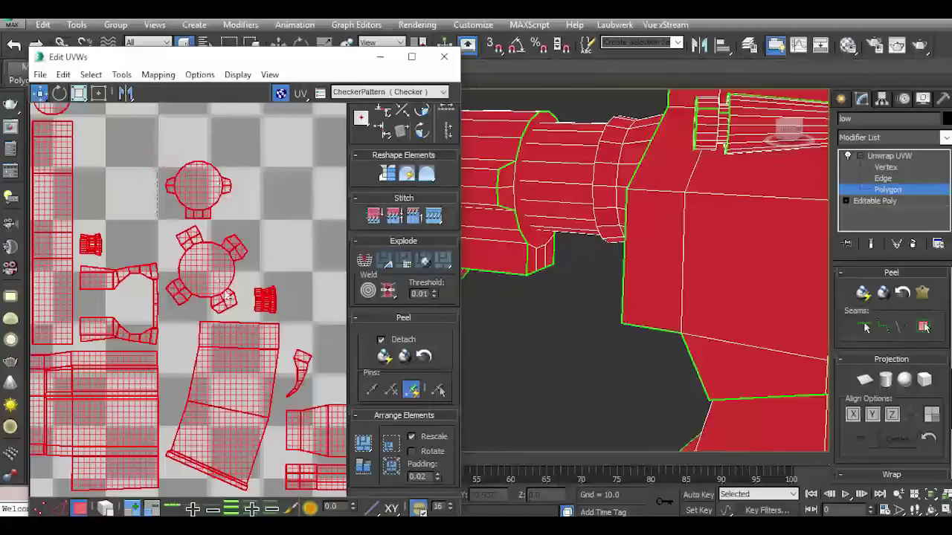
Select the two round UV islands and move them to the square's upper-right.
drag(228, 296, 240, 306)
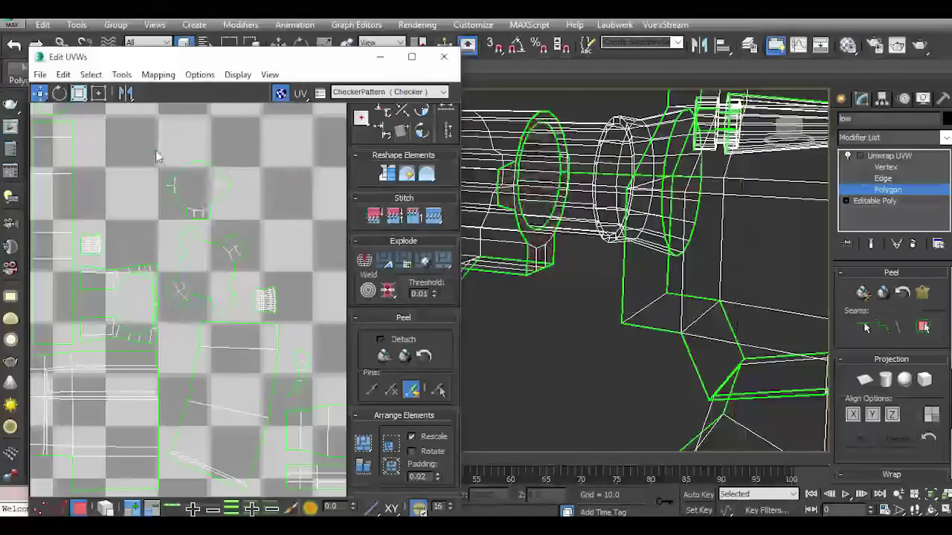
click(286, 153)
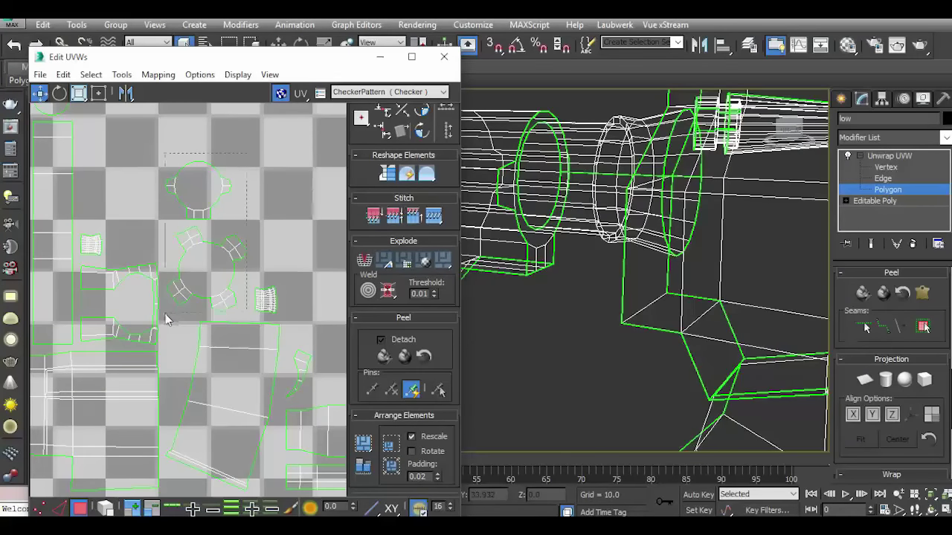
mouse_move(165, 318)
mouse_down()
mouse_move(195, 253)
mouse_move(176, 209)
mouse_up()
scroll(188, 316, down, 3)
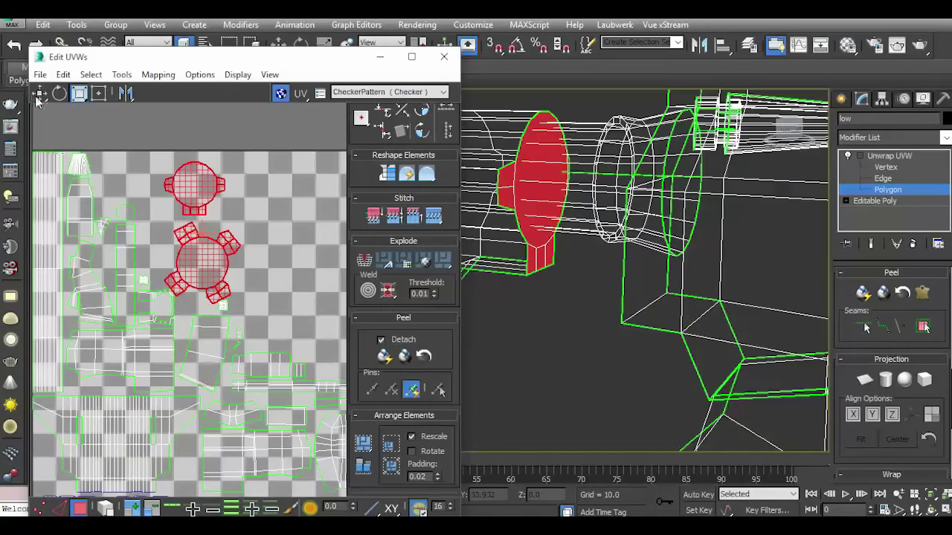
scroll(157, 260, down, 2)
drag(186, 256, 329, 271)
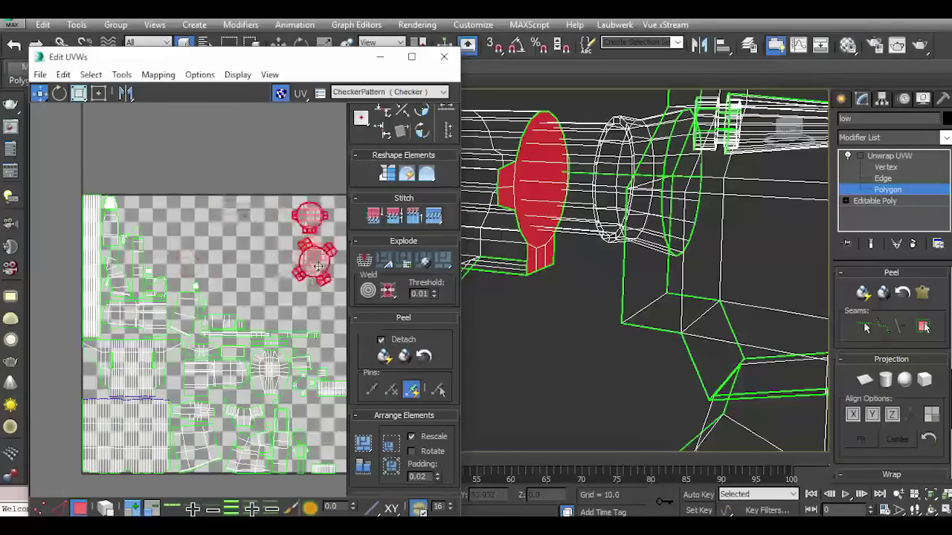
scroll(318, 272, up, 2)
scroll(298, 245, down, 2)
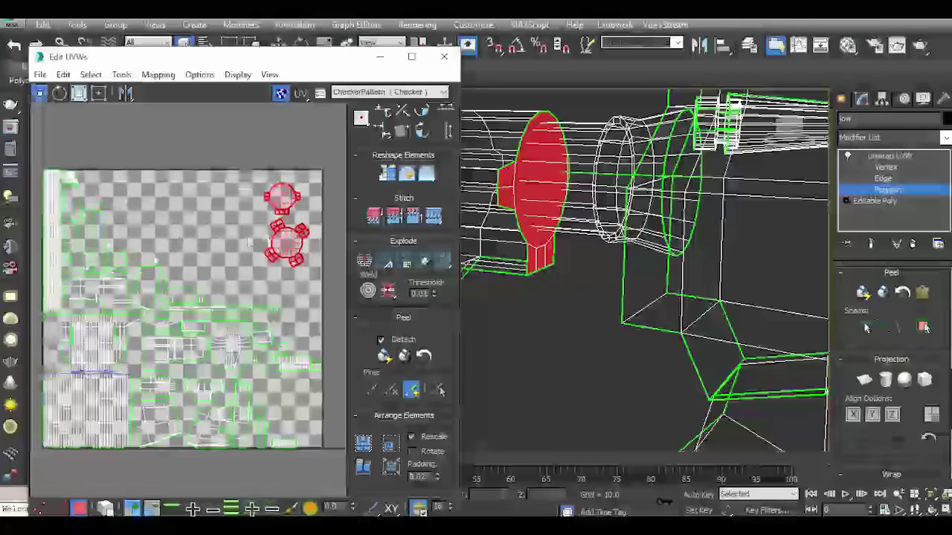
drag(297, 245, 293, 245)
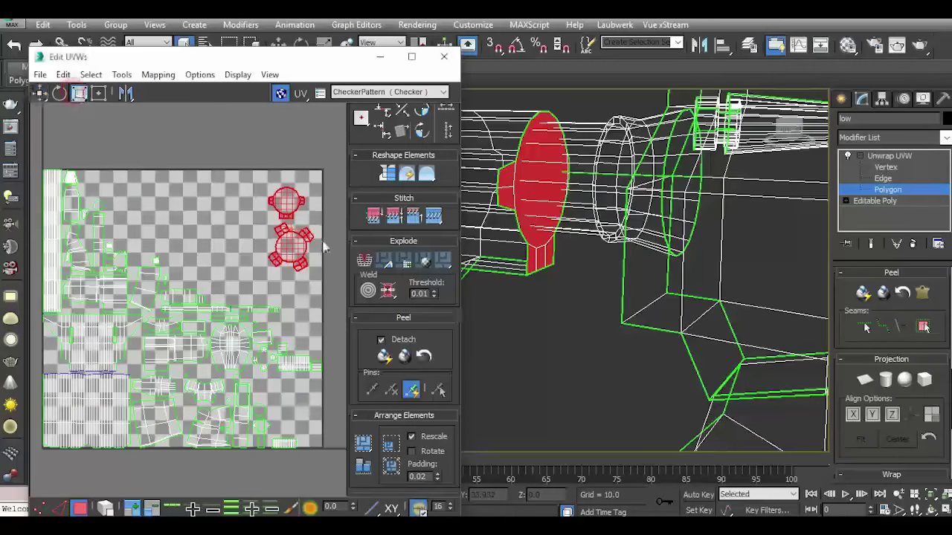
scroll(235, 268, up, 4)
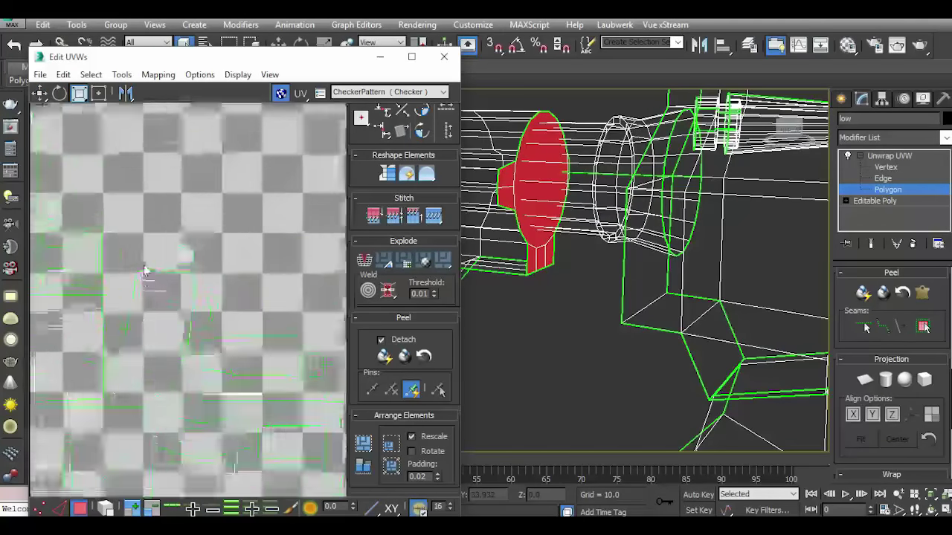
scroll(192, 253, down, 2)
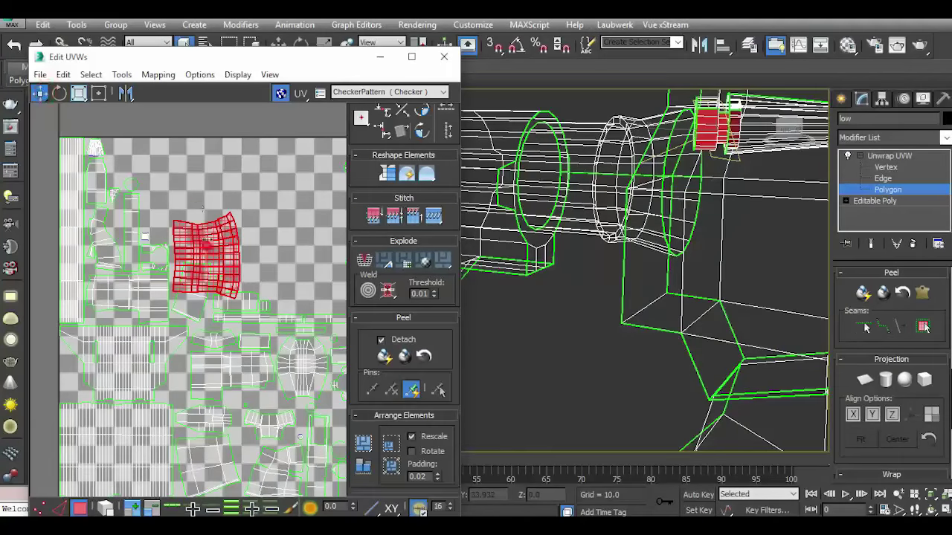
Move the red UV island up and right in the layout.
drag(203, 223, 276, 186)
scroll(288, 195, down, 2)
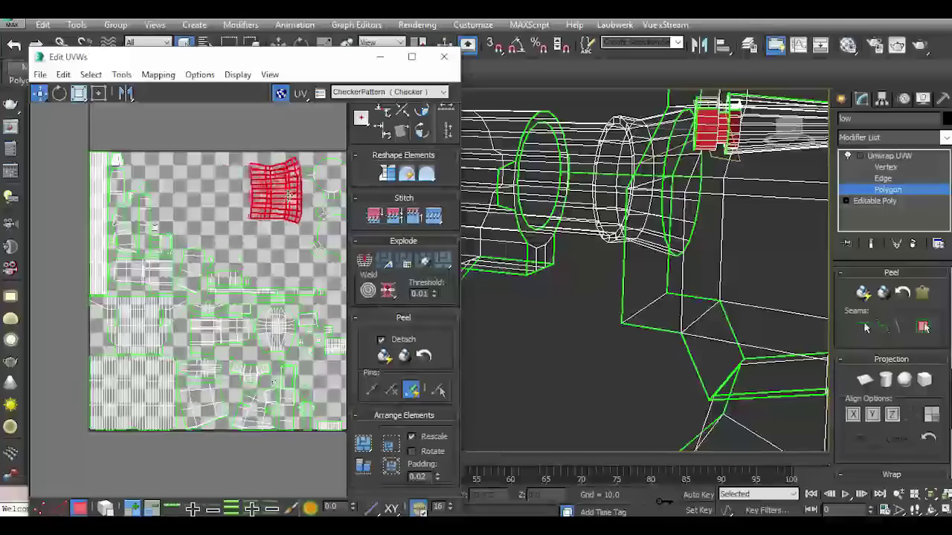
scroll(281, 232, up, 1)
scroll(281, 232, up, 2)
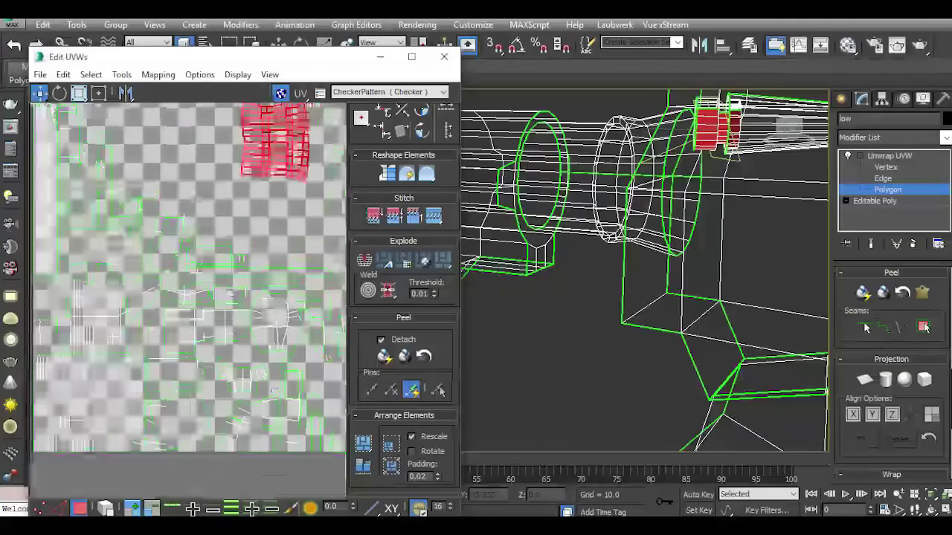
scroll(206, 242, up, 2)
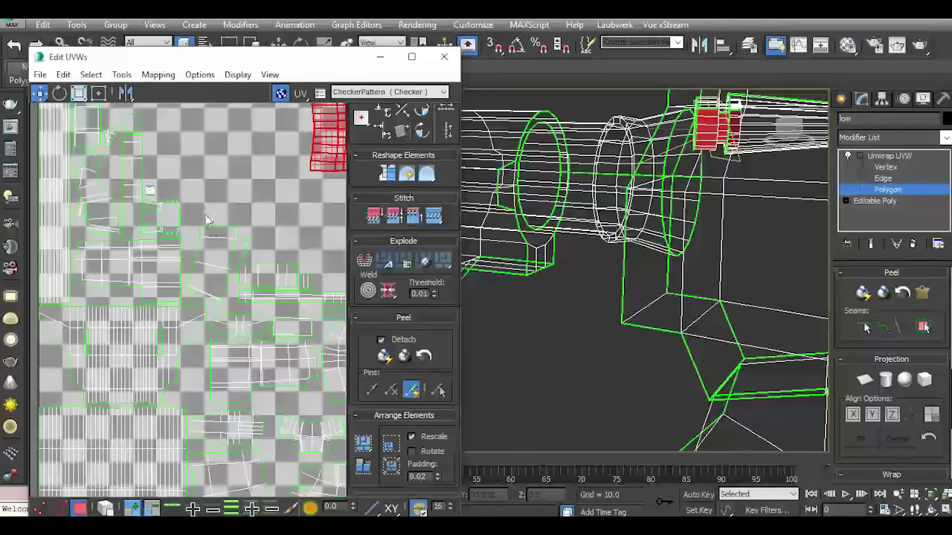
drag(206, 220, 227, 307)
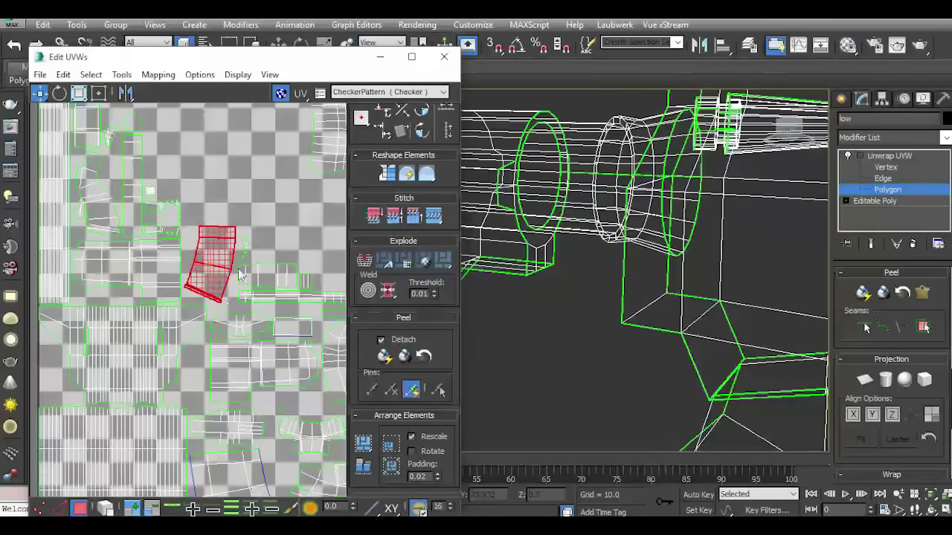
scroll(216, 264, up, 3)
scroll(159, 257, down, 3)
scroll(159, 259, up, 1)
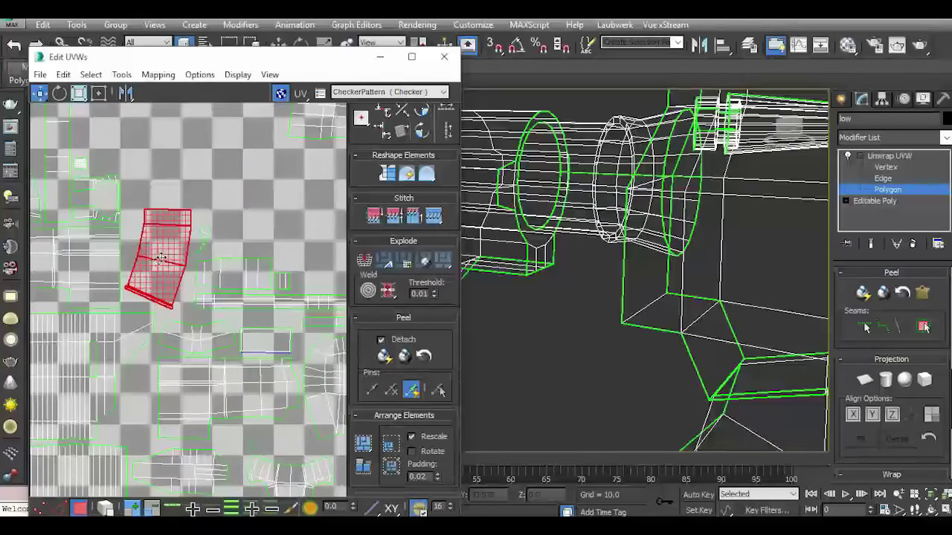
middle_drag(157, 250, 231, 312)
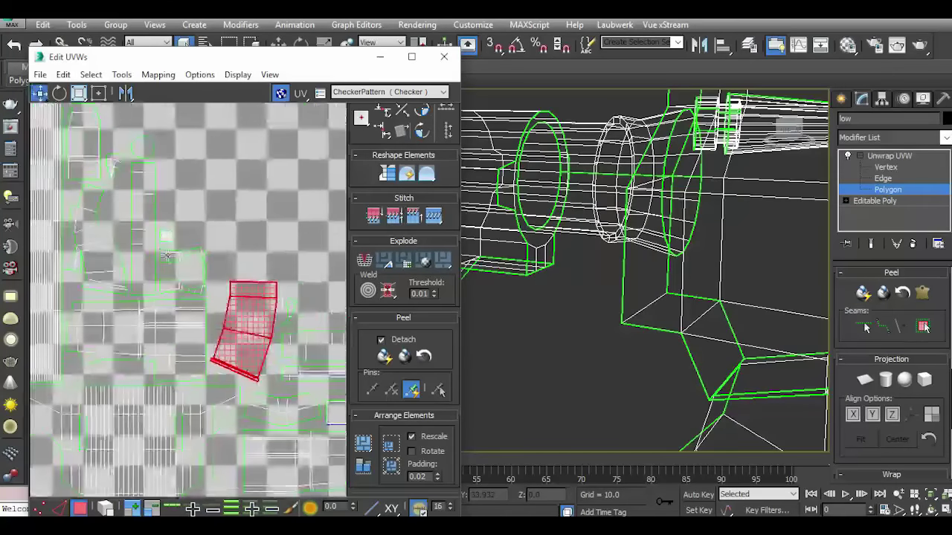
scroll(158, 235, up, 3)
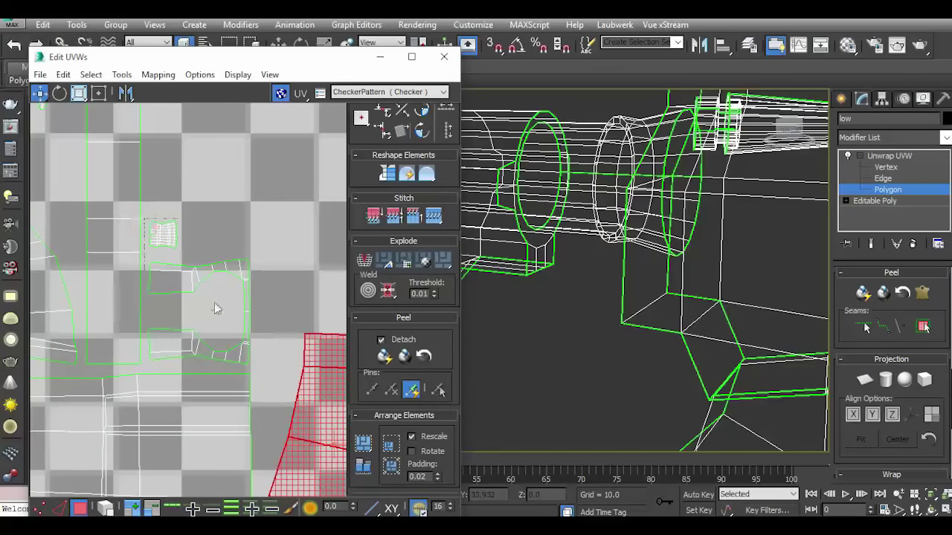
Move the small front-part islands up and right and enlarge the small top island.
drag(264, 363, 268, 366)
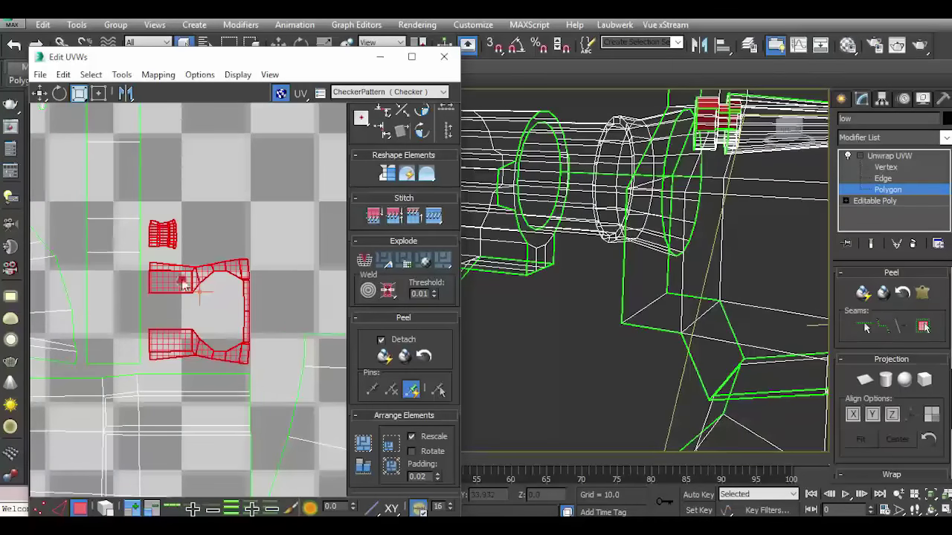
scroll(184, 285, up, 3)
scroll(186, 283, down, 3)
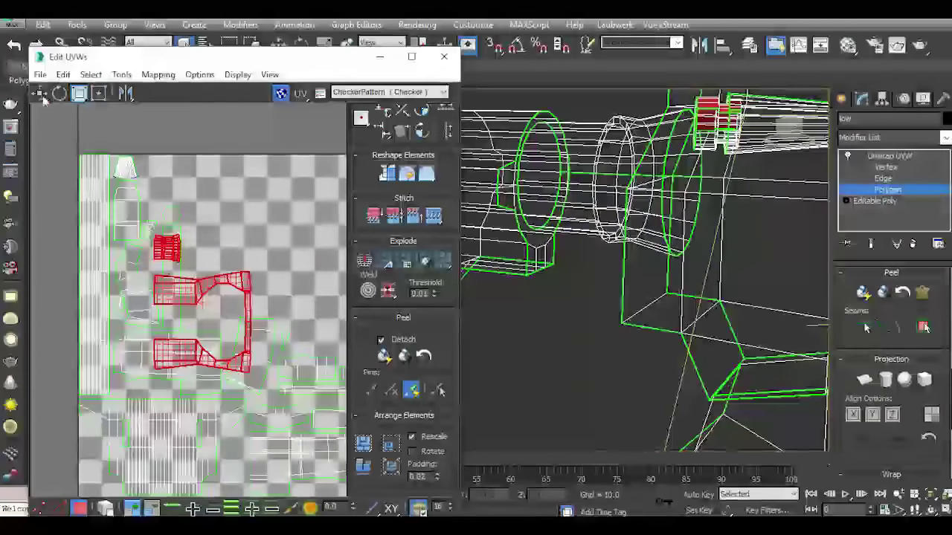
click(42, 96)
mouse_move(222, 281)
mouse_down()
mouse_move(298, 216)
mouse_move(248, 214)
mouse_up()
click(79, 93)
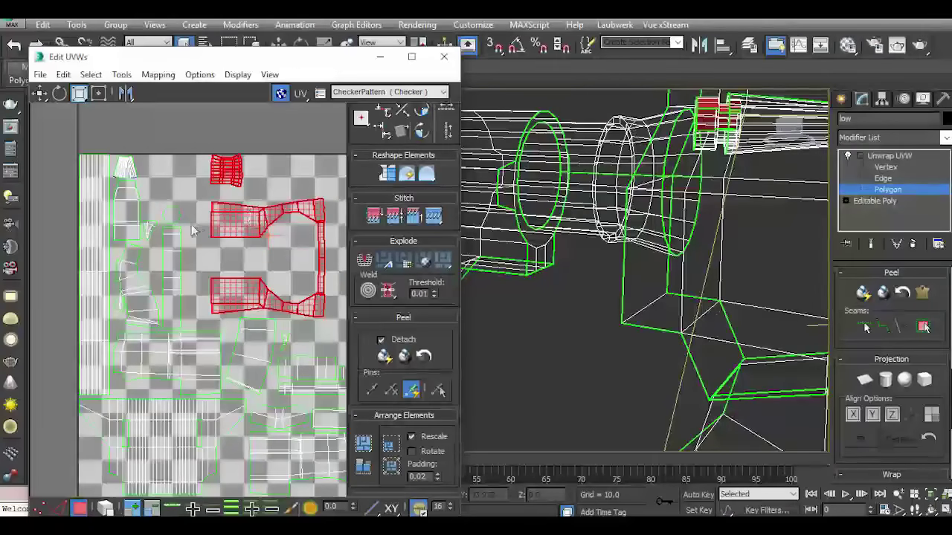
scroll(222, 222, down, 2)
scroll(222, 222, down, 2)
scroll(212, 222, up, 3)
scroll(209, 208, up, 3)
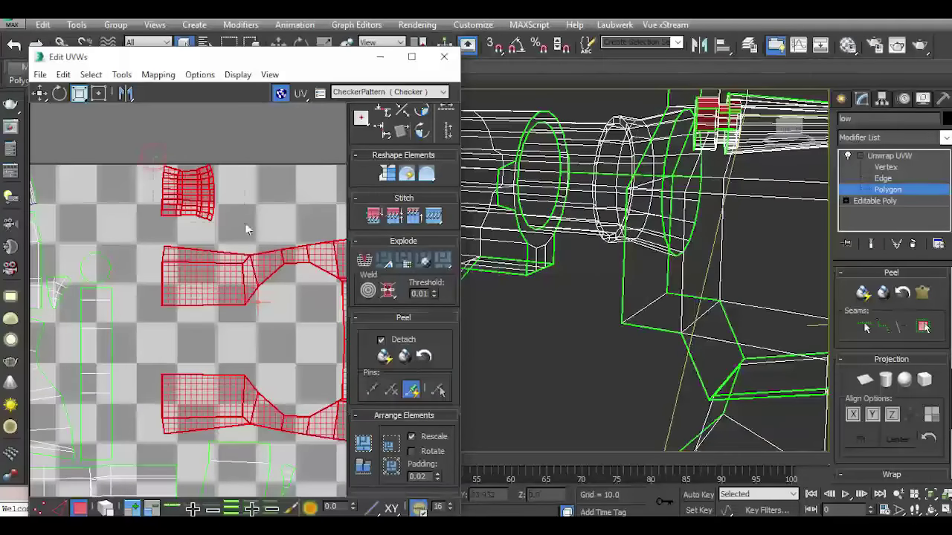
click(187, 192)
drag(161, 166, 134, 137)
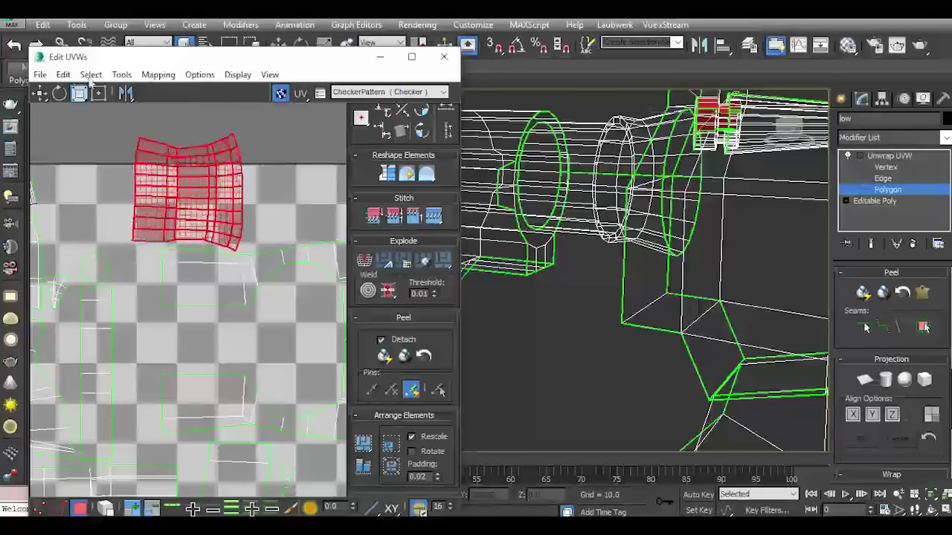
Shift another barrel island down and slightly left, then scale it up slightly.
click(39, 92)
scroll(182, 215, down, 5)
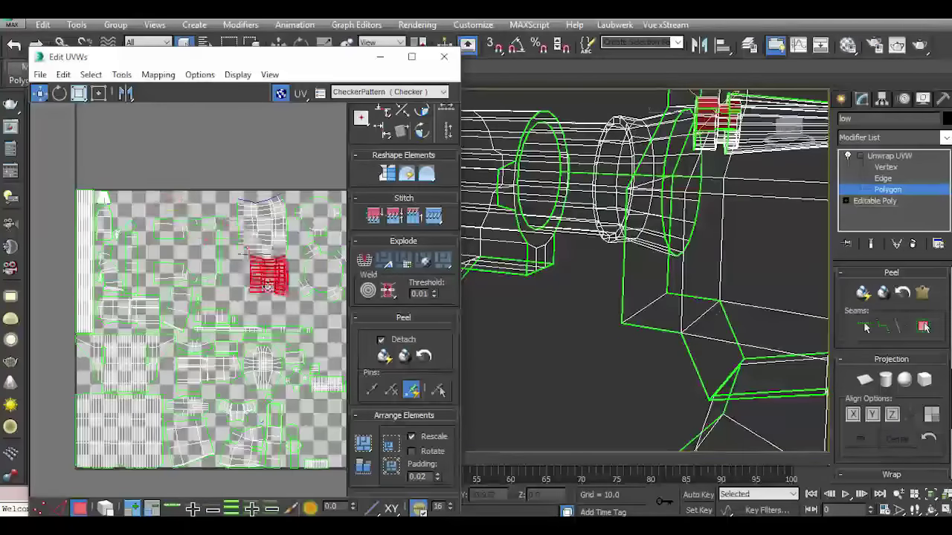
drag(268, 287, 261, 292)
scroll(255, 277, up, 2)
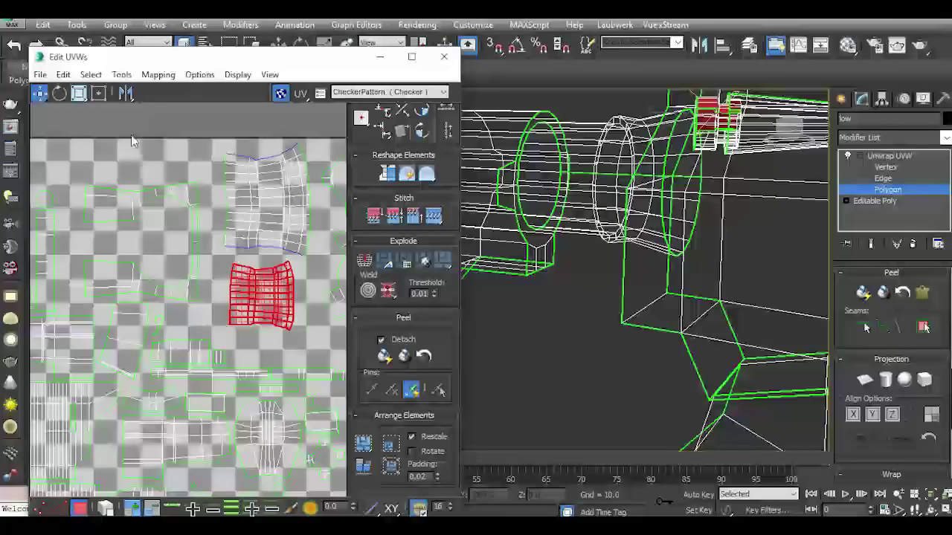
click(78, 94)
drag(261, 284, 254, 281)
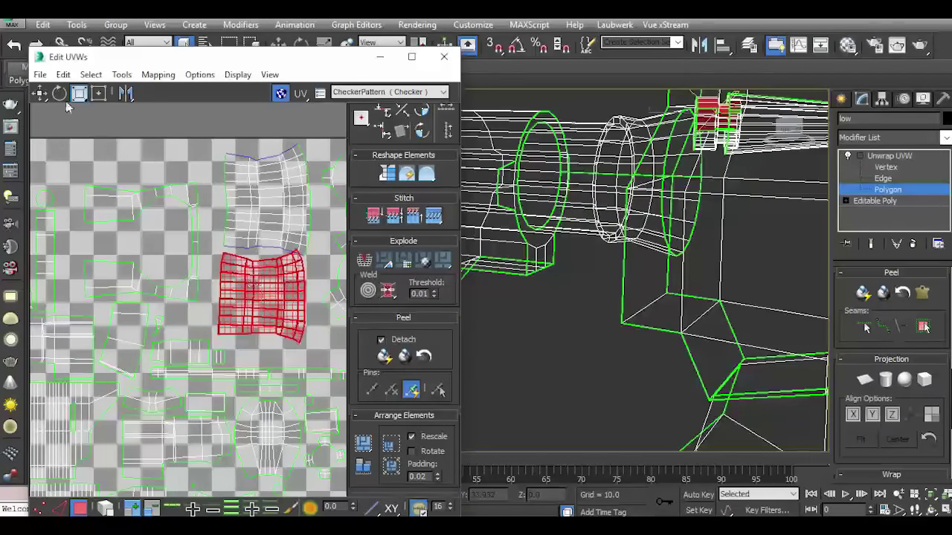
key(w)
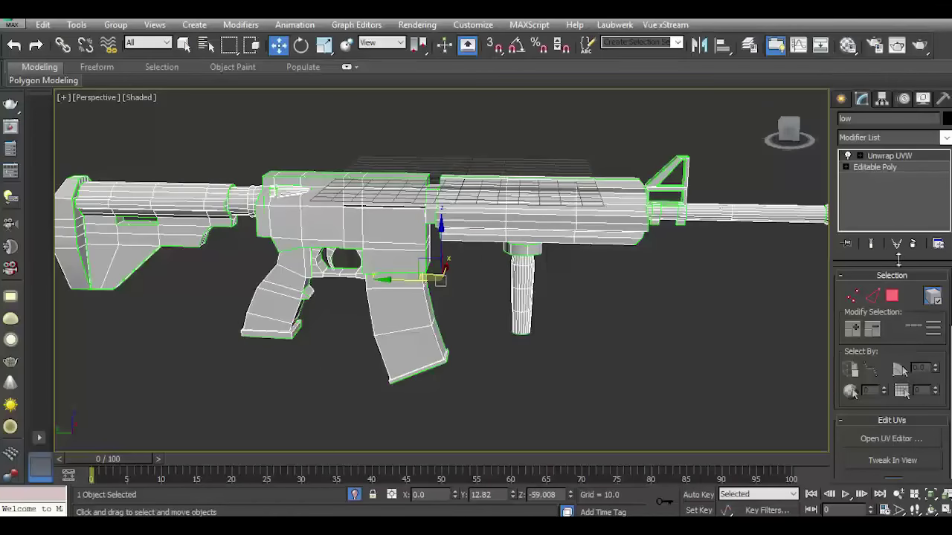
Orbit and zoom around the rifle to inspect it, clearing the current selection.
scroll(518, 258, up, 3)
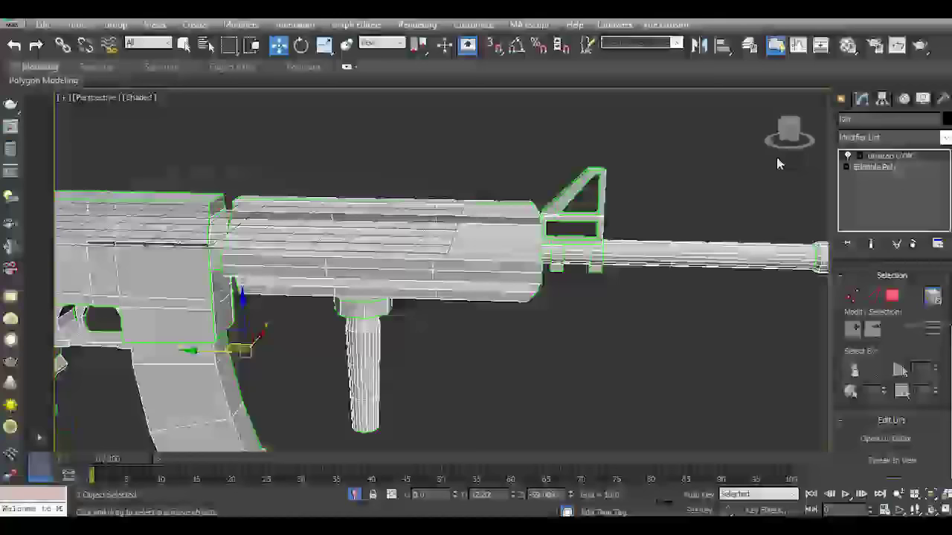
drag(786, 127, 774, 138)
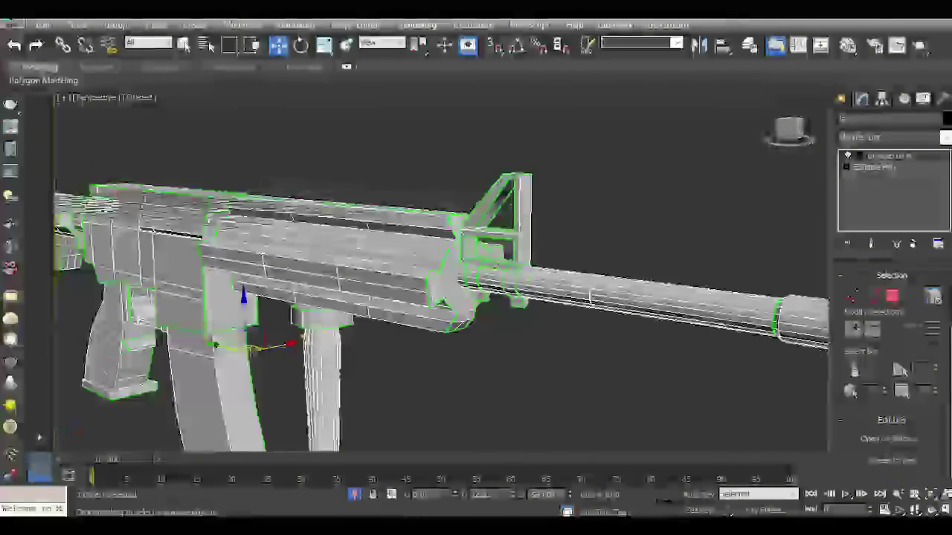
scroll(671, 238, up, 5)
click(672, 232)
scroll(601, 201, up, 2)
scroll(573, 296, up, 2)
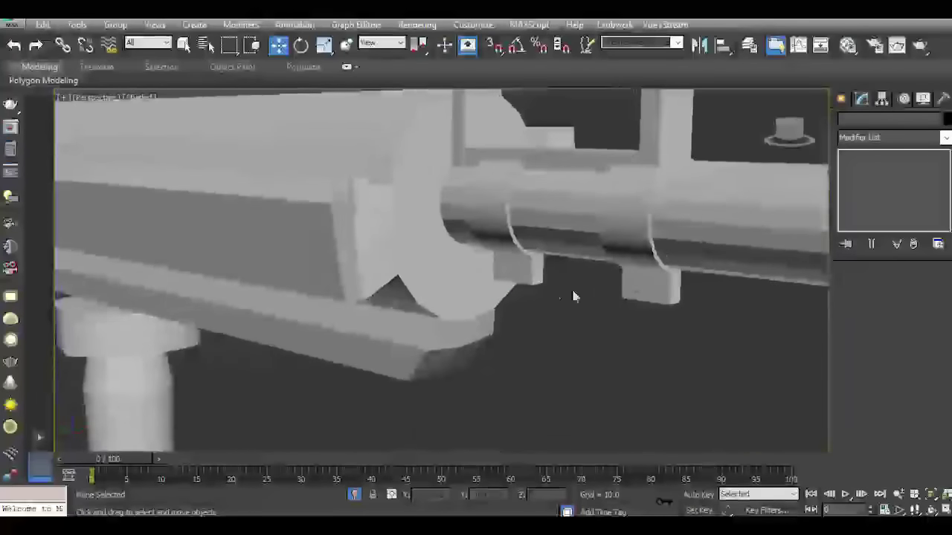
scroll(573, 296, down, 2)
scroll(319, 357, down, 2)
From a low view of the magazine and foregrip, select the whole rifle and open its UV editor.
mouse_move(319, 357)
alt+middle_down()
mouse_move(586, 161)
mouse_move(524, 244)
mouse_move(457, 272)
mouse_move(556, 219)
alt+middle_up()
scroll(456, 272, down, 5)
scroll(441, 268, up, 1)
scroll(441, 268, down, 2)
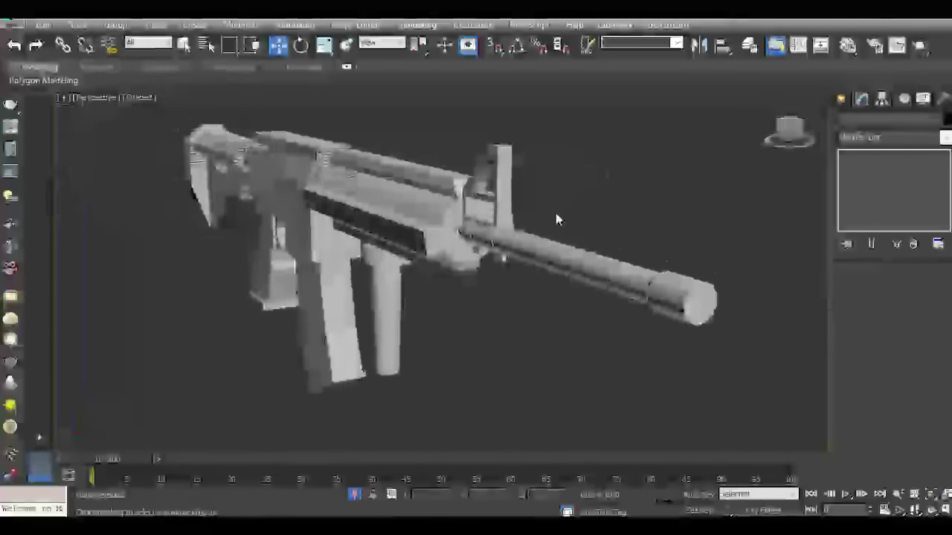
click(633, 264)
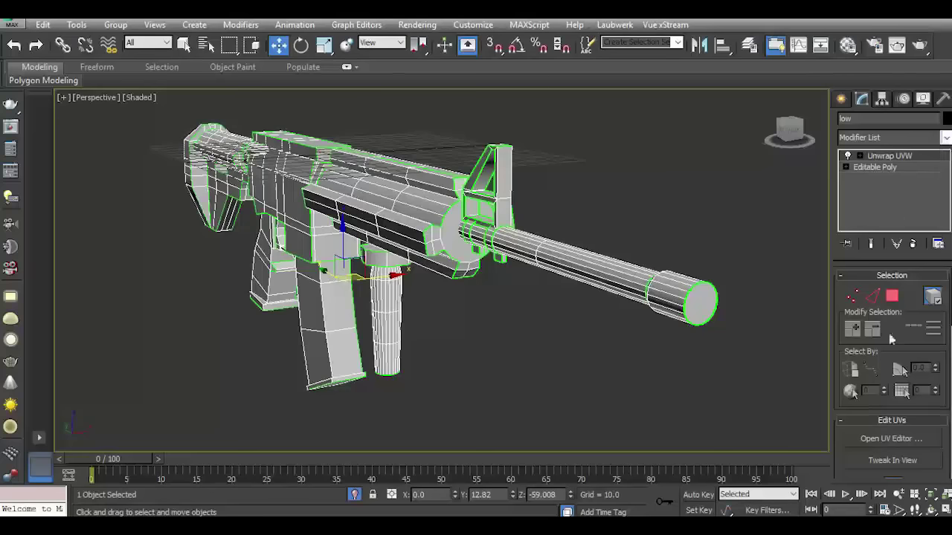
click(886, 439)
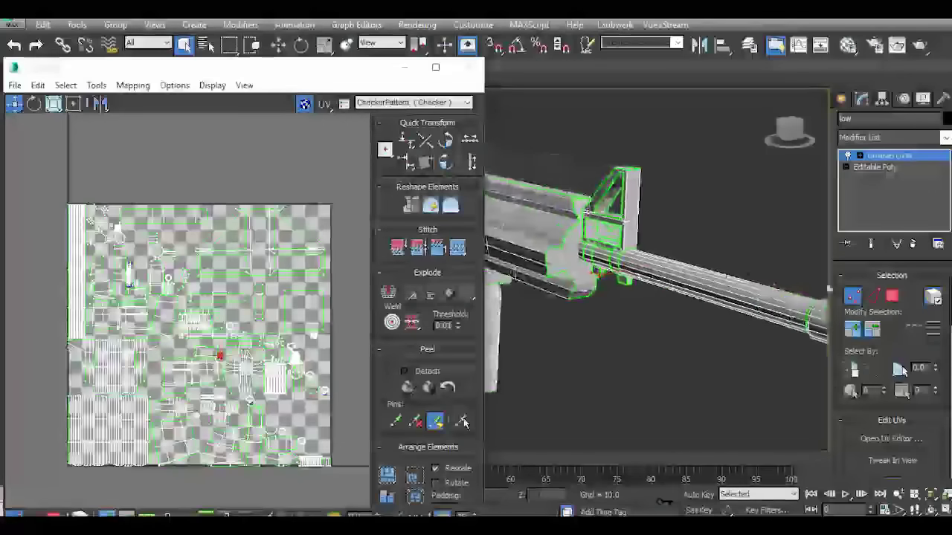
Switch to UV polygon selection and select the foregrip's faces.
click(891, 297)
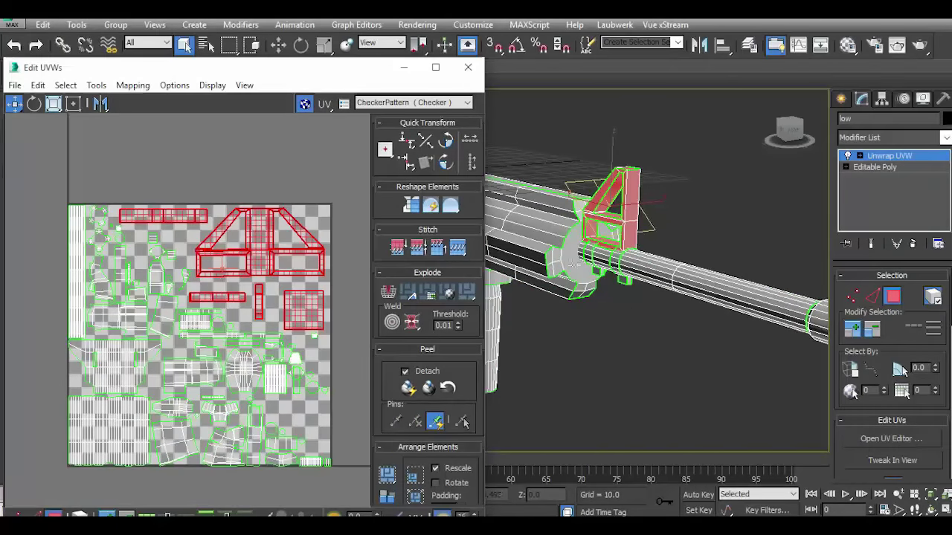
alt+middle_drag(632, 268, 662, 322)
click(662, 321)
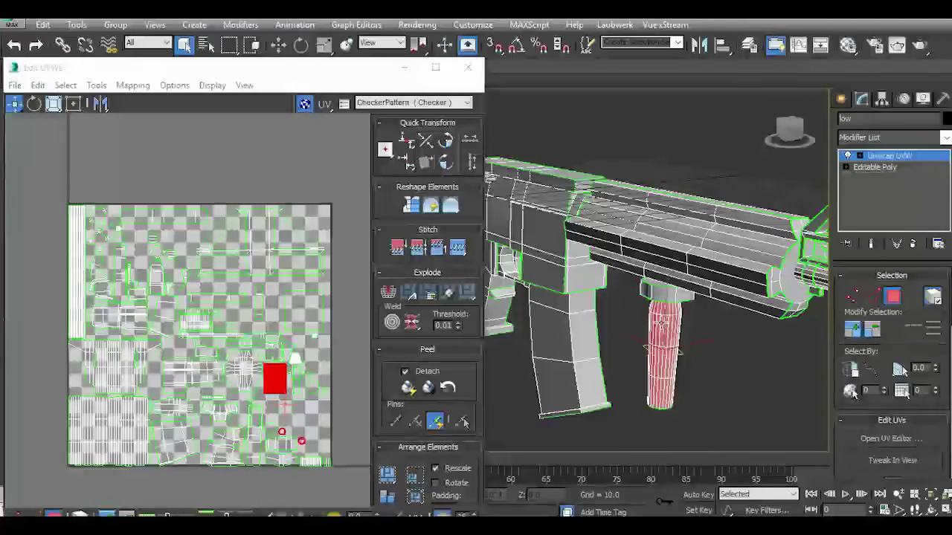
scroll(271, 349, up, 2)
scroll(271, 349, up, 2)
scroll(275, 359, down, 2)
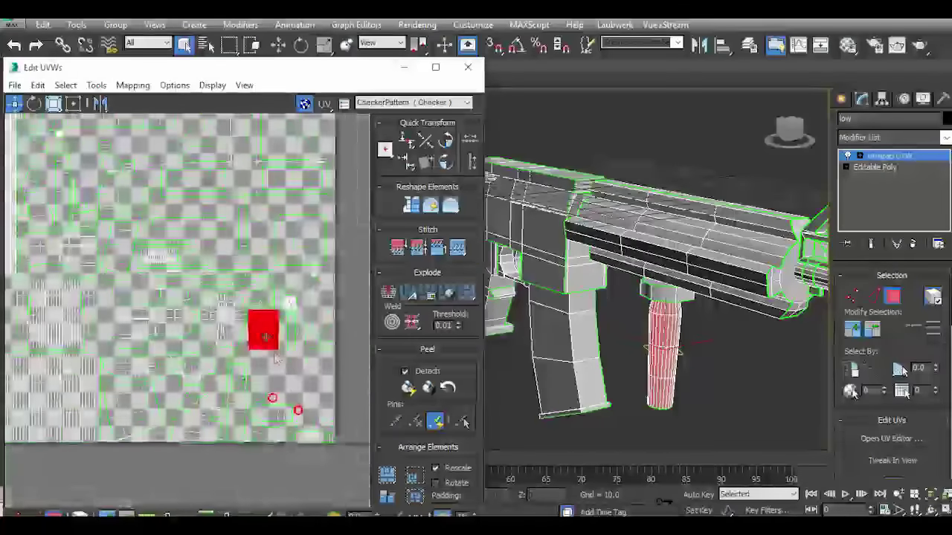
scroll(283, 357, up, 3)
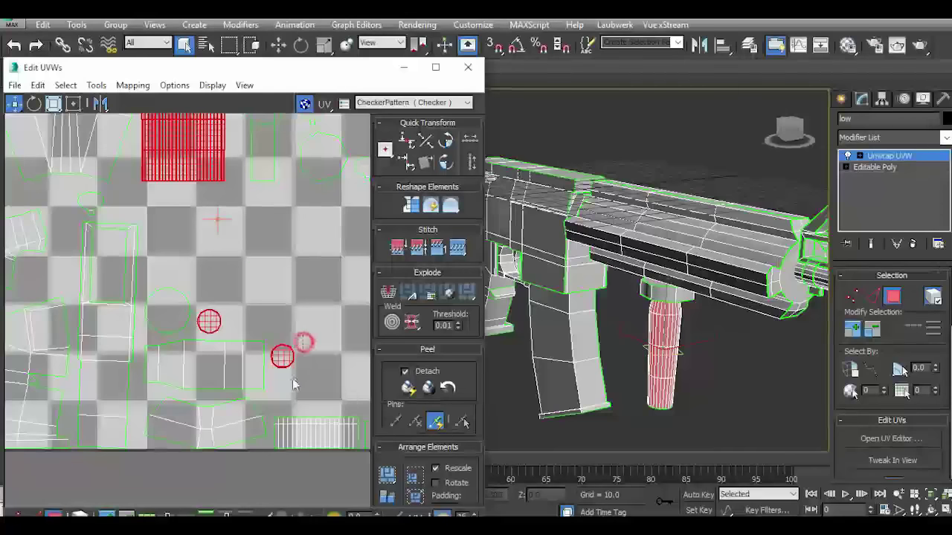
Enlarge the foregrip's circular UV islands, including the end-cap circle, and move them up and right.
click(283, 356)
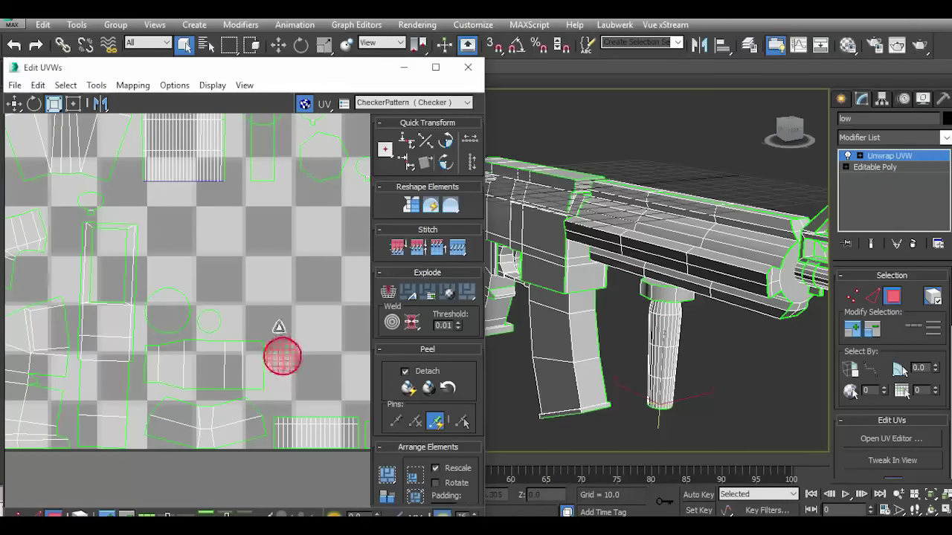
drag(279, 327, 274, 263)
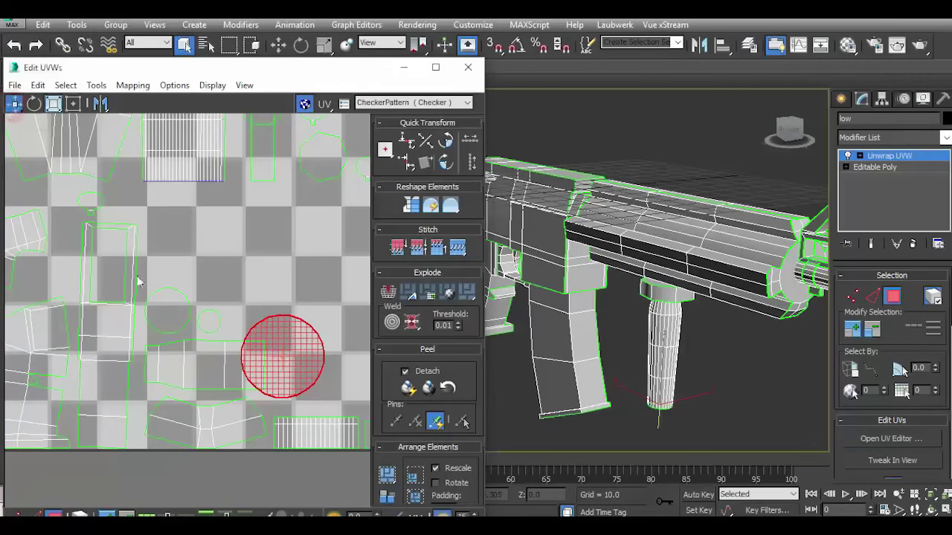
scroll(137, 281, down, 2)
drag(246, 322, 277, 265)
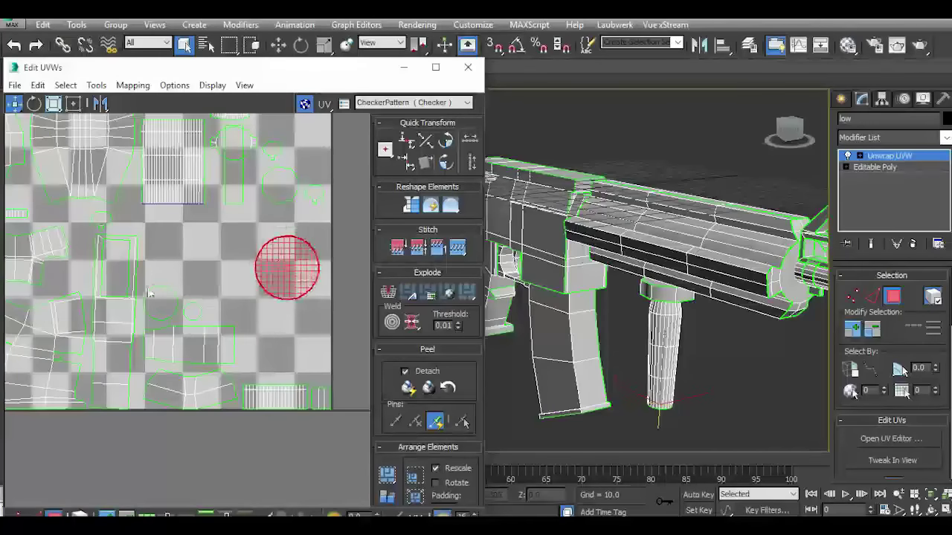
scroll(149, 294, up, 3)
click(680, 347)
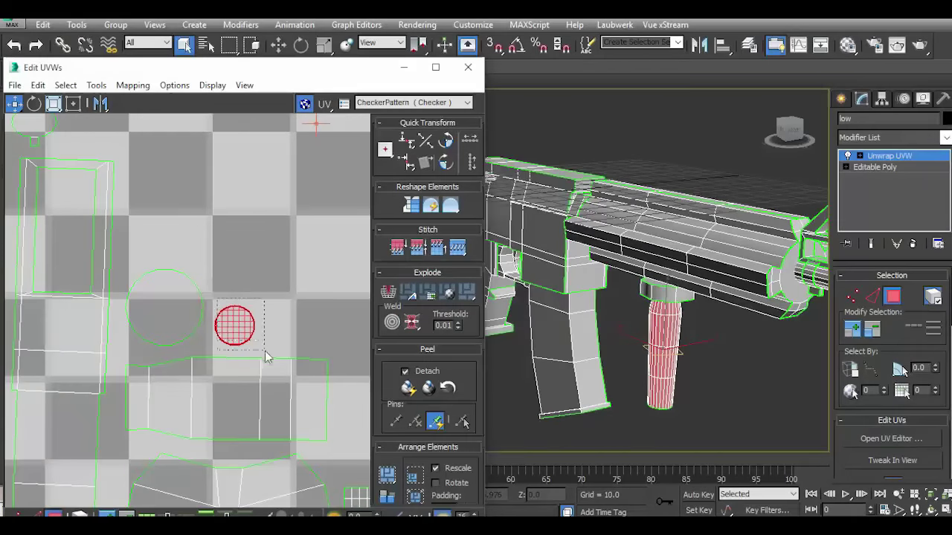
drag(216, 301, 265, 351)
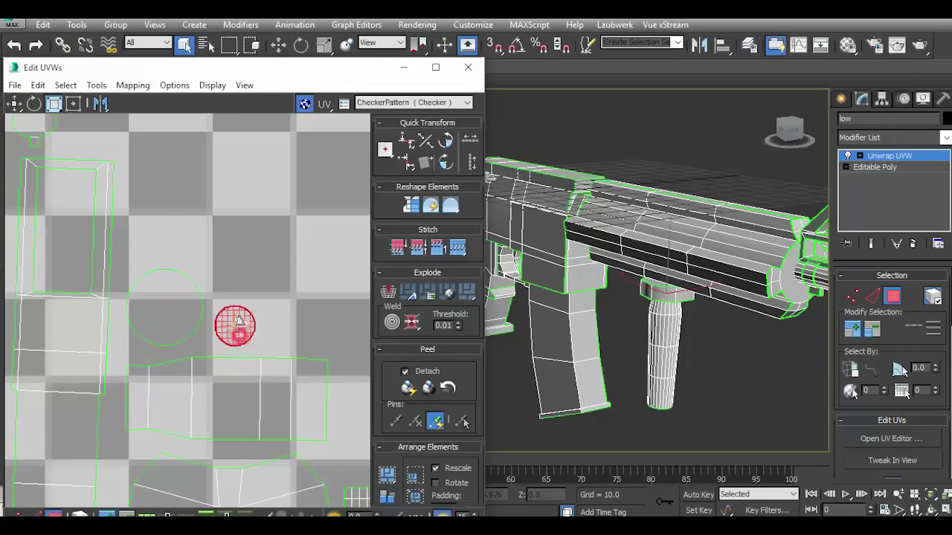
mouse_move(238, 322)
mouse_down()
mouse_move(231, 270)
mouse_move(206, 238)
mouse_up()
scroll(170, 348, down, 3)
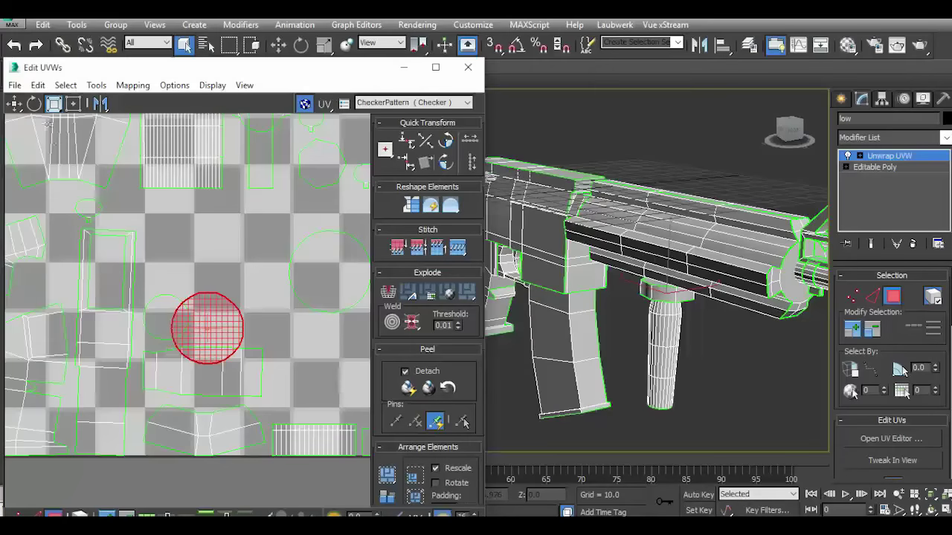
mouse_move(205, 322)
mouse_down()
mouse_move(233, 248)
mouse_move(186, 238)
mouse_up()
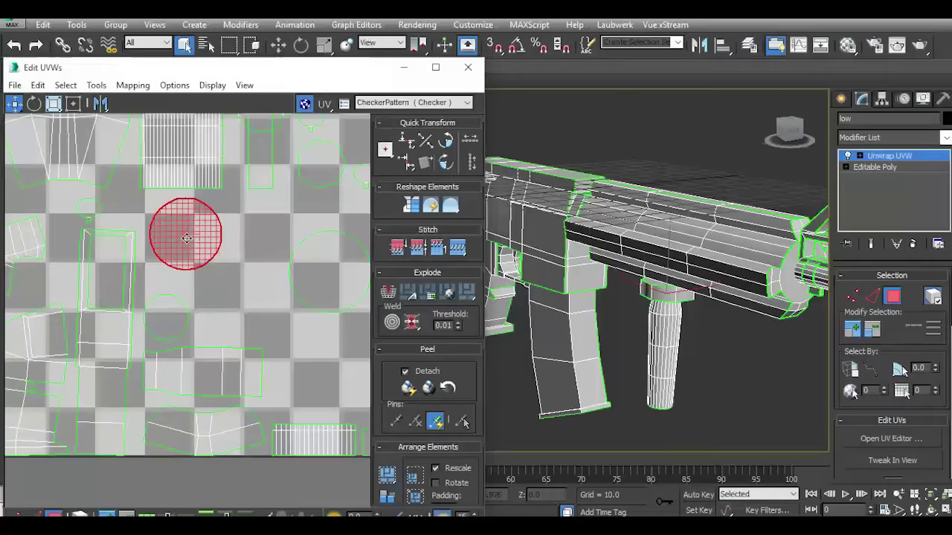
Check the smaller circle and top octagon, select all UVs, and close the Edit UVWs window.
click(168, 324)
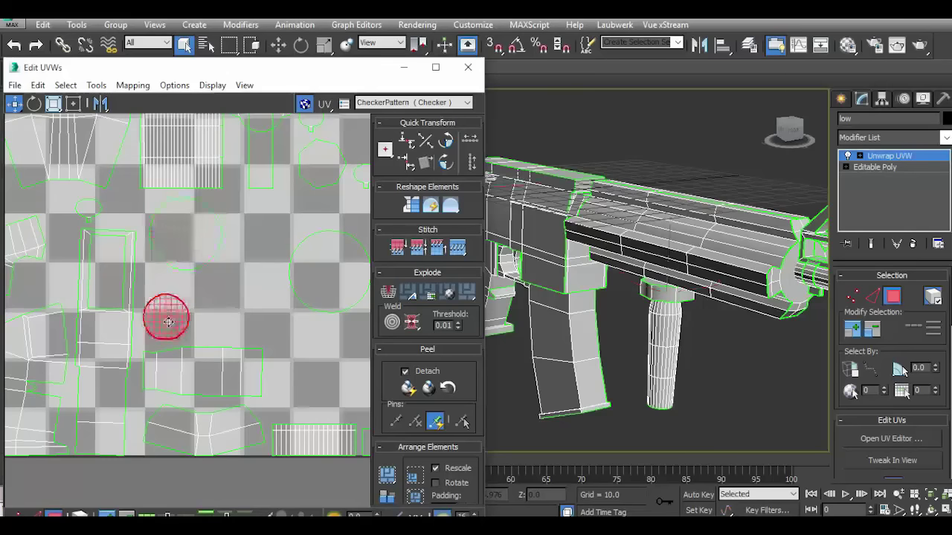
click(661, 291)
scroll(204, 330, down, 3)
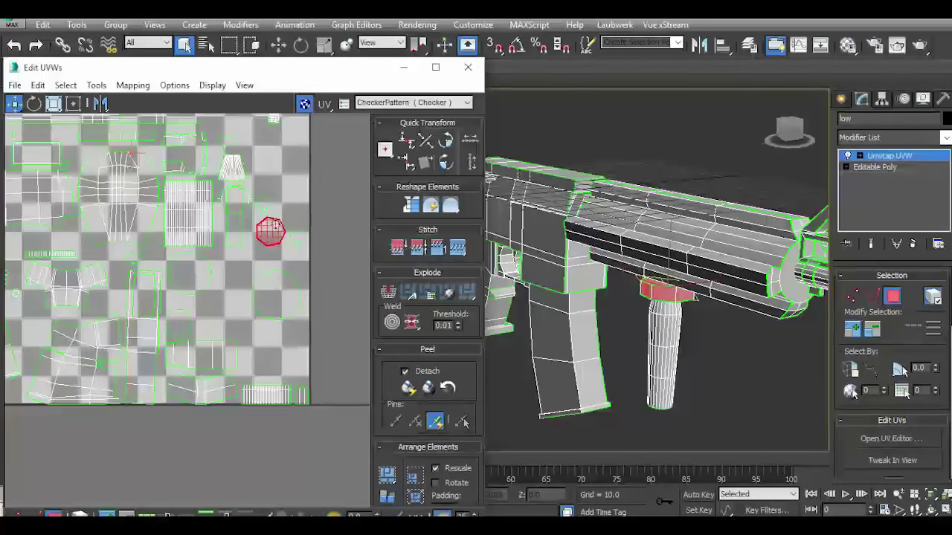
scroll(262, 321, down, 2)
scroll(285, 375, down, 3)
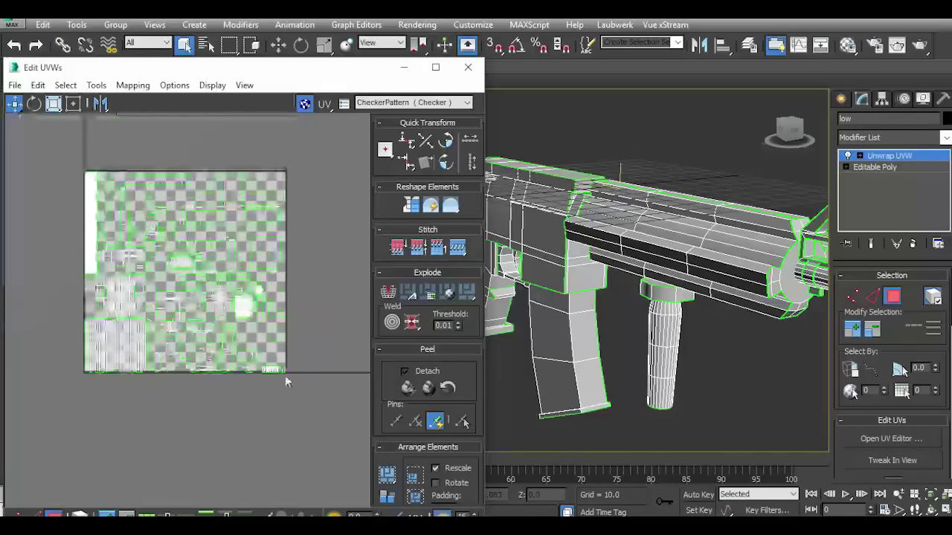
drag(324, 406, 324, 407)
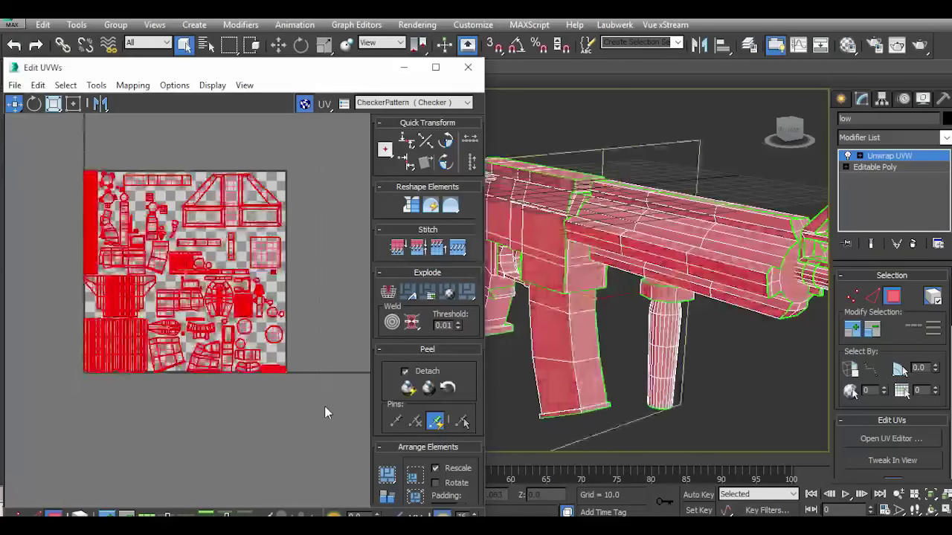
click(468, 69)
click(892, 156)
Add a Smooth modifier to the low-poly rifle with smoothing group 1 ticked.
click(784, 349)
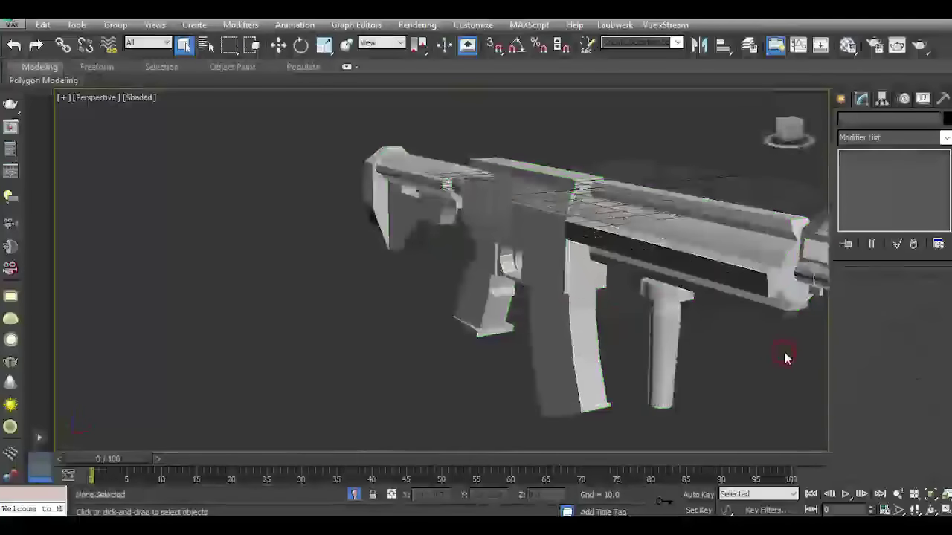
click(803, 279)
key(w)
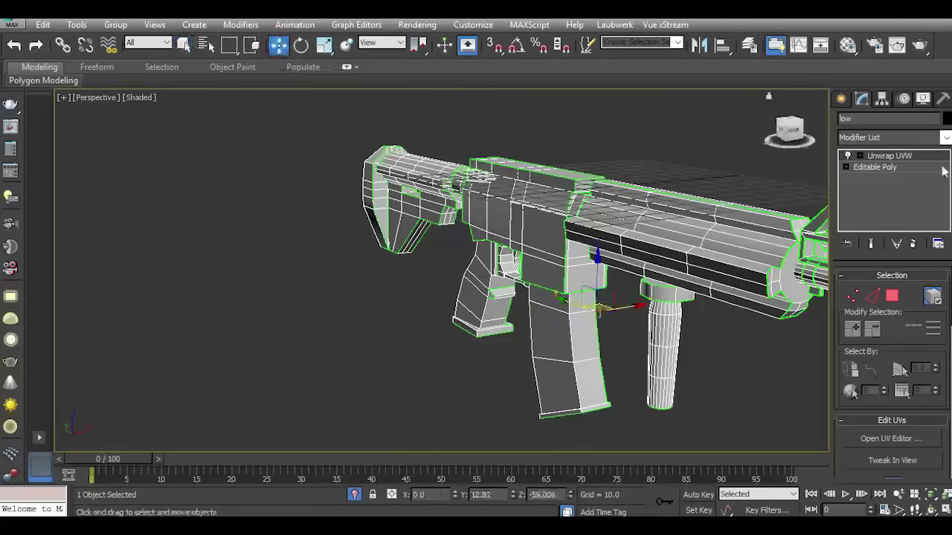
click(945, 137)
drag(945, 160, 941, 418)
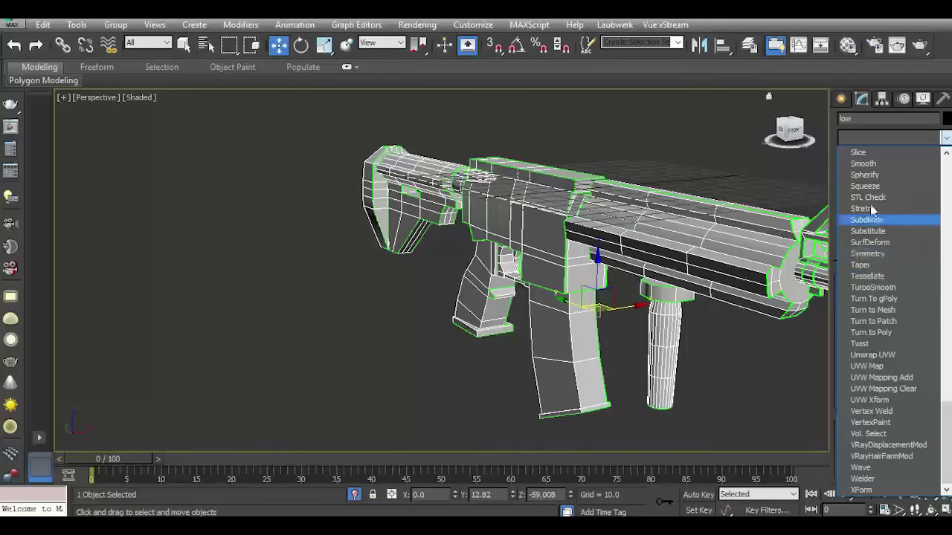
click(863, 164)
drag(790, 131, 793, 156)
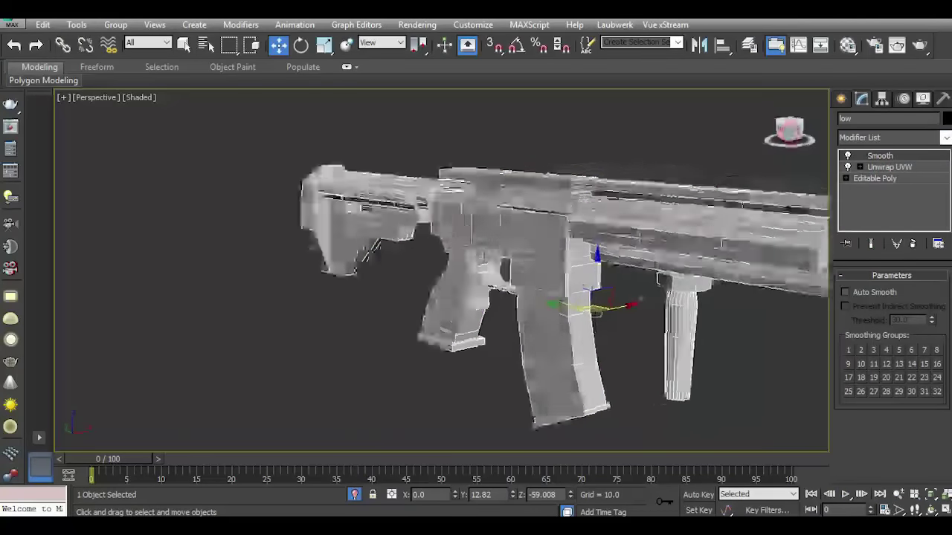
click(847, 349)
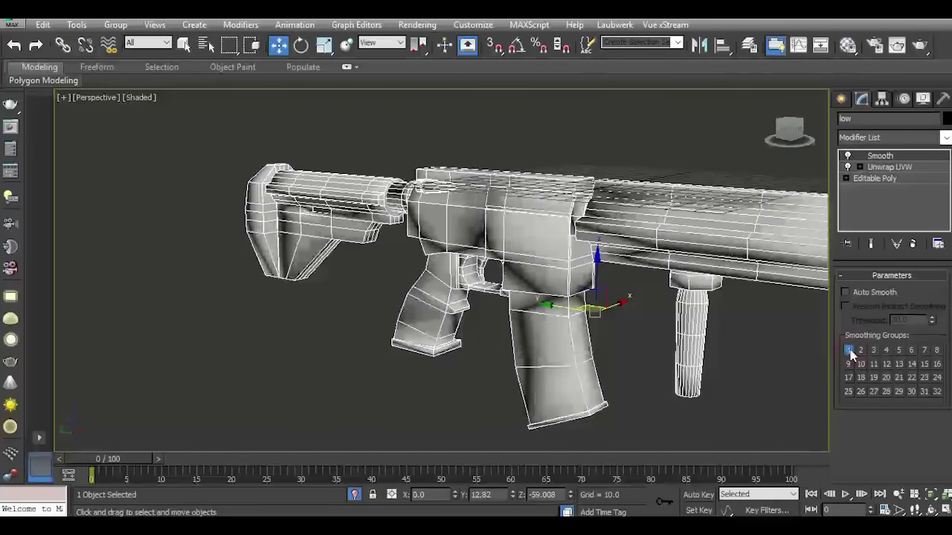
Inspect the smoothed low-poly rifle from new angles, isolated and framed in view.
click(781, 372)
mouse_move(781, 373)
alt+middle_down()
mouse_move(595, 364)
mouse_move(511, 382)
alt+middle_up()
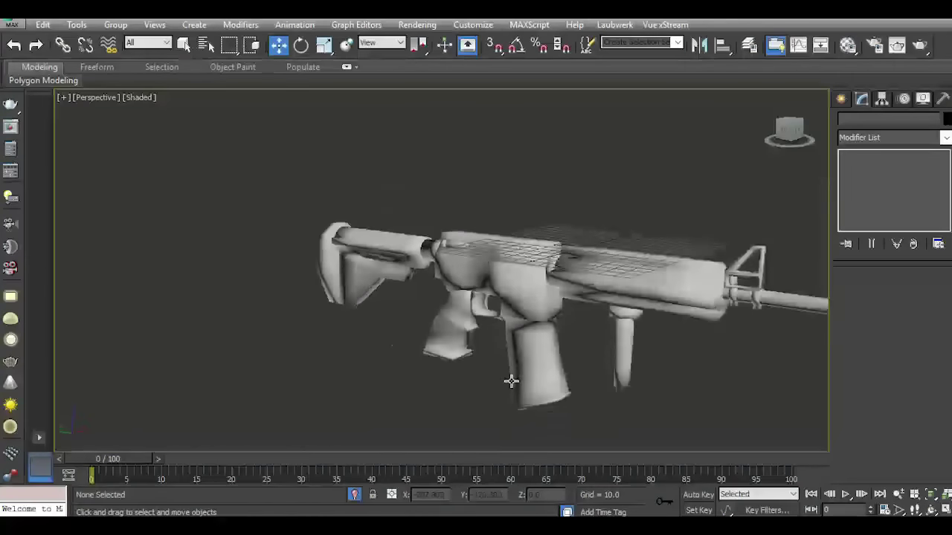
drag(781, 145, 790, 141)
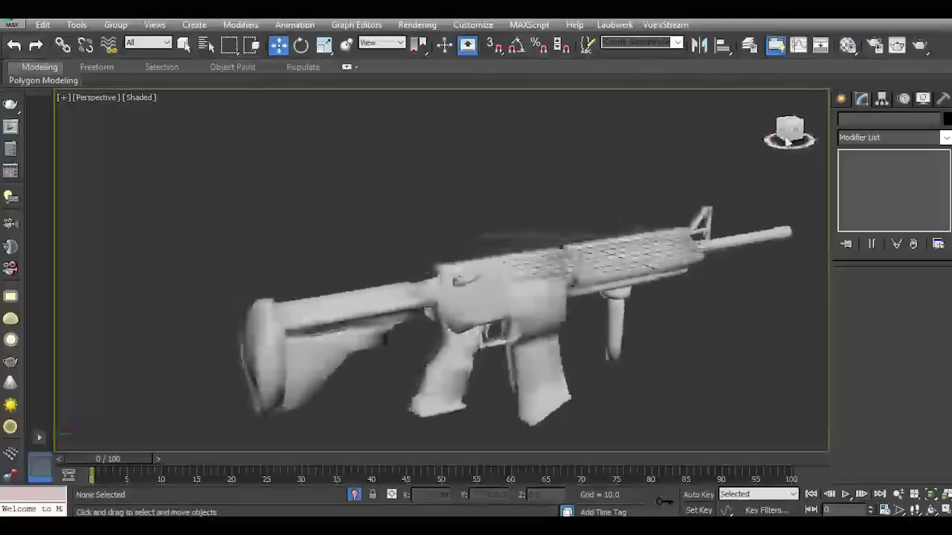
scroll(491, 327, up, 4)
click(466, 312)
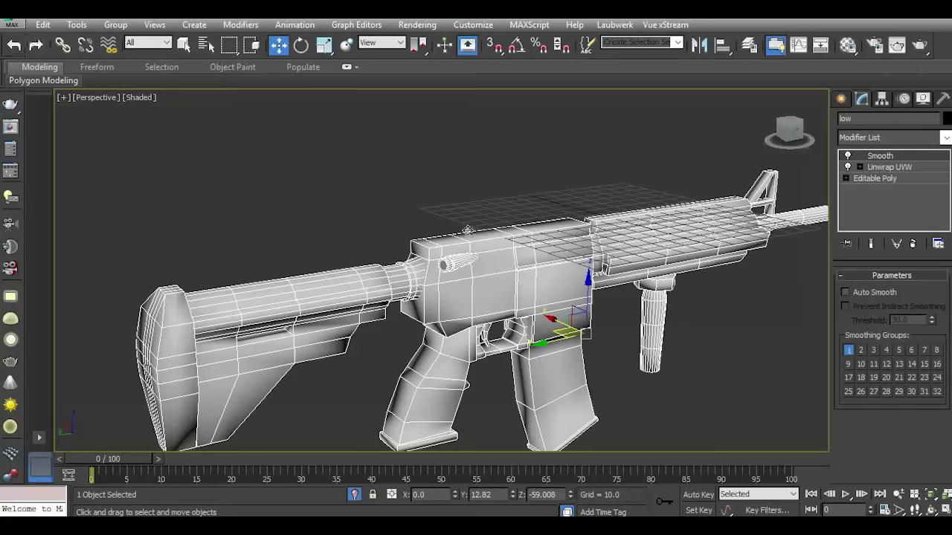
click(356, 497)
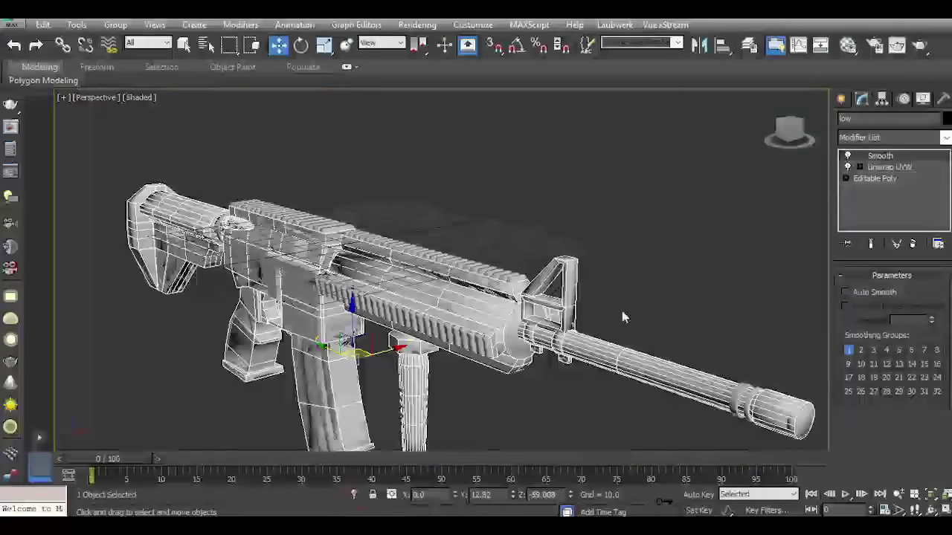
Select the high-poly Box003 rifle and inspect it from several angles.
click(505, 275)
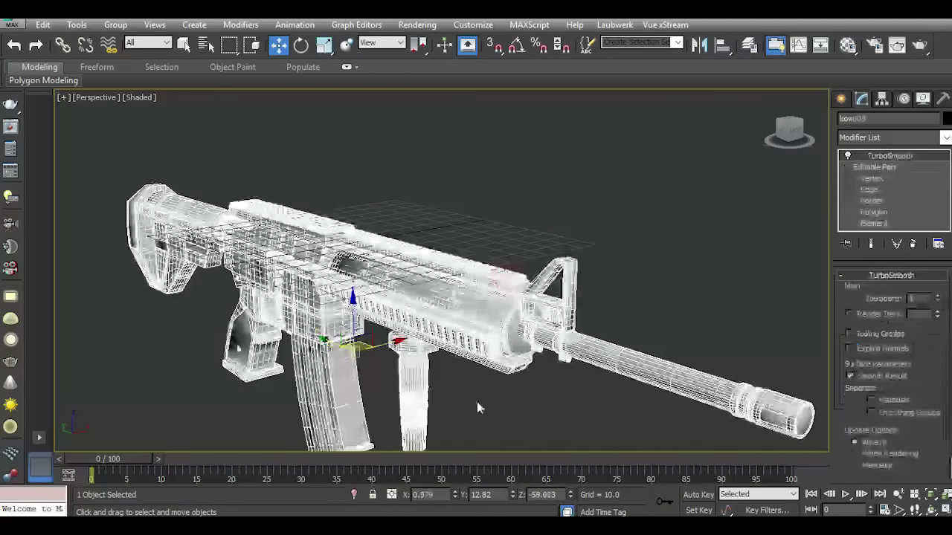
alt+middle_drag(633, 331, 599, 357)
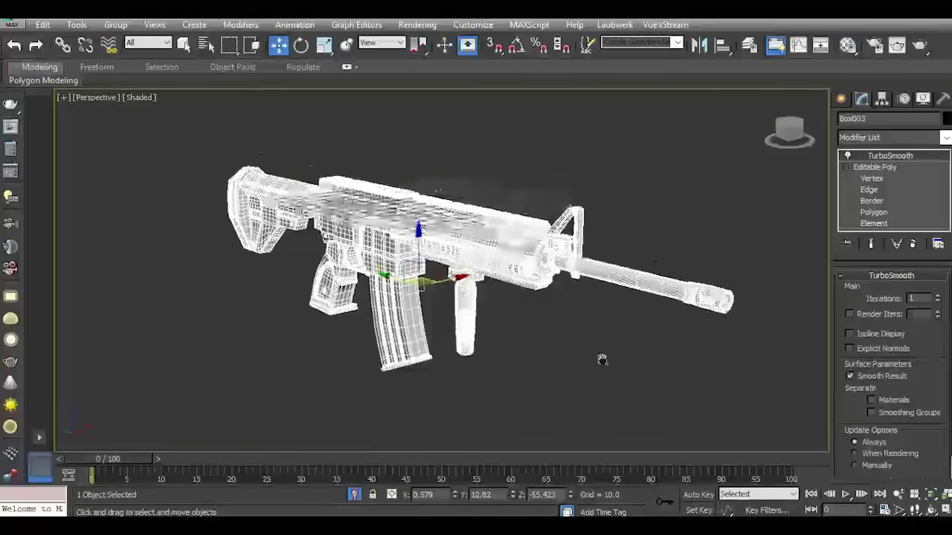
scroll(599, 357, up, 5)
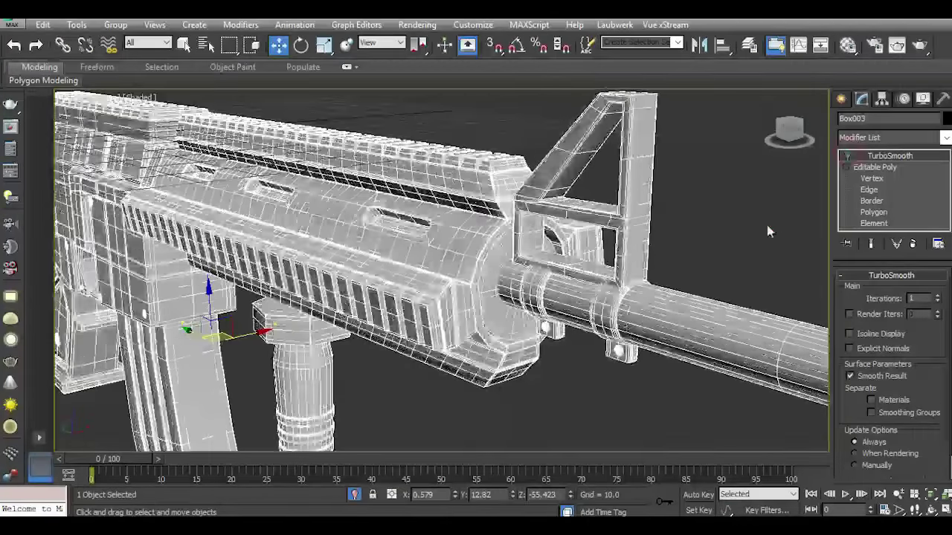
click(770, 224)
drag(798, 137, 714, 171)
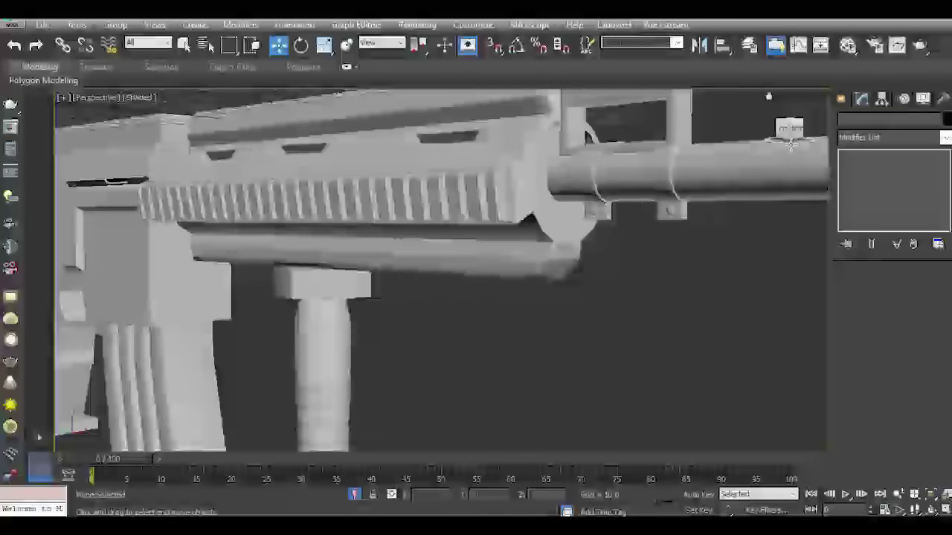
click(672, 211)
scroll(455, 299, down, 3)
alt+middle_drag(665, 236, 551, 297)
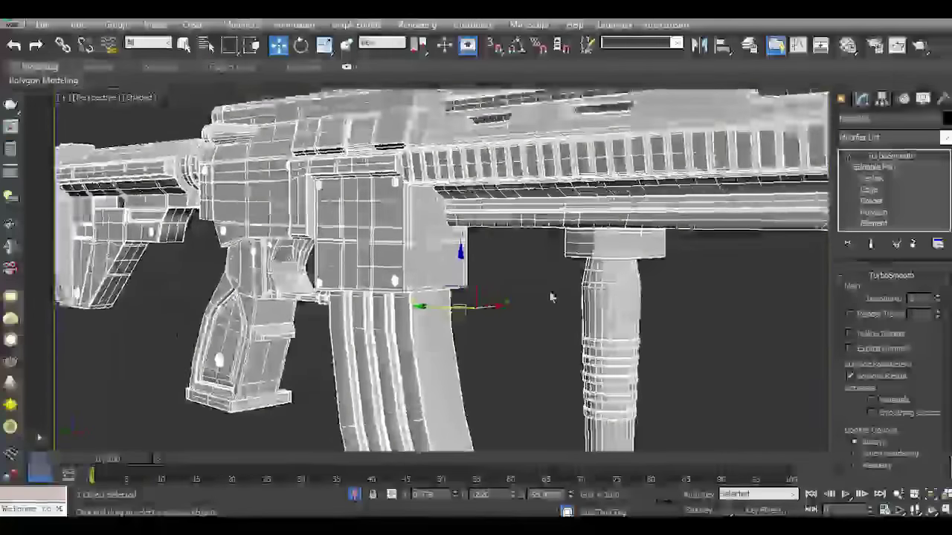
scroll(550, 297, down, 2)
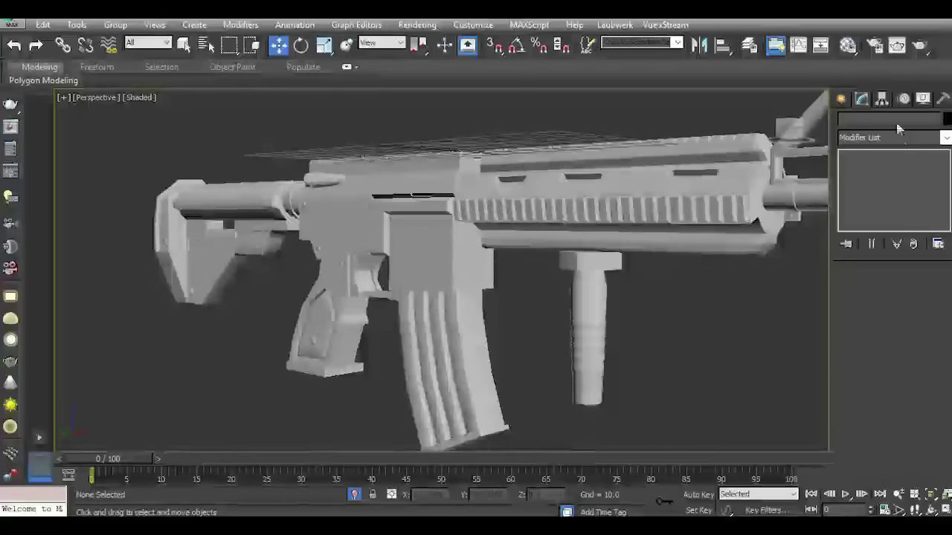
alt+middle_drag(714, 193, 658, 220)
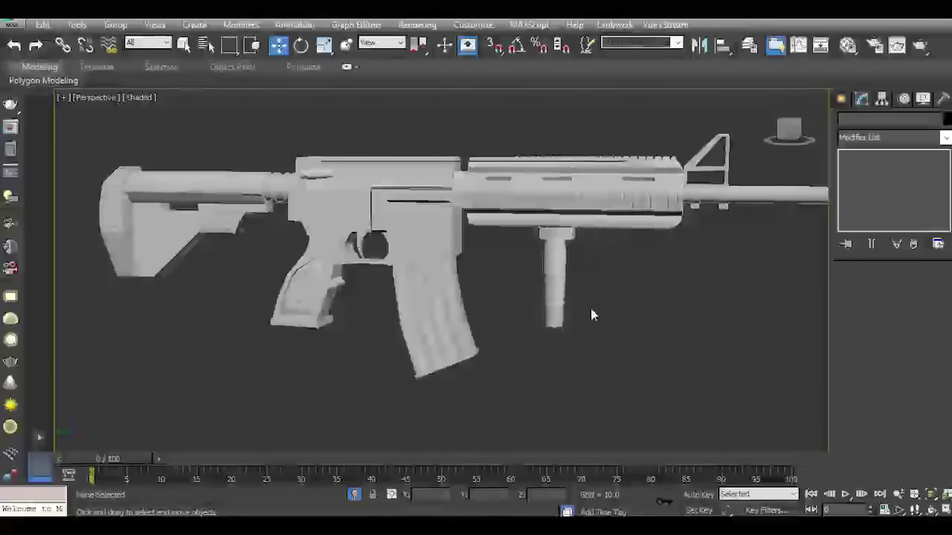
Turn on TurboSmooth for Box003 to compare, then reselect the low-poly rifle.
click(430, 358)
click(848, 156)
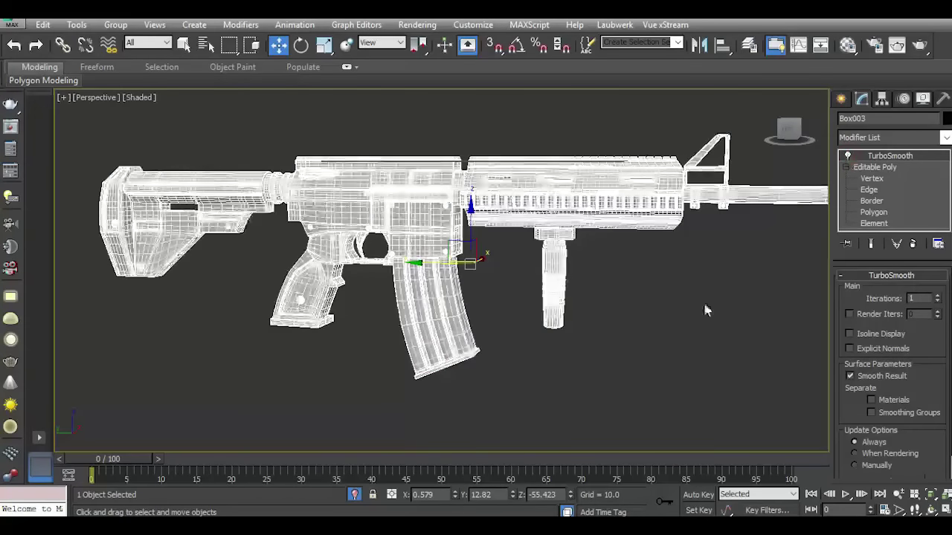
alt+middle_drag(565, 320, 633, 322)
click(632, 320)
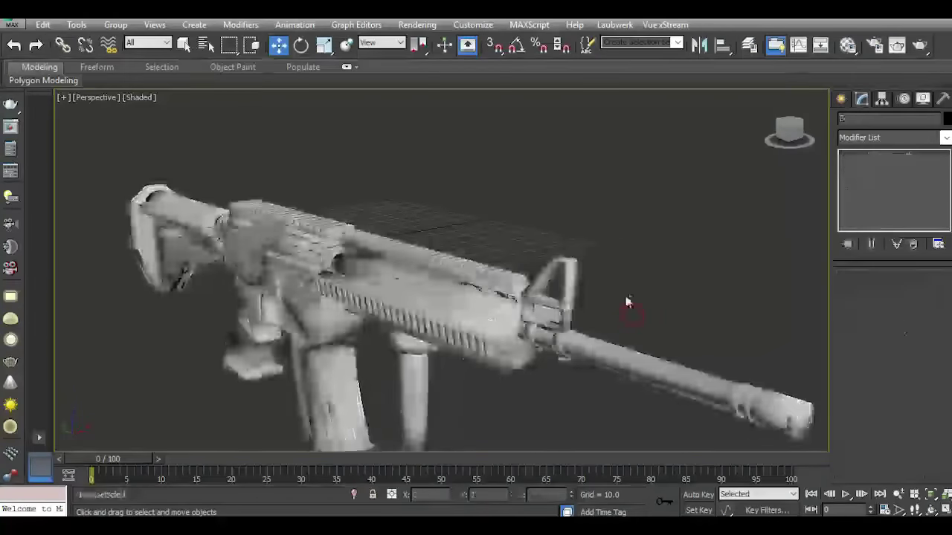
click(567, 287)
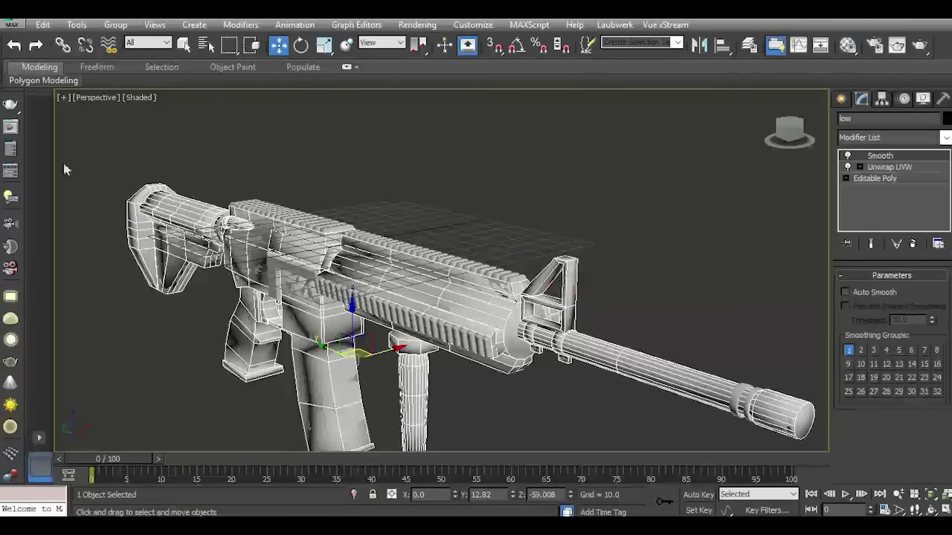
Export the selected low-poly rifle as l.FBX, replacing the existing file.
click(11, 25)
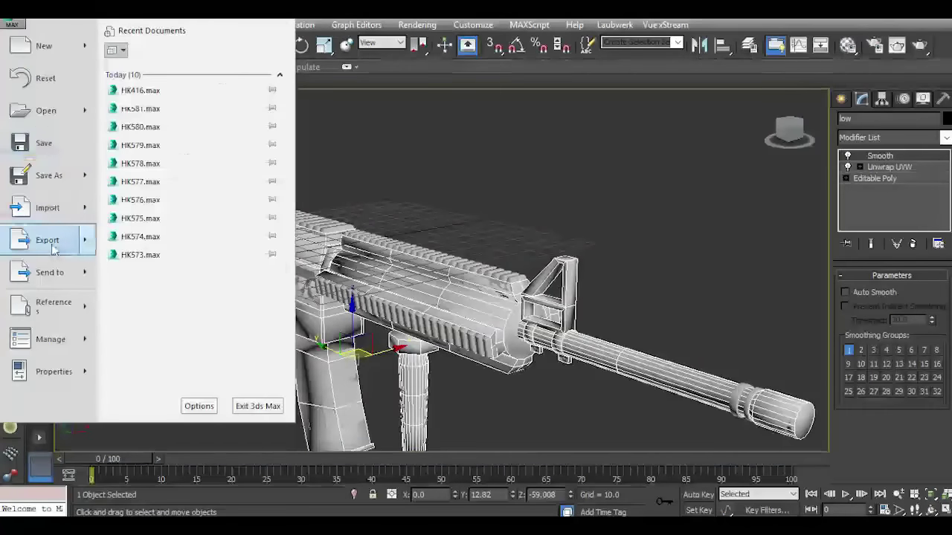
mouse_move(48, 240)
click(172, 119)
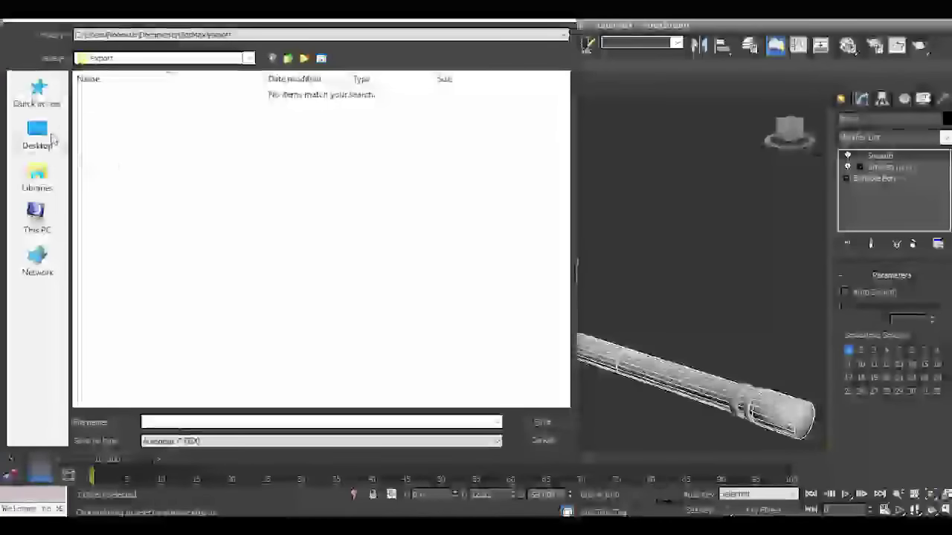
click(52, 139)
double_click(124, 165)
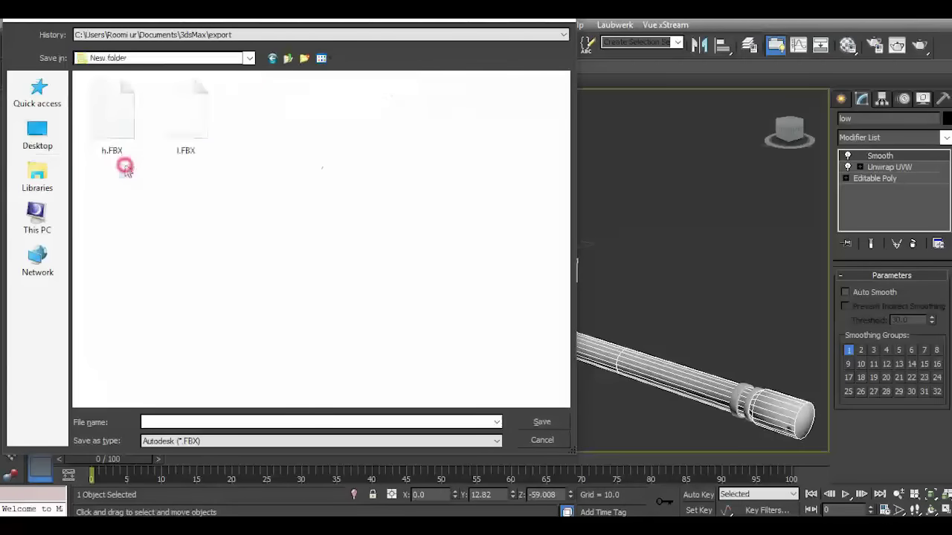
double_click(196, 153)
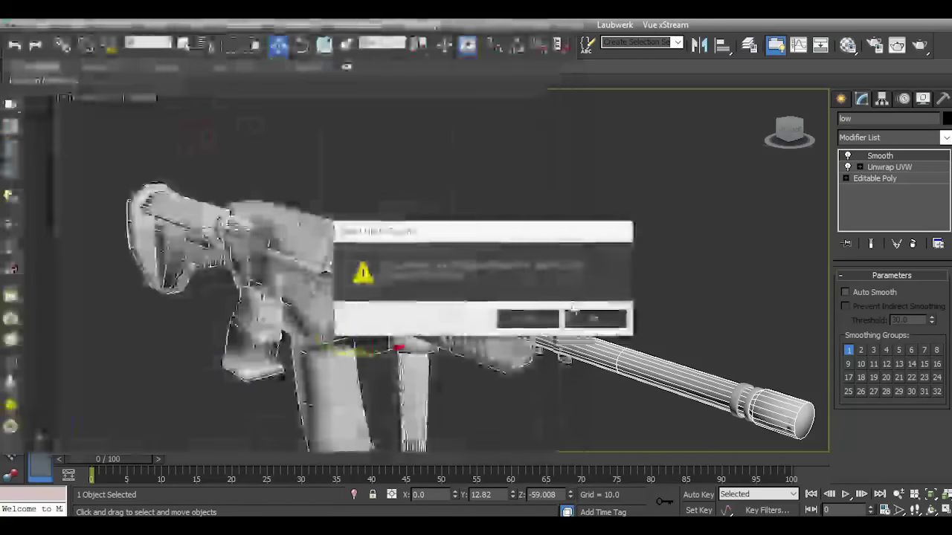
click(531, 317)
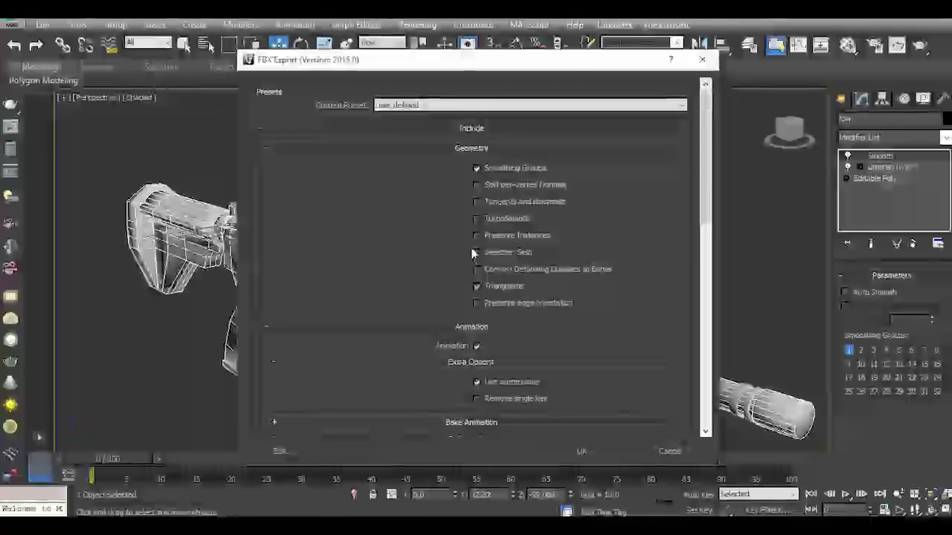
click(583, 452)
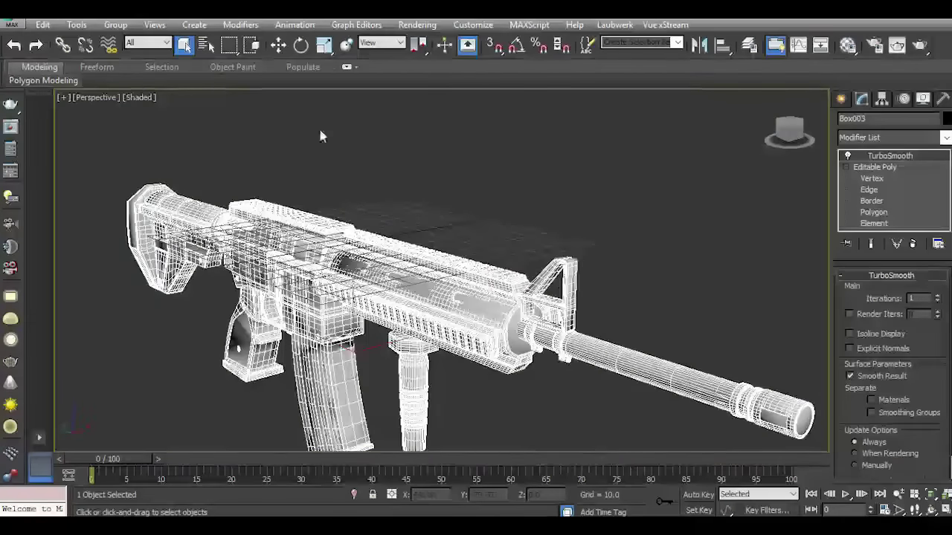
Export the selected high-poly rifle as h.FBX, replacing the existing file.
click(12, 23)
mouse_move(47, 240)
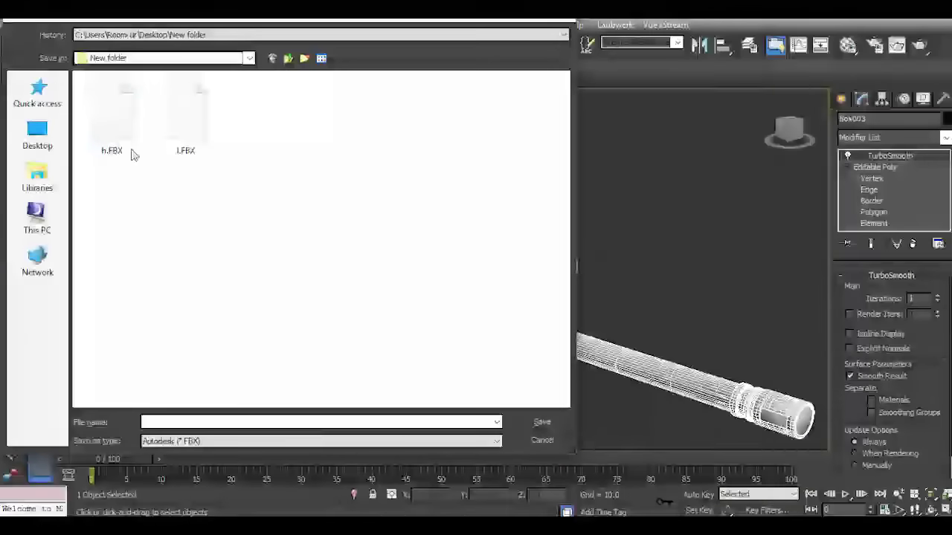
click(106, 137)
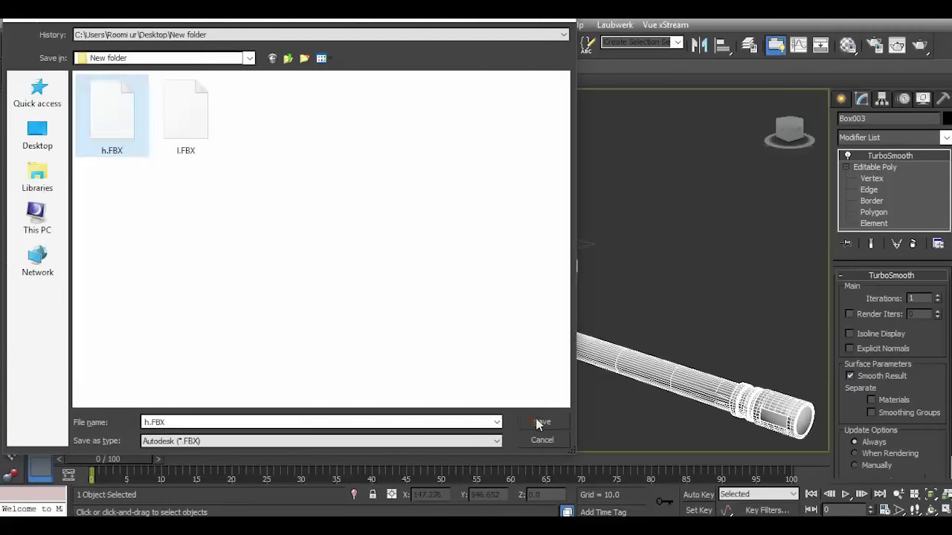
click(538, 423)
click(526, 320)
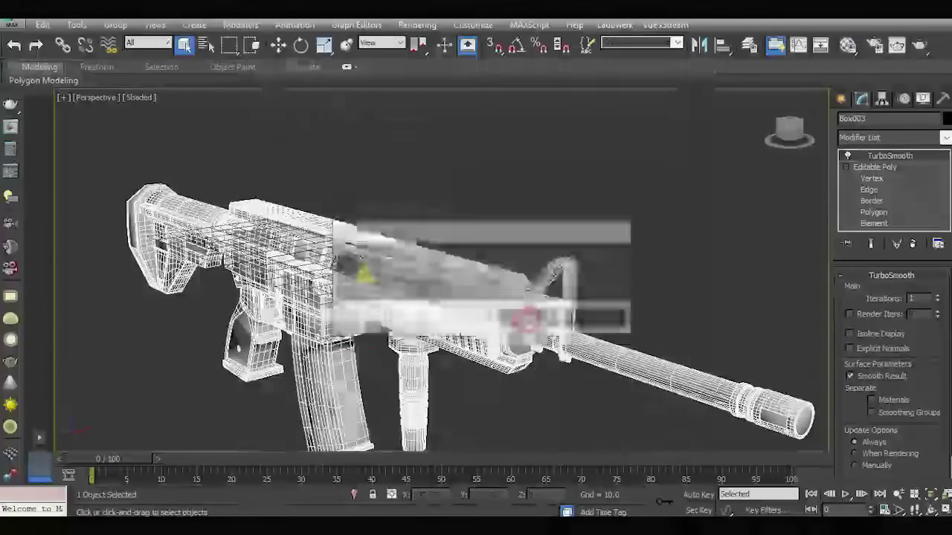
click(572, 449)
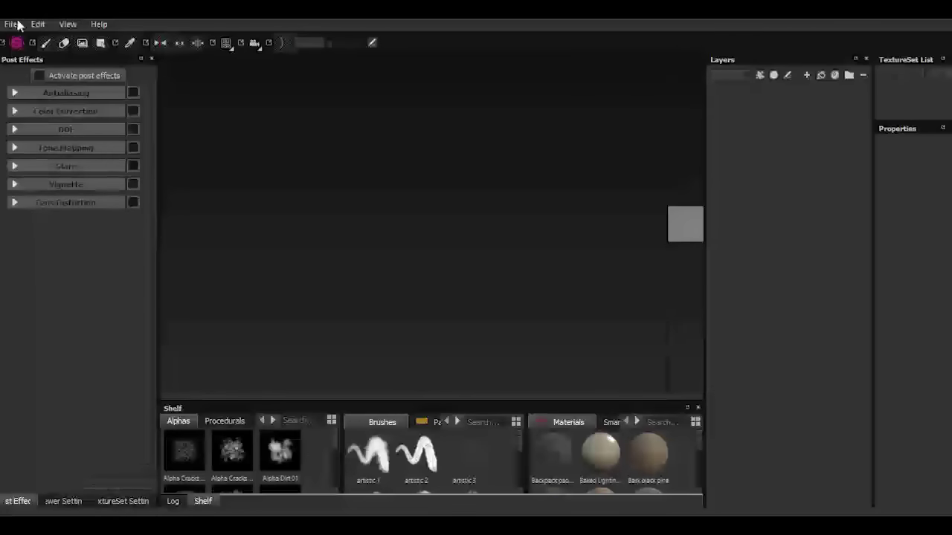
Create a new project with l.FBX chosen as the mesh.
click(13, 25)
click(22, 38)
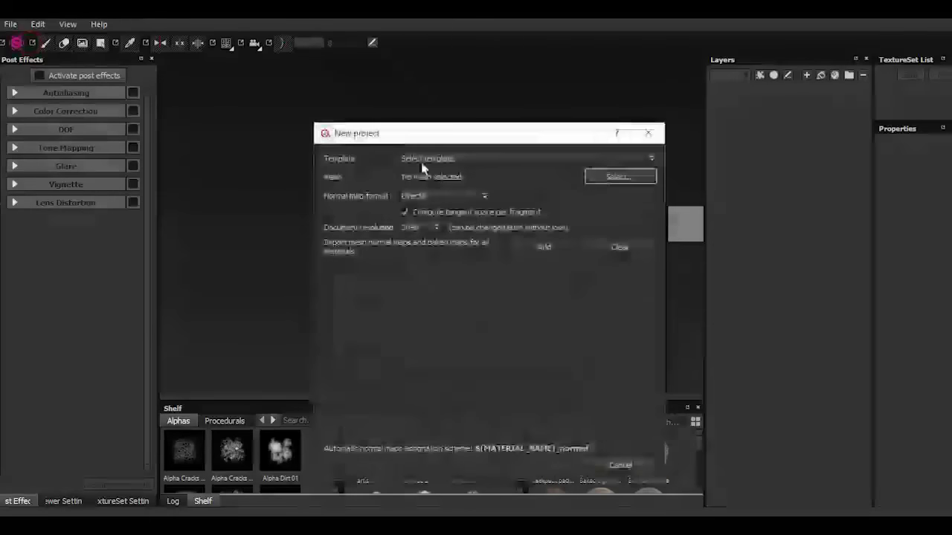
click(616, 178)
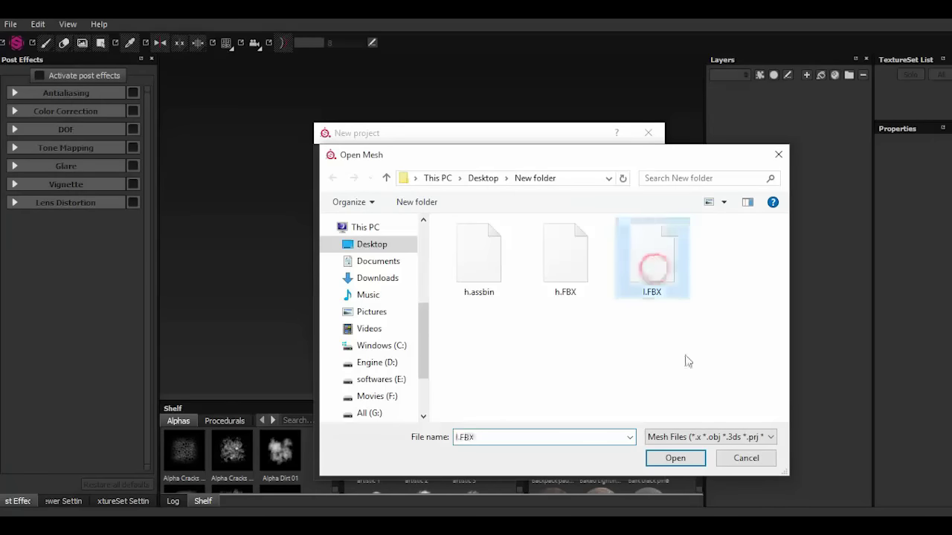
click(683, 459)
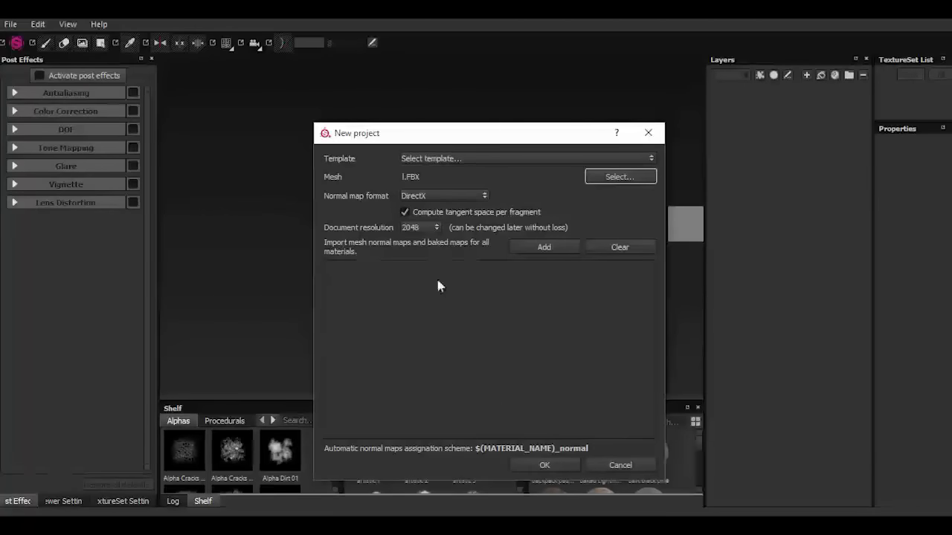
click(553, 462)
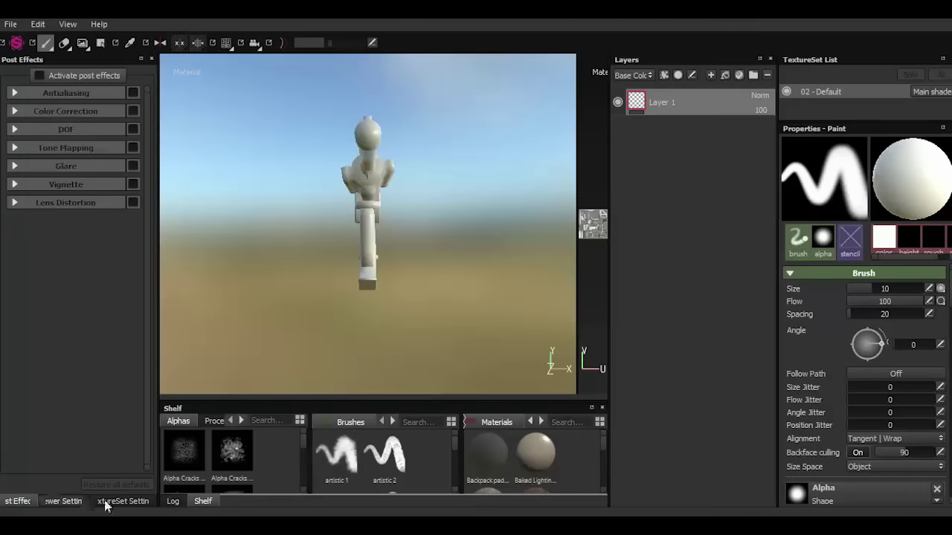
Set the viewer's Environment Opacity to 0.62.
click(67, 502)
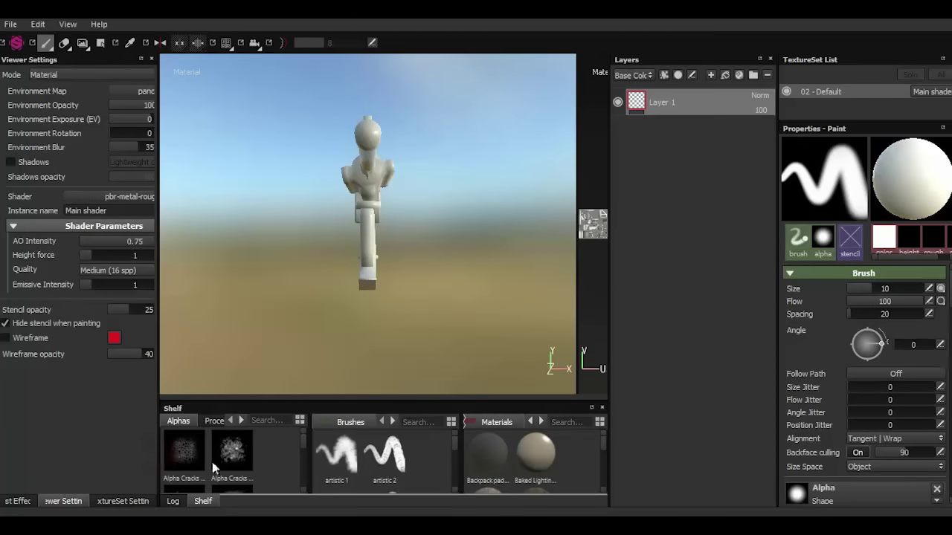
drag(157, 445, 240, 446)
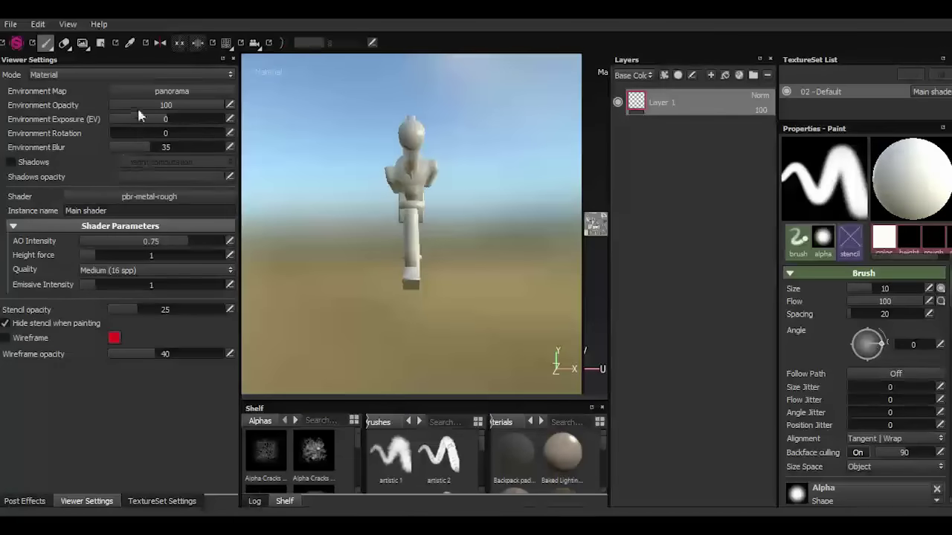
drag(136, 106, 112, 110)
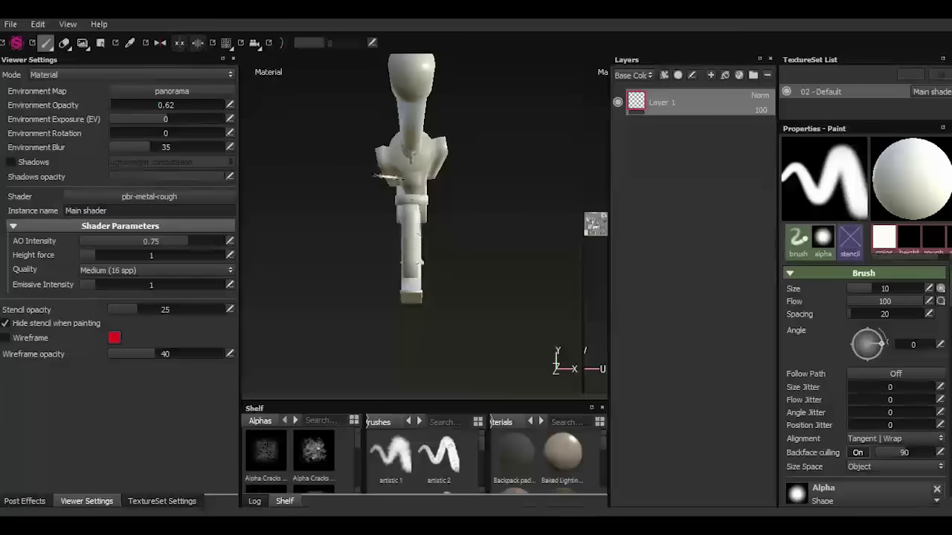
alt+drag(418, 247, 527, 206)
scroll(479, 229, up, 3)
scroll(480, 230, down, 3)
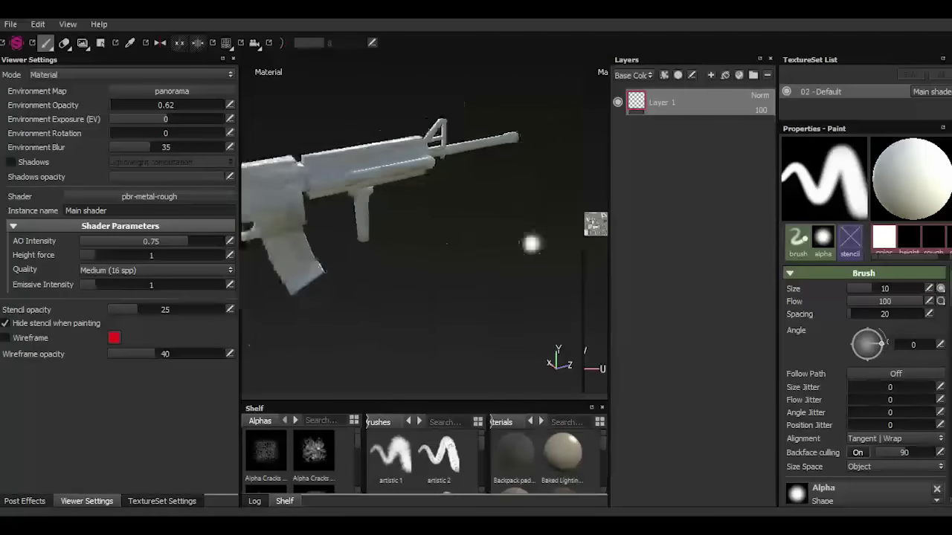
drag(609, 278, 656, 282)
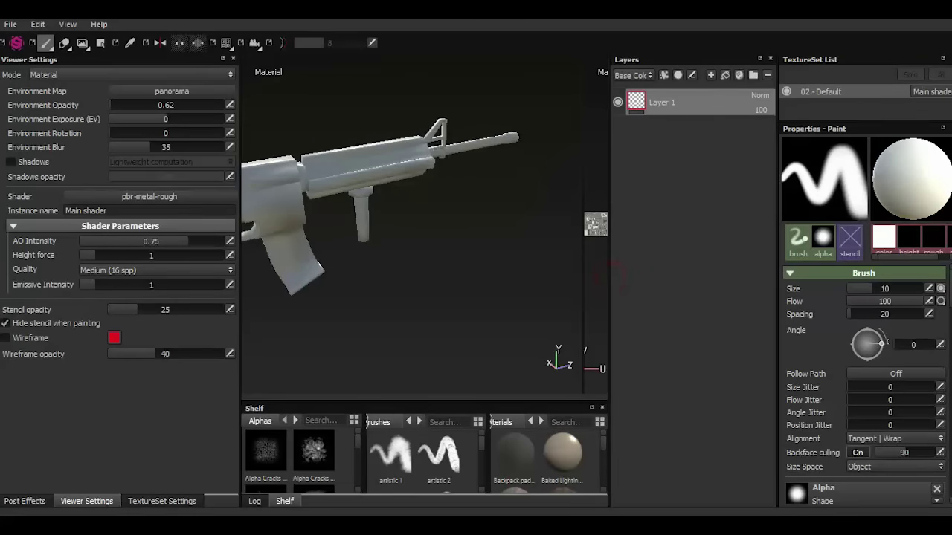
Orbit the rifle and rotate the environment lighting to judge the dimmed background.
drag(240, 328, 97, 320)
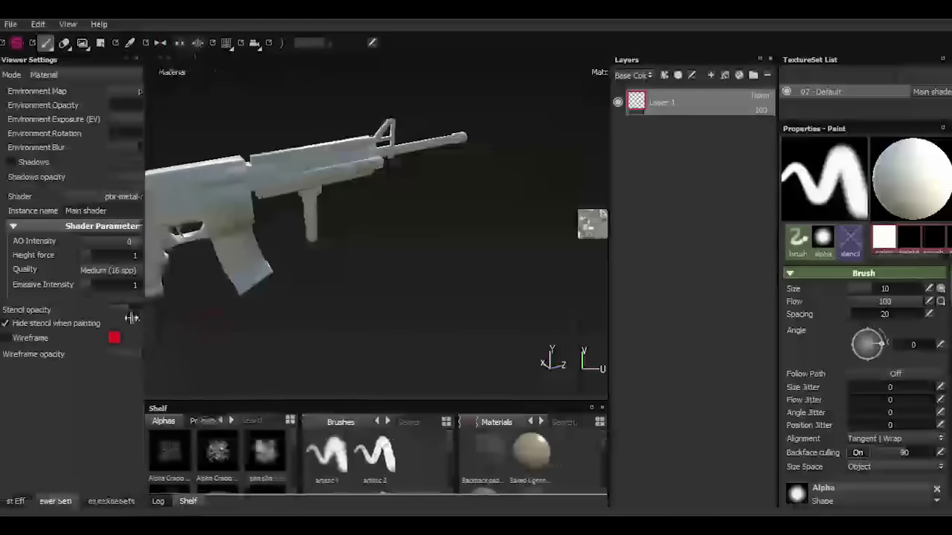
mouse_move(221, 324)
alt+mouse_down()
mouse_move(419, 305)
mouse_move(350, 272)
mouse_move(334, 215)
mouse_move(354, 173)
alt+mouse_up()
mouse_move(169, 141)
alt+mouse_down()
mouse_move(404, 250)
mouse_move(436, 276)
mouse_move(417, 268)
mouse_move(402, 282)
alt+mouse_up()
alt+drag(271, 255, 312, 260)
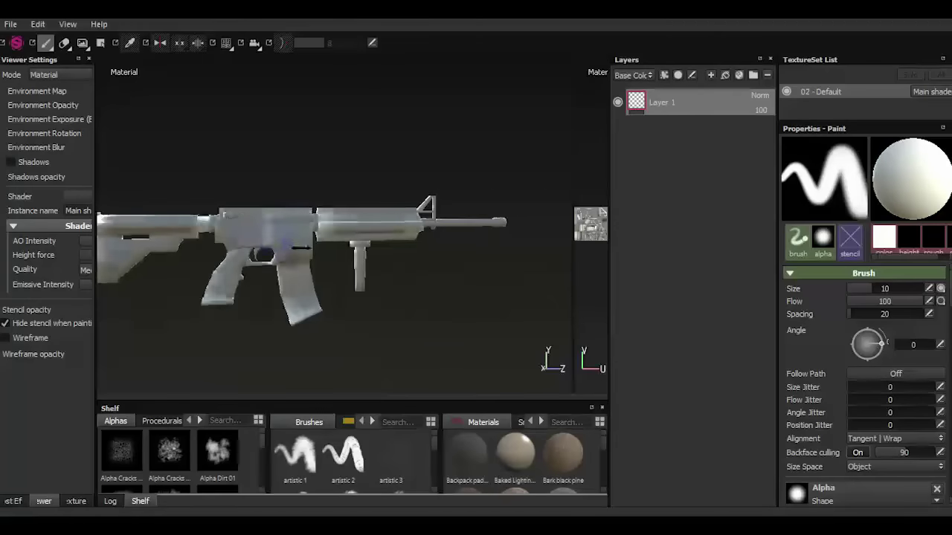
shift+right_drag(312, 260, 365, 265)
mouse_move(263, 236)
alt+mouse_down()
mouse_move(350, 287)
mouse_move(320, 275)
alt+mouse_up()
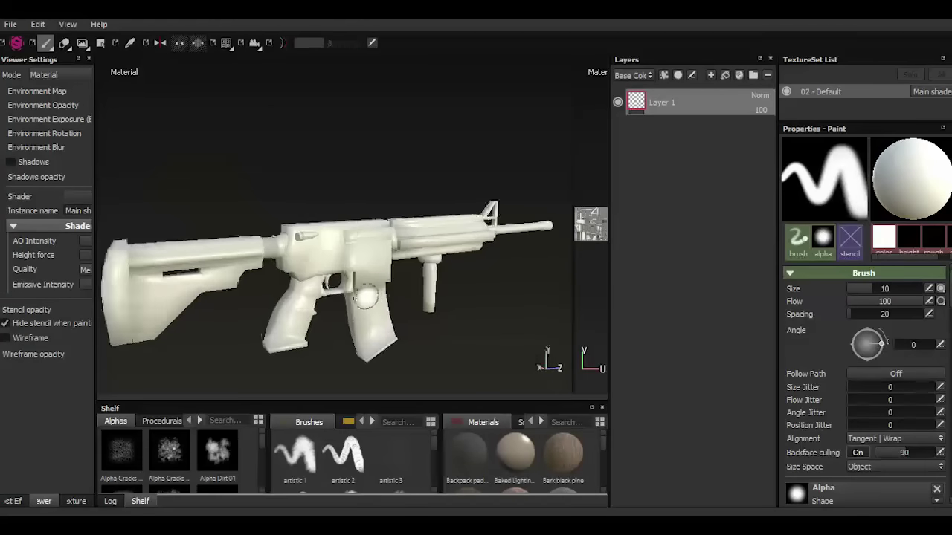
scroll(335, 282, up, 2)
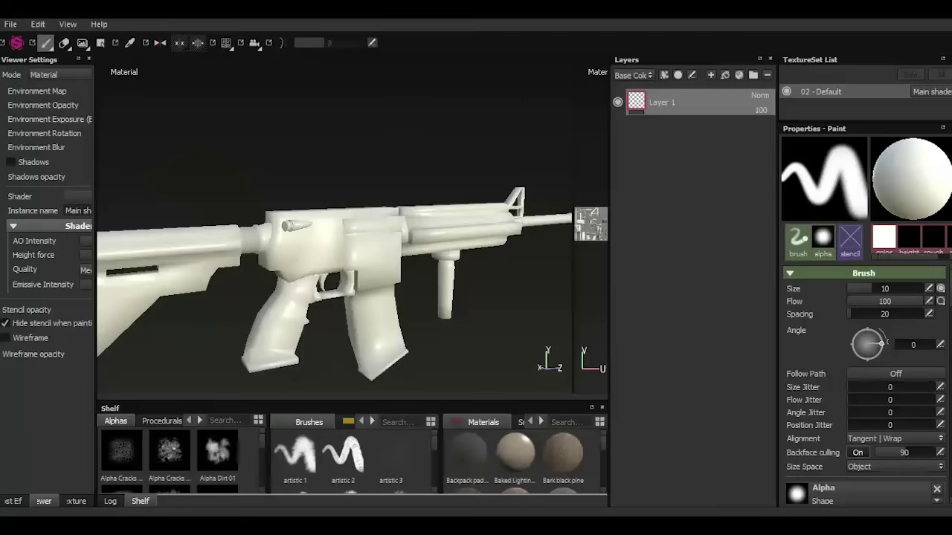
drag(96, 462, 113, 454)
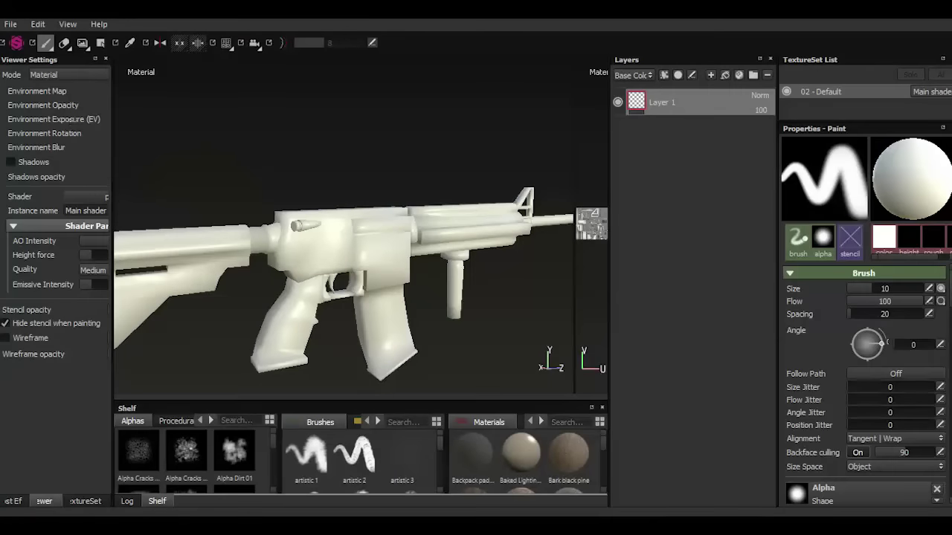
Dock the TextureSet Settings, Viewer Settings and Post Effects panels on the right.
click(17, 501)
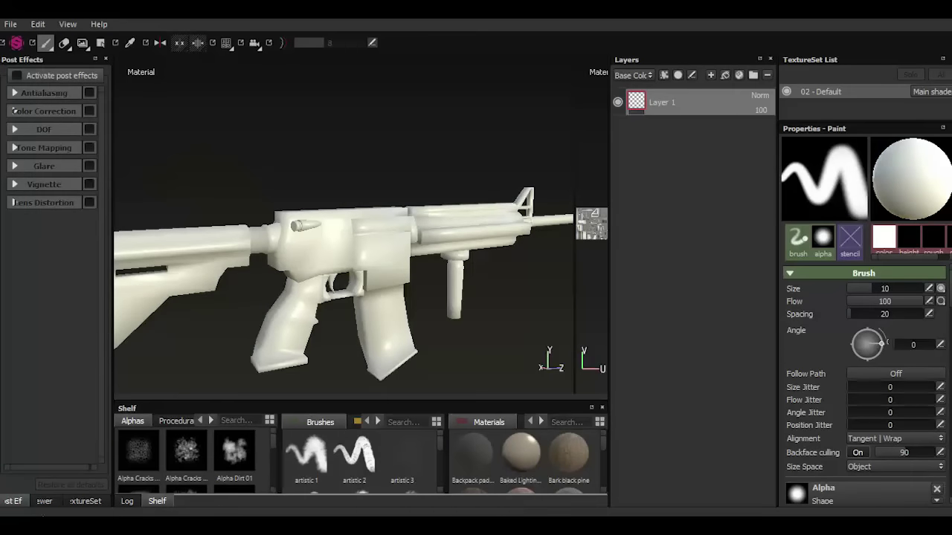
click(83, 501)
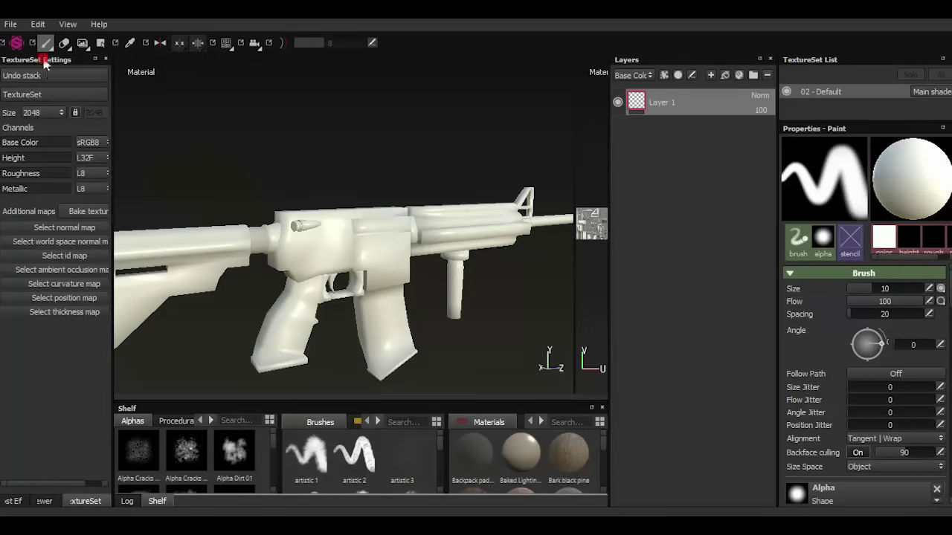
drag(45, 64, 712, 290)
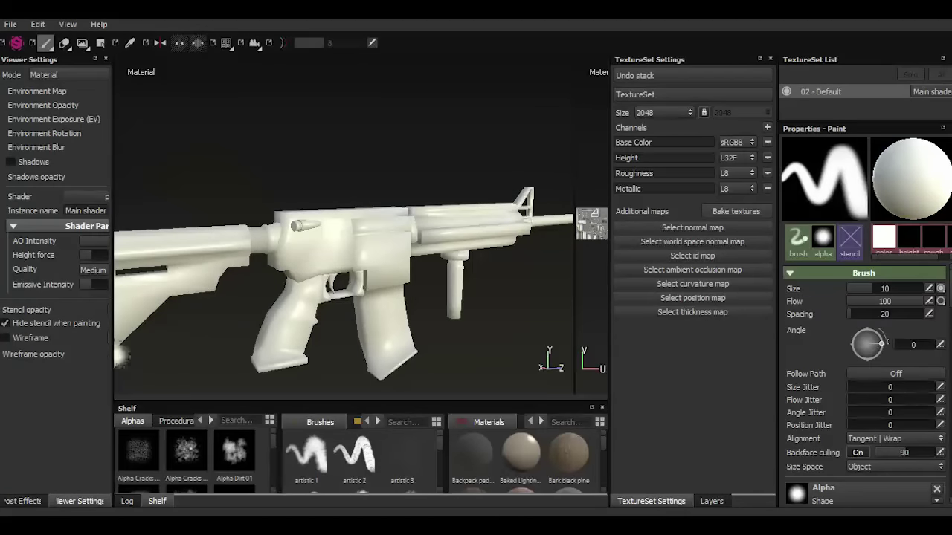
drag(113, 357, 92, 356)
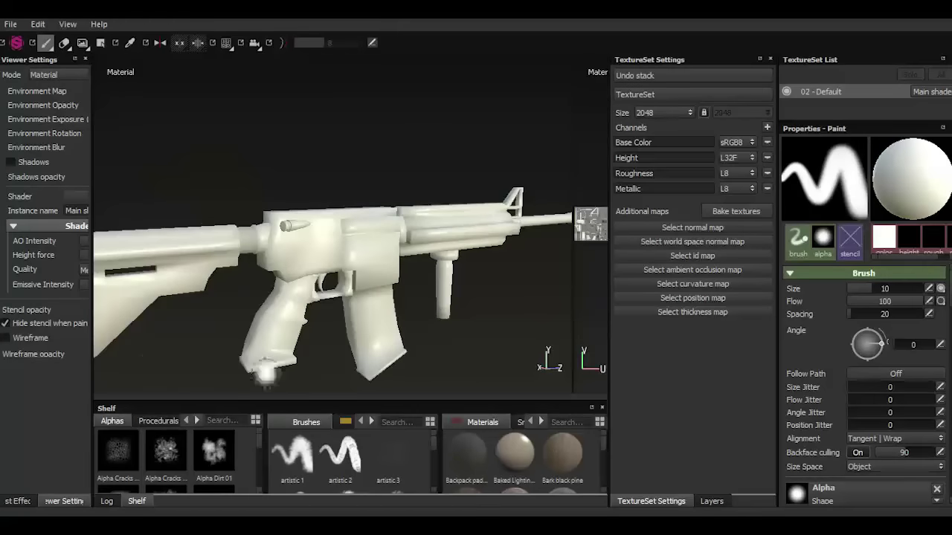
drag(33, 66, 714, 387)
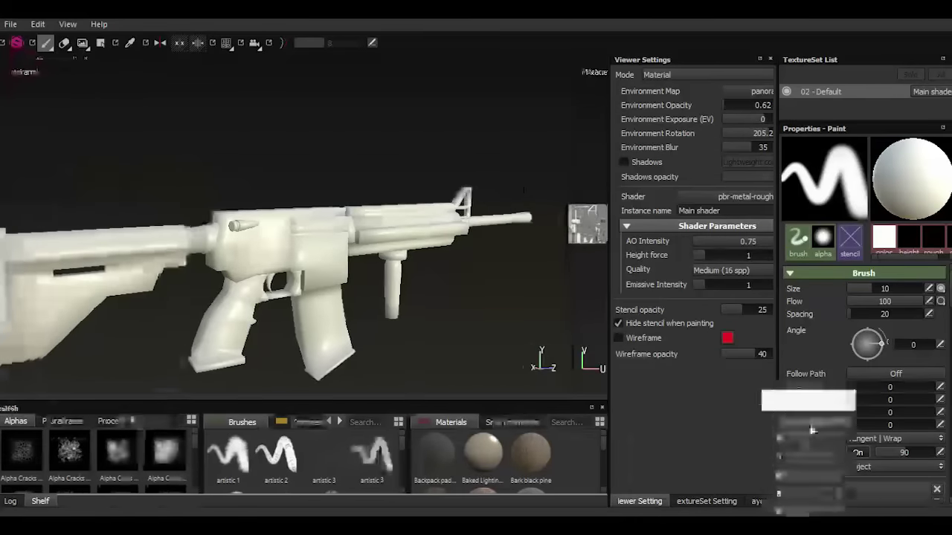
drag(26, 66, 692, 422)
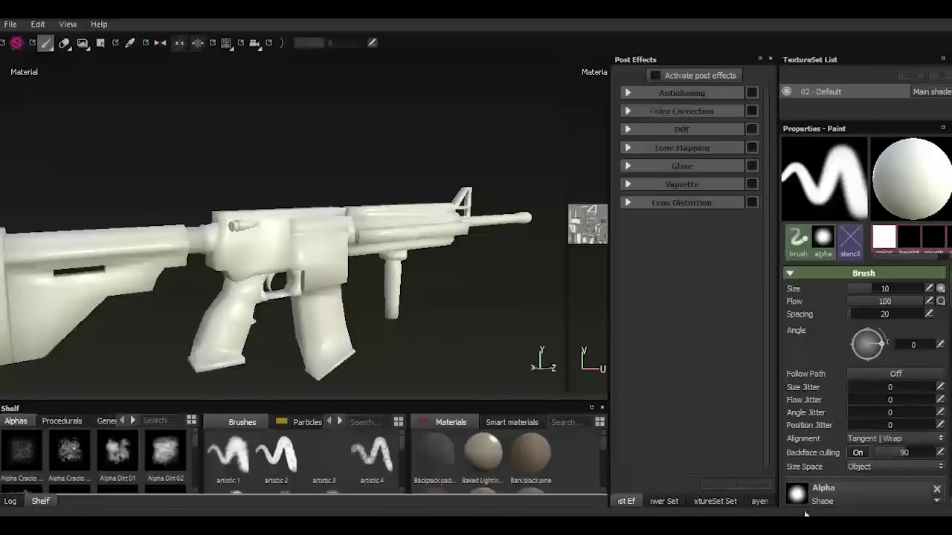
click(716, 502)
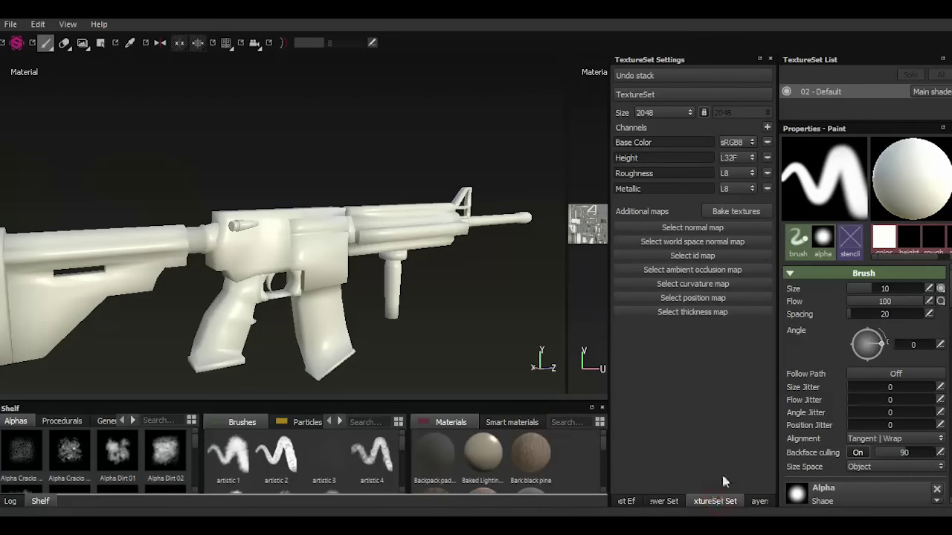
middle_drag(182, 261, 227, 262)
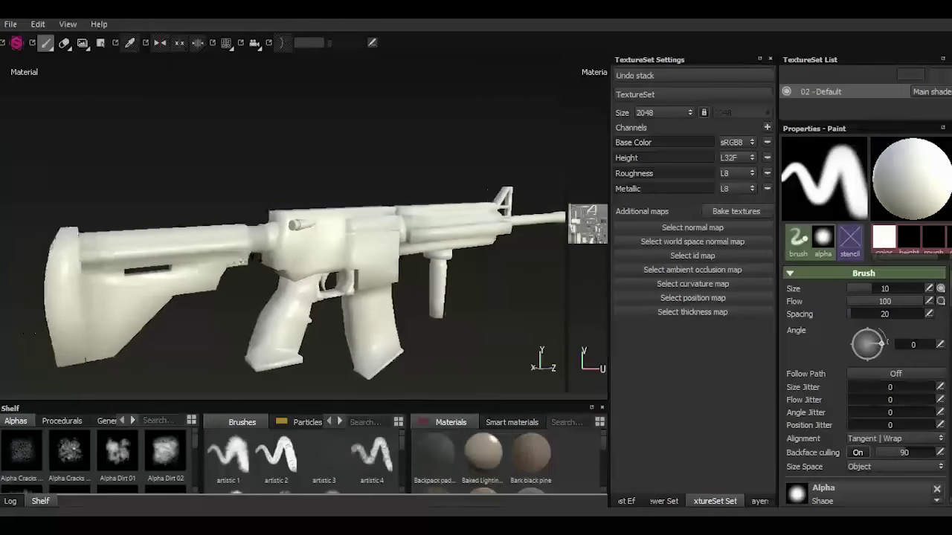
Set baking to the Normal map only, with output size 2048x2048.
click(731, 214)
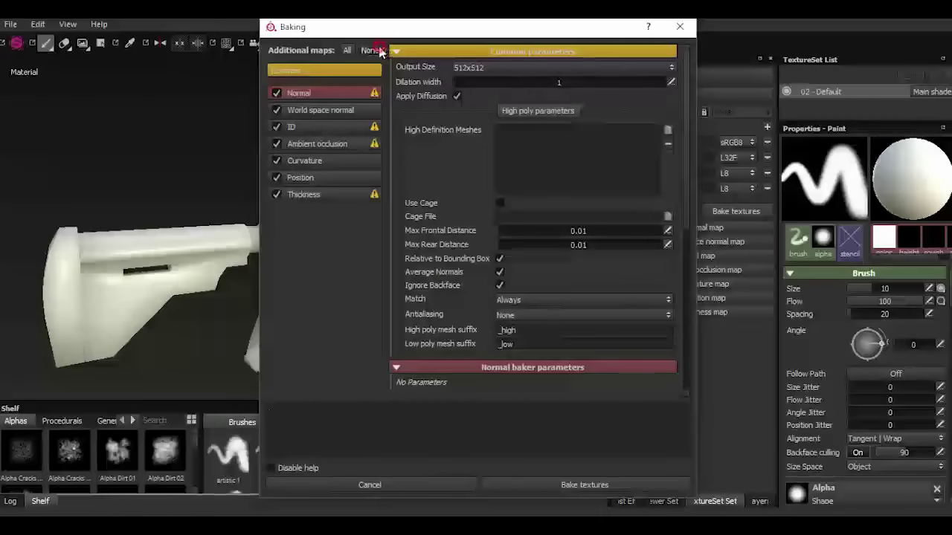
click(370, 50)
click(276, 93)
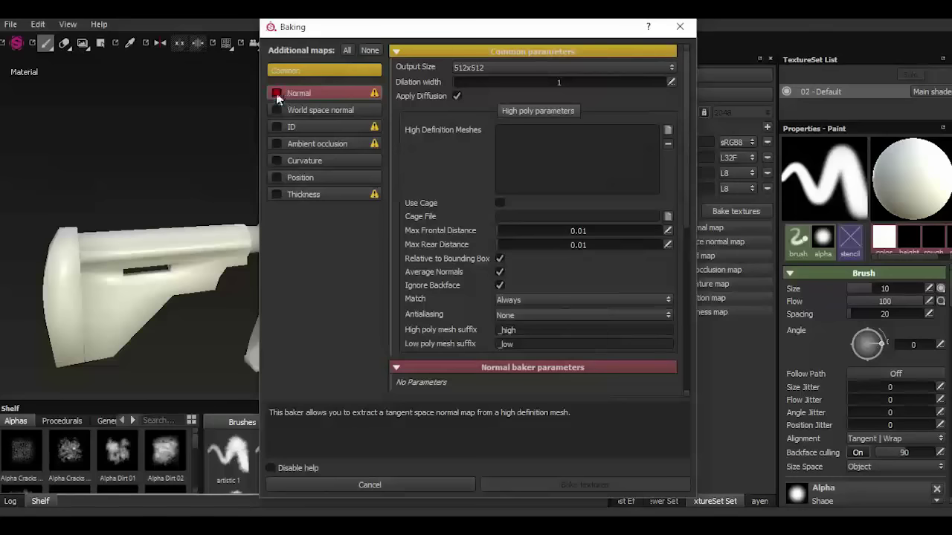
click(476, 68)
click(488, 130)
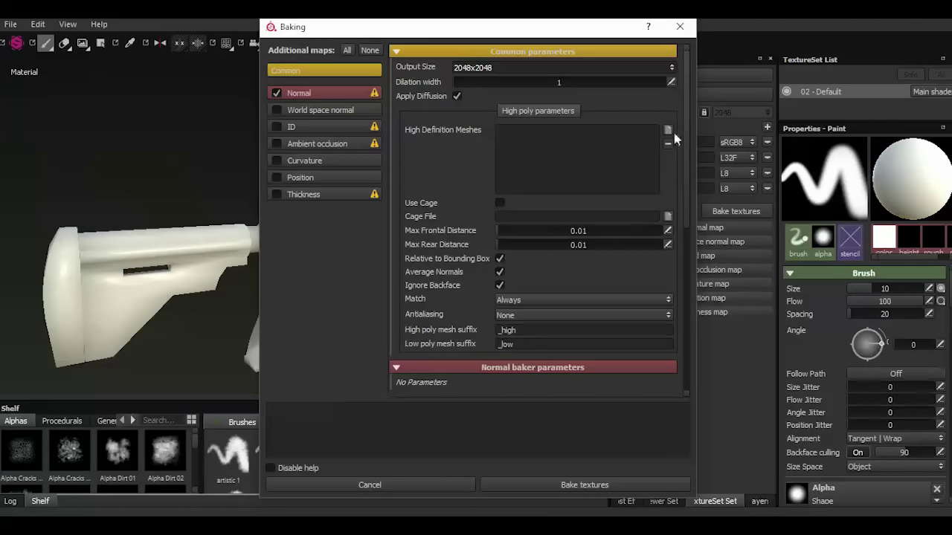
Bake the normal map from the h.FBX high-definition mesh, then reopen baking settings.
click(668, 131)
click(518, 177)
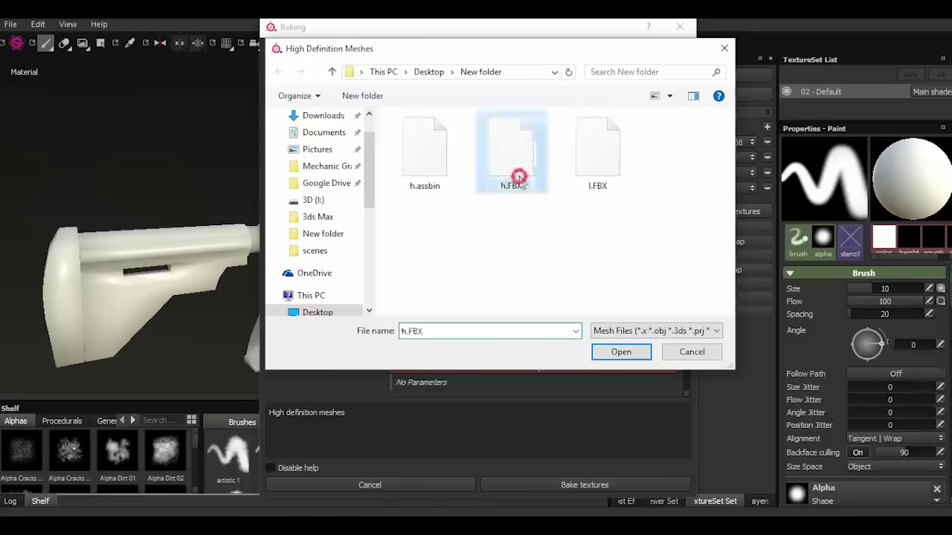
click(621, 352)
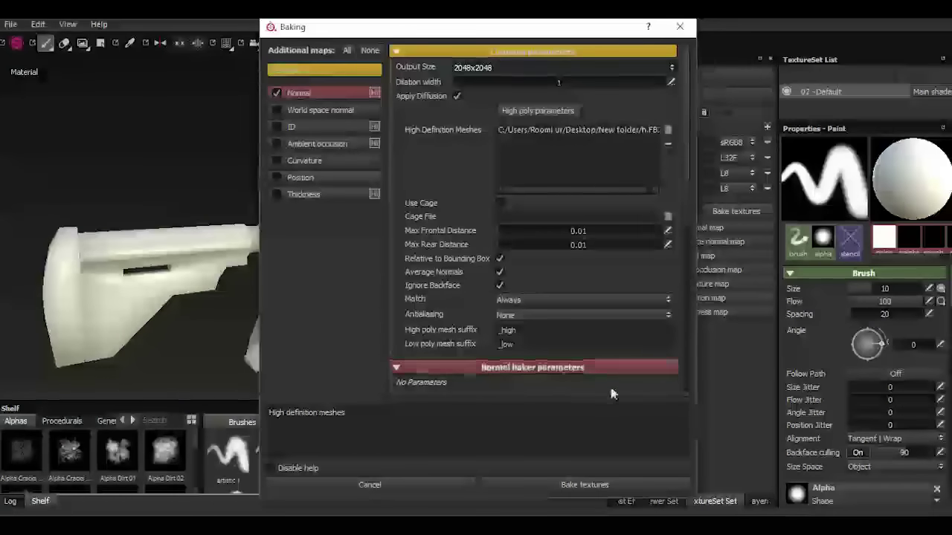
click(573, 485)
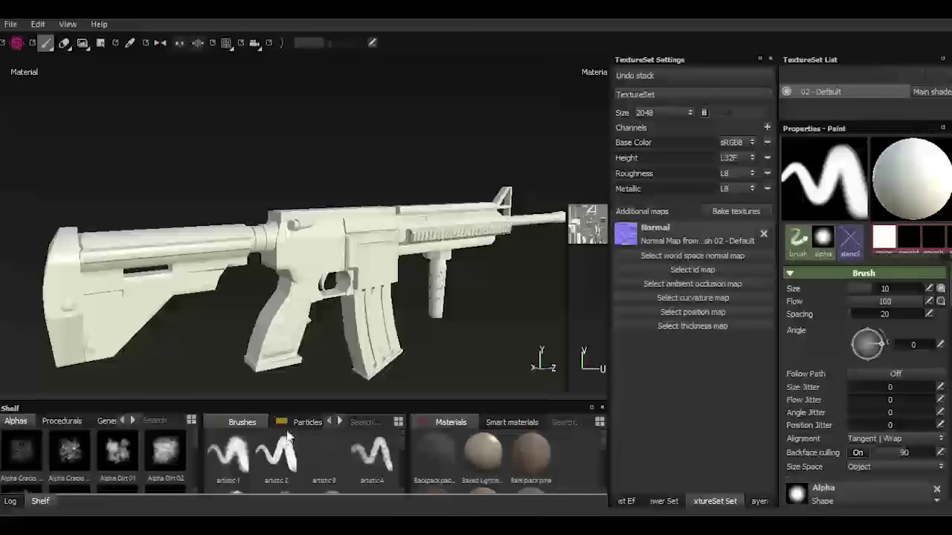
alt+drag(389, 255, 223, 267)
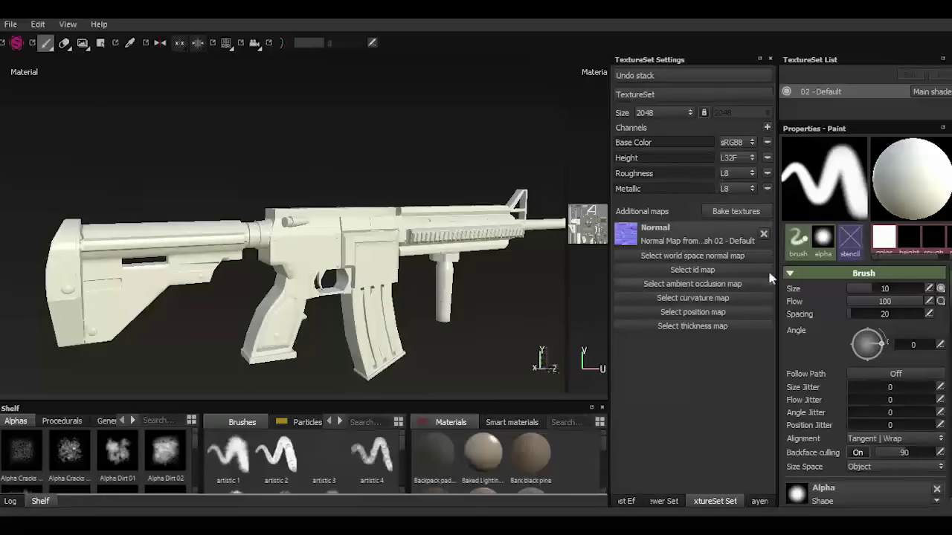
click(737, 213)
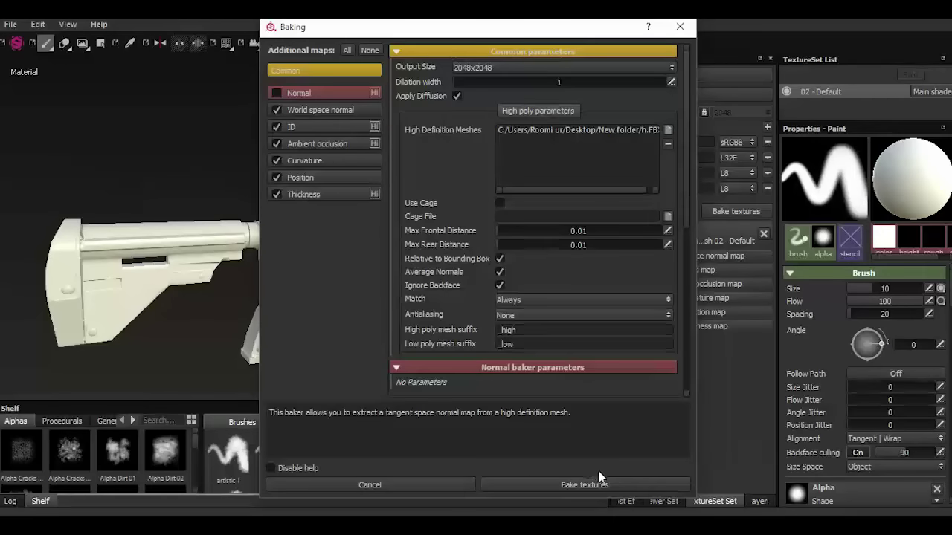
Bake world space normal, ID, AO, curvature, position and thickness maps, then hide the 2D view.
click(327, 112)
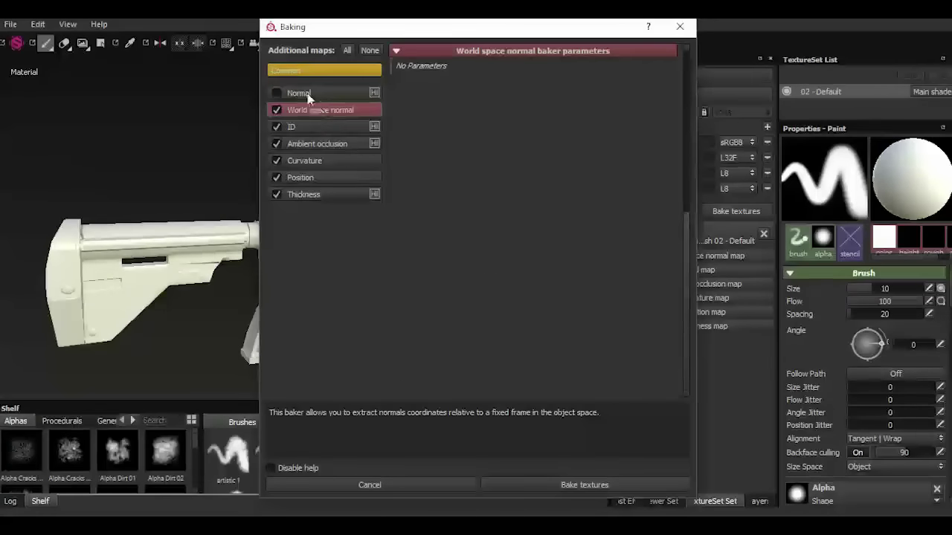
click(304, 71)
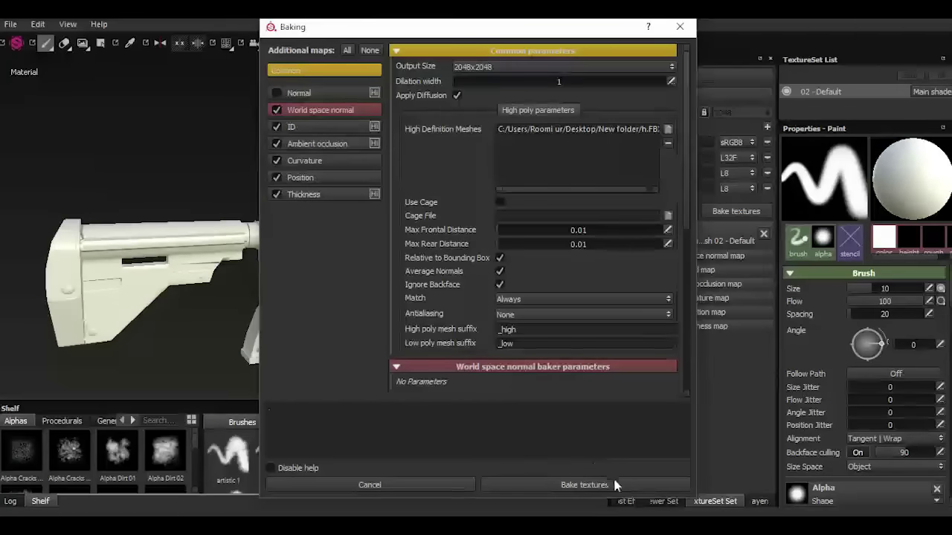
click(614, 484)
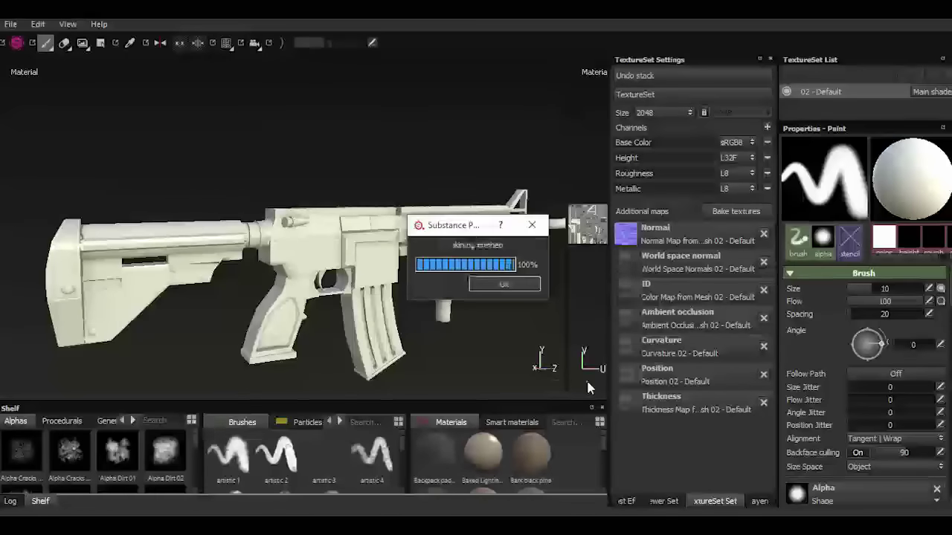
key(Return)
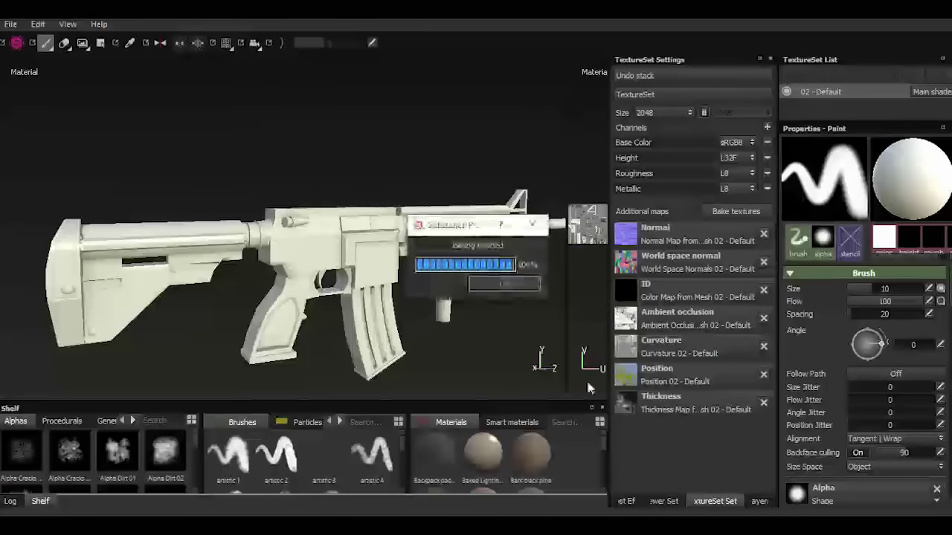
key(F2)
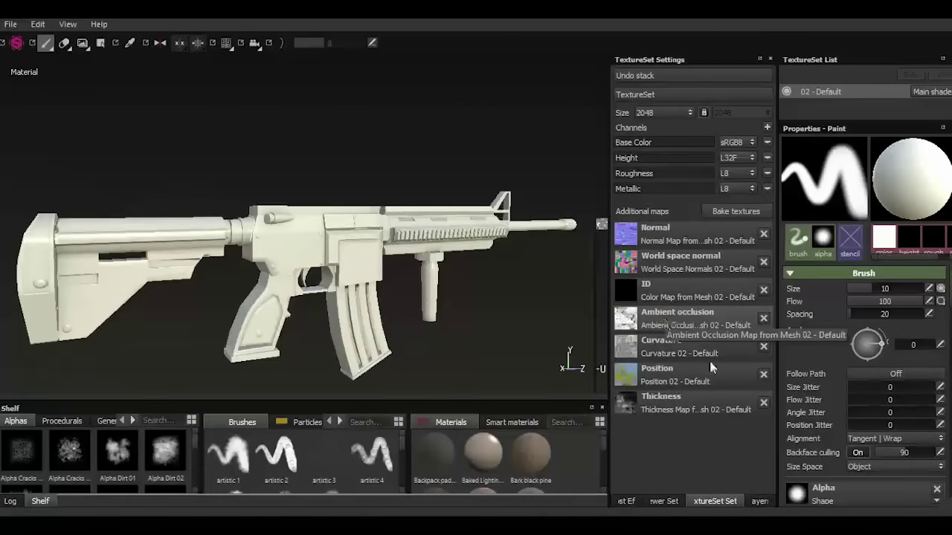
Add a fill layer above Layer 1 with the uniform plastic material.
click(758, 502)
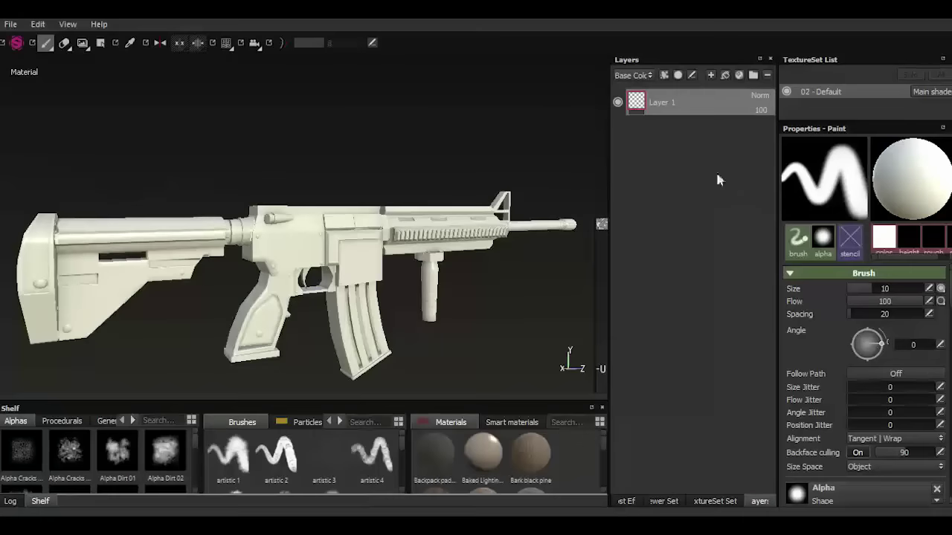
click(722, 77)
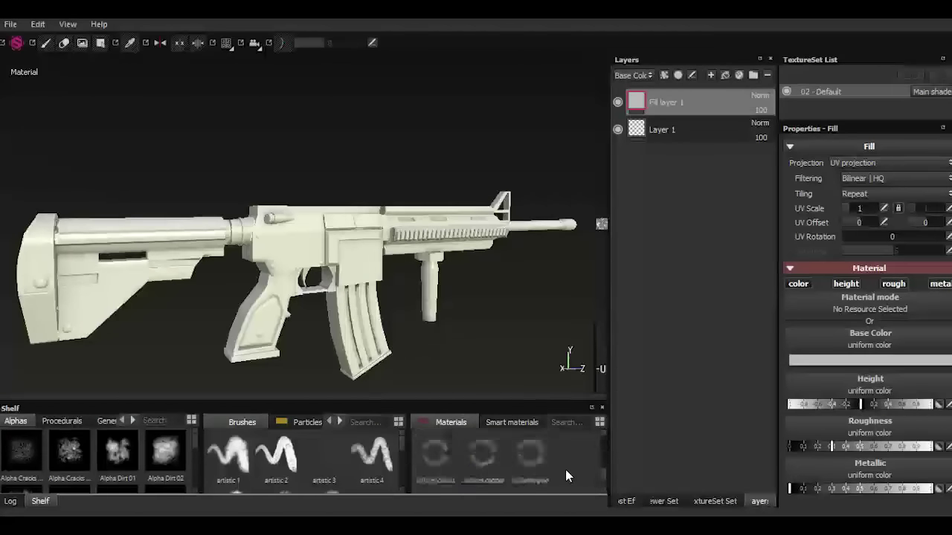
scroll(543, 468, up, 2)
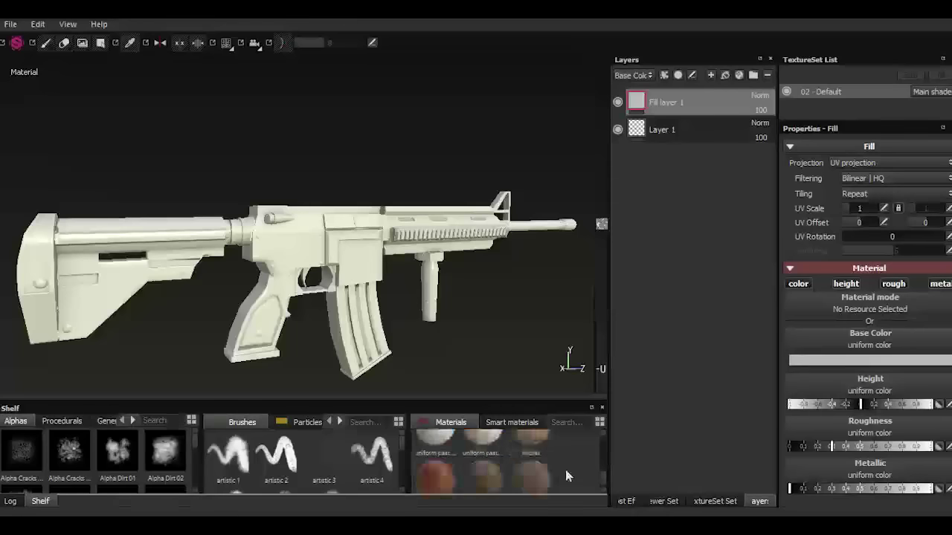
scroll(476, 457, up, 1)
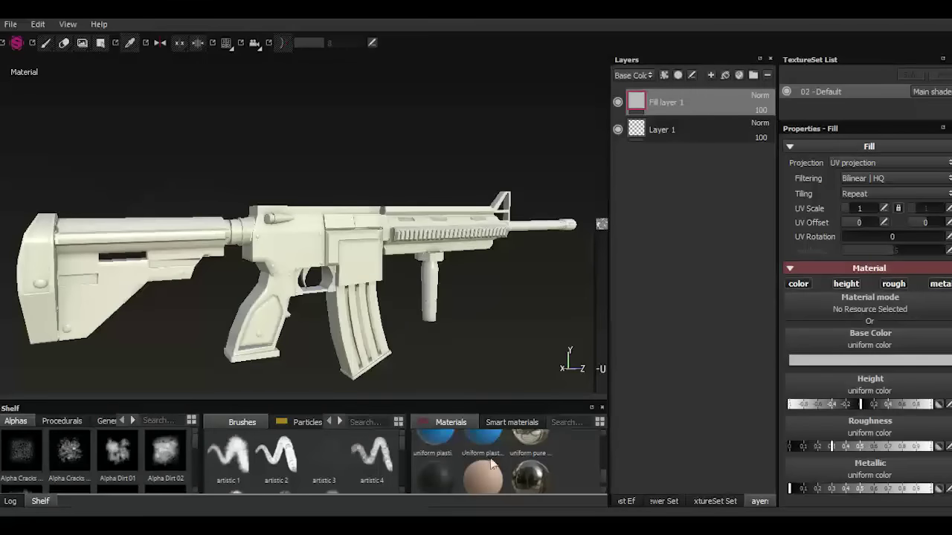
click(436, 450)
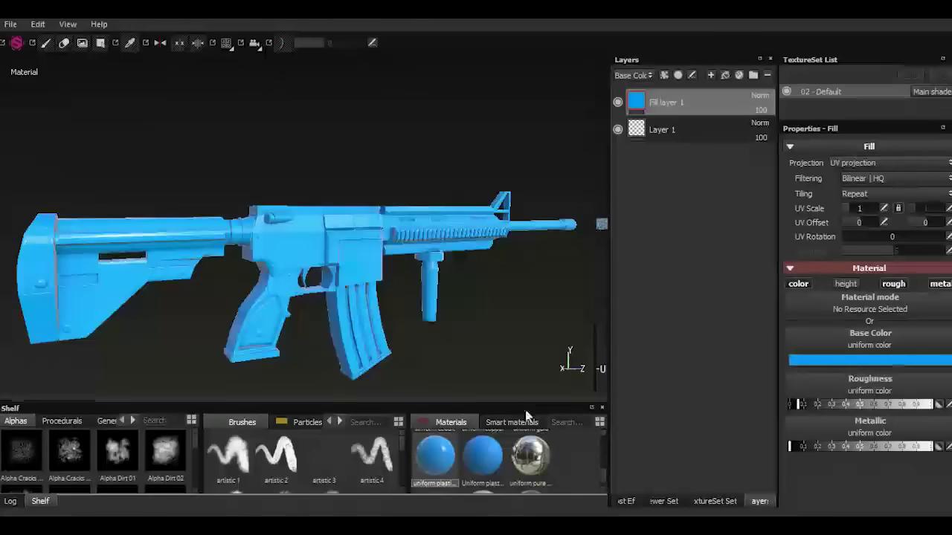
Make the fill's base colour neutral dark grey, raise its roughness, and add Fill layer 2.
click(872, 364)
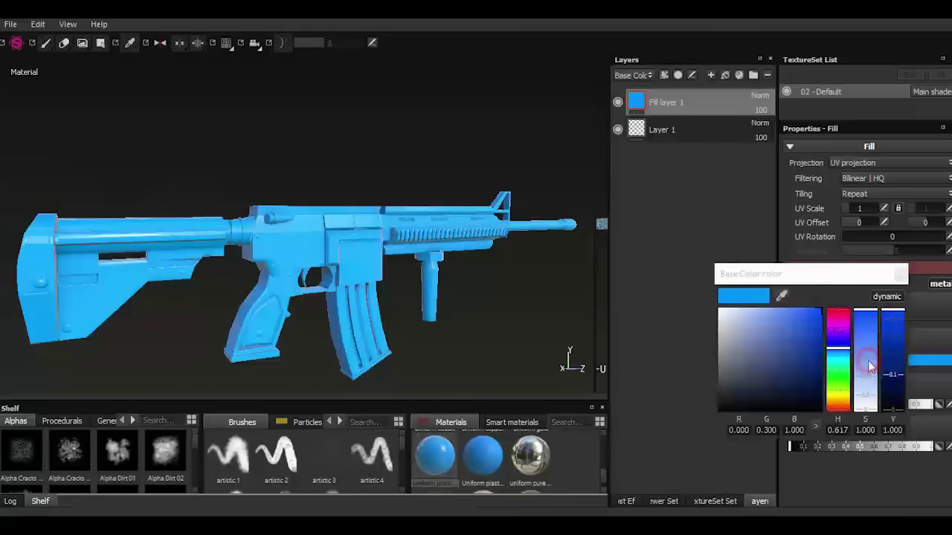
click(720, 384)
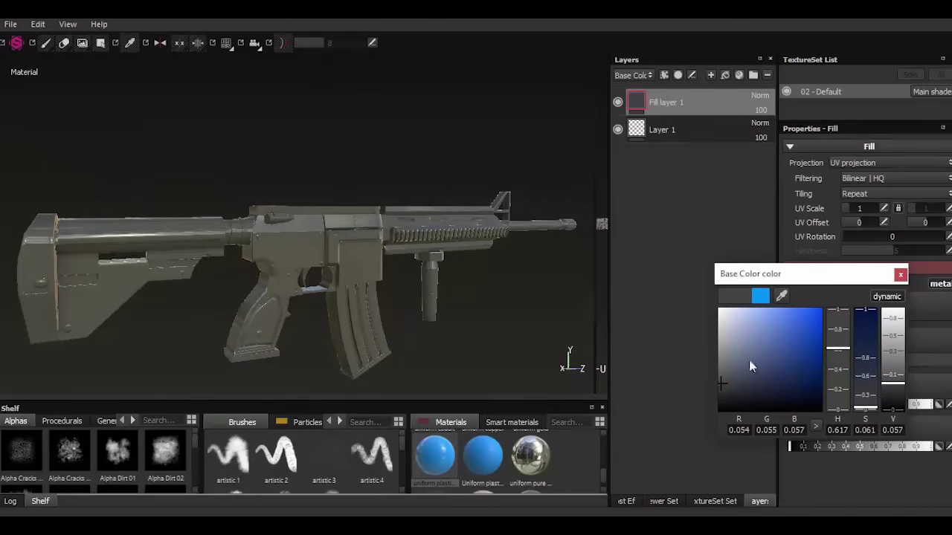
drag(723, 378, 715, 381)
drag(713, 383, 711, 385)
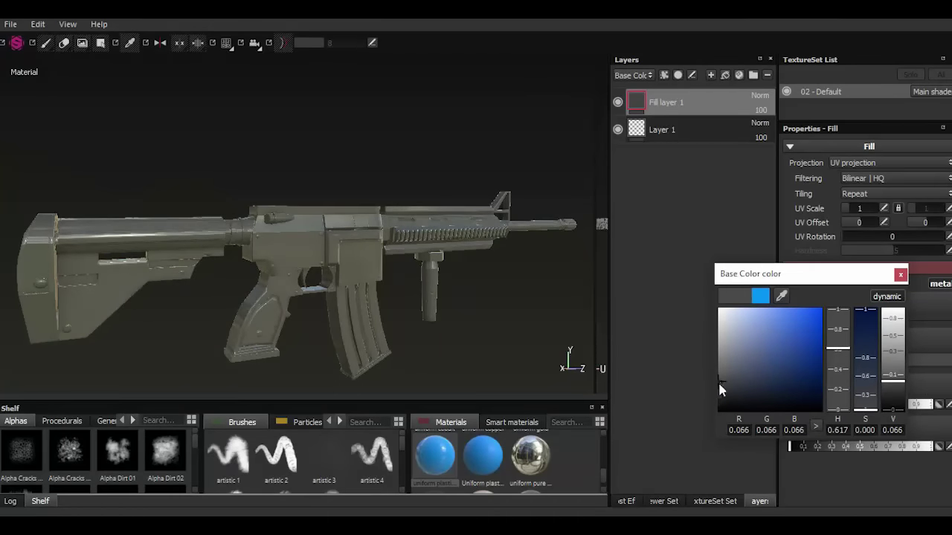
click(898, 277)
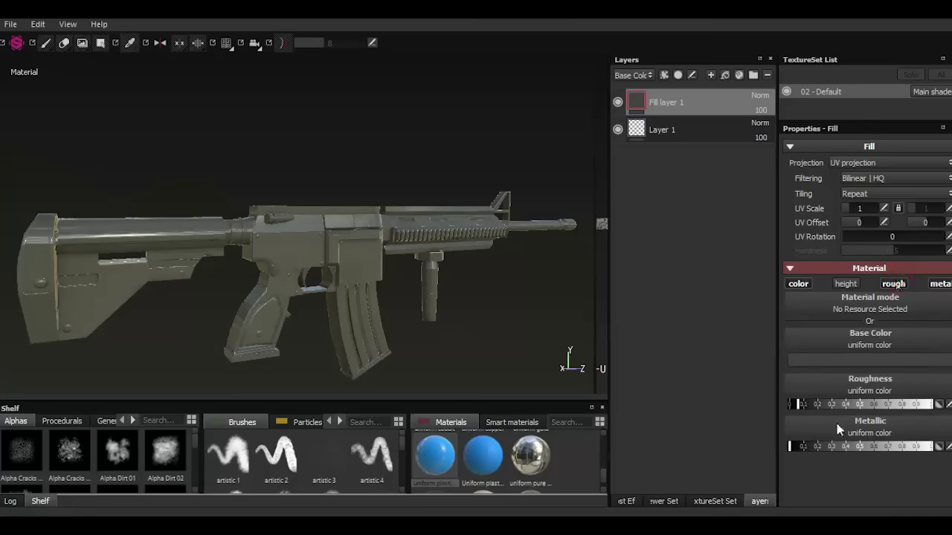
drag(811, 408, 816, 409)
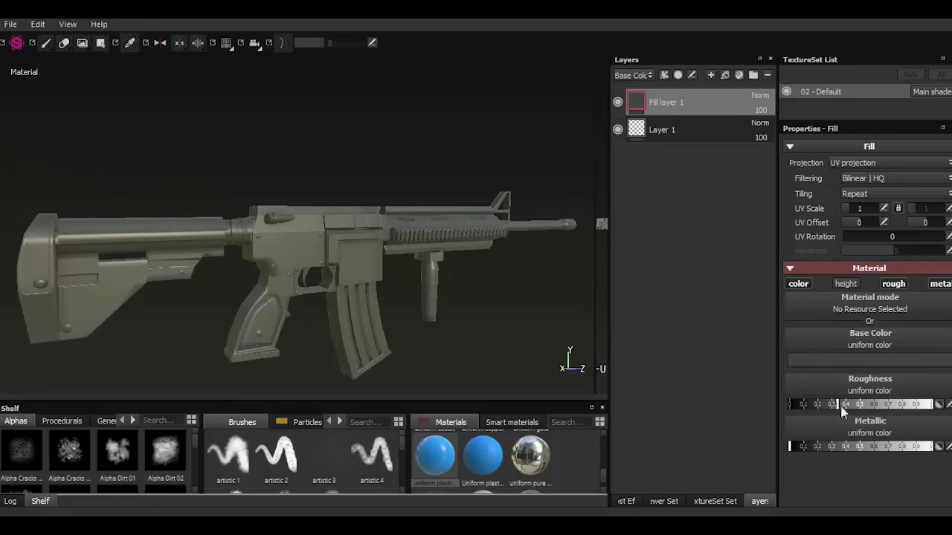
alt+drag(351, 238, 453, 255)
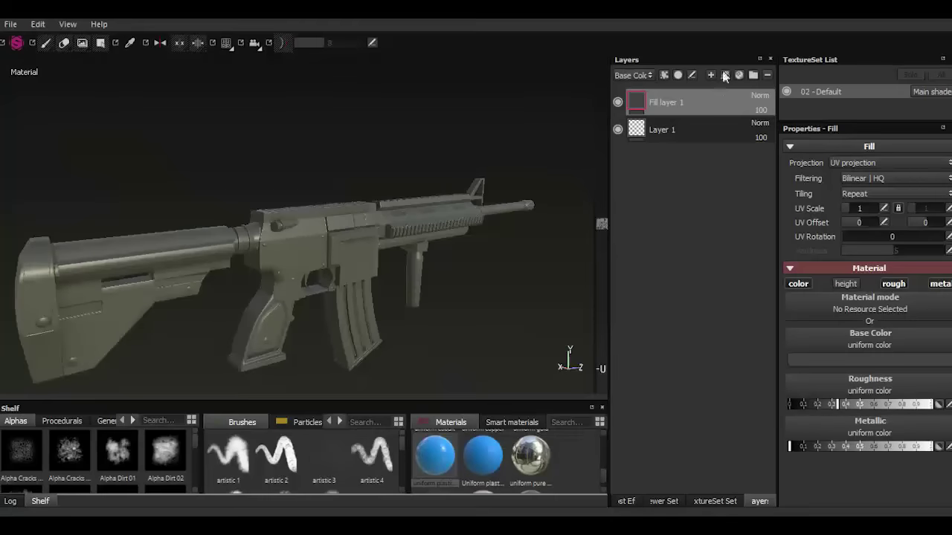
click(725, 75)
Apply uniform titanium metal to Fill layer 2 with roughness about 0.4.
scroll(595, 480, down, 2)
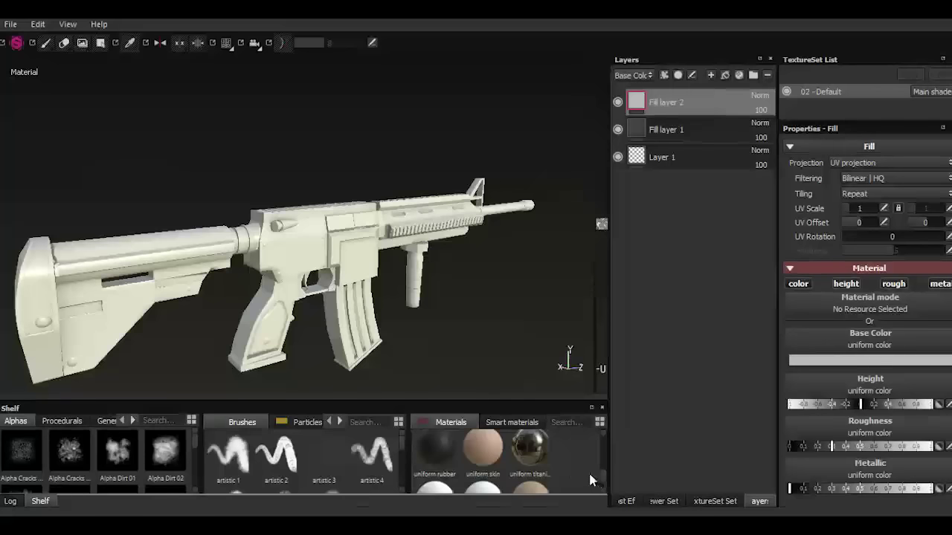
click(534, 453)
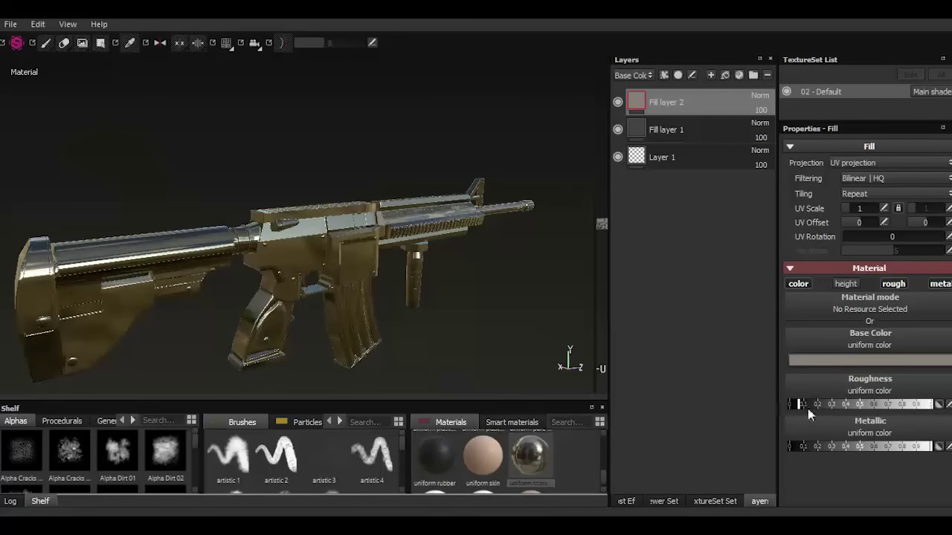
click(836, 403)
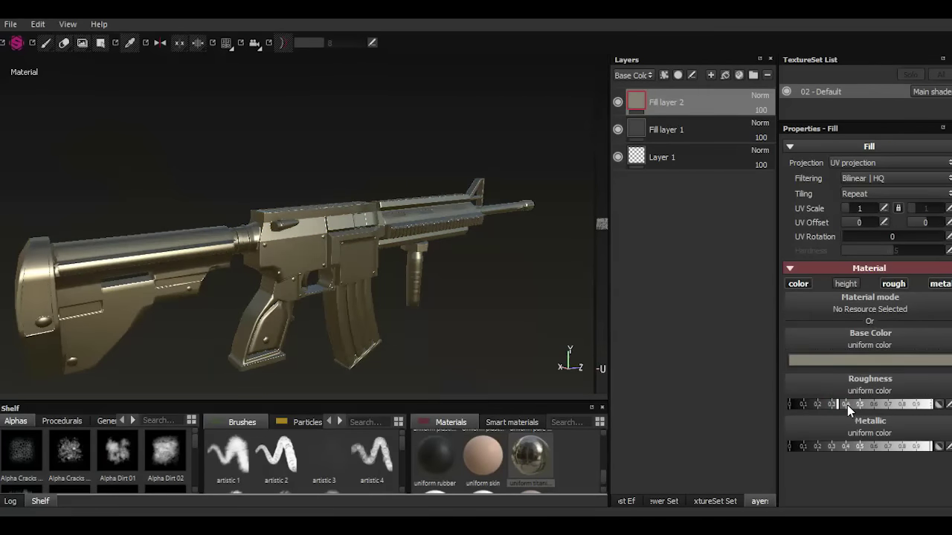
click(849, 405)
Check the metal shading, then add a black mask to Fill layer 2 so the dark base returns.
shift+right_drag(410, 266, 316, 239)
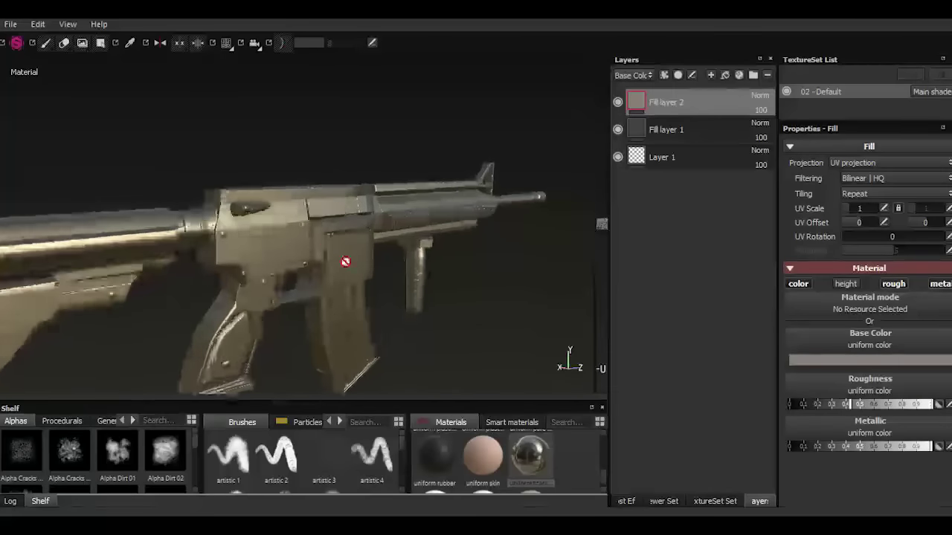
mouse_move(317, 239)
alt+mouse_down()
mouse_move(300, 256)
mouse_move(319, 259)
alt+mouse_up()
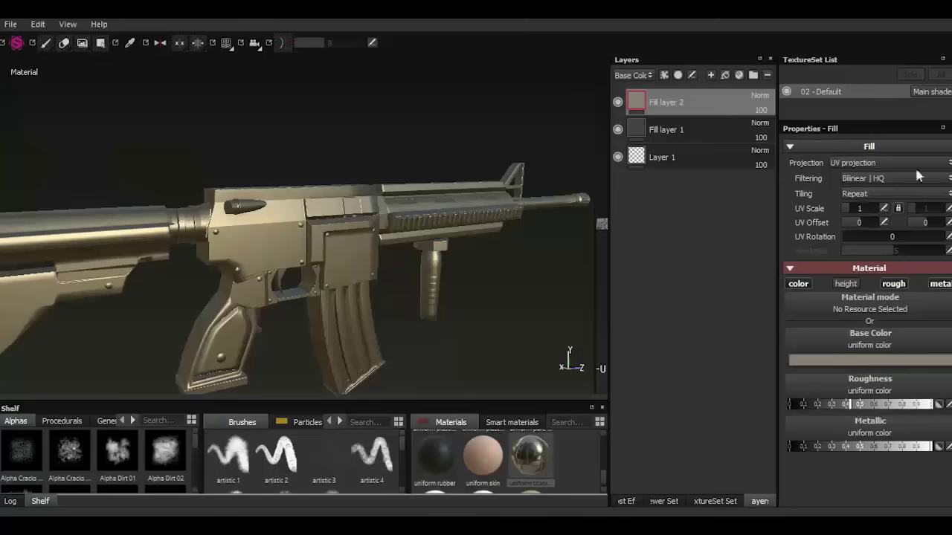
right_click(682, 108)
click(710, 127)
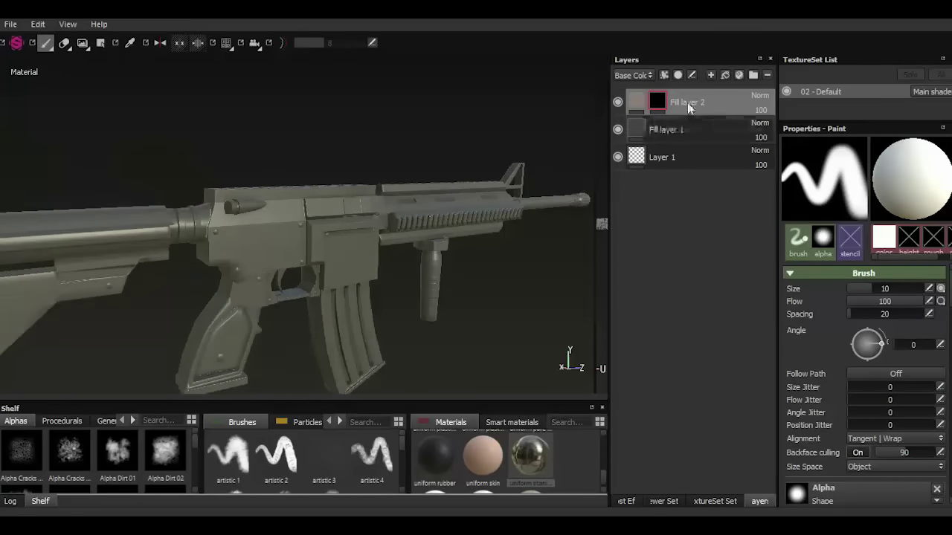
Add a generator to Fill layer 2's mask using the MG Edge Damage preset.
click(665, 75)
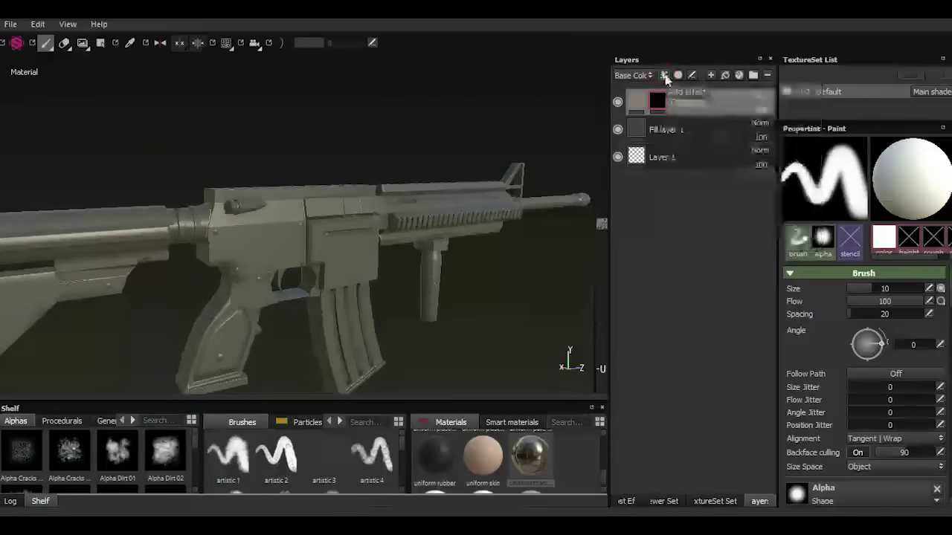
click(686, 91)
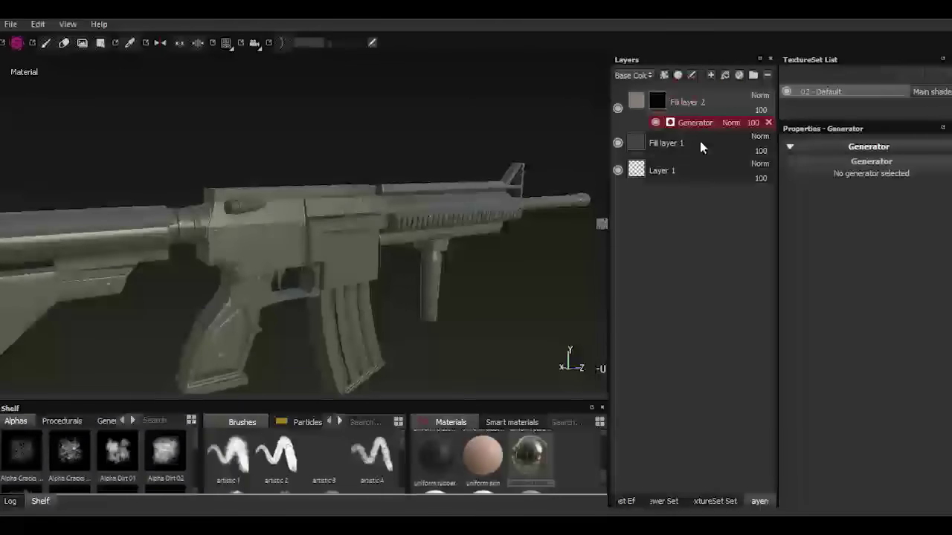
click(112, 421)
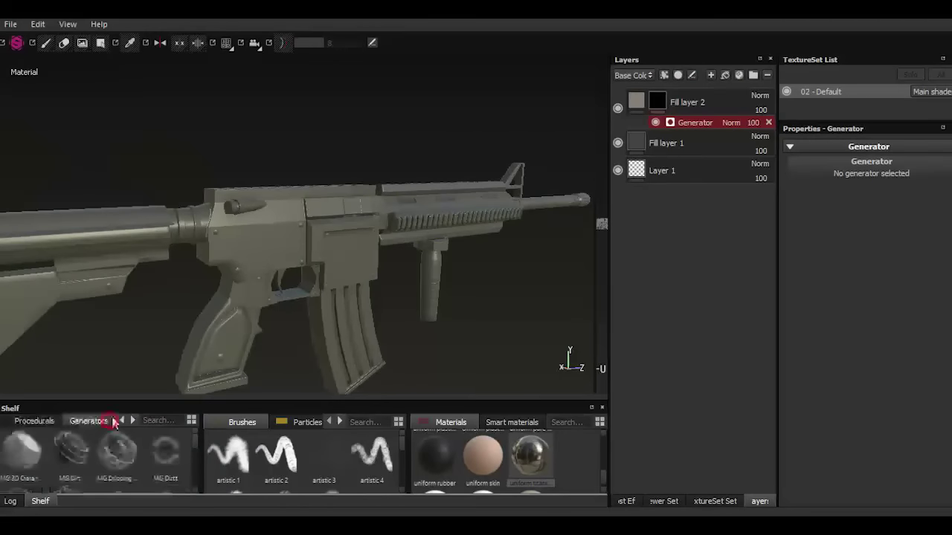
drag(136, 401, 157, 294)
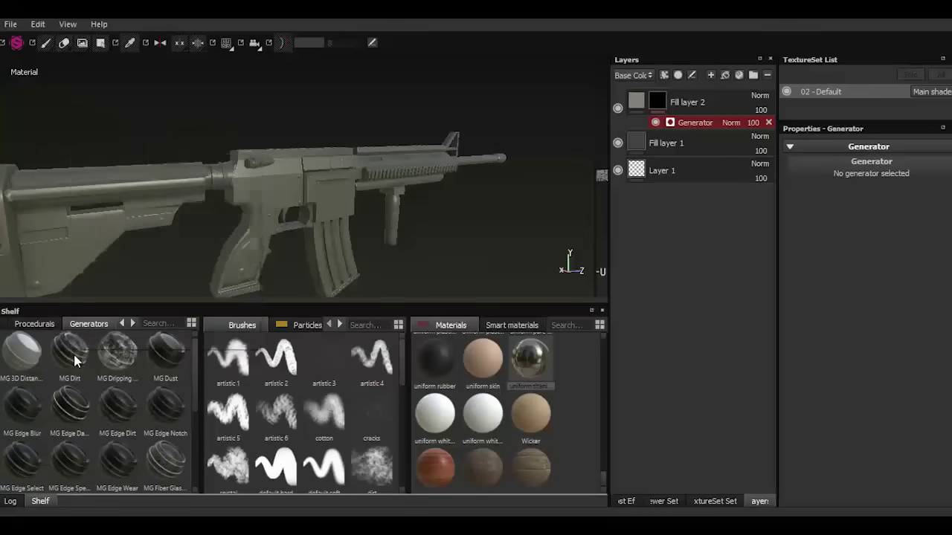
click(74, 412)
drag(74, 411, 816, 202)
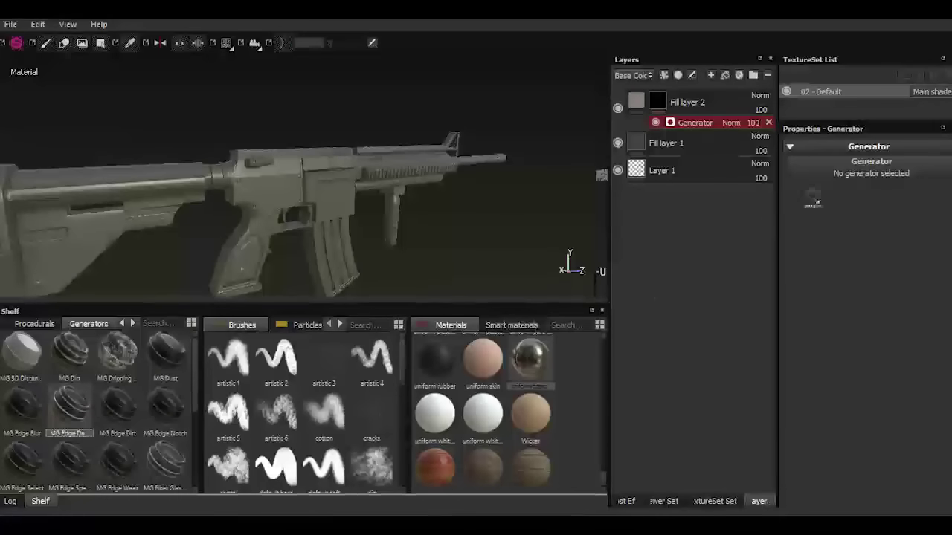
drag(870, 154, 869, 156)
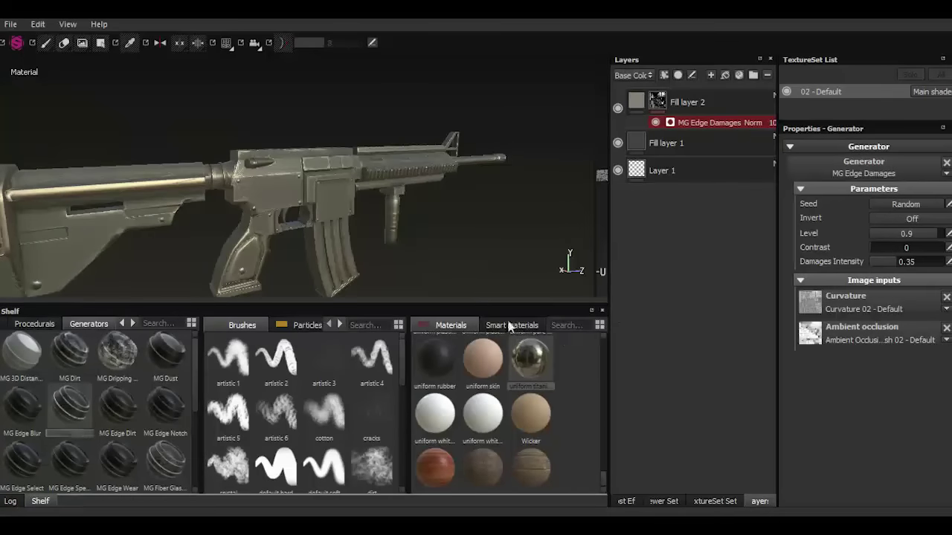
Enlarge the 3D view and widen the layers and properties panels, reframing the rifle.
drag(498, 304, 536, 421)
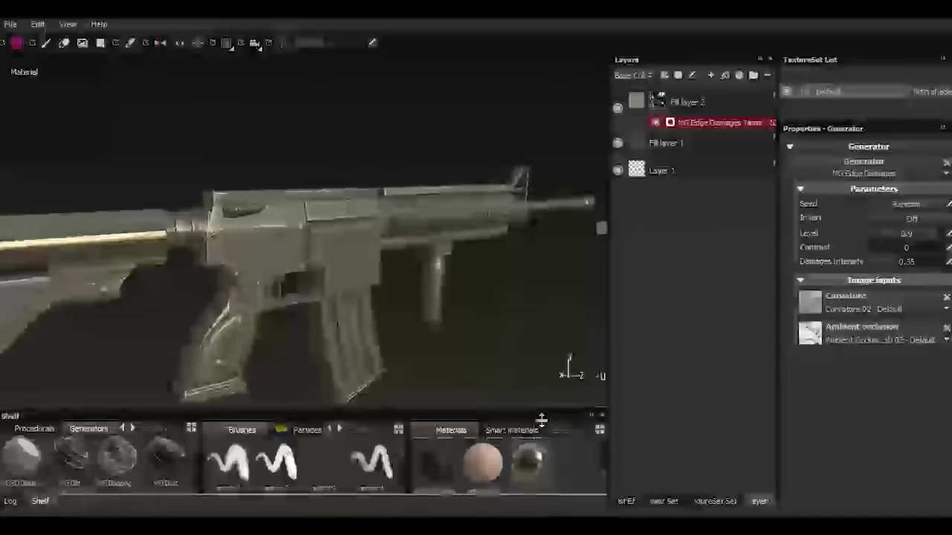
alt+drag(278, 290, 266, 283)
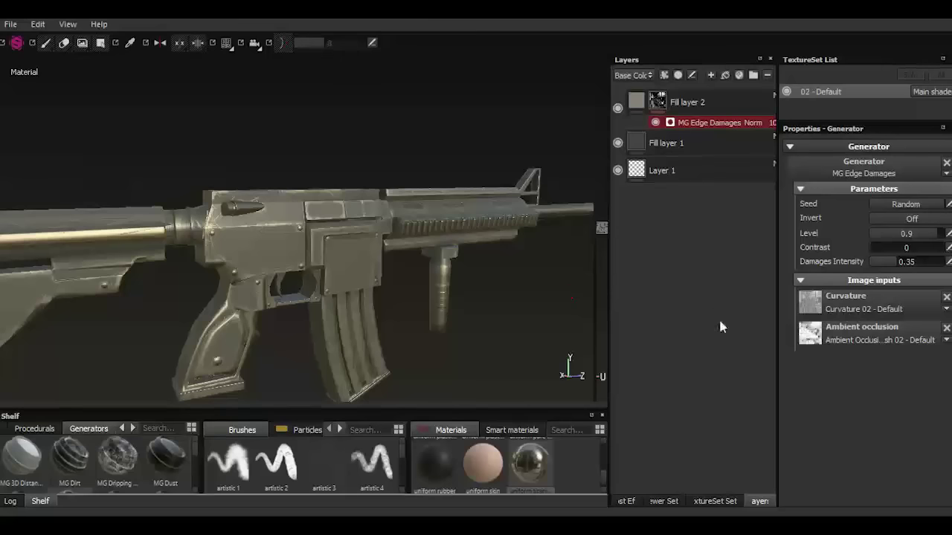
drag(775, 362, 737, 361)
mouse_move(608, 428)
mouse_down()
mouse_move(206, 285)
mouse_move(231, 304)
mouse_up()
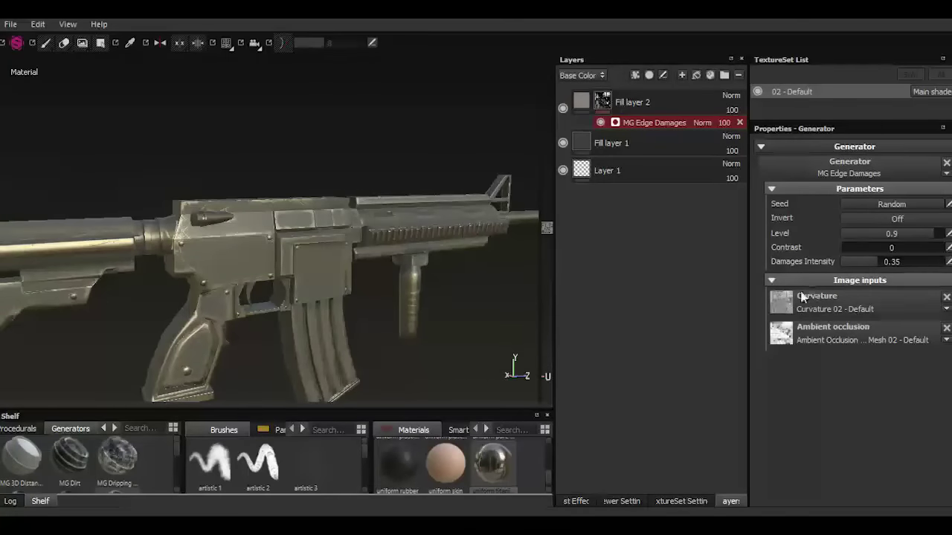
alt+middle_drag(220, 321, 311, 291)
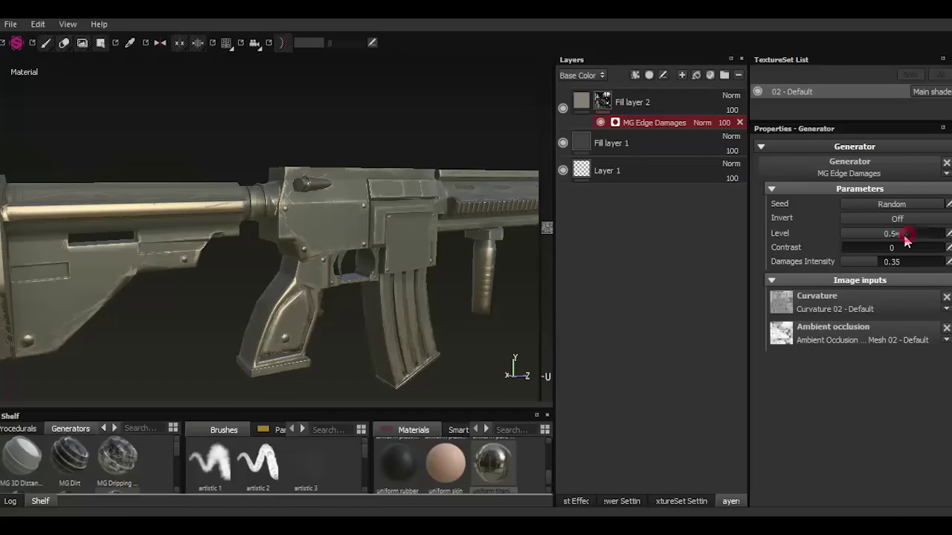
Lower the edge damage Level from 1 to about 0.82, inspecting the worn edges.
drag(907, 238, 946, 235)
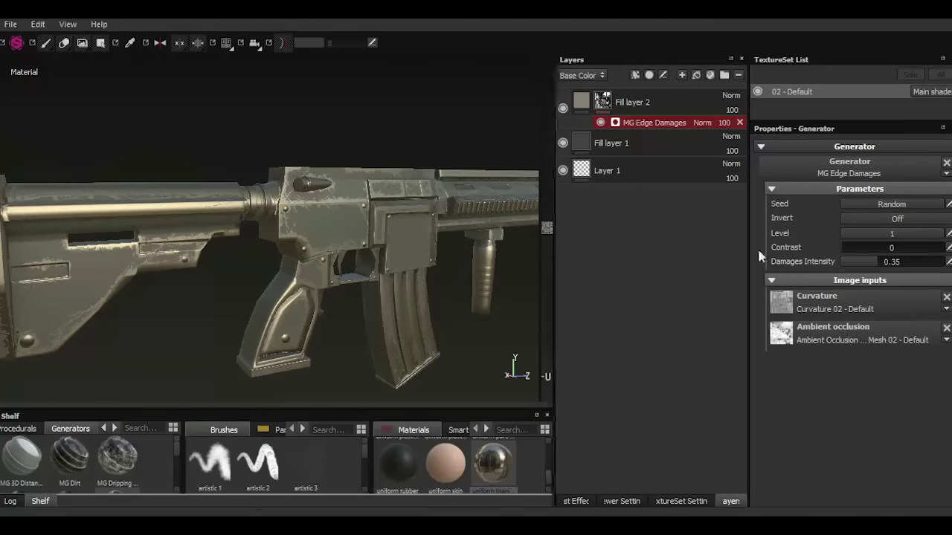
alt+drag(337, 305, 262, 254)
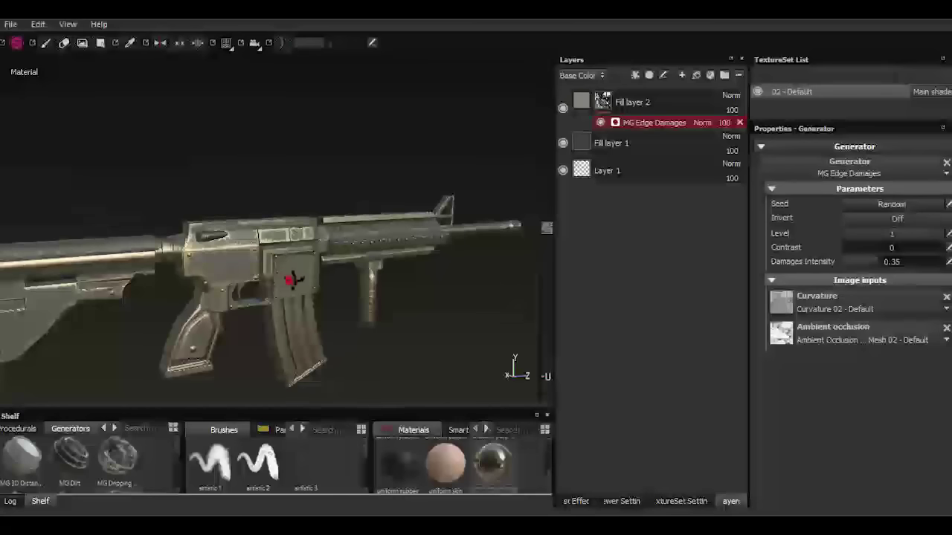
scroll(262, 254, up, 3)
scroll(245, 257, up, 3)
scroll(249, 261, up, 3)
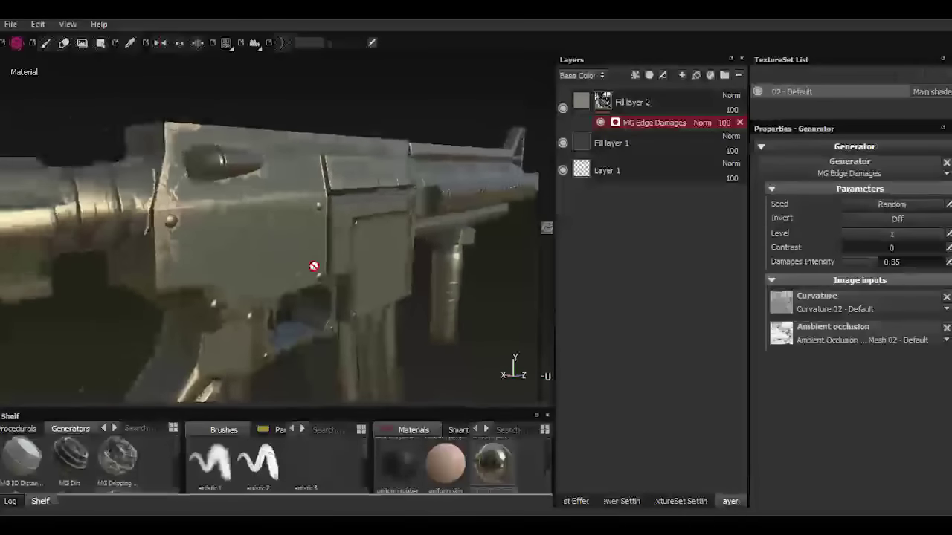
scroll(273, 280, up, 3)
mouse_move(938, 235)
mouse_down()
mouse_move(917, 238)
mouse_move(936, 240)
mouse_up()
scroll(385, 249, down, 3)
scroll(387, 260, down, 3)
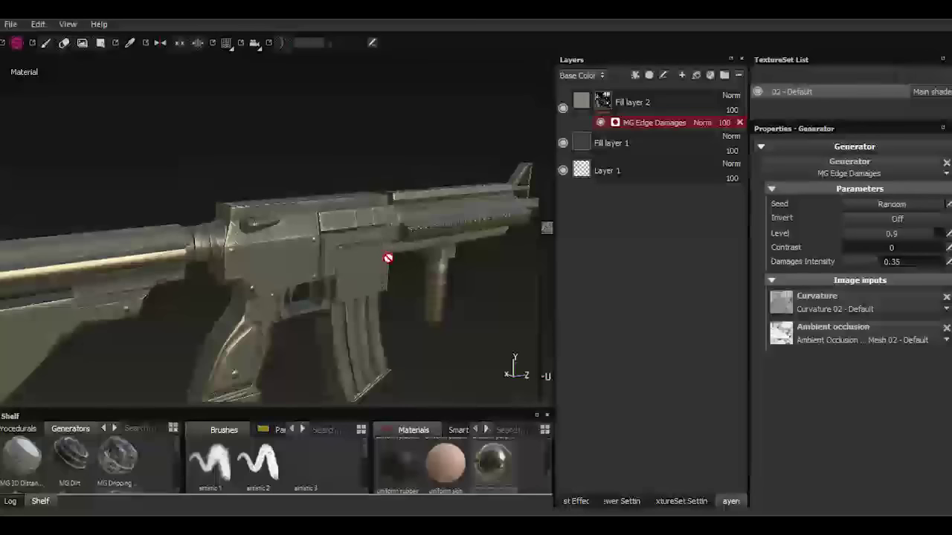
alt+drag(365, 221, 349, 257)
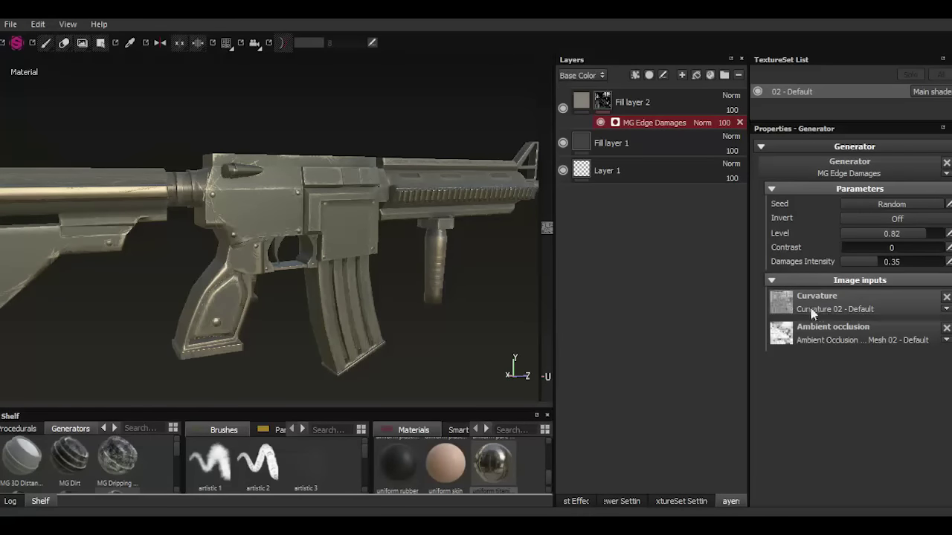
Open Fill layer 2's base colour picker and try darker, lighter and hue-shifted colours.
click(582, 101)
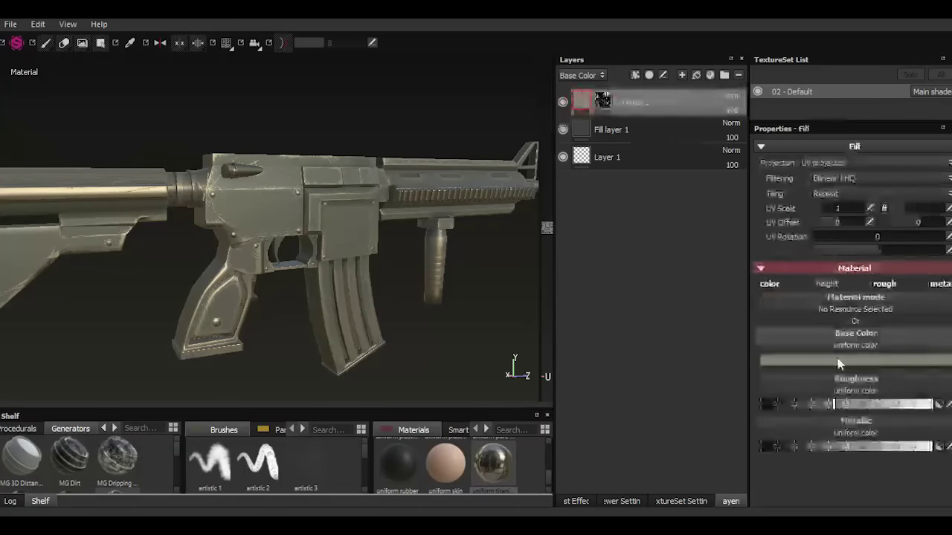
click(818, 346)
click(710, 374)
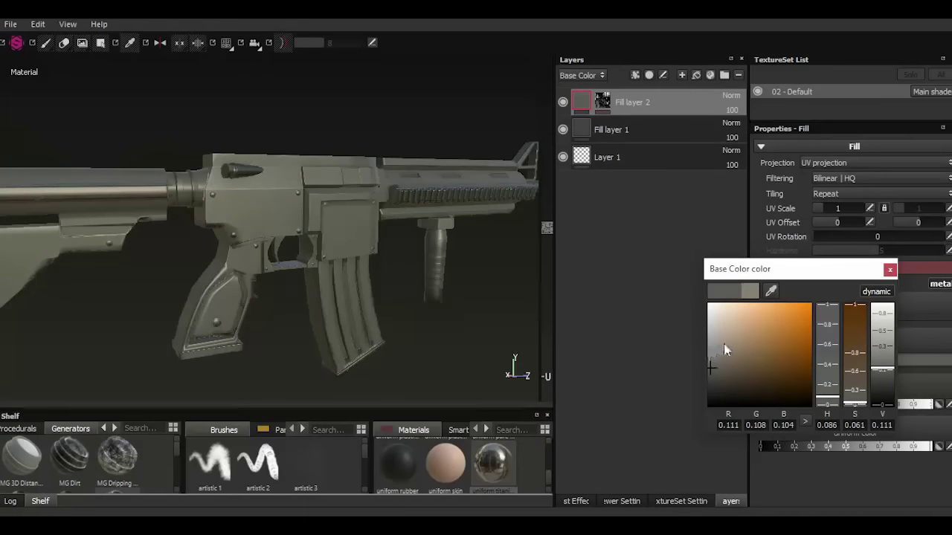
click(723, 344)
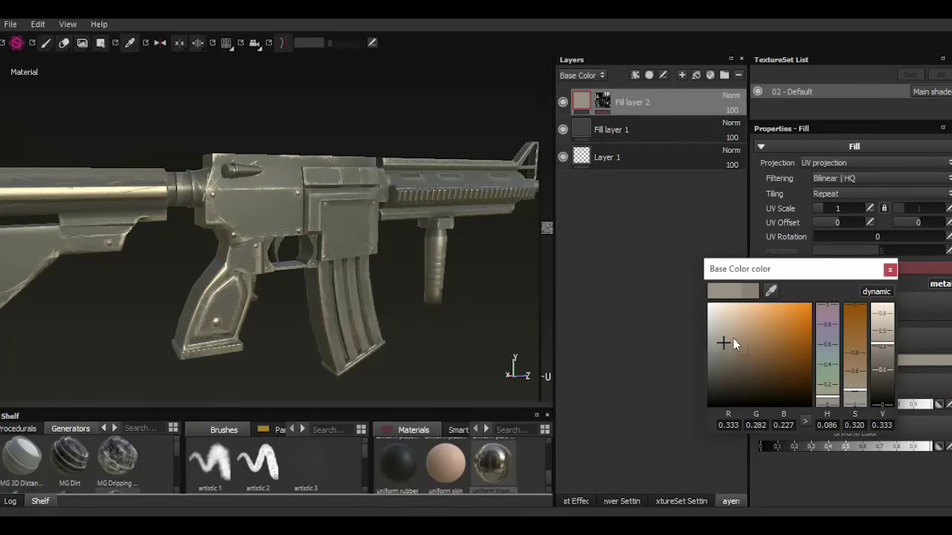
click(732, 334)
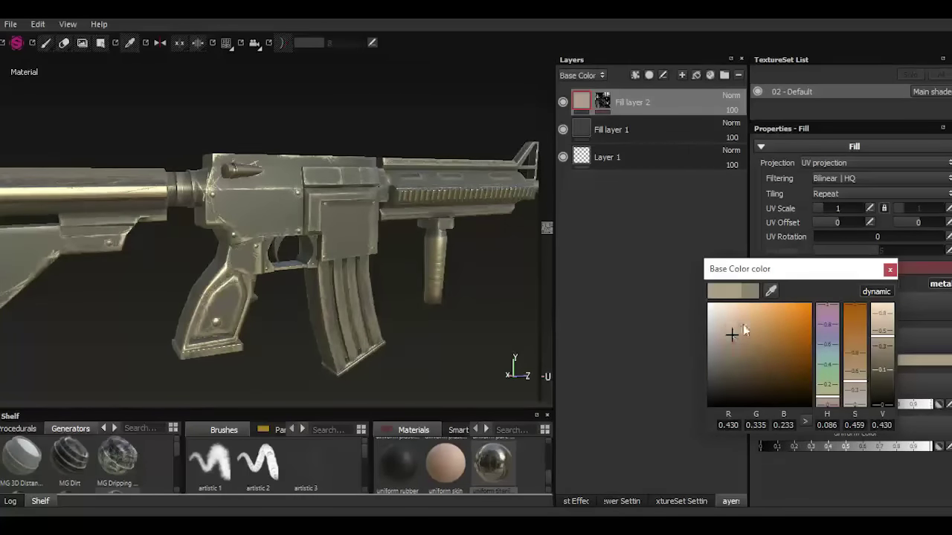
click(742, 324)
click(824, 384)
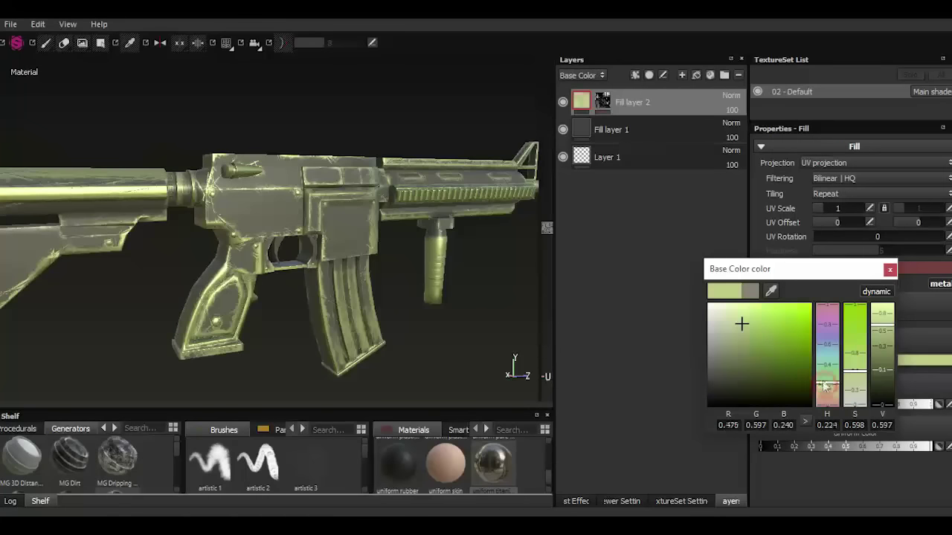
drag(824, 384, 823, 312)
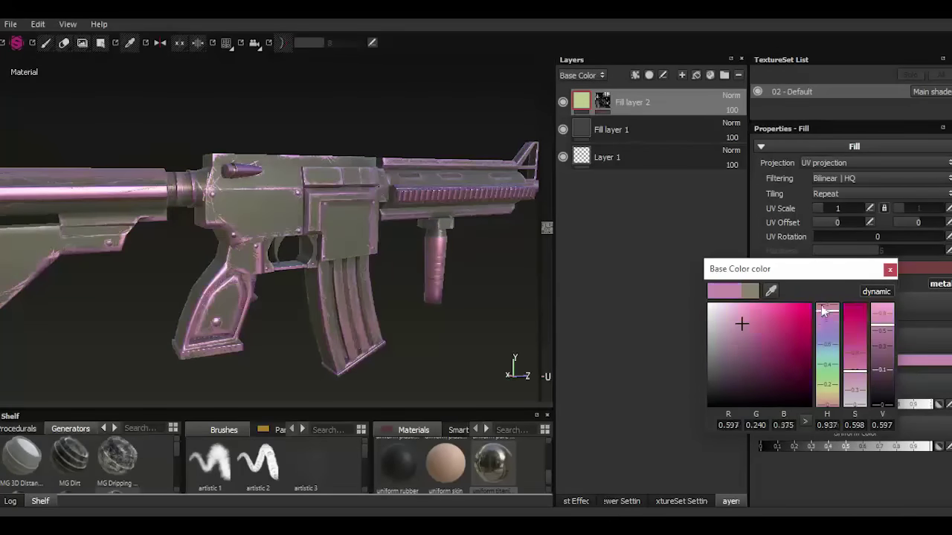
mouse_move(827, 305)
mouse_down()
mouse_move(831, 397)
mouse_move(830, 363)
mouse_up()
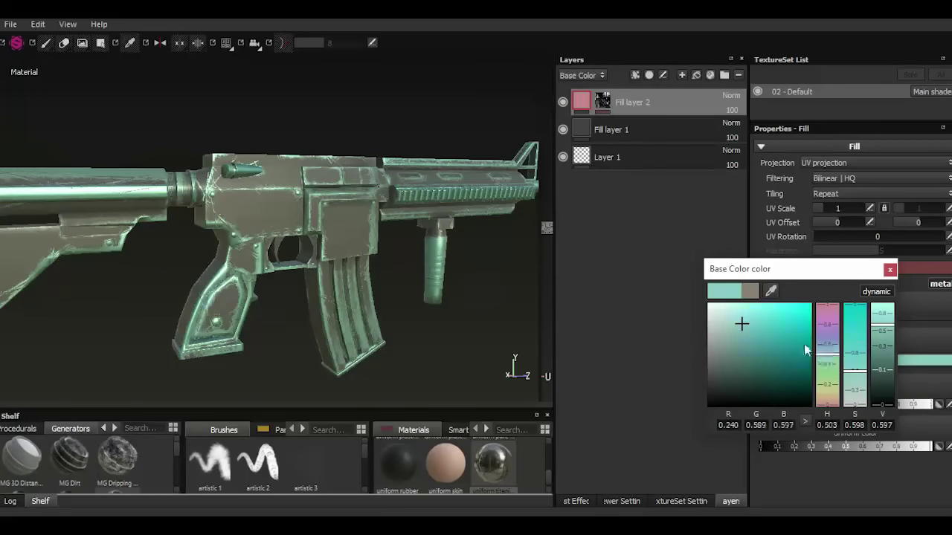
Settle on a light warm brown base colour (RGB 0.402, 0.345, 0.283).
click(750, 291)
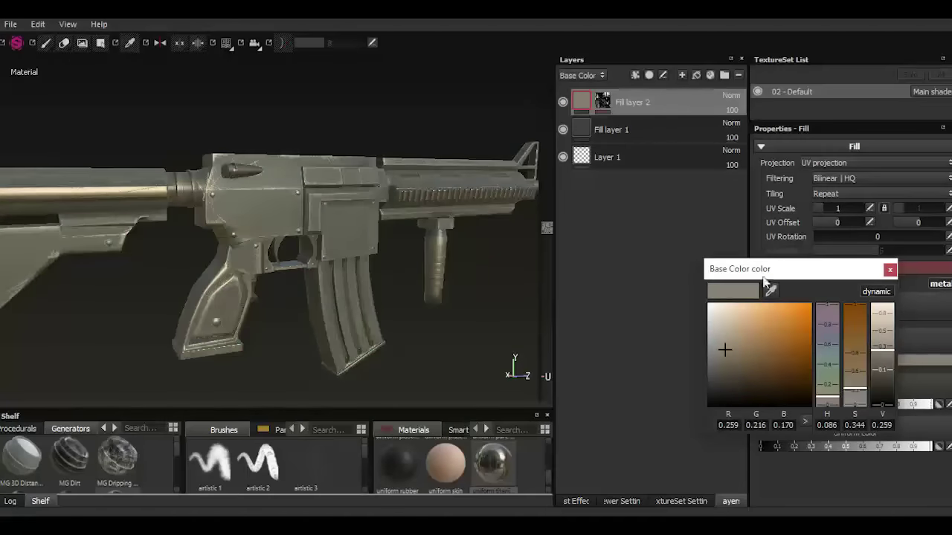
click(732, 343)
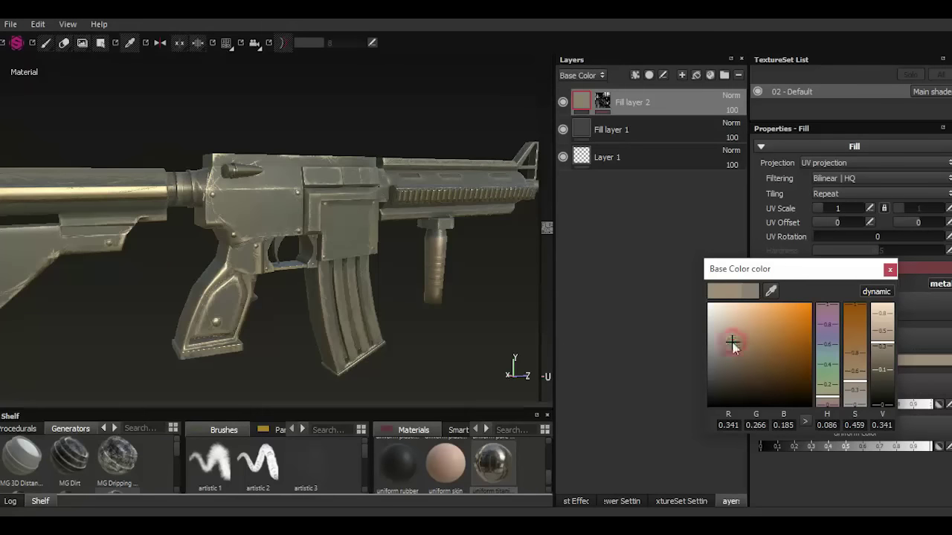
click(721, 340)
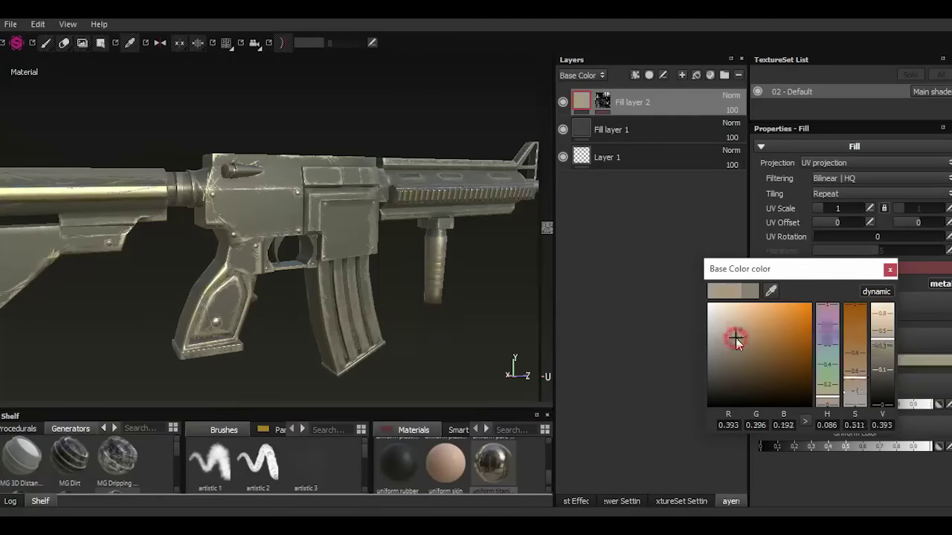
click(719, 338)
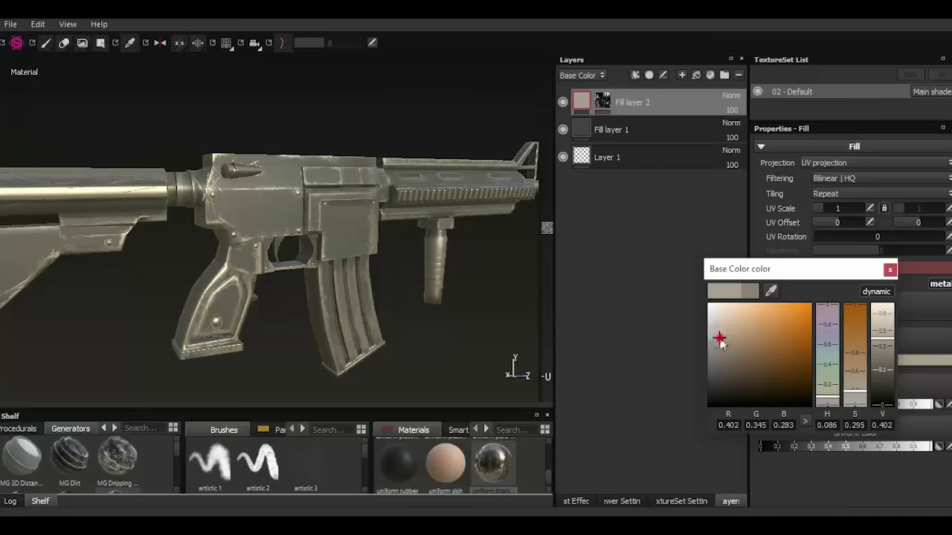
click(889, 269)
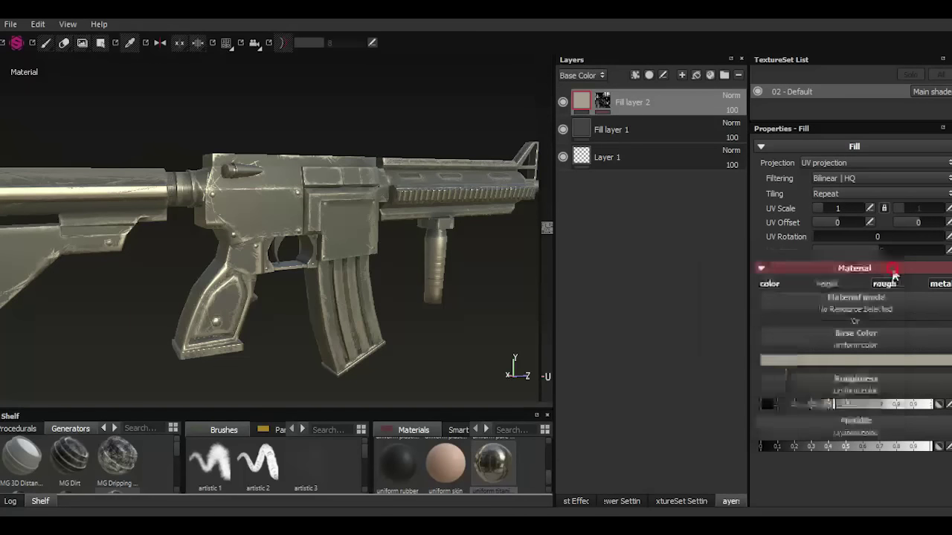
mouse_move(307, 257)
alt+mouse_down()
mouse_move(269, 260)
mouse_move(308, 276)
mouse_move(326, 238)
alt+mouse_up()
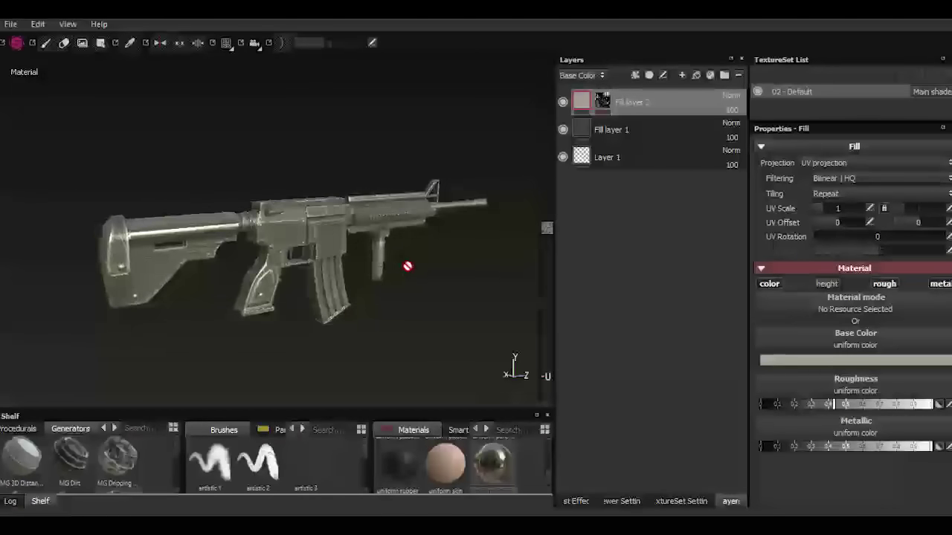
Add Fill layer 3 with the ambient occlusion map as base colour in Multiply blend.
scroll(326, 238, up, 5)
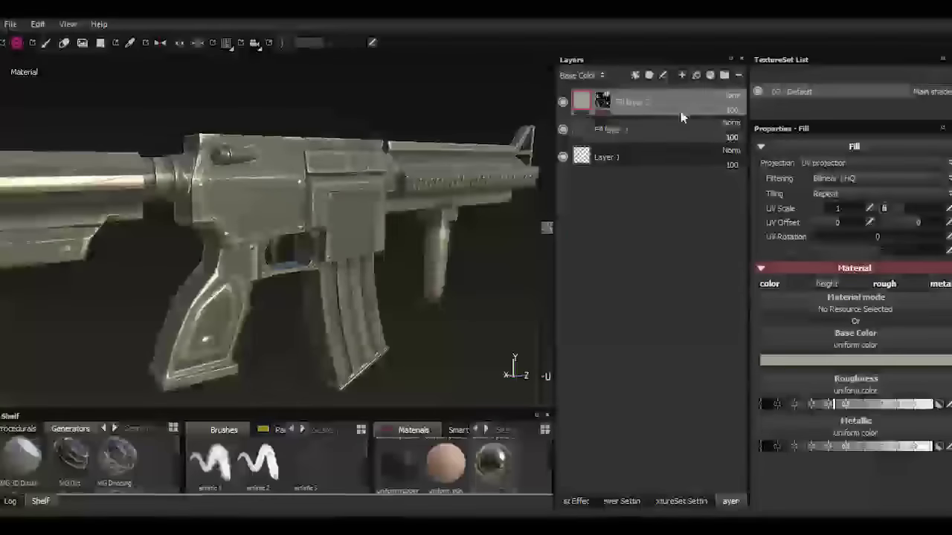
click(606, 101)
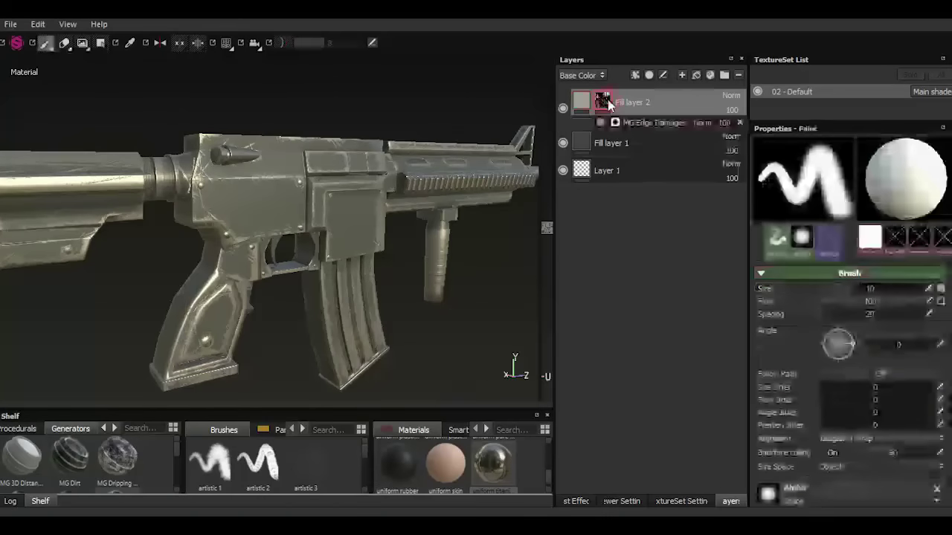
click(696, 77)
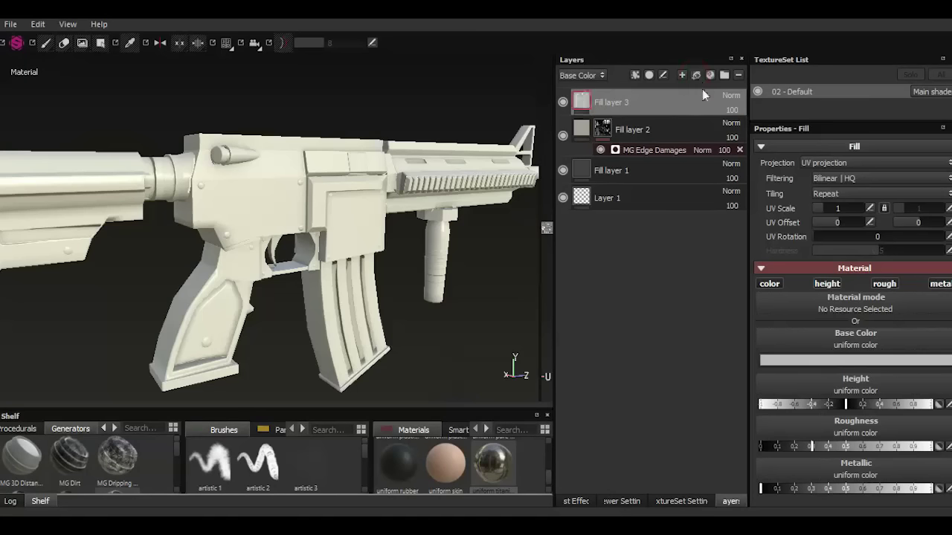
click(865, 346)
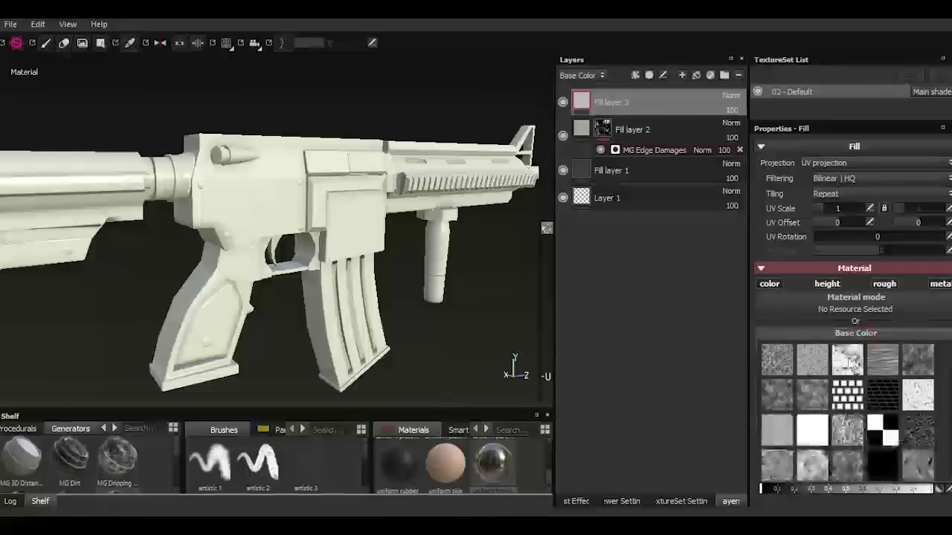
click(848, 360)
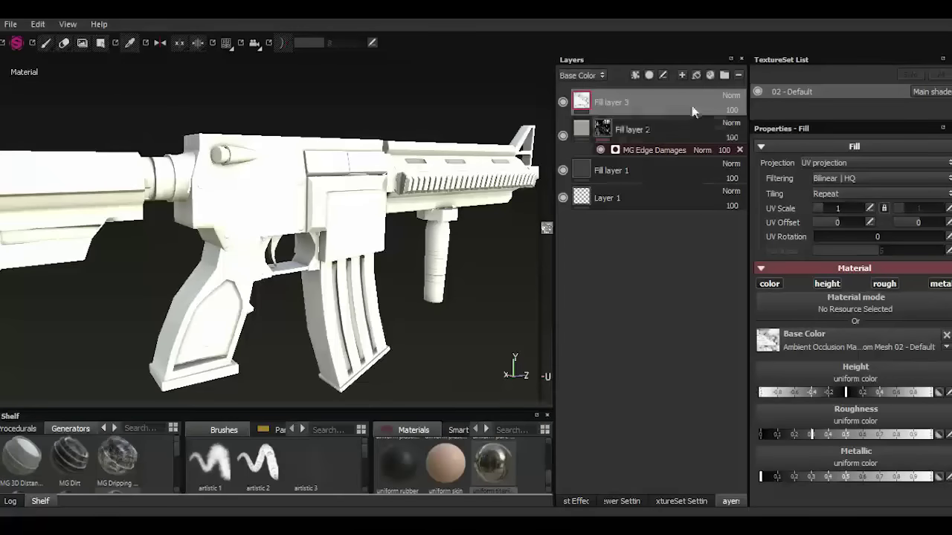
click(731, 97)
click(737, 61)
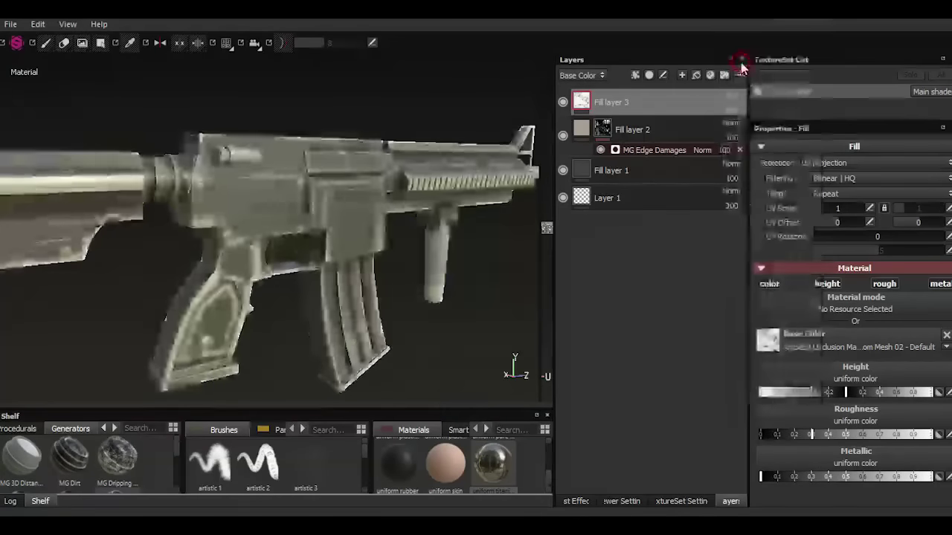
Review the darkened gun, then replace the multiply layer with a fresh plain fill layer.
scroll(298, 290, down, 5)
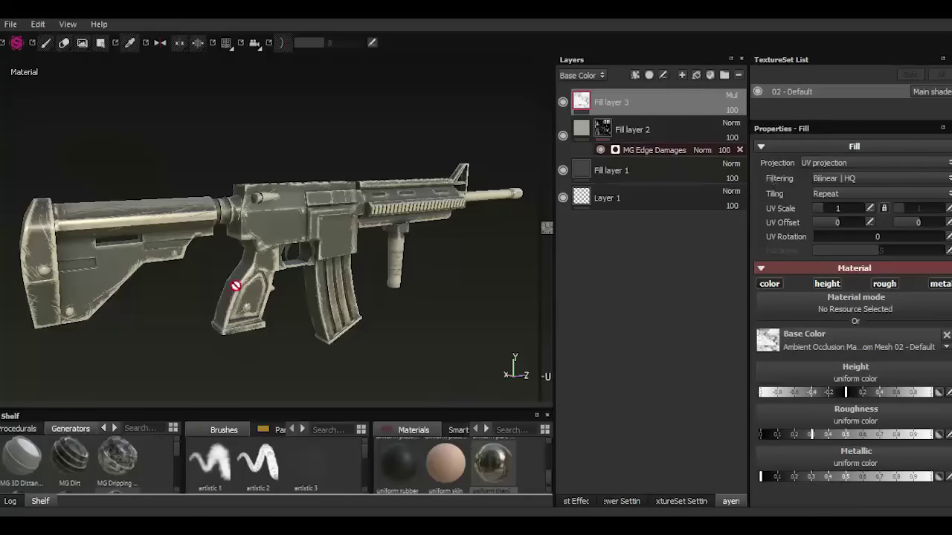
alt+drag(235, 286, 312, 276)
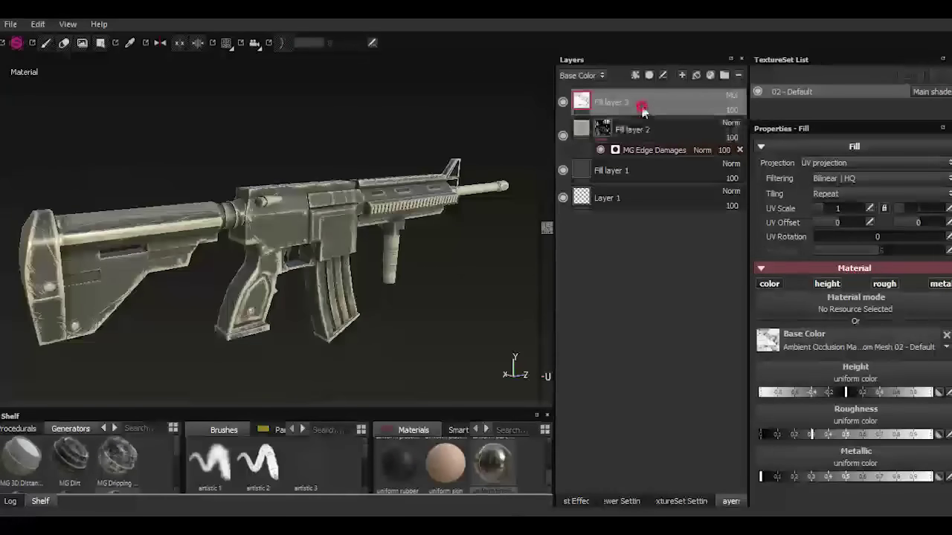
key(Delete)
click(696, 75)
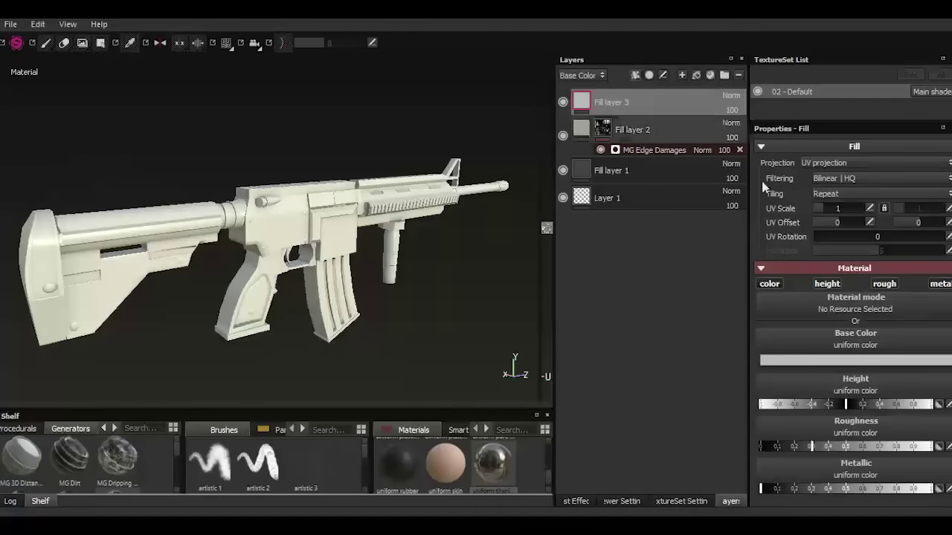
Apply uniform gold metal to Fill layer 3 and raise roughness to about 0.4.
click(549, 491)
click(547, 445)
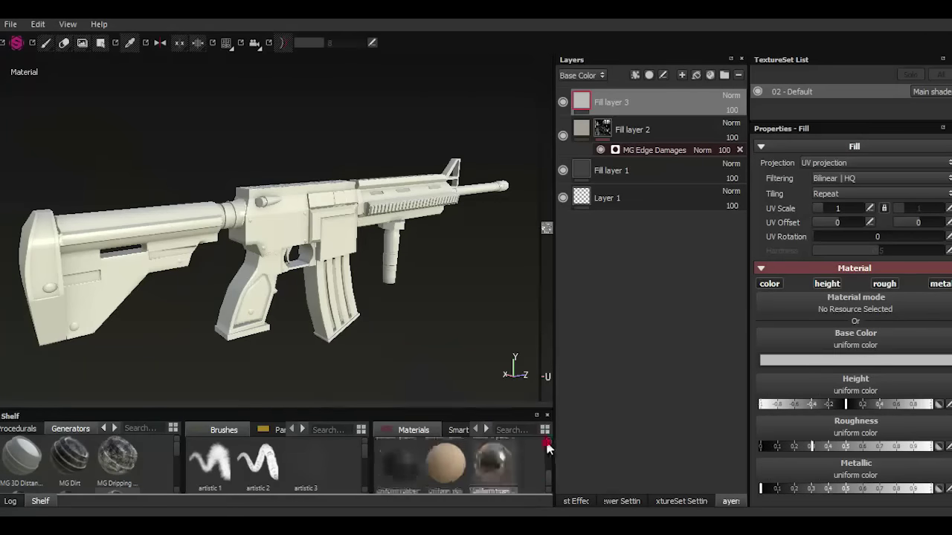
click(547, 445)
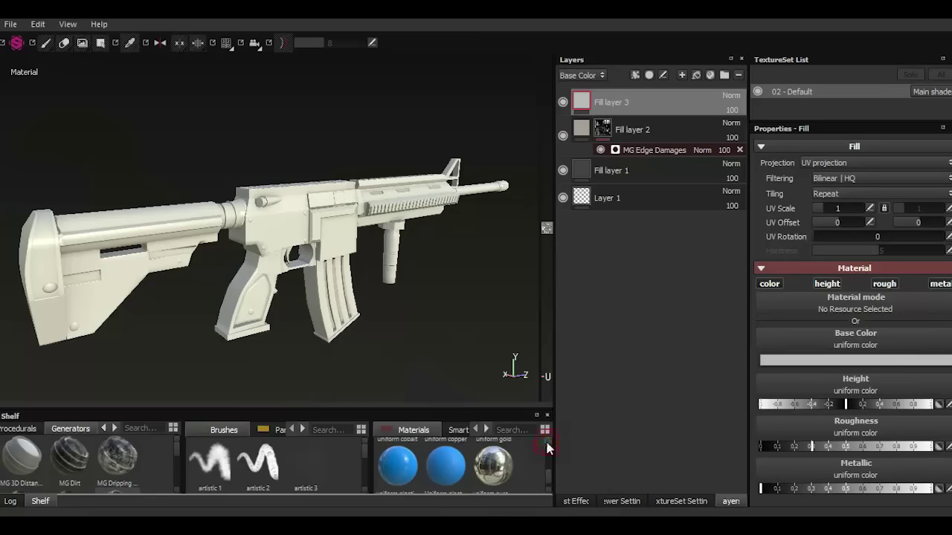
click(493, 467)
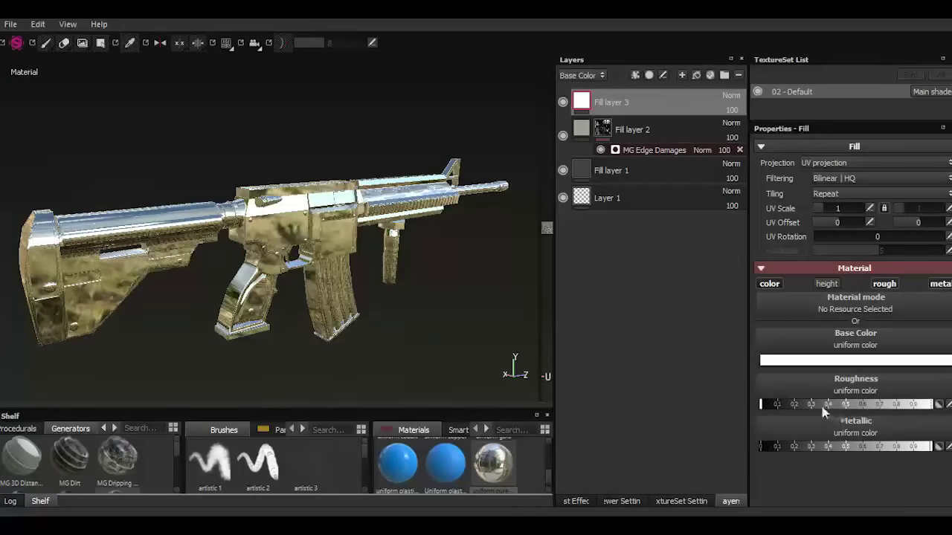
click(823, 406)
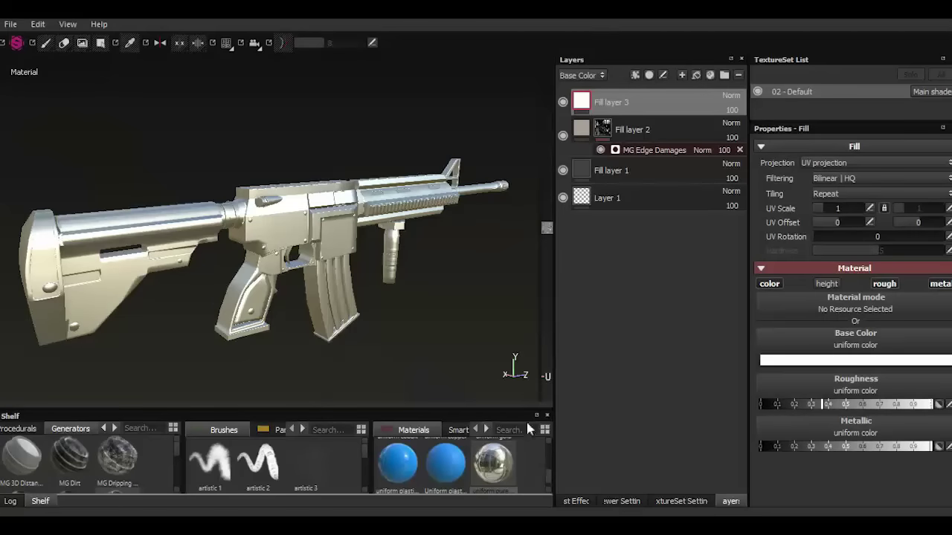
Enlarge the Shelf panel and scroll through the materials to the steel presets.
drag(521, 409, 520, 349)
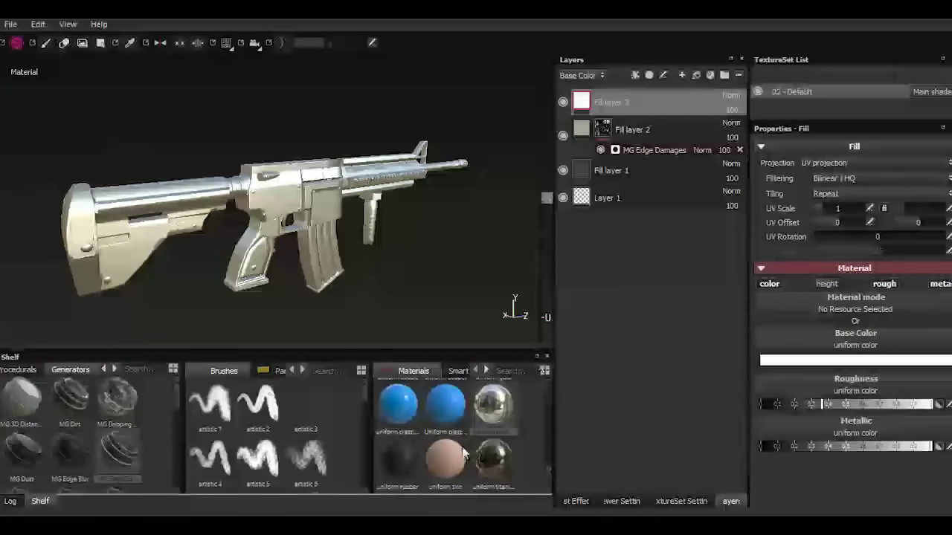
scroll(484, 457, up, 3)
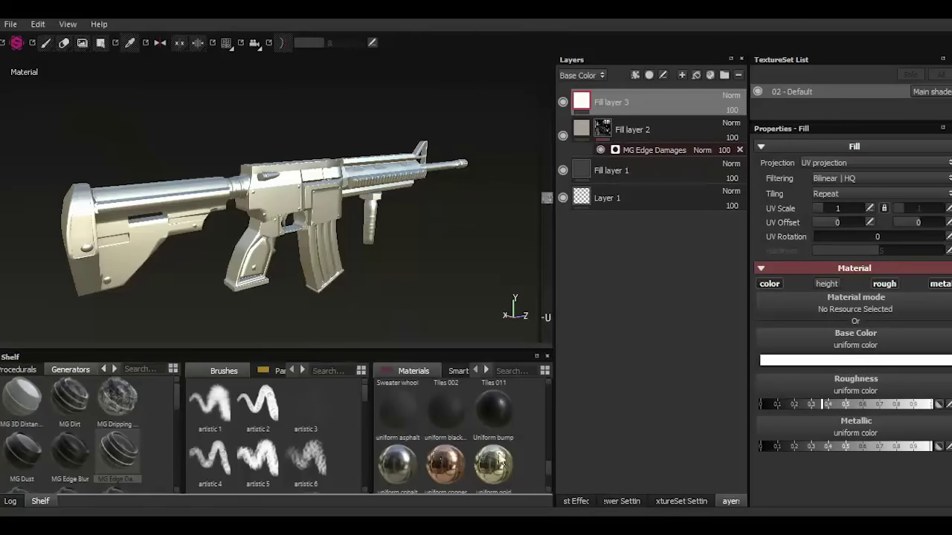
scroll(514, 451, up, 2)
scroll(514, 451, up, 2)
scroll(517, 454, up, 2)
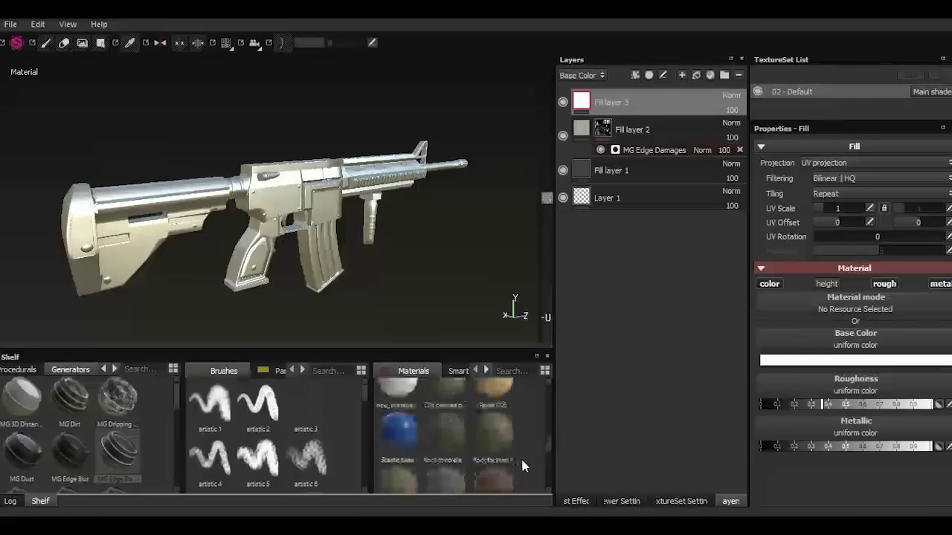
scroll(520, 457, up, 2)
scroll(520, 457, down, 2)
scroll(516, 456, down, 2)
scroll(519, 456, down, 2)
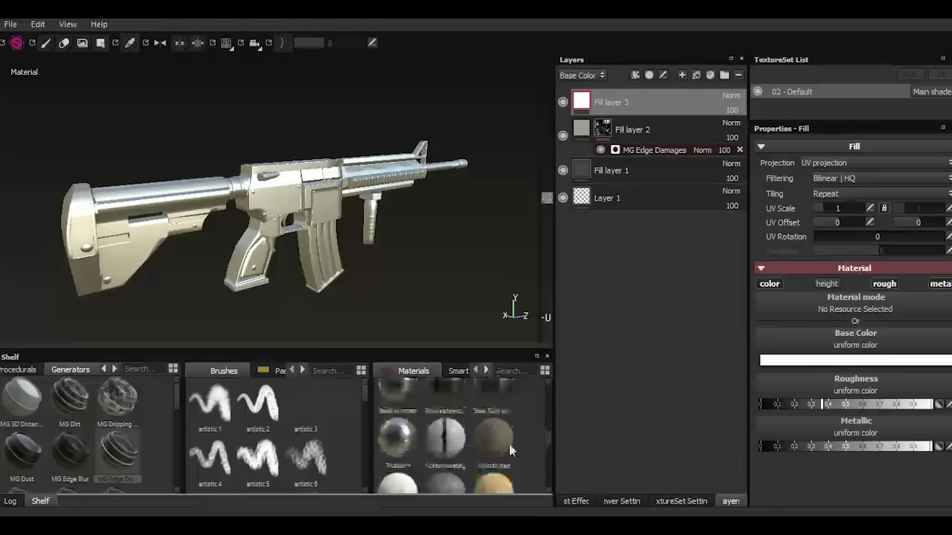
scroll(520, 457, down, 2)
scroll(520, 456, down, 2)
scroll(521, 455, up, 2)
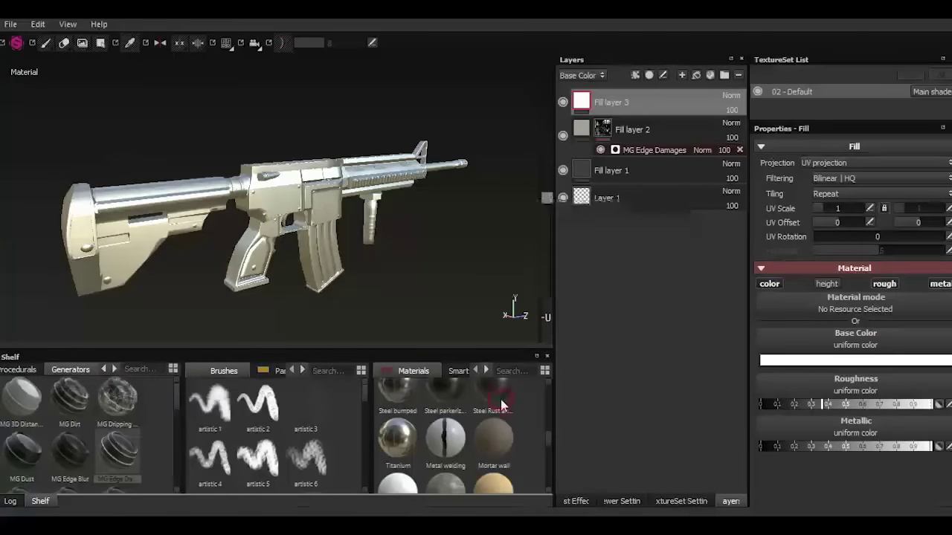
Apply the Steel Rust and Wear material to Fill layer 3.
click(502, 402)
drag(501, 406, 350, 290)
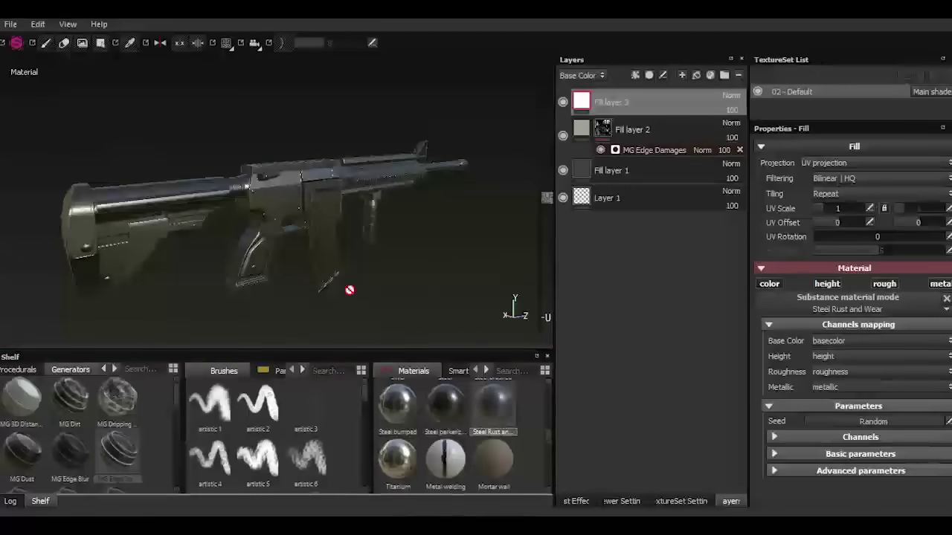
scroll(306, 206, up, 5)
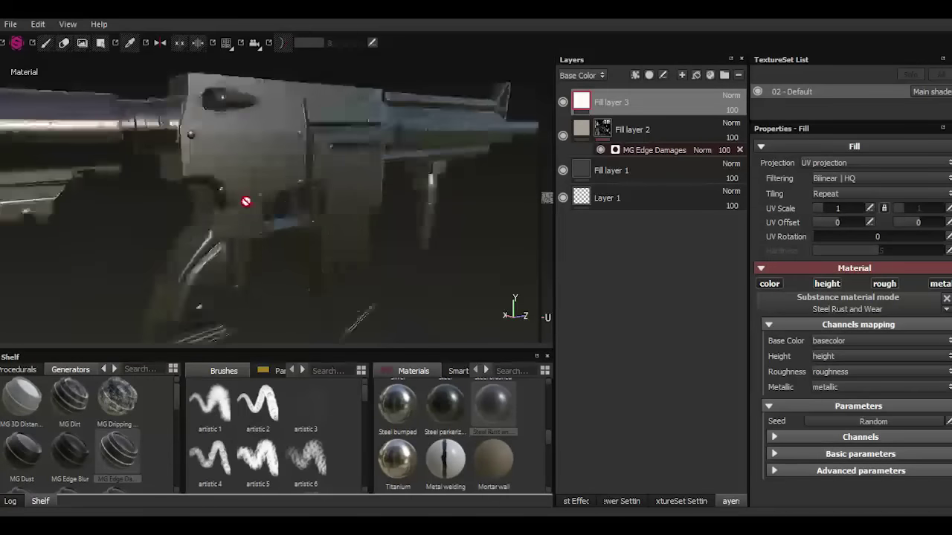
scroll(313, 207, up, 3)
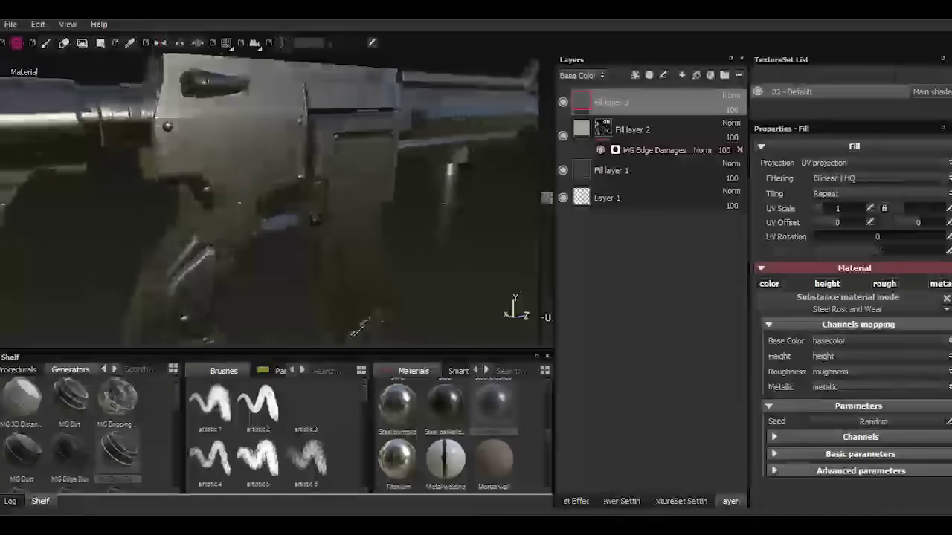
Adjust the material's Metal roughness under Advanced parameters.
click(855, 470)
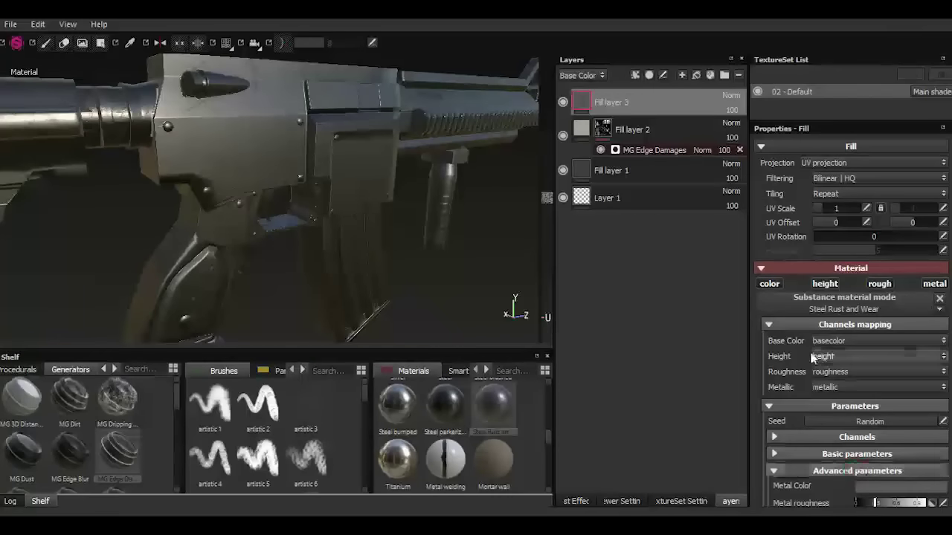
scroll(856, 417, down, 3)
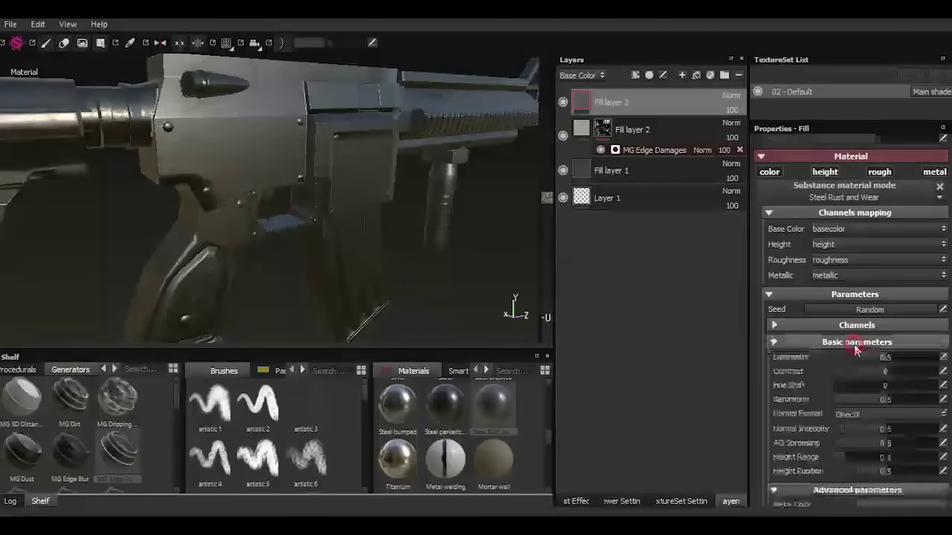
scroll(855, 365, down, 3)
click(854, 392)
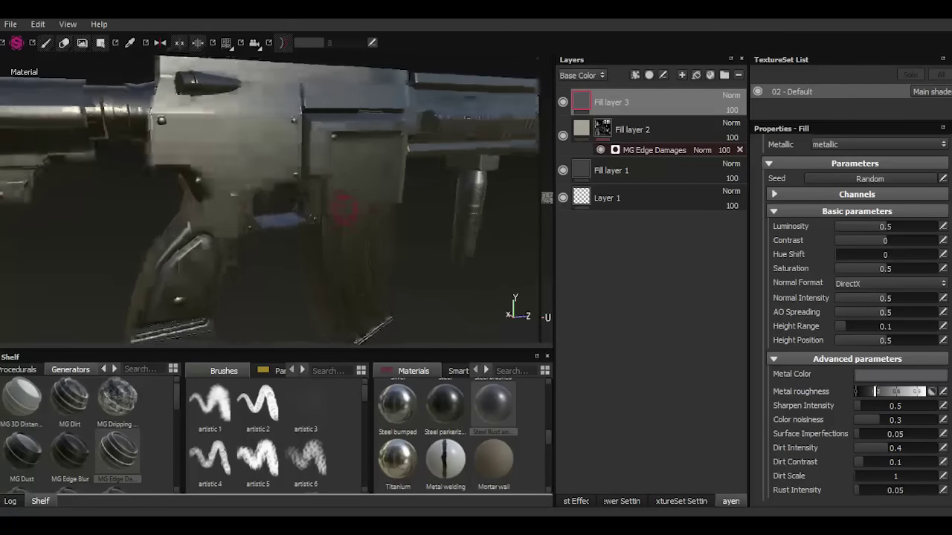
Inspect the gun's reflections, then move Fill layer 3 below Fill layer 1.
shift+right_drag(344, 212, 341, 212)
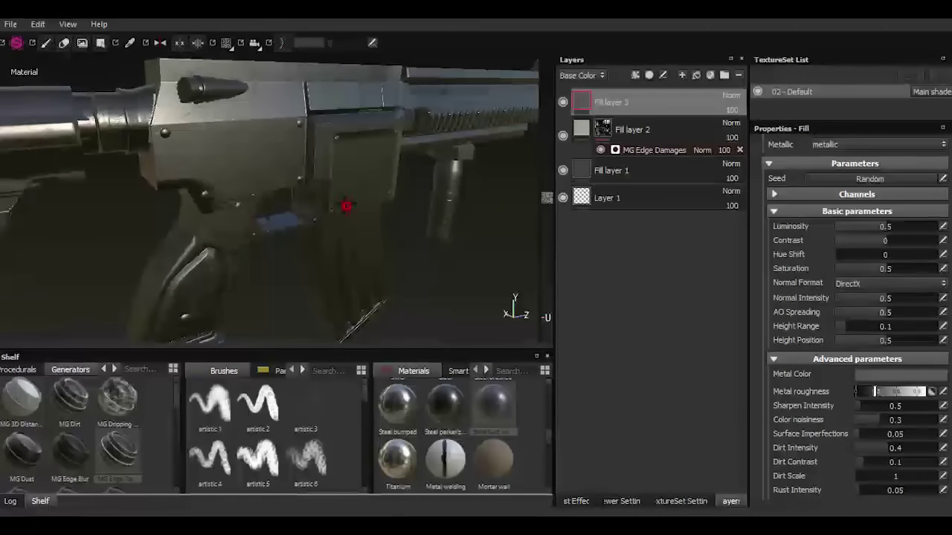
alt+drag(340, 207, 314, 198)
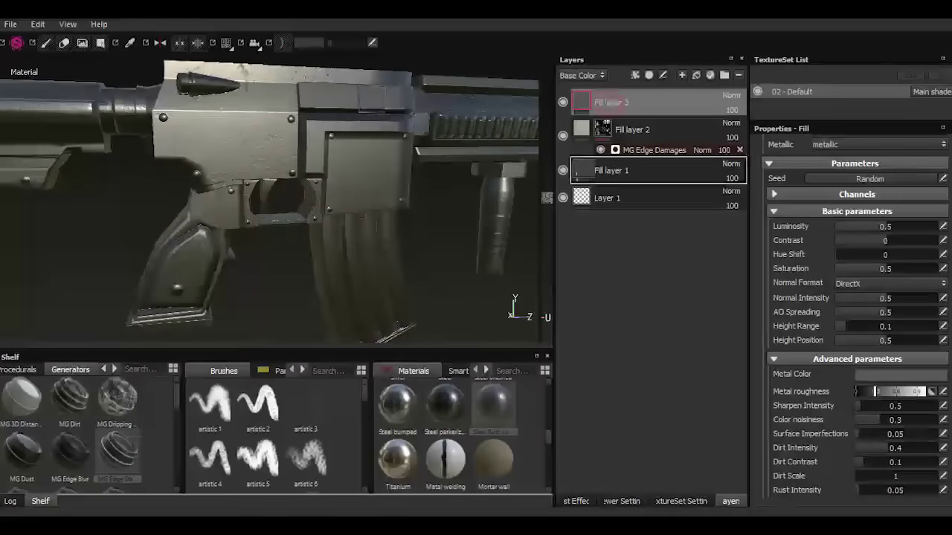
drag(610, 110, 610, 174)
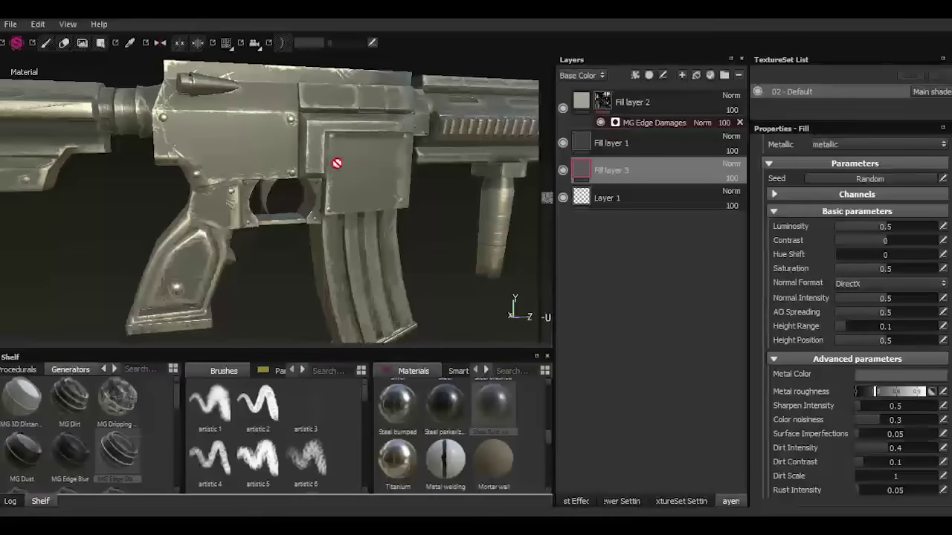
Place Fill layer 3 just above Fill layer 1 and lower its Normal Intensity to 0.07.
alt+drag(337, 163, 381, 173)
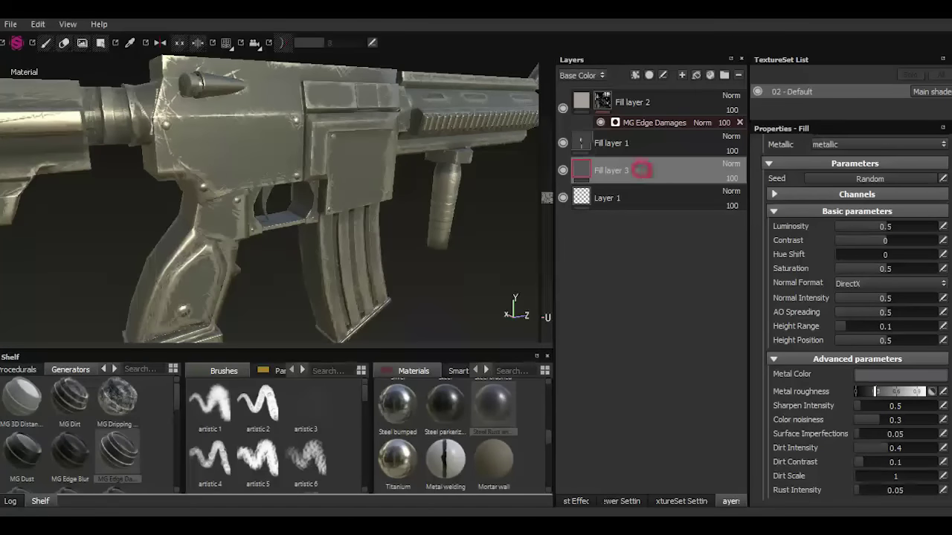
mouse_move(638, 168)
mouse_down()
mouse_move(578, 134)
mouse_move(350, 199)
mouse_up()
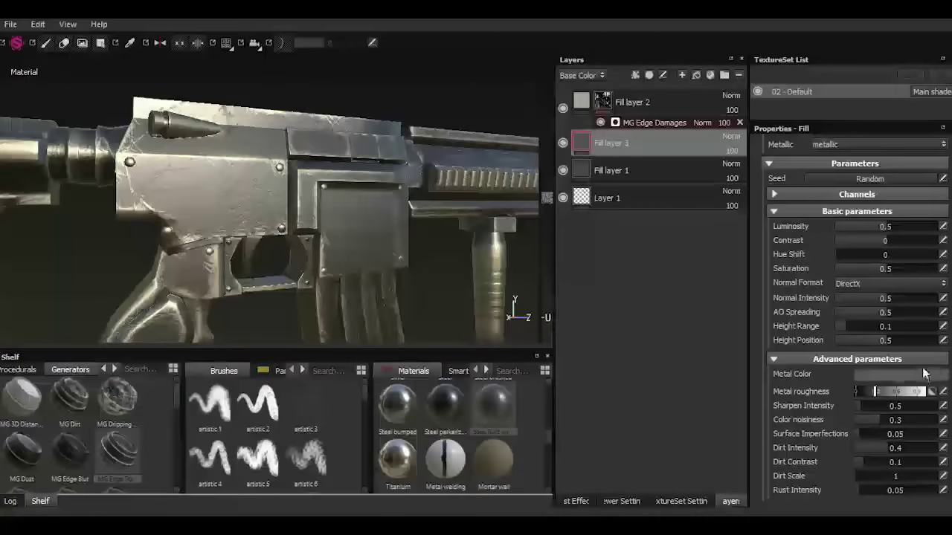
drag(882, 301, 842, 298)
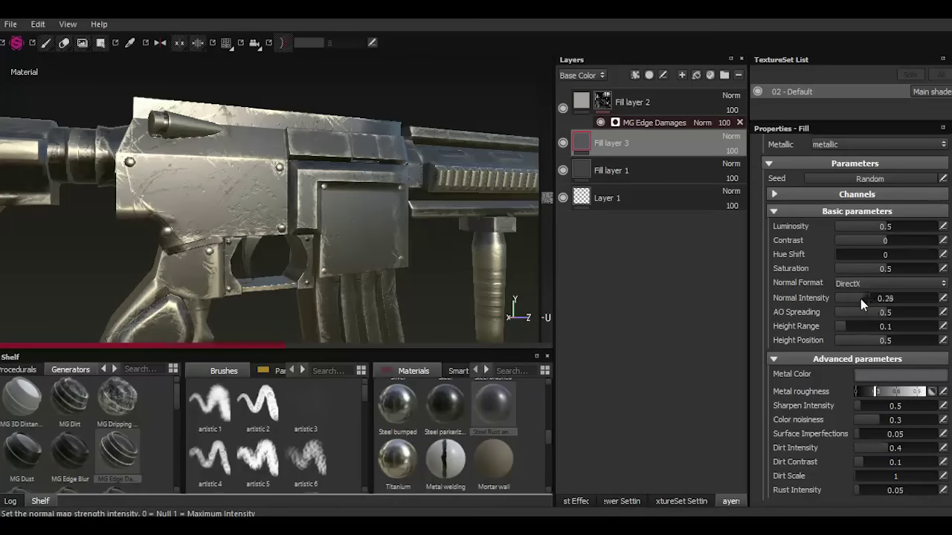
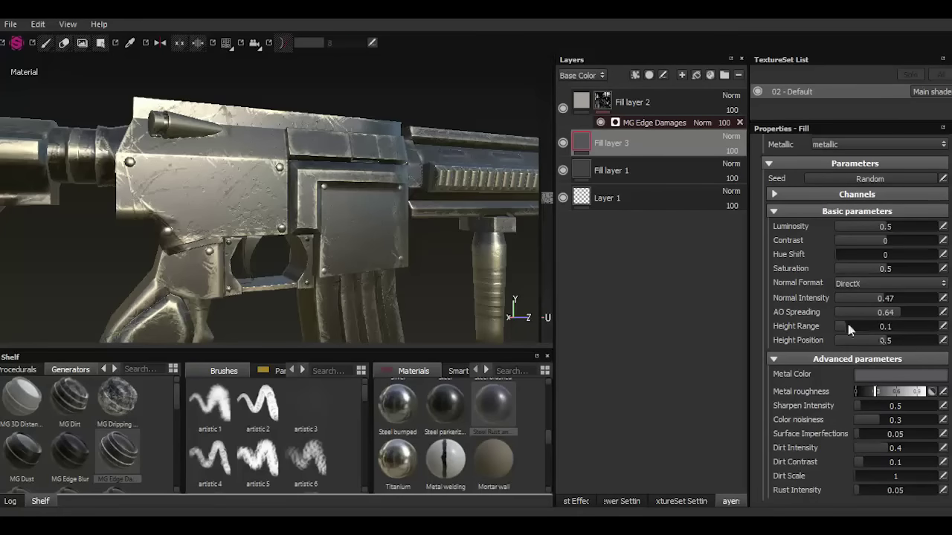
Raise Fill layer 3's Height Range to 0.33.
drag(858, 328, 863, 328)
scroll(272, 219, down, 5)
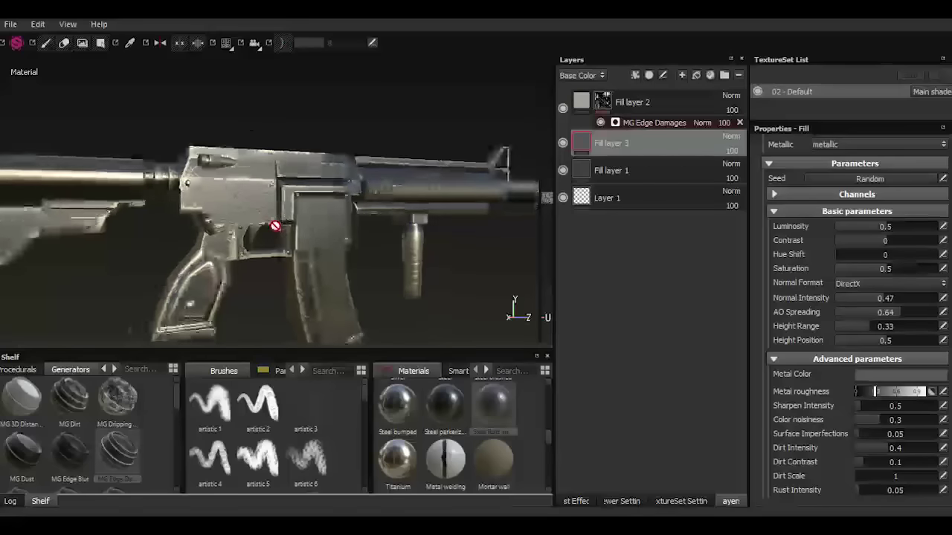
alt+drag(293, 228, 357, 223)
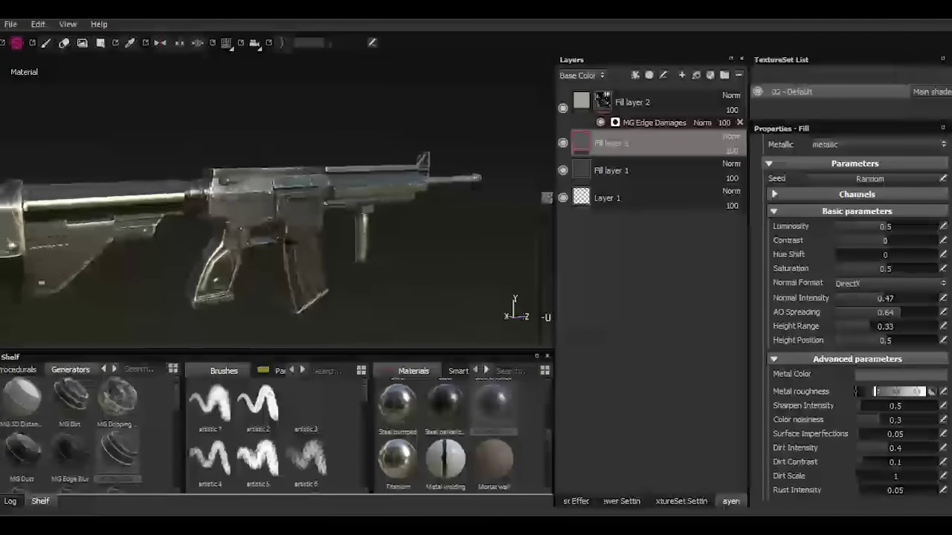
alt+drag(82, 245, 308, 238)
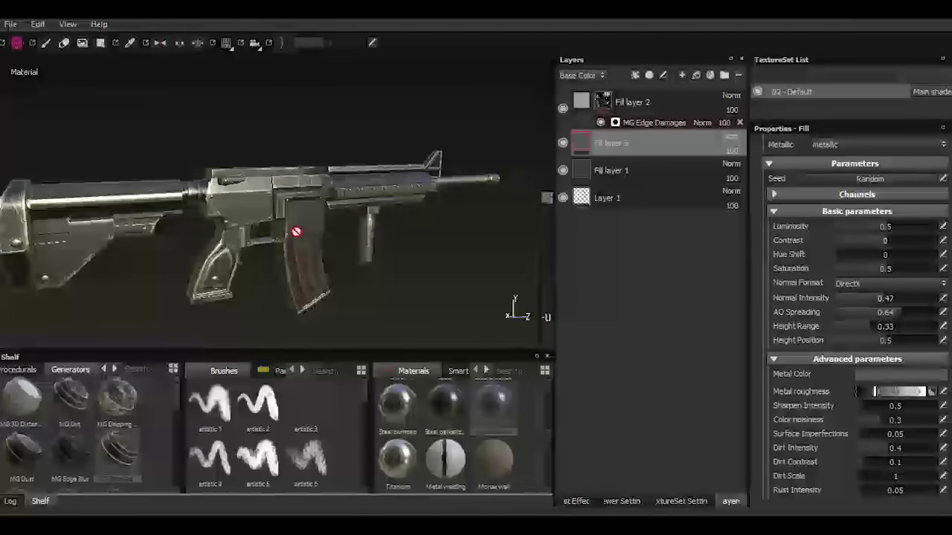
scroll(308, 230, up, 4)
Try Color burn and Pin light blending on Fill layer 3, then settle on Multiply.
click(727, 136)
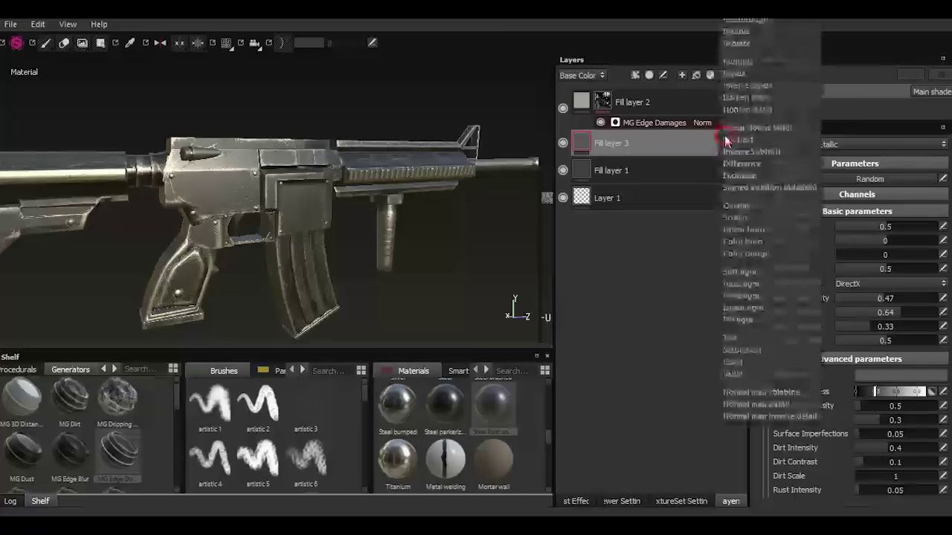
click(743, 241)
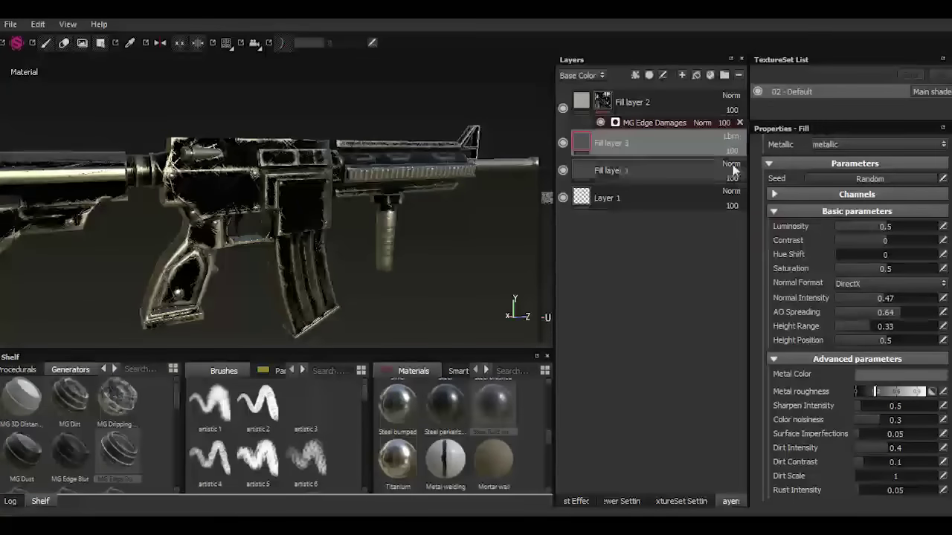
click(727, 138)
click(754, 302)
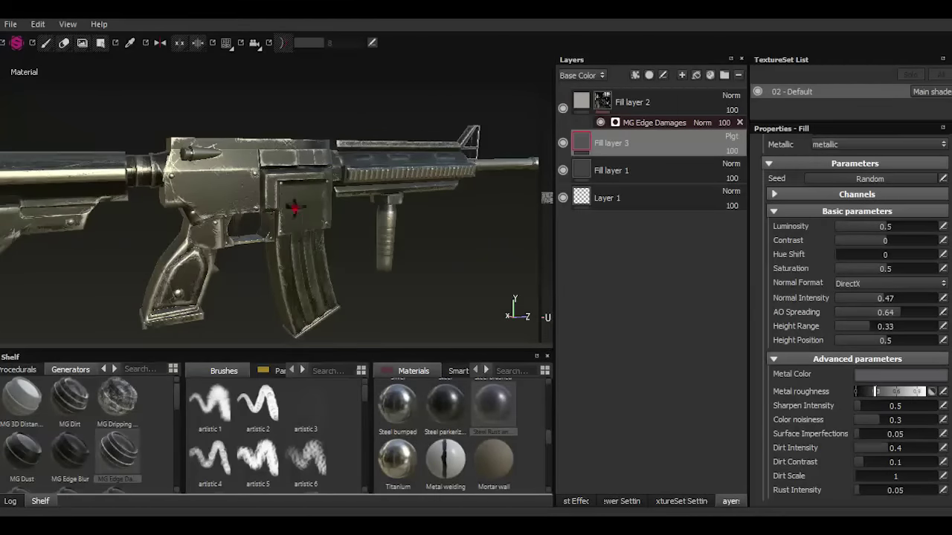
alt+drag(295, 209, 297, 208)
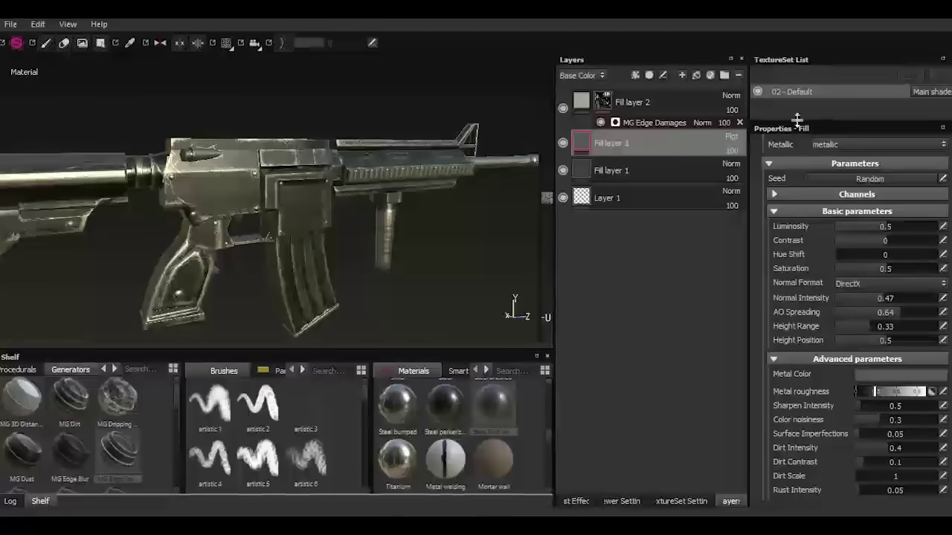
click(732, 143)
click(743, 63)
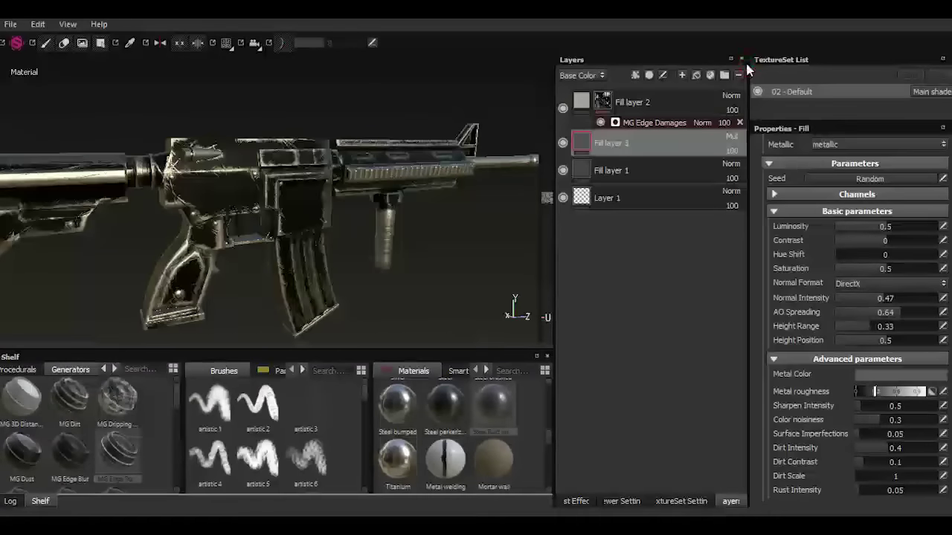
Set Fill layer 3's opacity to 30 and toggle its visibility to compare the look.
click(735, 152)
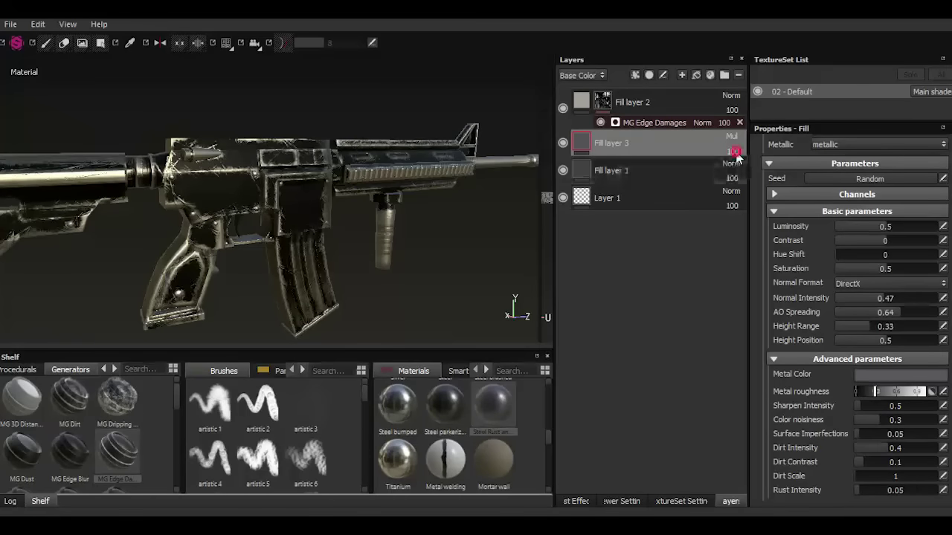
text(30)
key(Return)
alt+drag(312, 223, 255, 240)
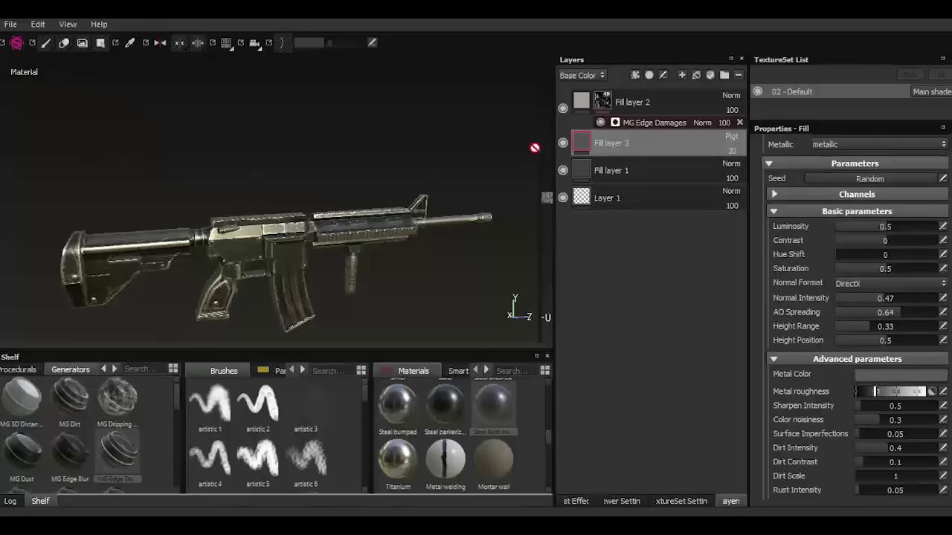
click(563, 146)
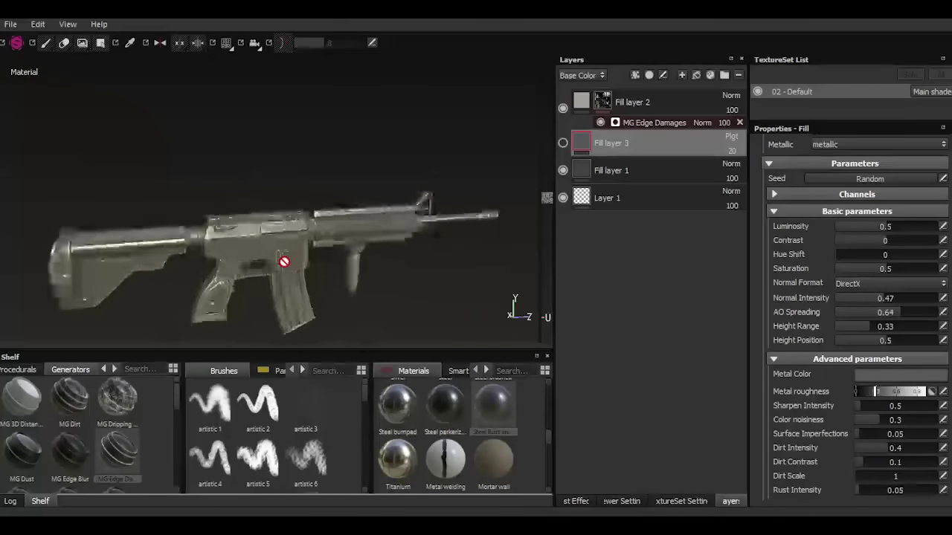
scroll(285, 262, up, 3)
scroll(278, 252, up, 2)
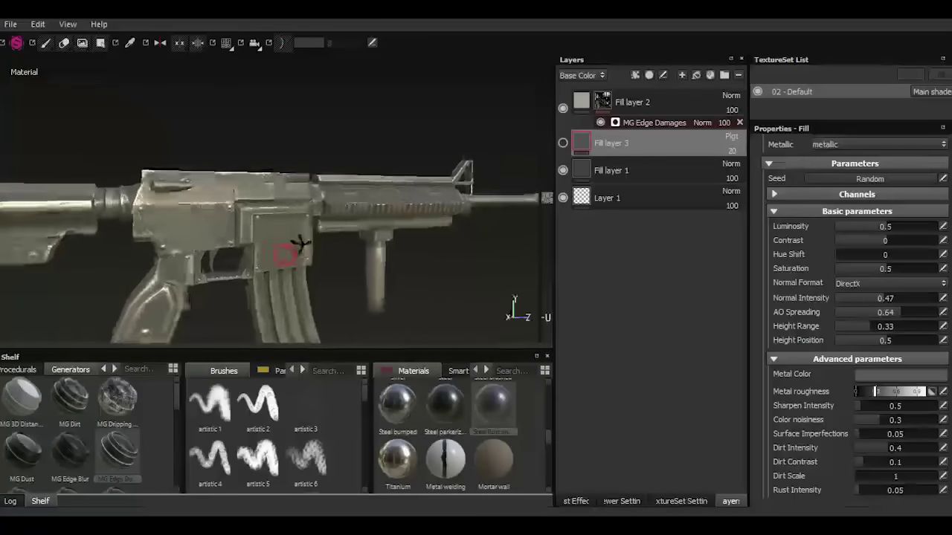
click(563, 143)
Move Fill layer 3 to the top of the stack and inspect the rifle under rotated lighting.
mouse_move(611, 143)
mouse_down()
mouse_move(628, 171)
mouse_move(599, 132)
mouse_up()
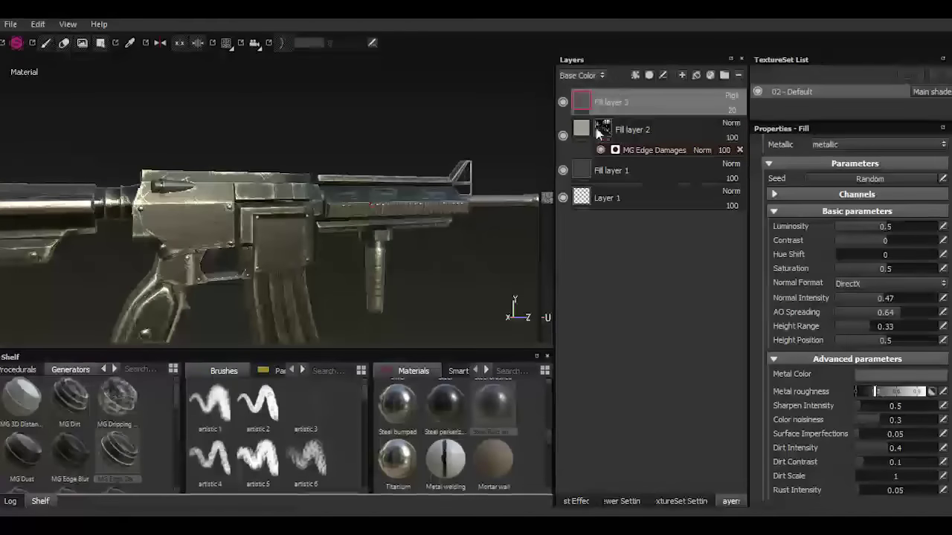
scroll(330, 212, down, 2)
scroll(361, 227, down, 2)
shift+right_drag(355, 237, 416, 238)
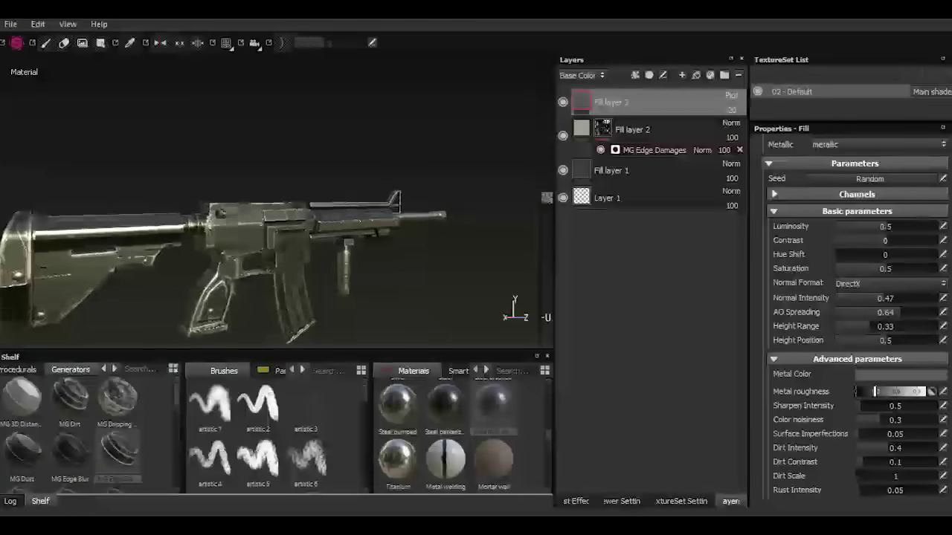
scroll(311, 231, up, 3)
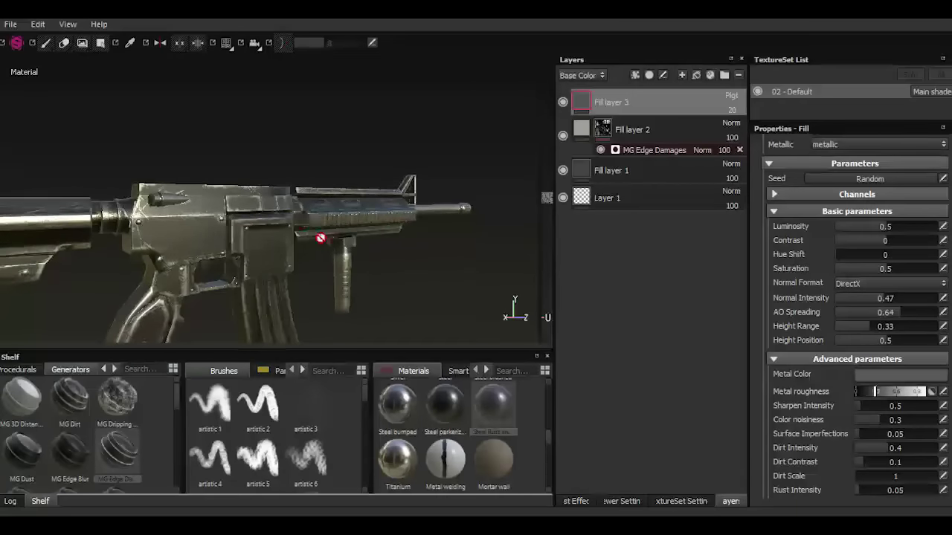
mouse_move(320, 238)
alt+mouse_down()
mouse_move(446, 236)
mouse_move(375, 229)
mouse_move(405, 232)
mouse_move(387, 230)
alt+mouse_up()
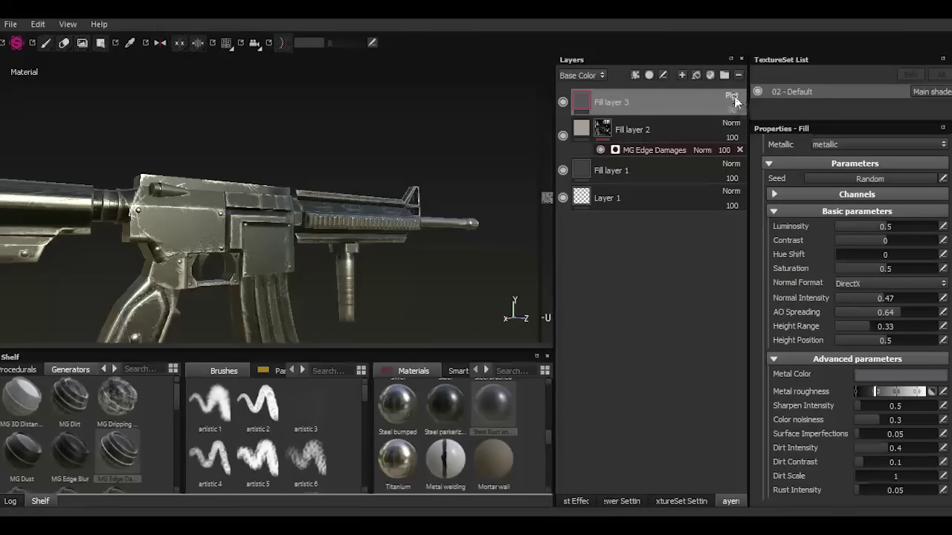
Reapply Multiply blending to Fill layer 3 and move it back below Fill layer 2.
click(732, 98)
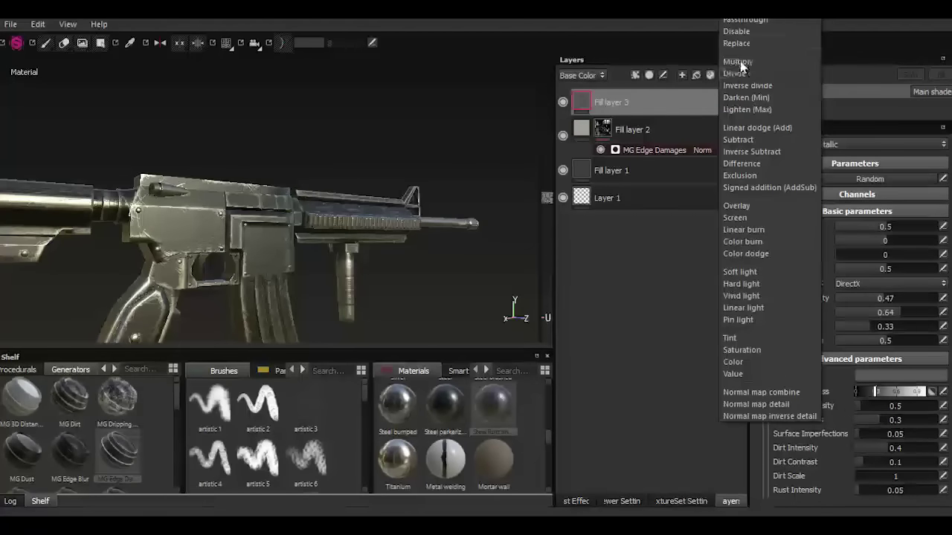
click(739, 61)
alt+drag(300, 243, 250, 251)
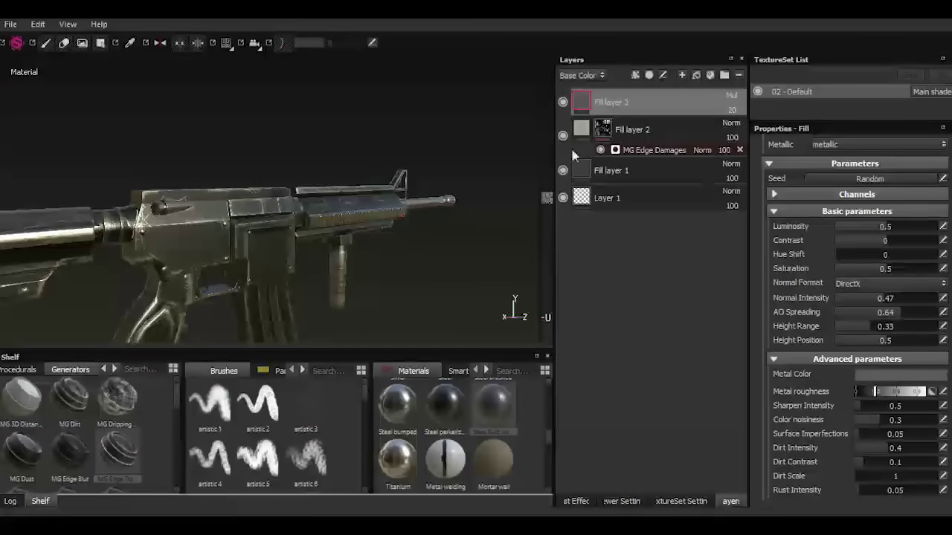
mouse_move(617, 107)
mouse_down()
mouse_move(595, 143)
mouse_move(627, 157)
mouse_up()
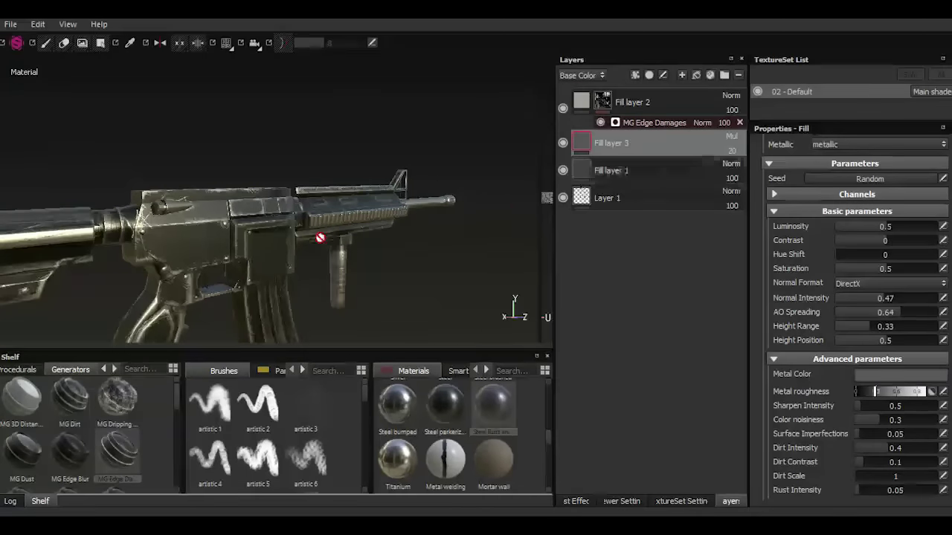
Add a new fill layer on top with a uniform metal material and roughness about 0.4.
click(602, 102)
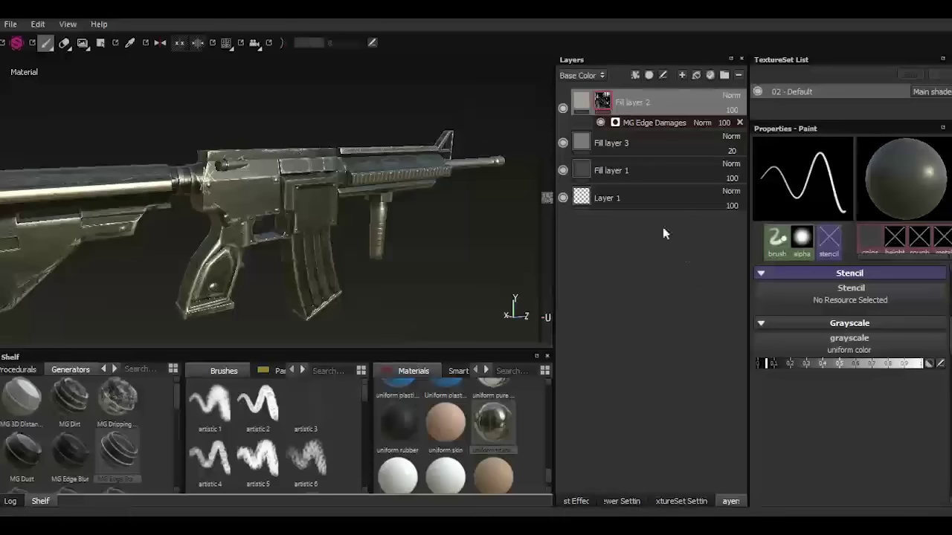
click(696, 75)
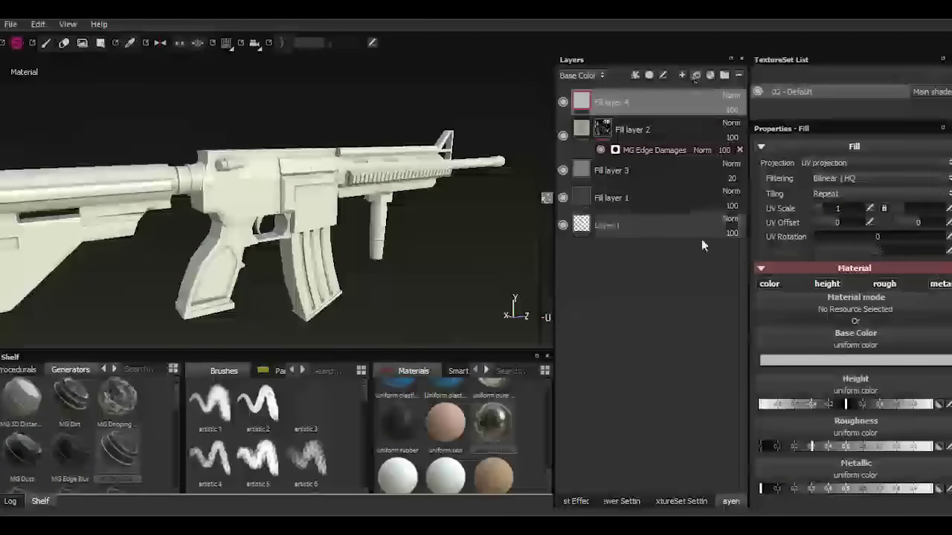
click(494, 428)
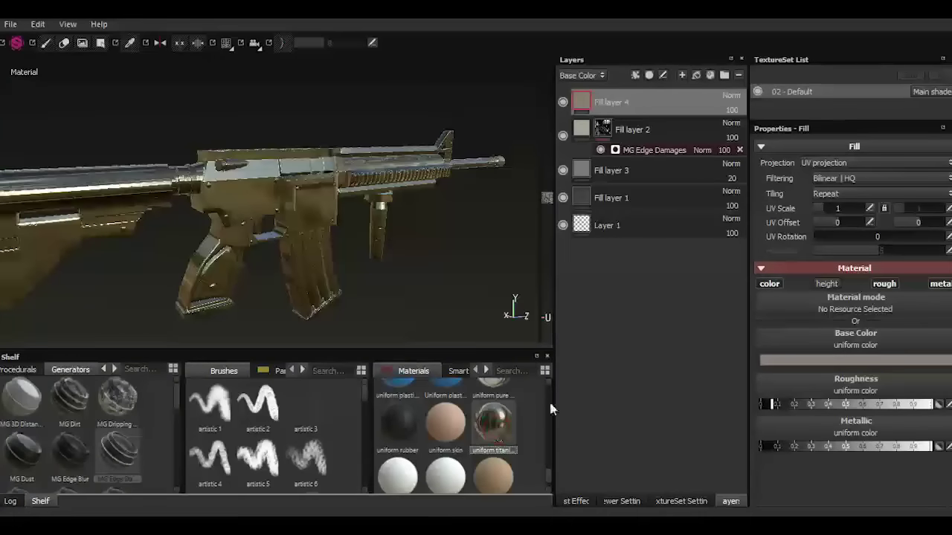
click(830, 406)
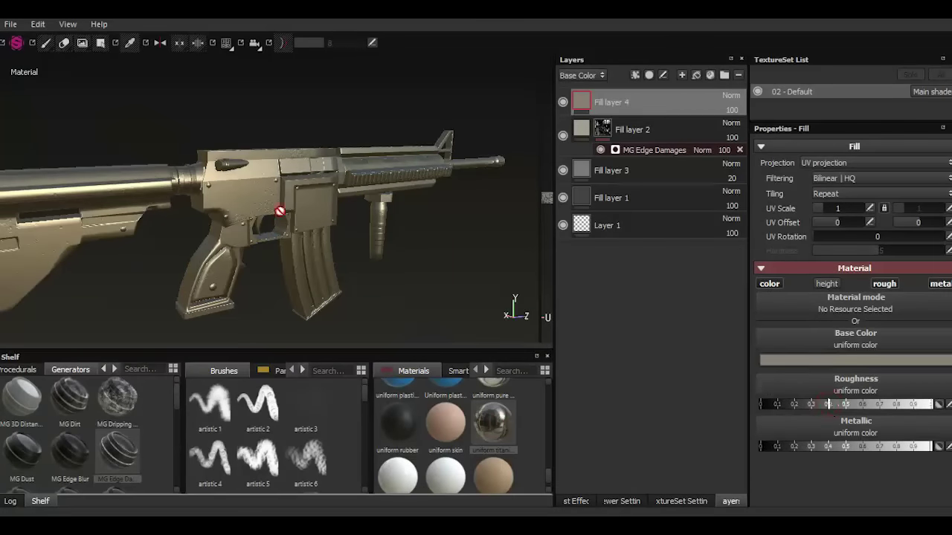
mouse_move(280, 211)
alt+mouse_down()
mouse_move(313, 206)
mouse_move(351, 223)
alt+mouse_up()
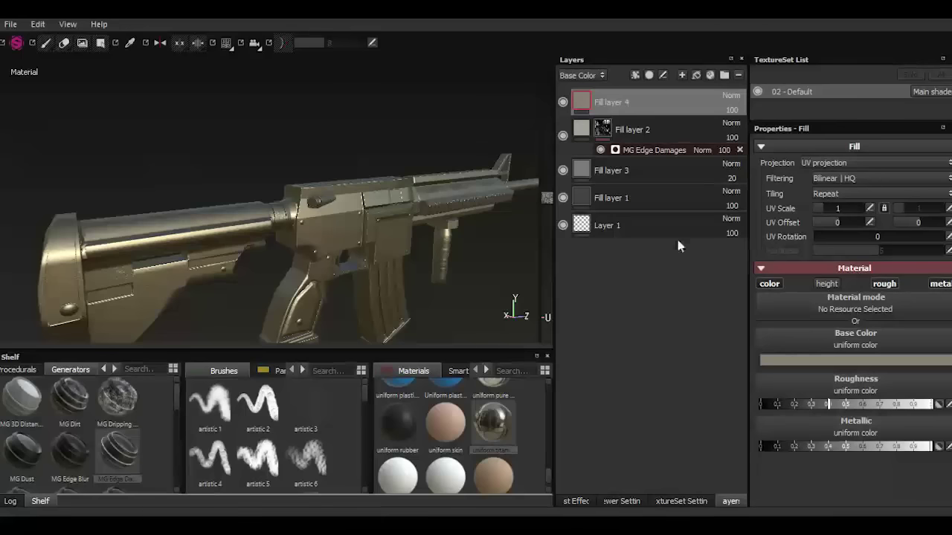
Give Fill layer 4 a black mask containing a Paint effect, ready for painting.
right_click(621, 101)
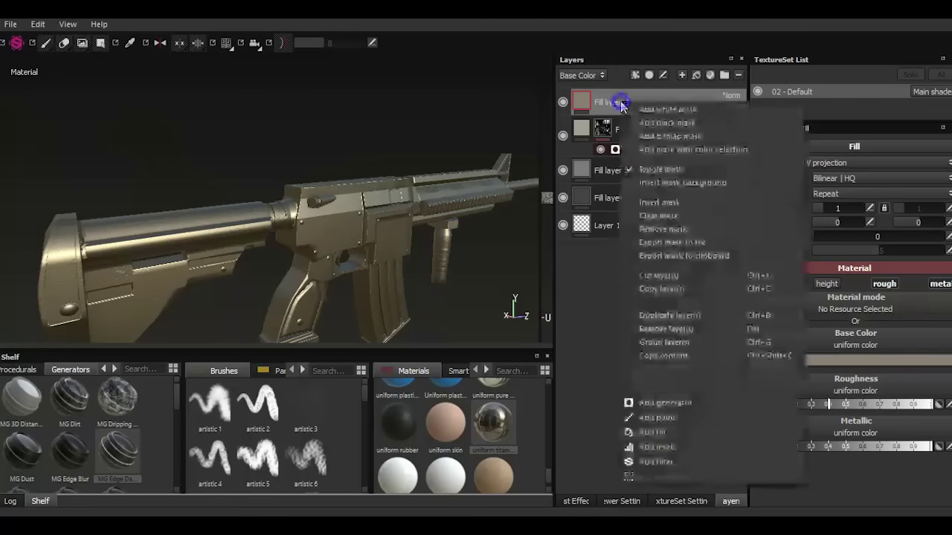
click(647, 124)
click(646, 75)
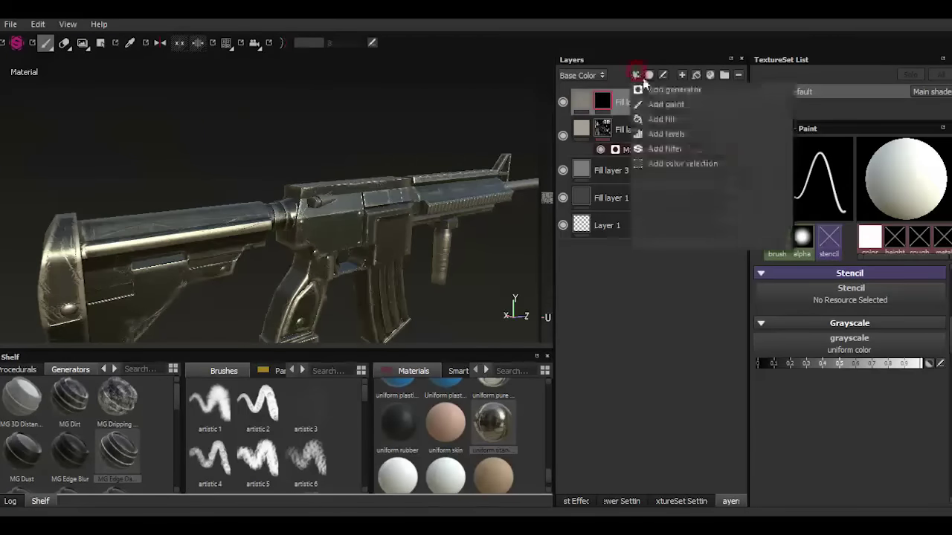
click(662, 105)
drag(582, 108, 685, 198)
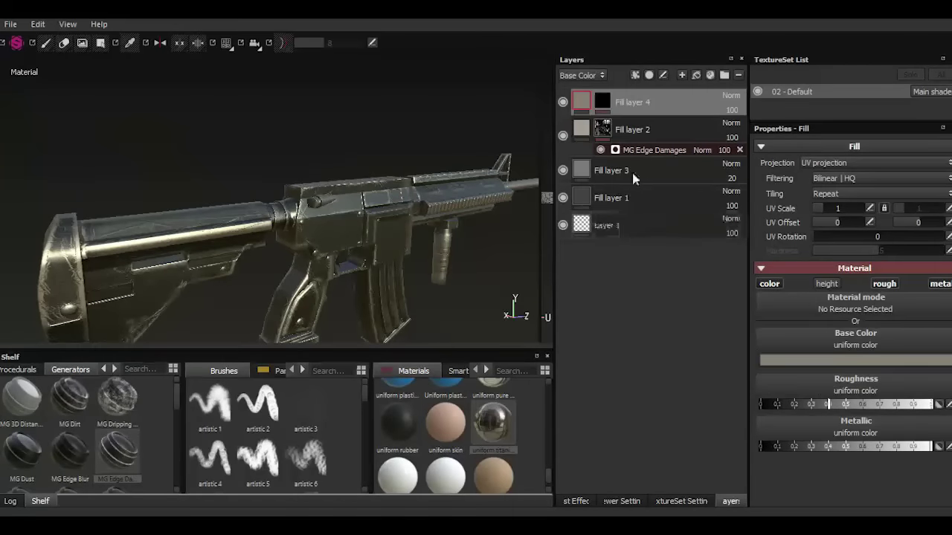
key(ctrl+y)
click(646, 123)
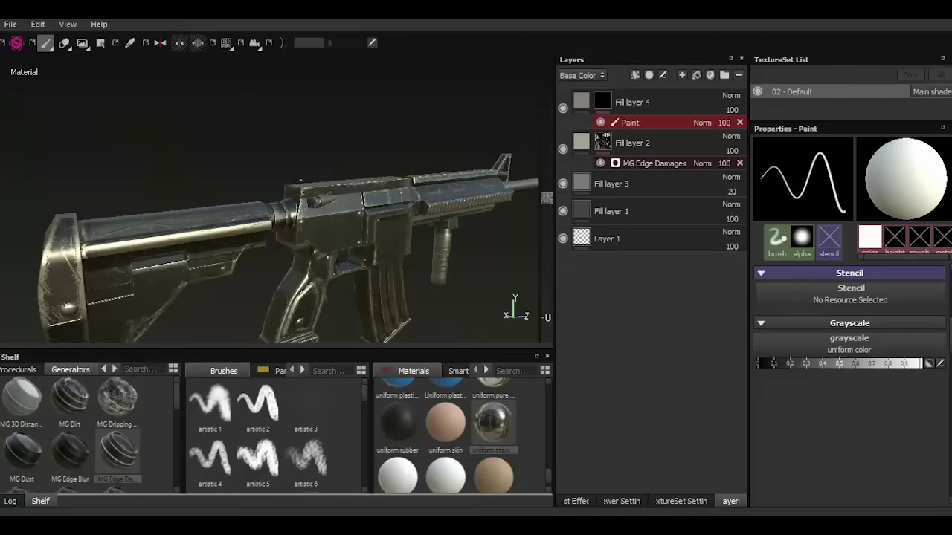
Zoom and orbit the view onto the round side cap of the rifle's receiver.
scroll(271, 216, up, 3)
scroll(271, 215, up, 3)
scroll(270, 216, up, 3)
scroll(271, 216, up, 3)
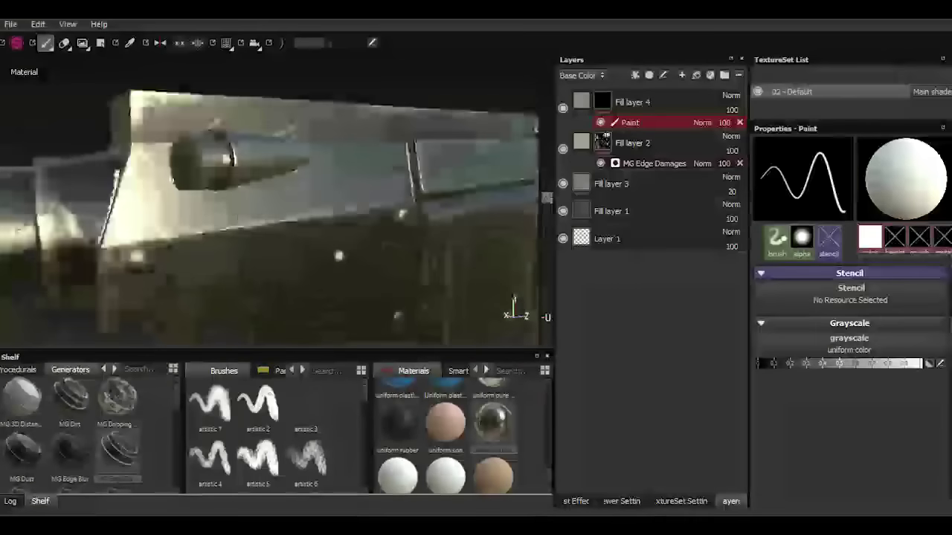
alt+drag(270, 216, 329, 213)
scroll(330, 213, up, 3)
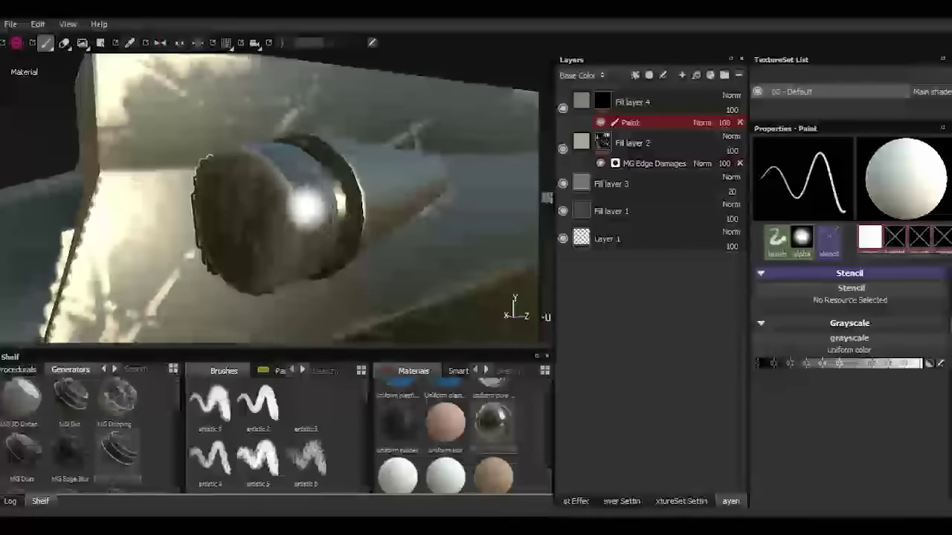
scroll(305, 208, up, 3)
scroll(327, 167, up, 2)
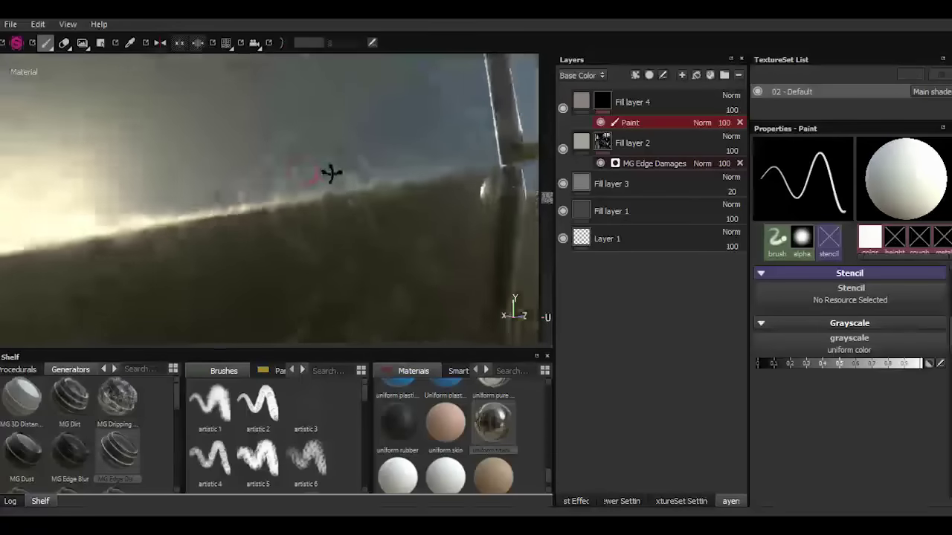
scroll(332, 173, down, 3)
scroll(312, 163, down, 3)
scroll(260, 144, down, 2)
mouse_move(260, 144)
alt+mouse_down()
mouse_move(313, 182)
mouse_move(325, 177)
alt+mouse_up()
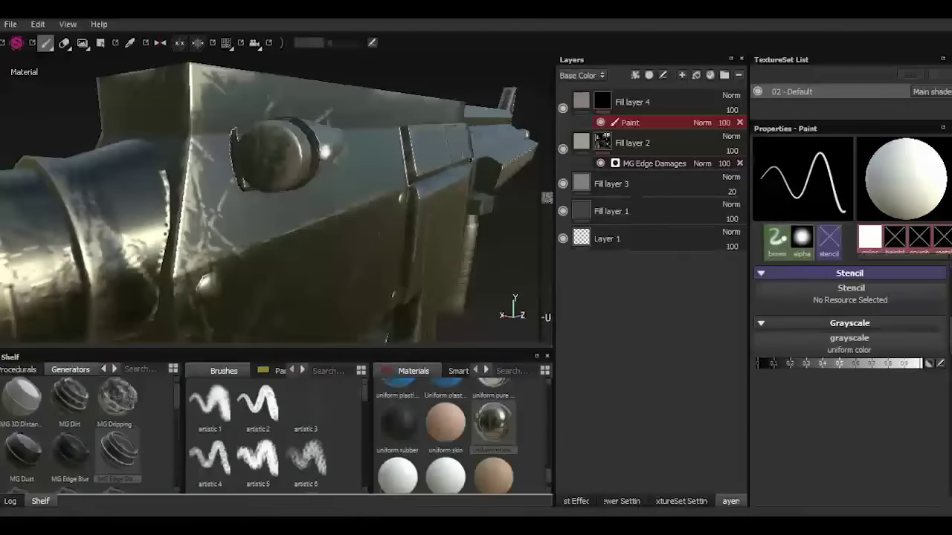
Paint mask strokes on the round cap with the grayscale paint value set to 1.0.
click(263, 147)
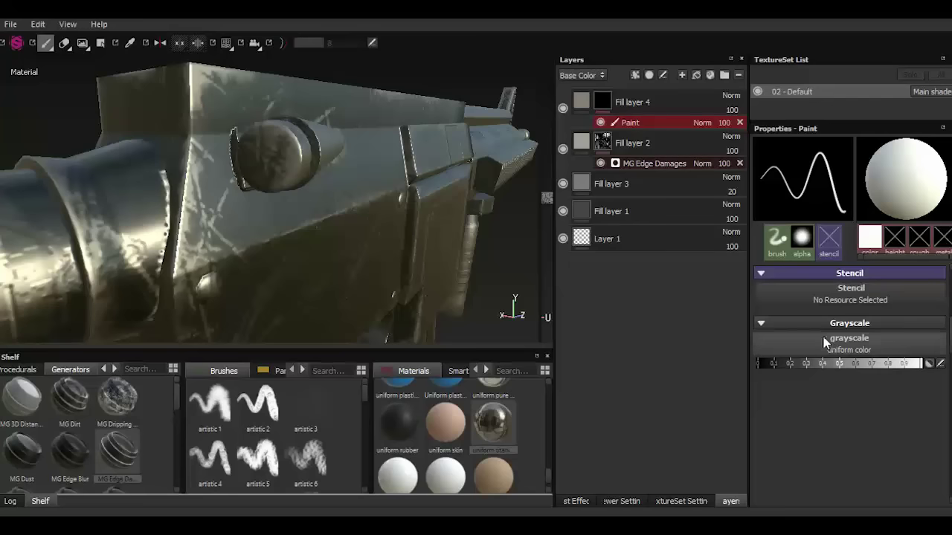
click(808, 364)
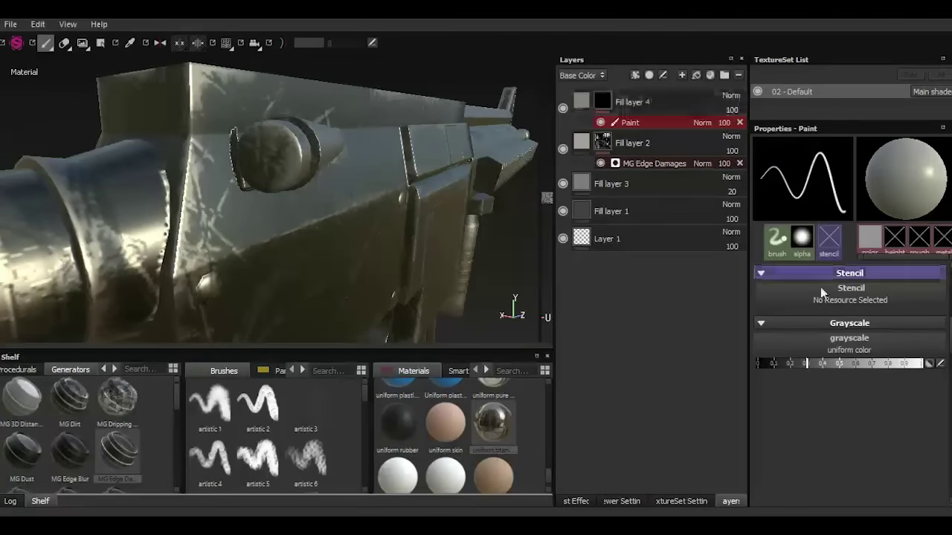
click(919, 364)
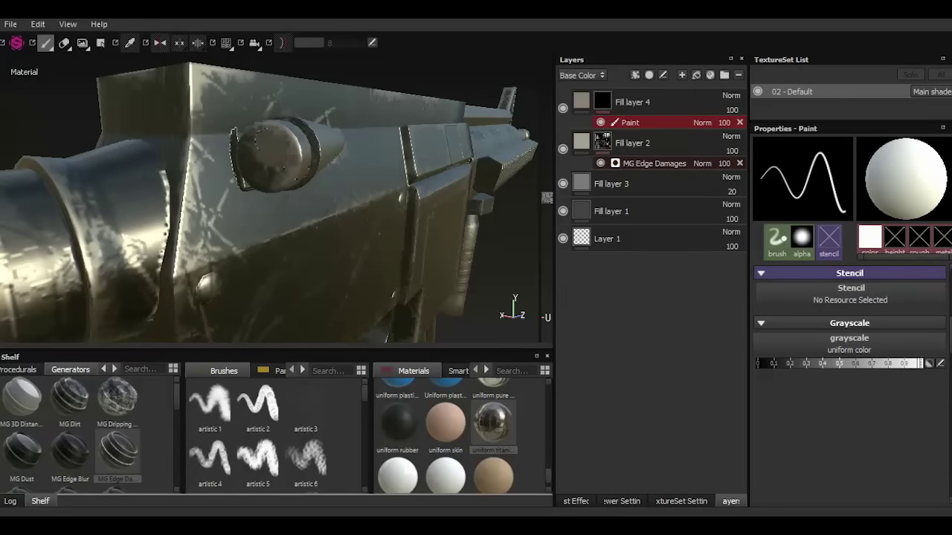
Set Fill layer 4's base colour to a dark orange-yellow.
click(571, 107)
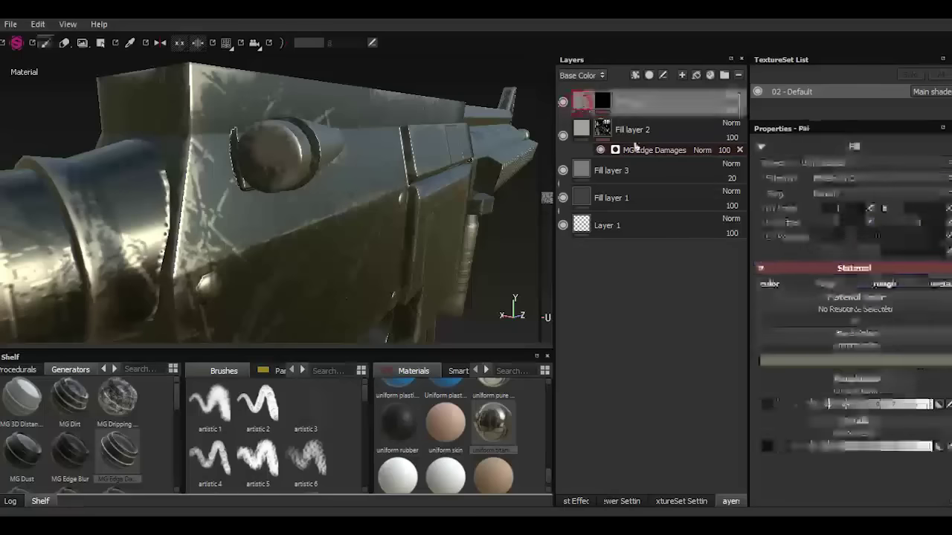
click(844, 363)
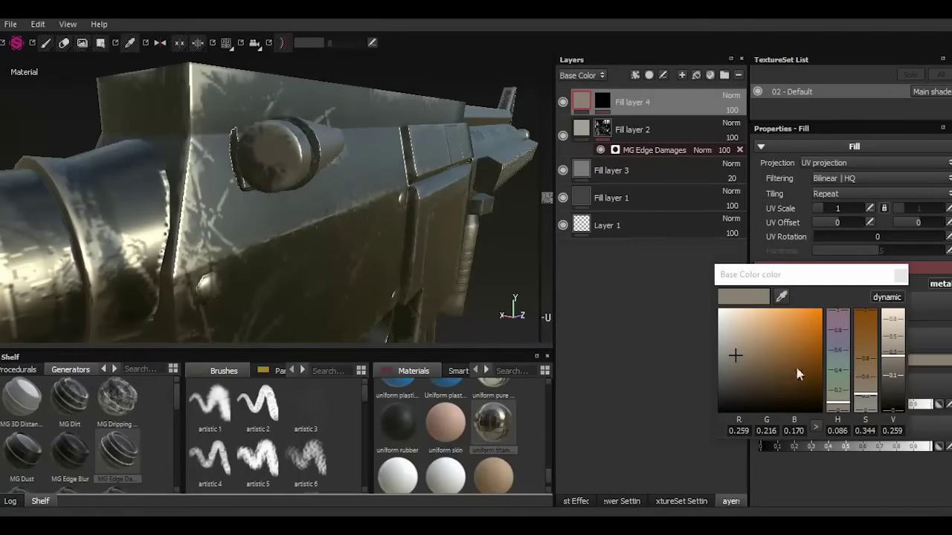
click(810, 334)
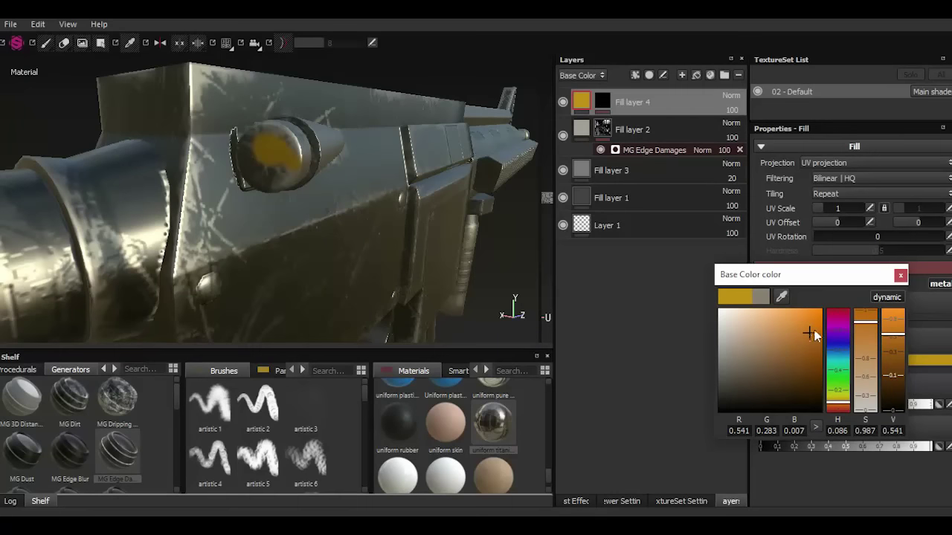
drag(818, 338, 816, 346)
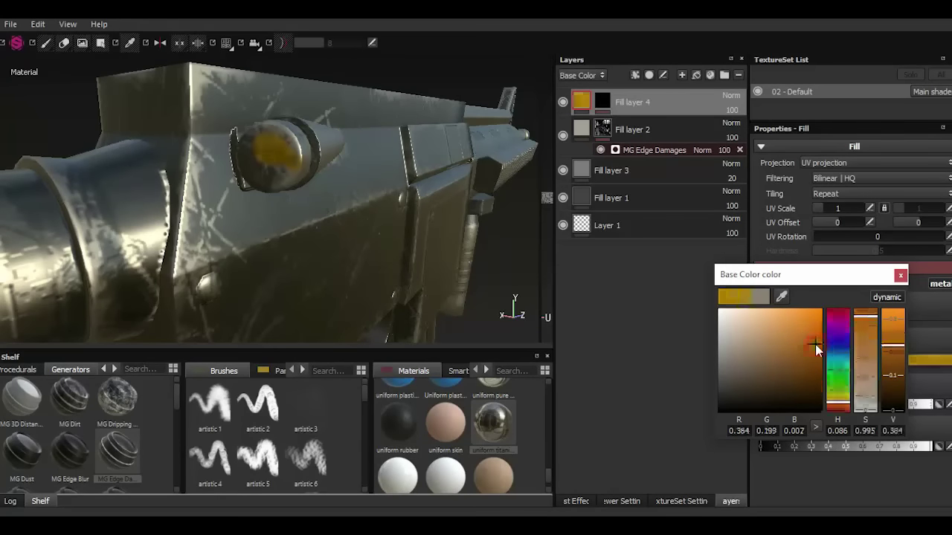
click(899, 275)
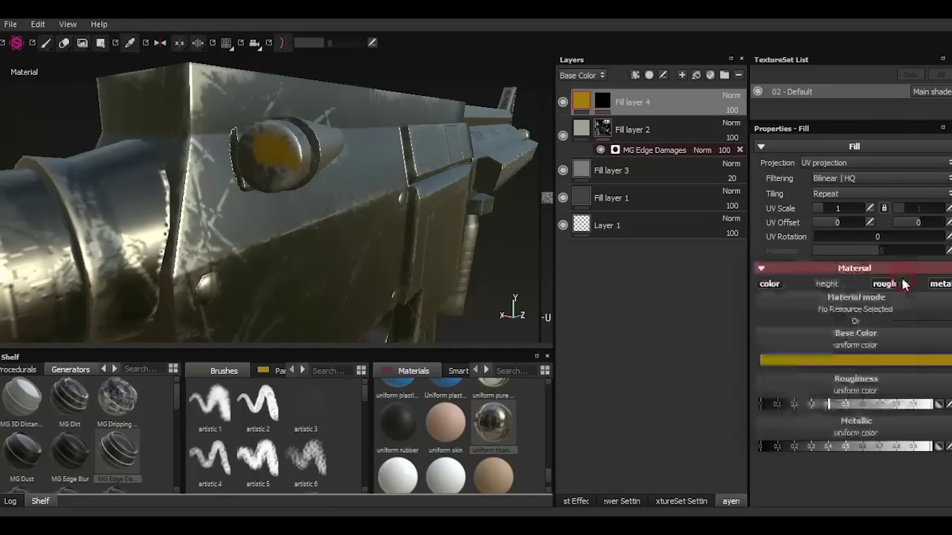
Try Pin light blending on Fill layer 4, then return it to Normal.
click(732, 97)
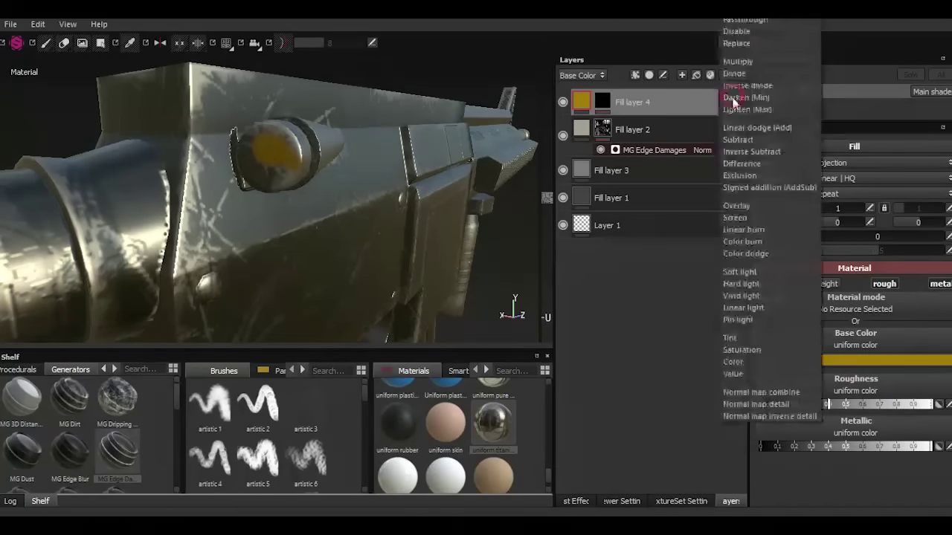
click(756, 322)
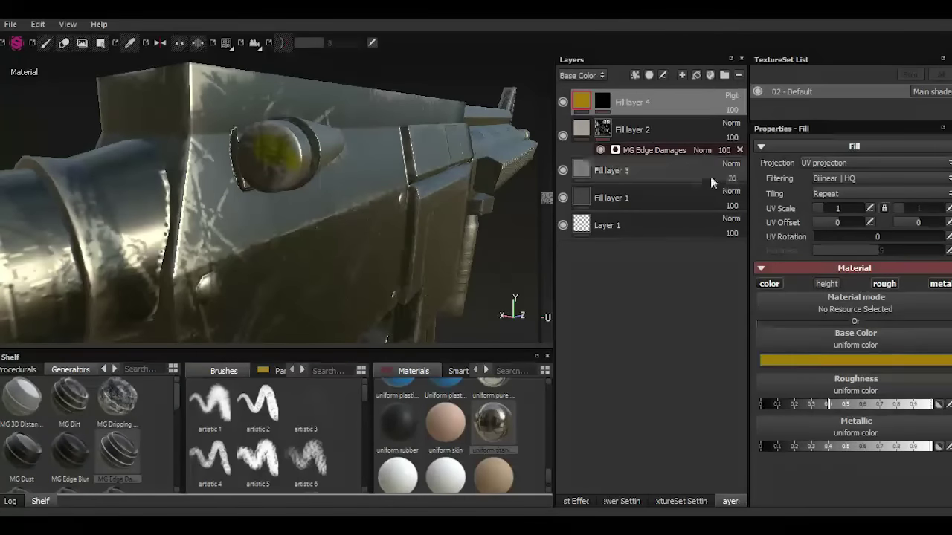
click(732, 98)
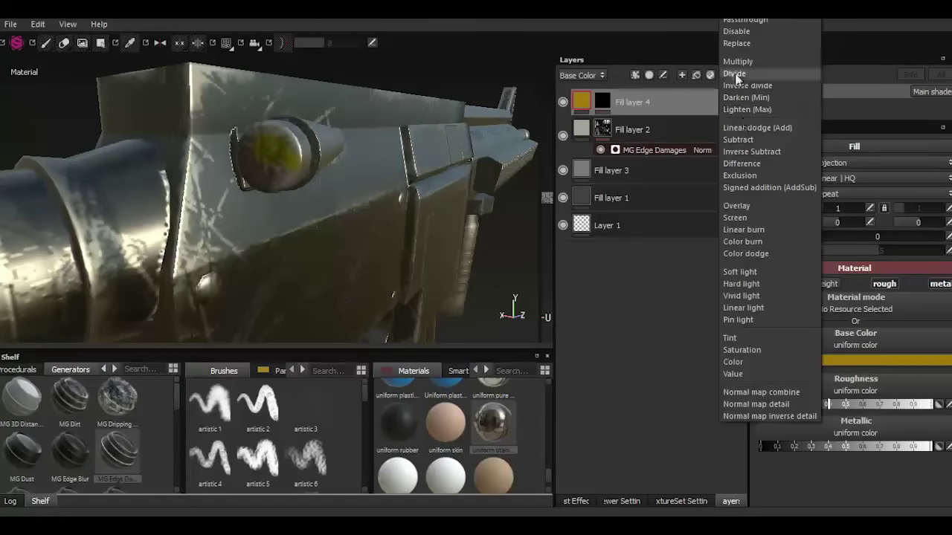
click(740, 22)
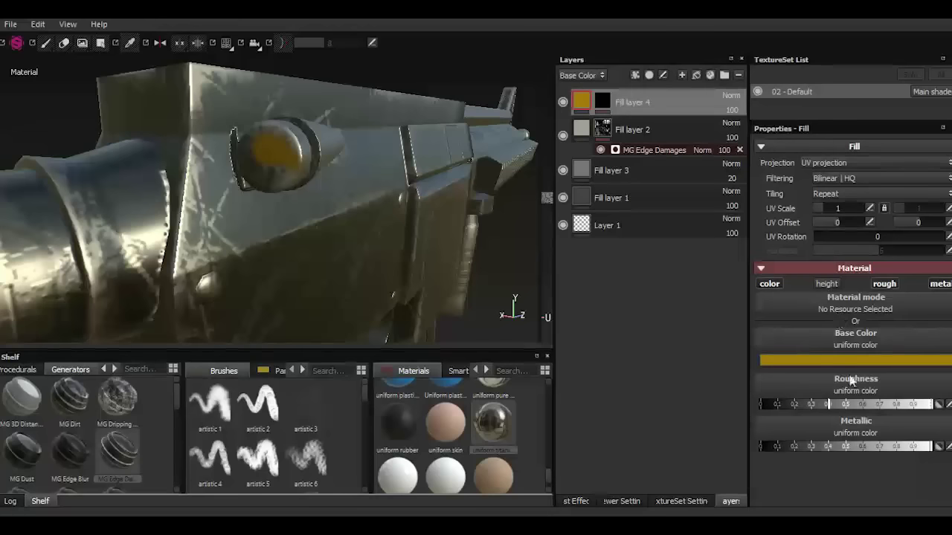
Paint the rest of the cap end white in Fill layer 4's mask and add another Paint effect.
click(602, 102)
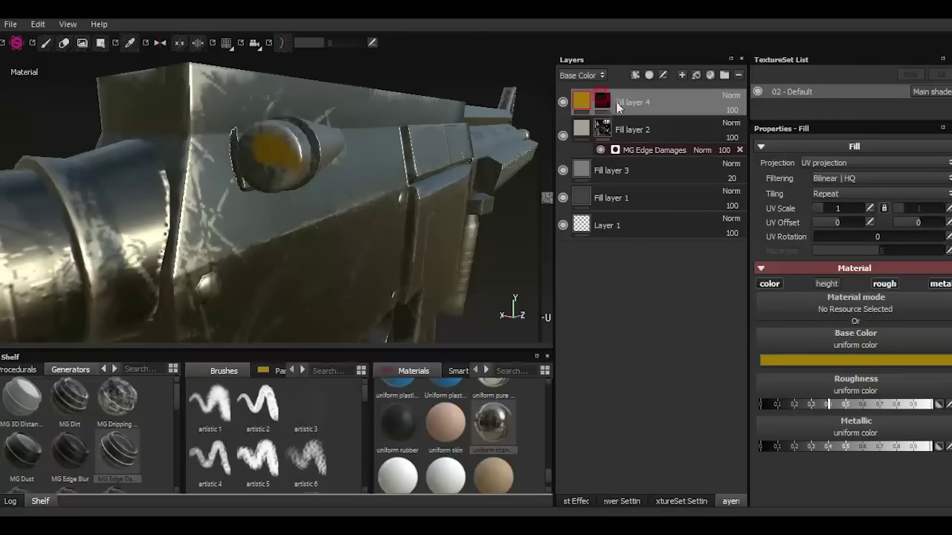
key(1)
click(923, 365)
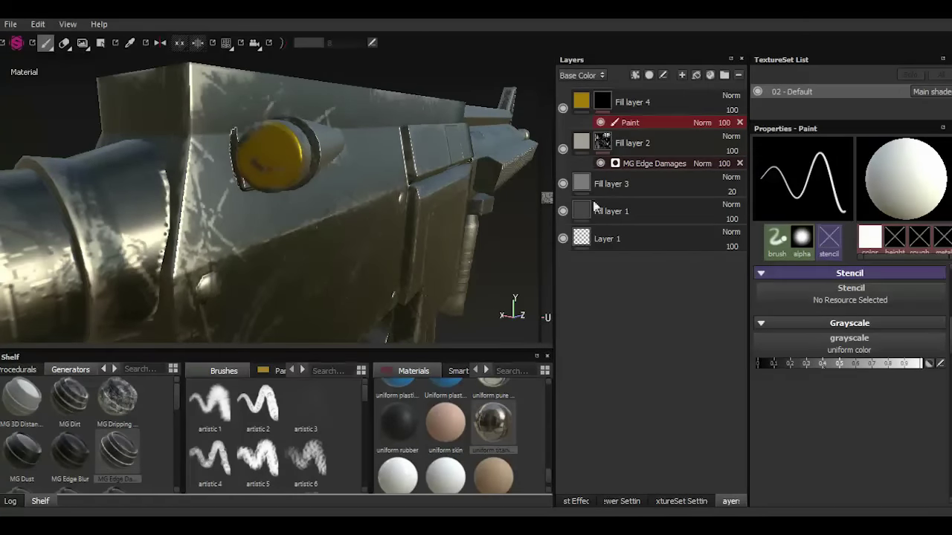
key(ctrl+z)
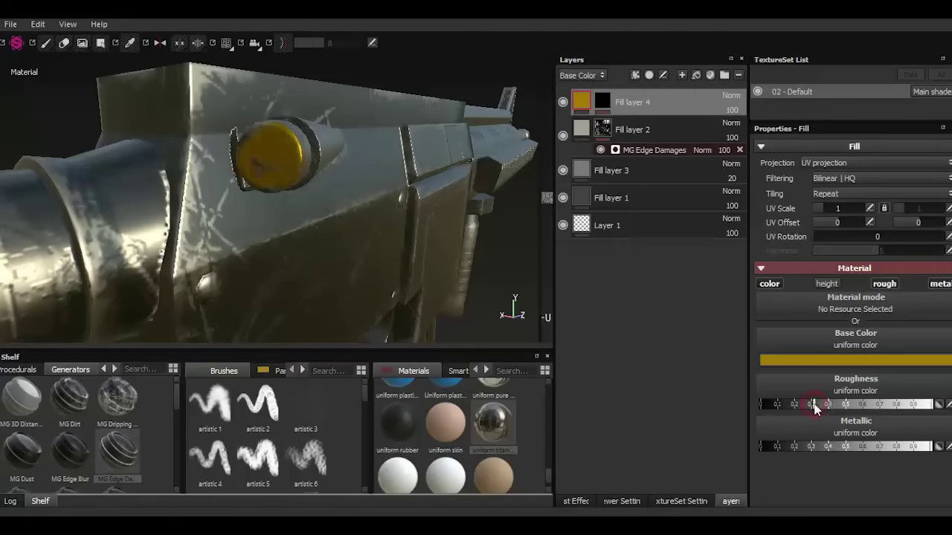
alt+drag(334, 166, 230, 201)
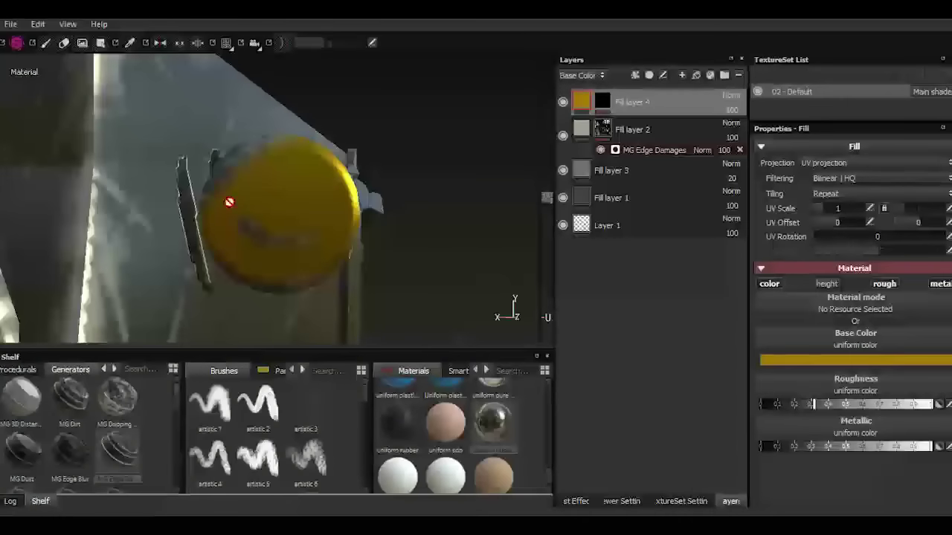
right_click(602, 104)
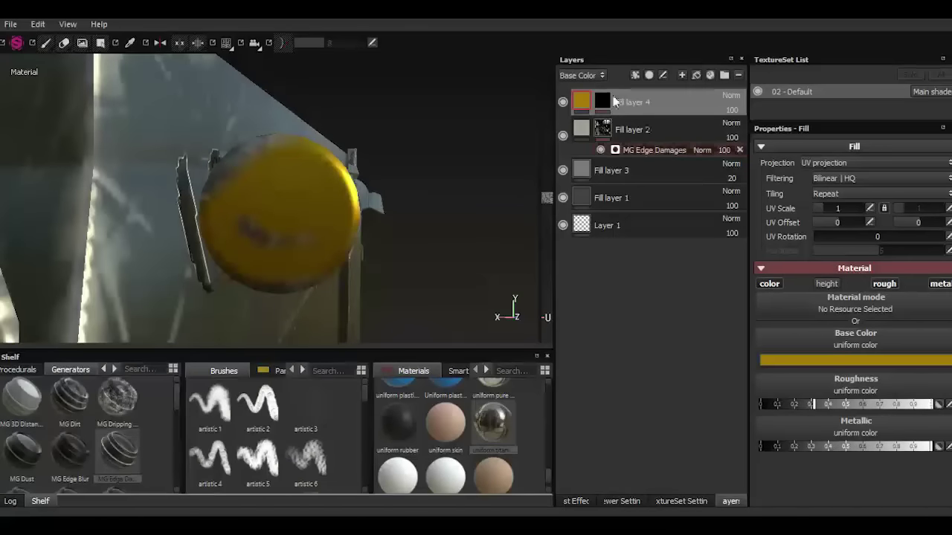
click(618, 132)
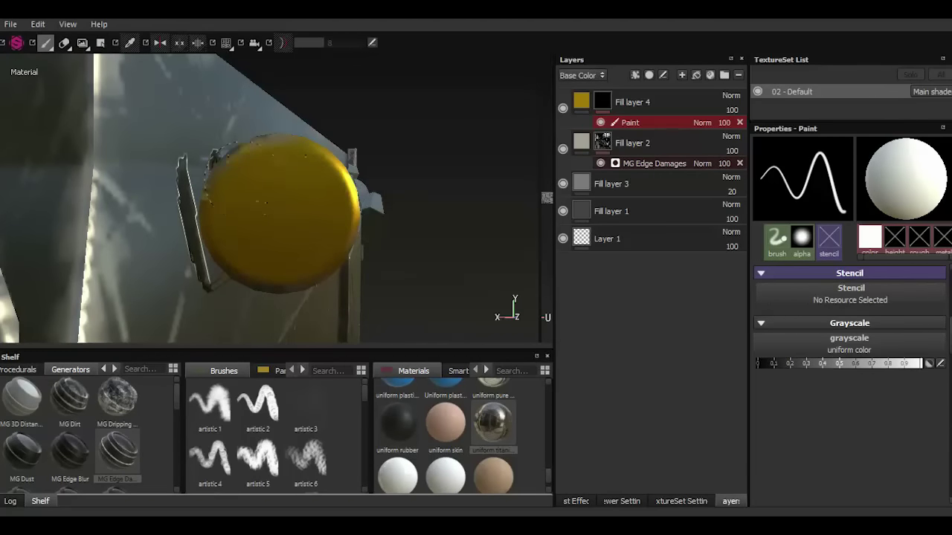
Paint yellow over the ring at the cap's edge, checking coverage from several angles.
shift+right_drag(282, 216, 312, 208)
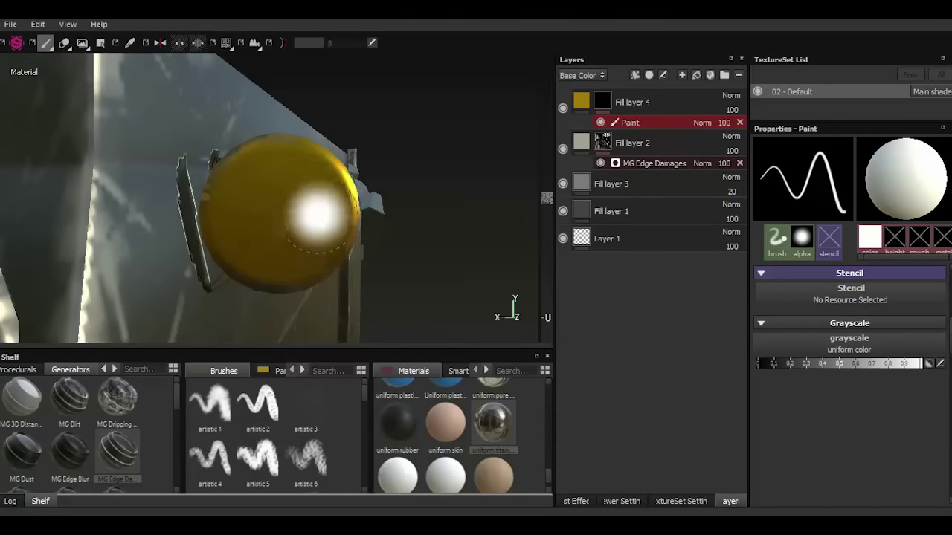
mouse_move(223, 200)
alt+mouse_down()
mouse_move(253, 200)
mouse_move(349, 164)
mouse_move(365, 187)
alt+mouse_up()
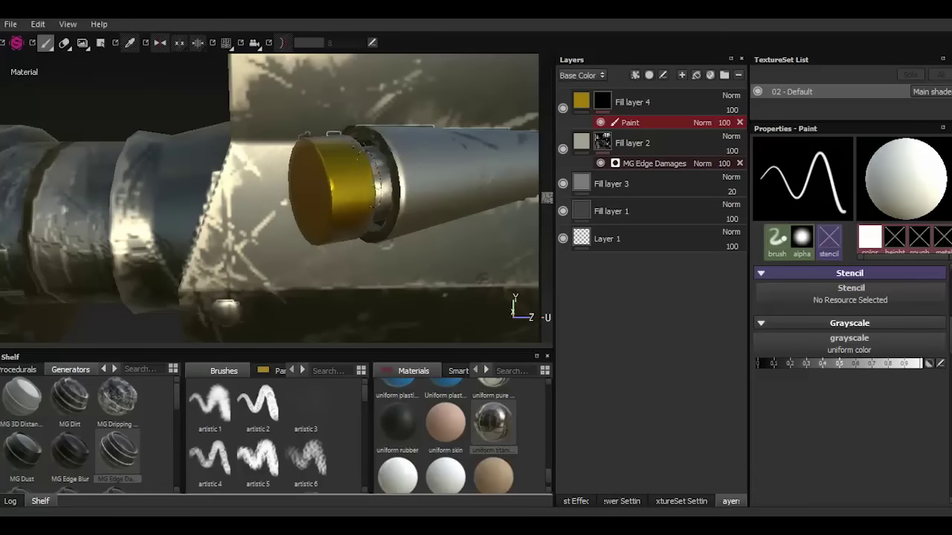
mouse_move(379, 216)
mouse_down()
mouse_move(398, 189)
mouse_move(378, 241)
mouse_up()
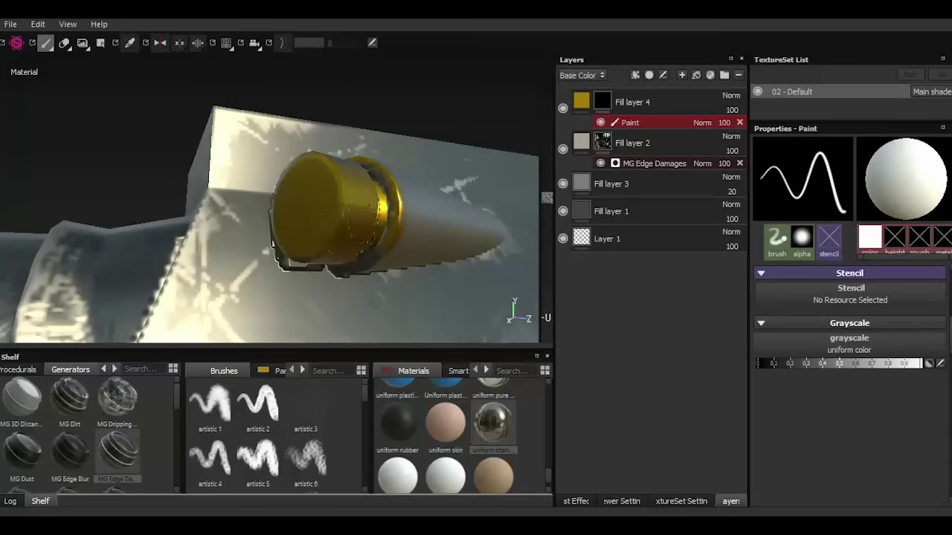
alt+drag(357, 219, 325, 256)
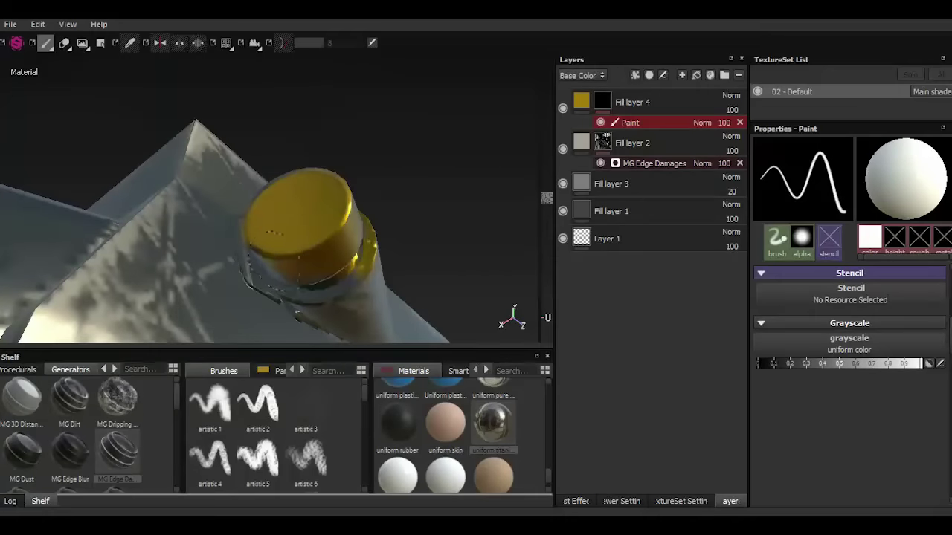
mouse_move(314, 219)
alt+mouse_down()
mouse_move(331, 211)
mouse_move(240, 213)
alt+mouse_up()
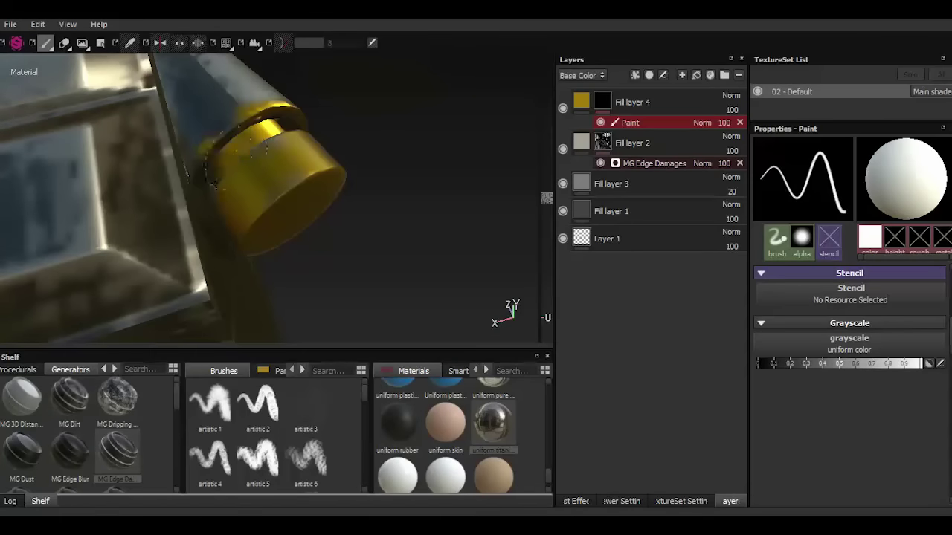
shift+right_drag(238, 148, 238, 201)
alt+drag(294, 168, 246, 261)
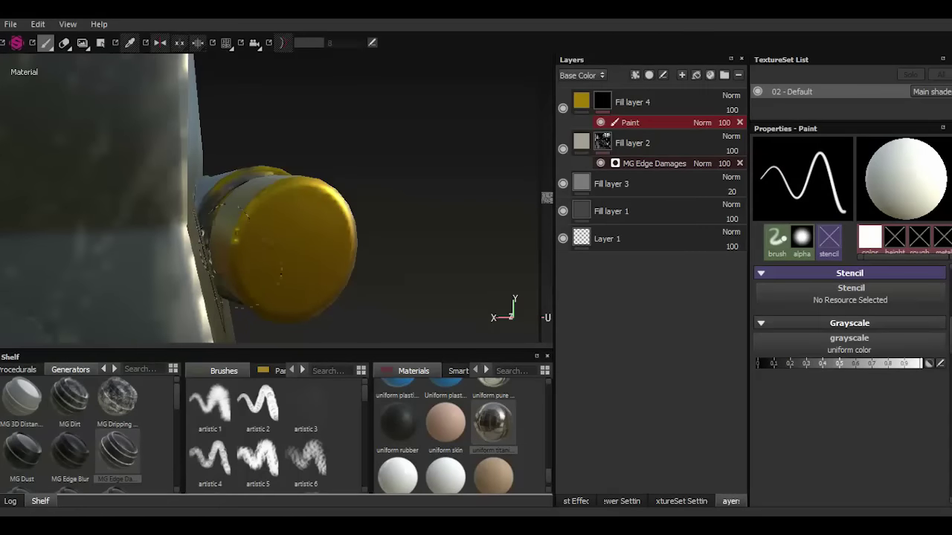
mouse_move(318, 276)
alt+mouse_down()
mouse_move(196, 215)
mouse_move(324, 183)
alt+mouse_up()
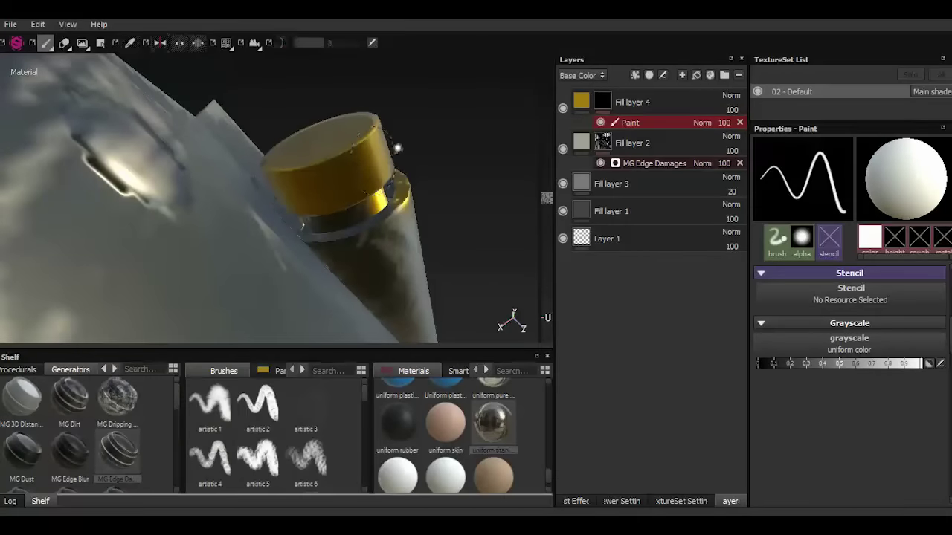
mouse_move(349, 179)
alt+mouse_down()
mouse_move(396, 138)
mouse_move(313, 223)
alt+mouse_up()
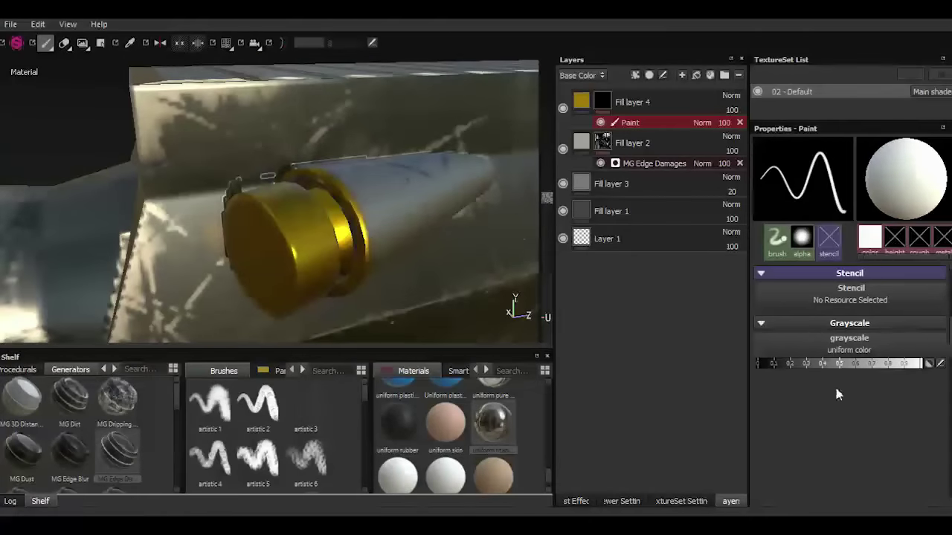
Set the paint value to black and dab dark touch-ups onto the tube beside the cap.
click(764, 363)
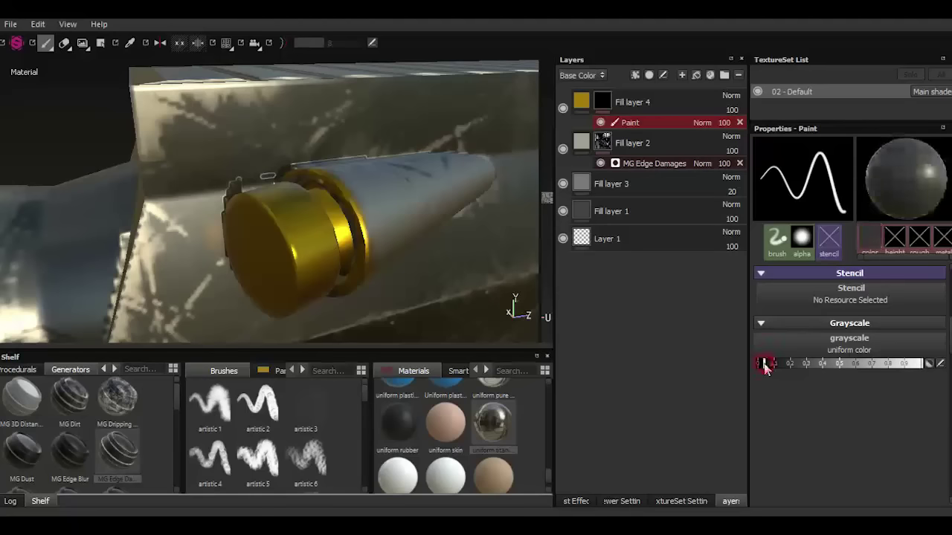
click(375, 238)
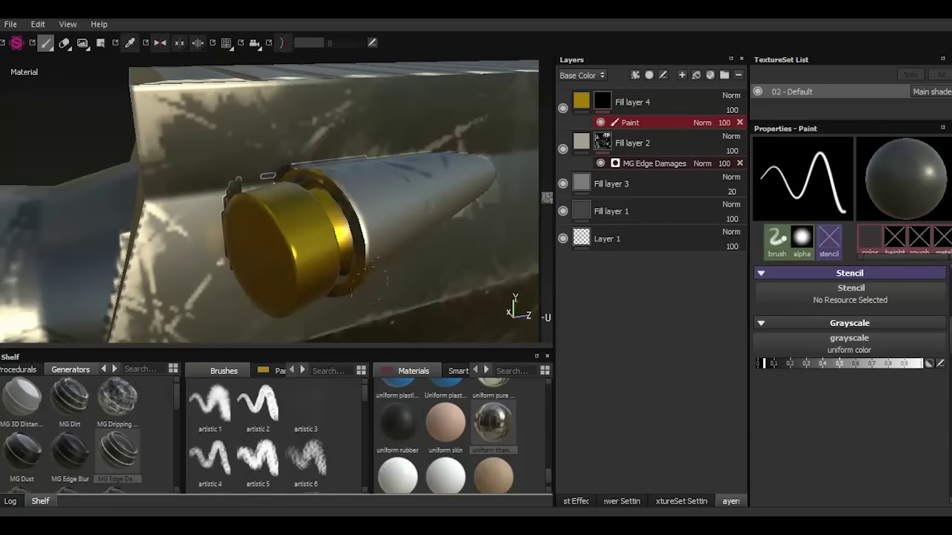
mouse_move(402, 262)
alt+mouse_down()
mouse_move(391, 198)
mouse_move(363, 254)
alt+mouse_up()
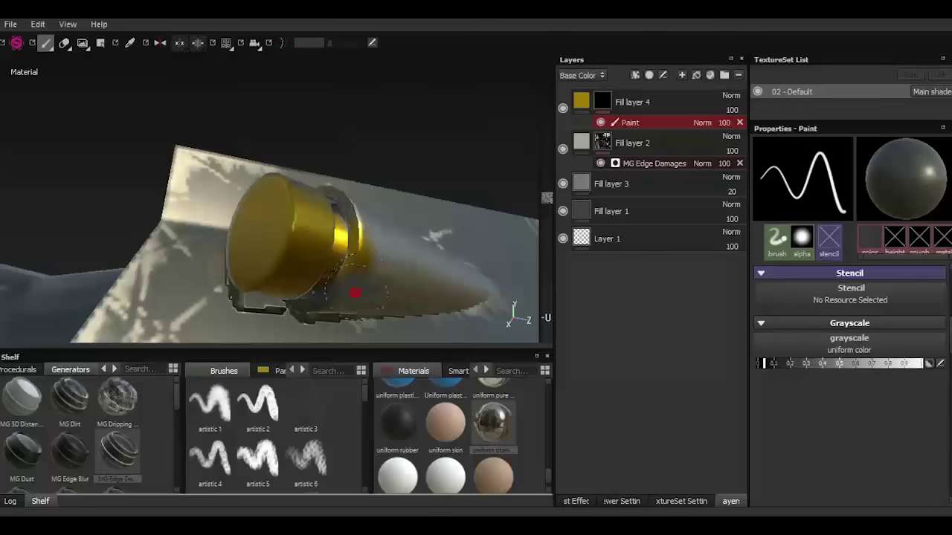
click(381, 215)
alt+drag(386, 209, 414, 276)
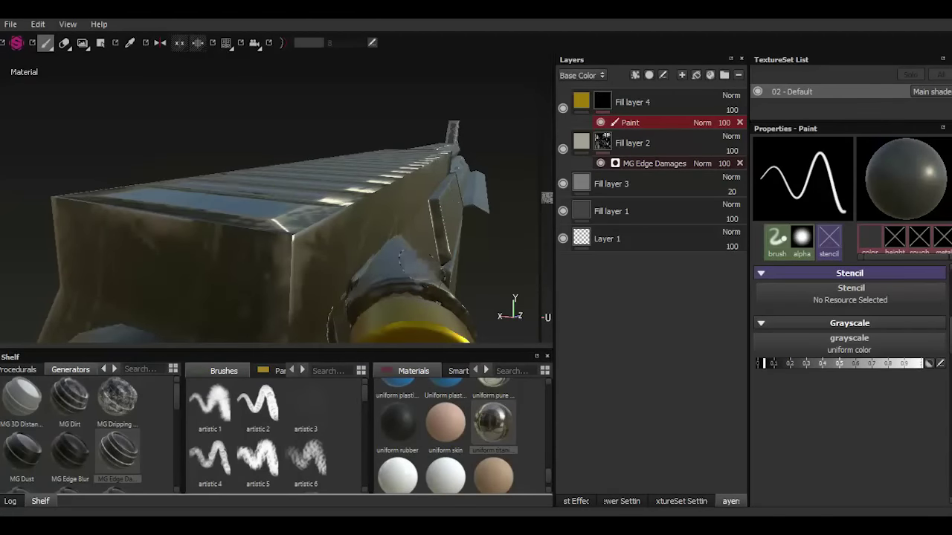
mouse_move(387, 268)
alt+mouse_down()
mouse_move(362, 228)
mouse_move(394, 282)
mouse_move(414, 201)
mouse_move(487, 215)
mouse_move(354, 186)
mouse_move(369, 223)
alt+mouse_up()
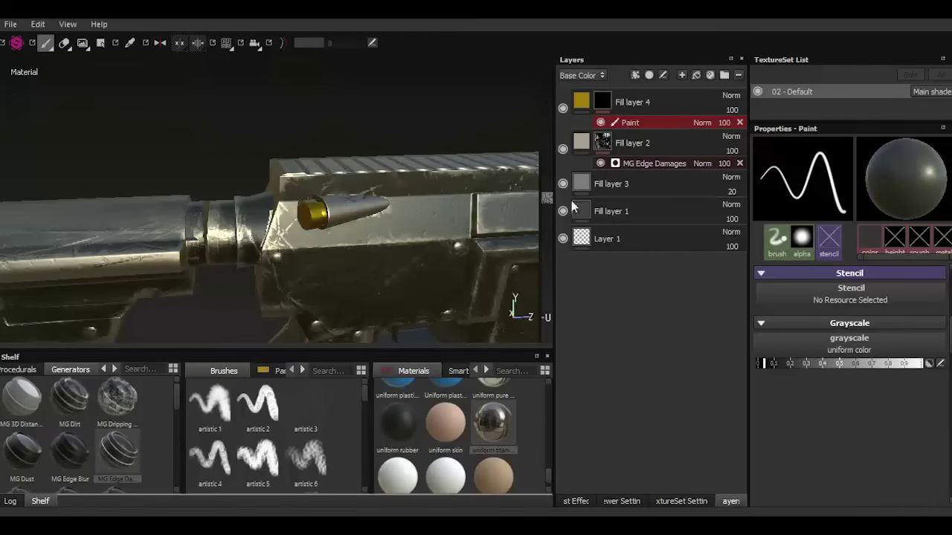
Compare Pin light and Multiply blending on Fill layer 4 and inspect the yellow cap.
click(730, 96)
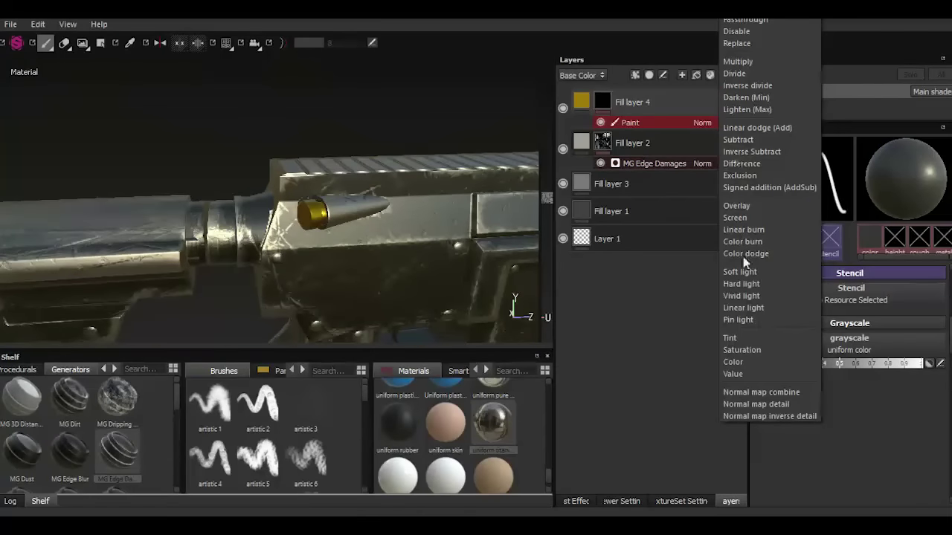
click(737, 320)
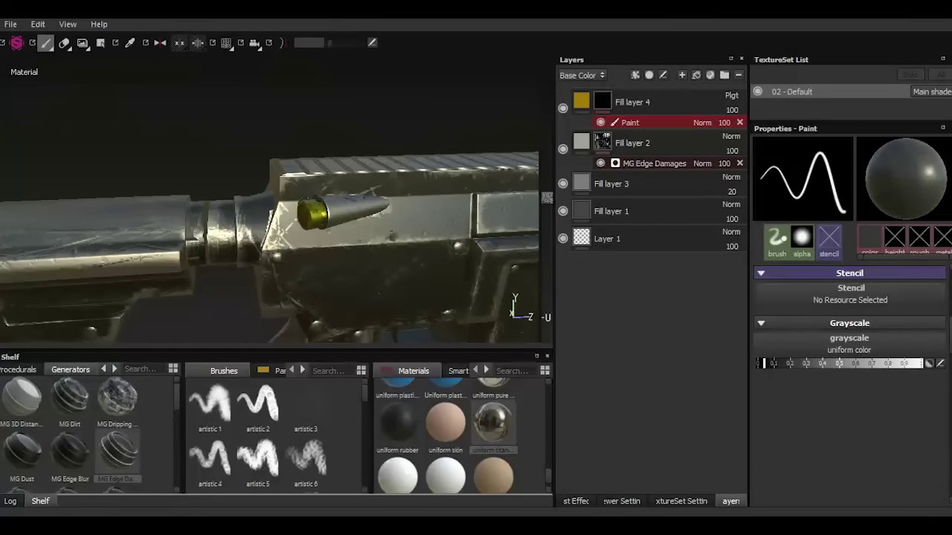
click(732, 96)
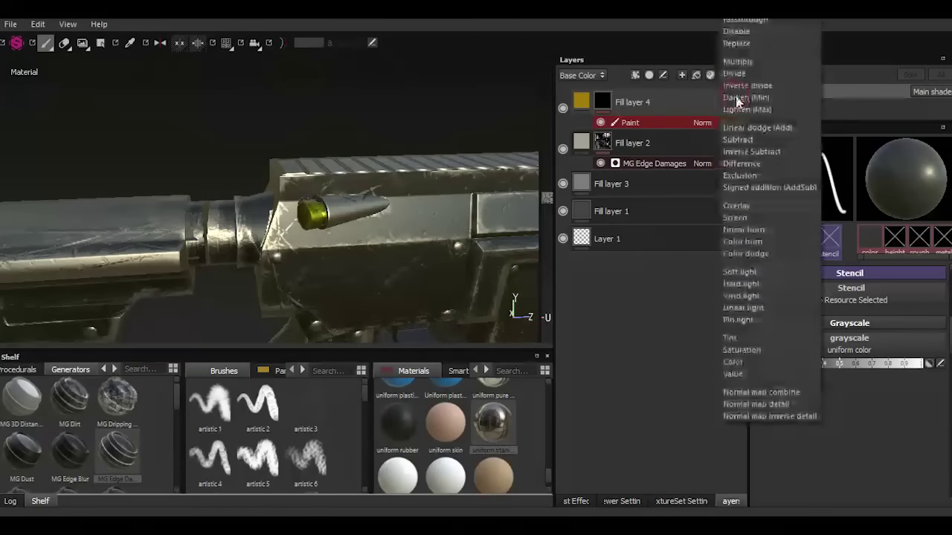
click(752, 64)
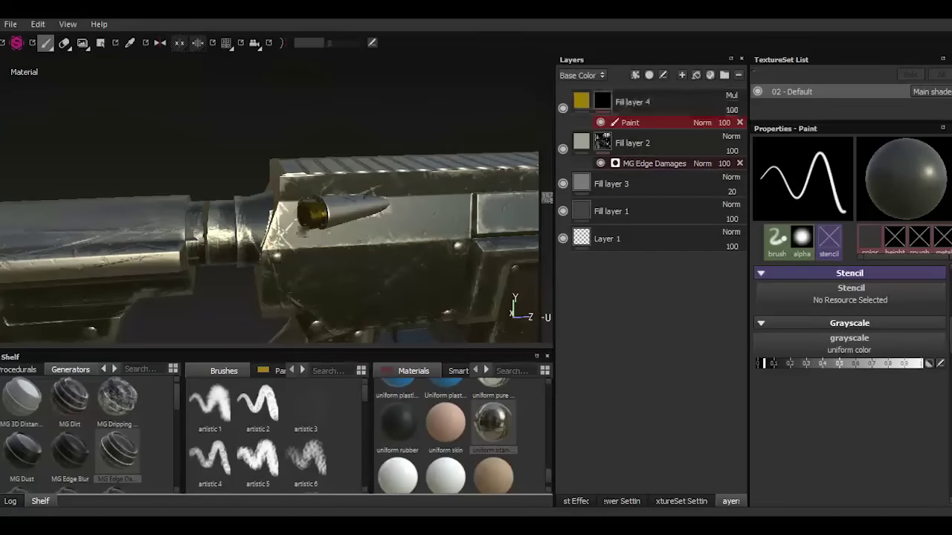
alt+drag(331, 216, 379, 267)
scroll(379, 268, up, 5)
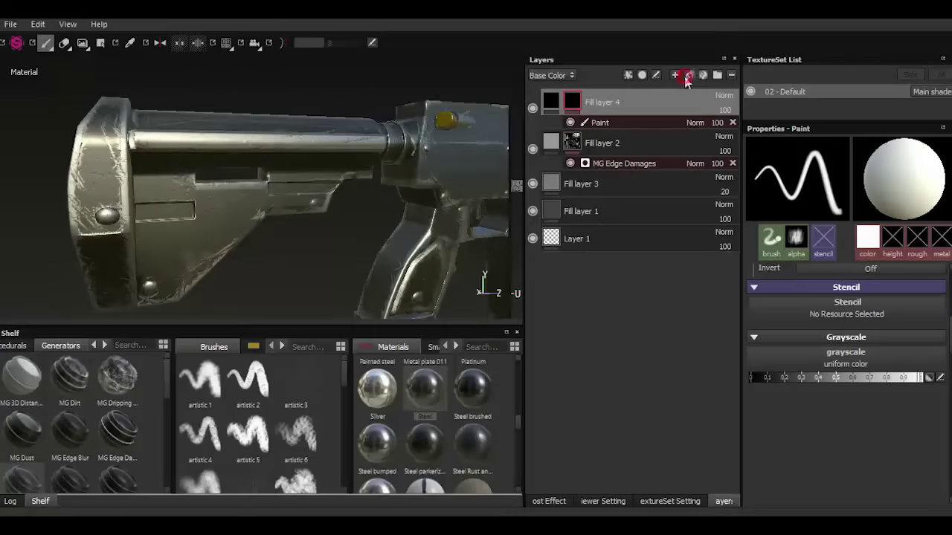
Add Fill layer 5 with the Steel material and expand its advanced parameters.
click(687, 75)
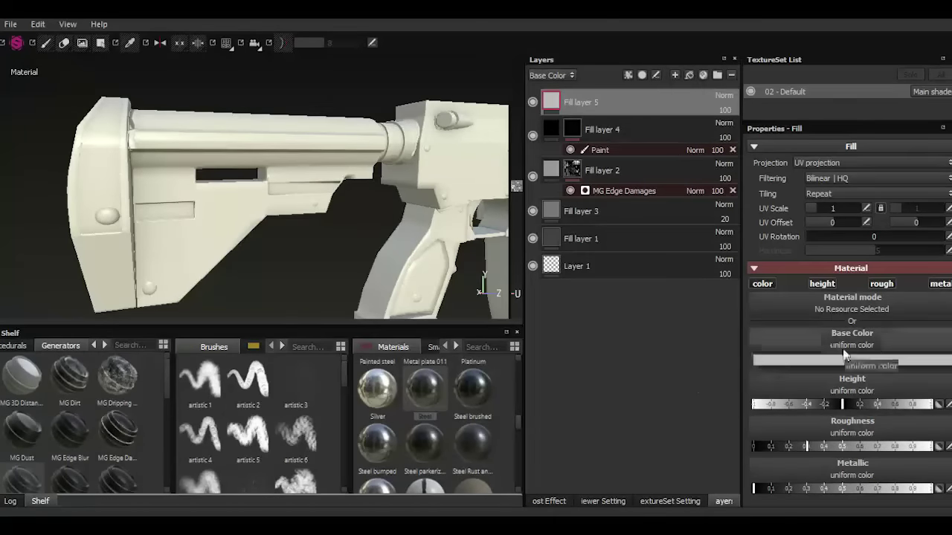
click(433, 401)
mouse_move(425, 389)
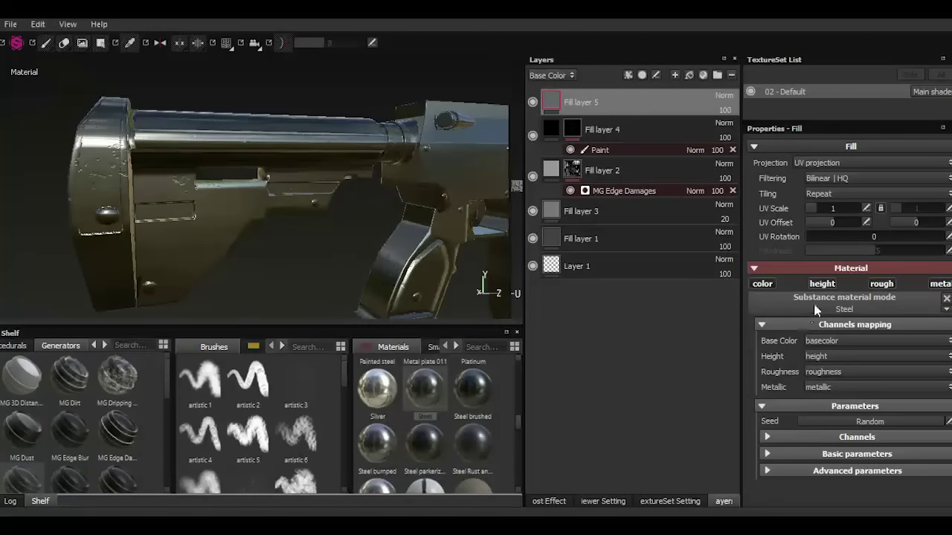
click(818, 471)
scroll(788, 437, down, 2)
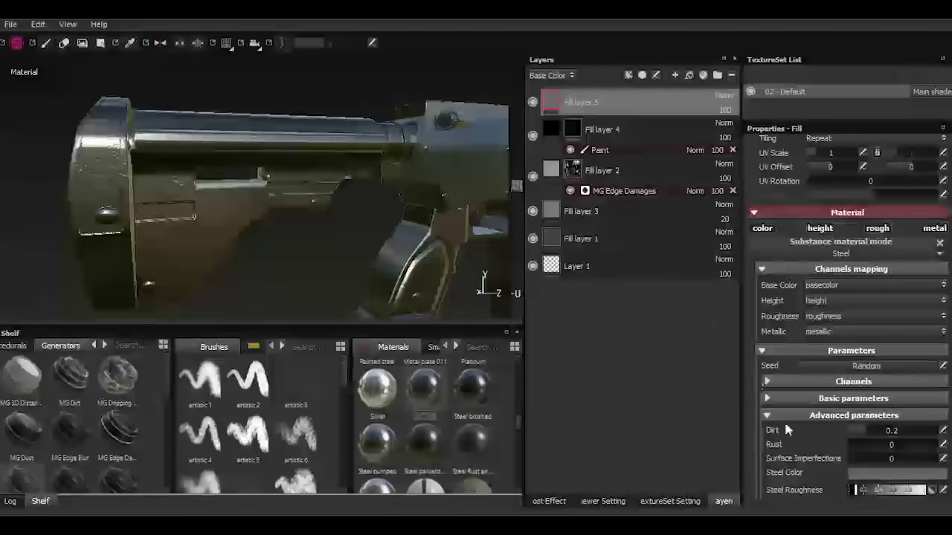
Give Fill layer 5 a black mask to hide the steel.
click(587, 102)
right_click(587, 101)
click(625, 121)
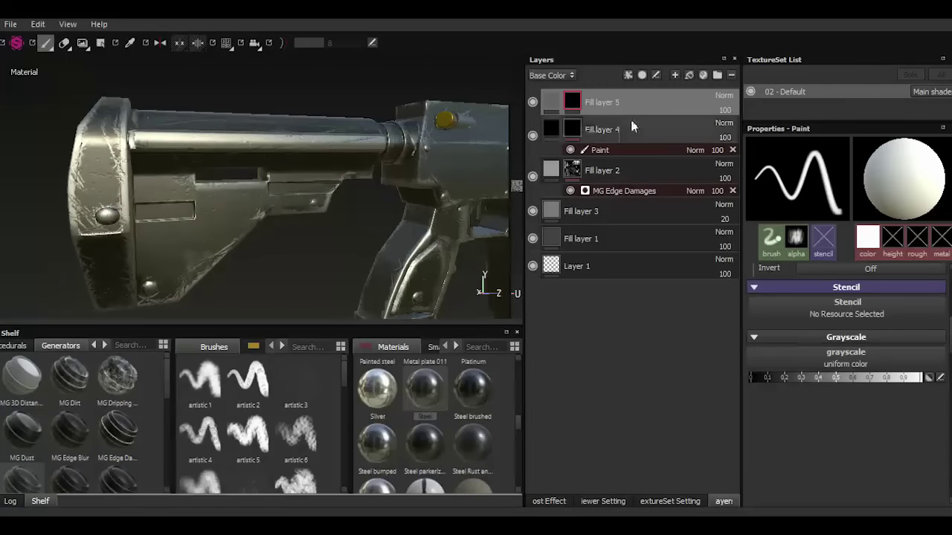
Add a Paint effect to Fill layer 5's mask and select it for painting.
click(629, 75)
click(655, 104)
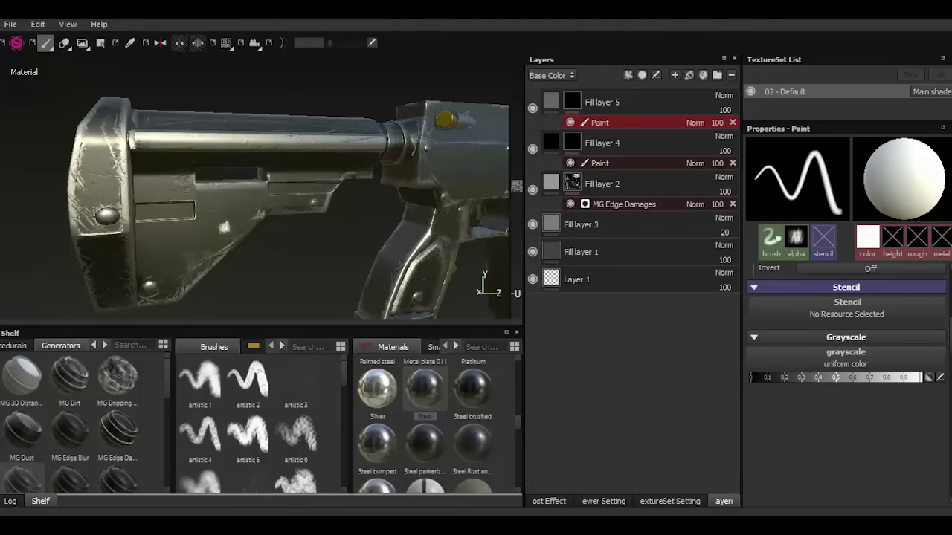
click(554, 102)
click(572, 104)
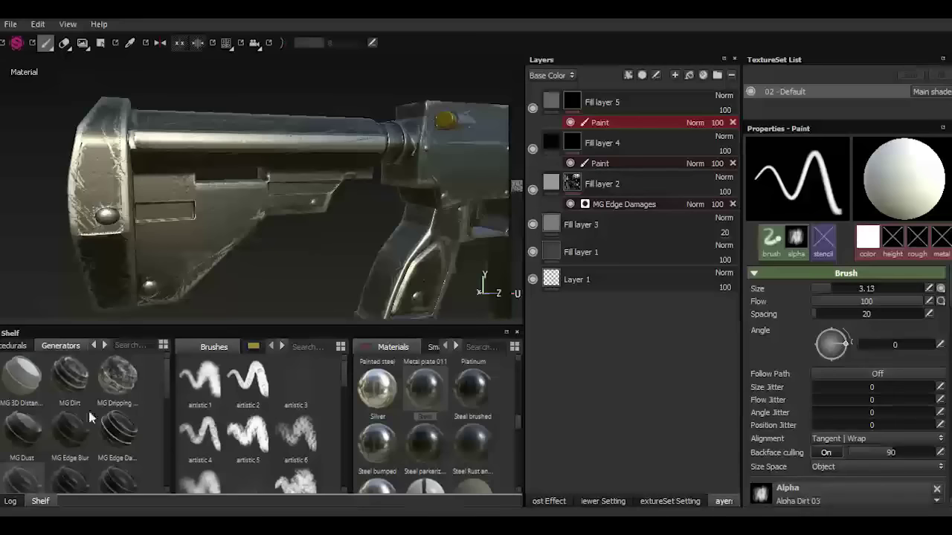
Load the Alpha Dirt 03 stamp from the Alphas shelf into the brush's Alpha slot.
click(22, 348)
click(95, 346)
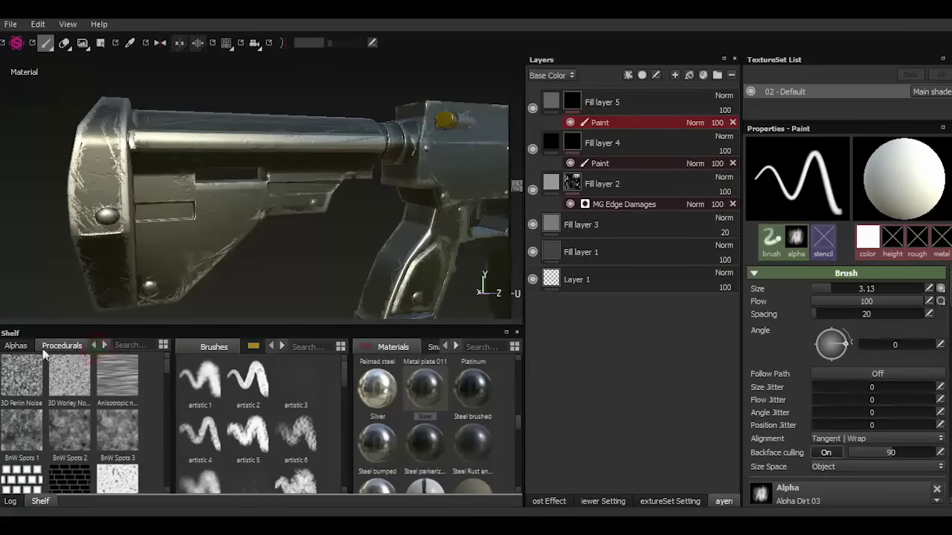
click(15, 346)
drag(70, 435, 800, 485)
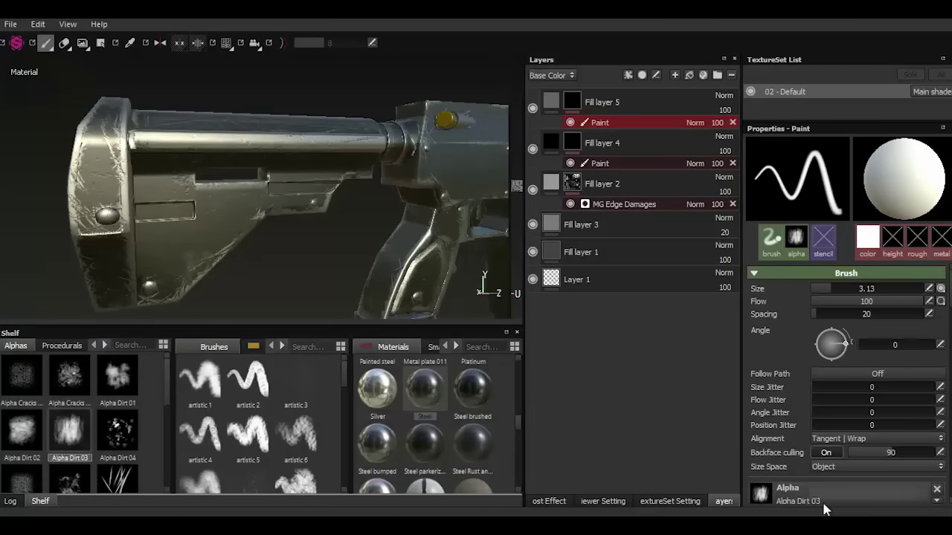
scroll(155, 206, up, 2)
scroll(206, 192, up, 1)
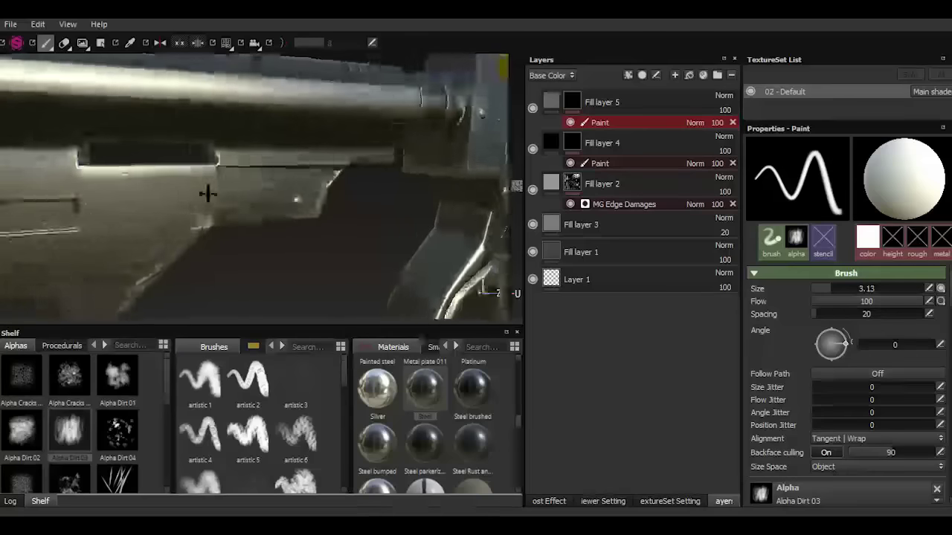
scroll(223, 201, up, 1)
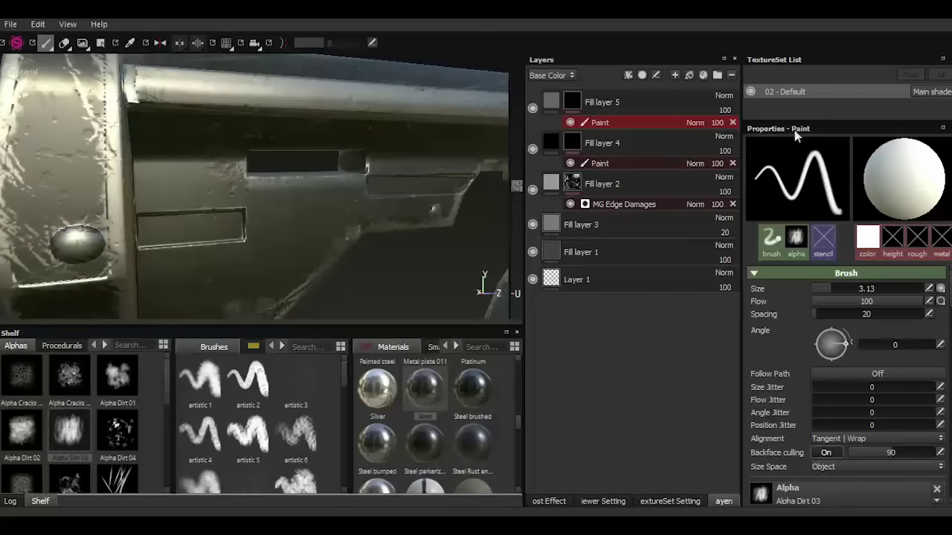
click(725, 96)
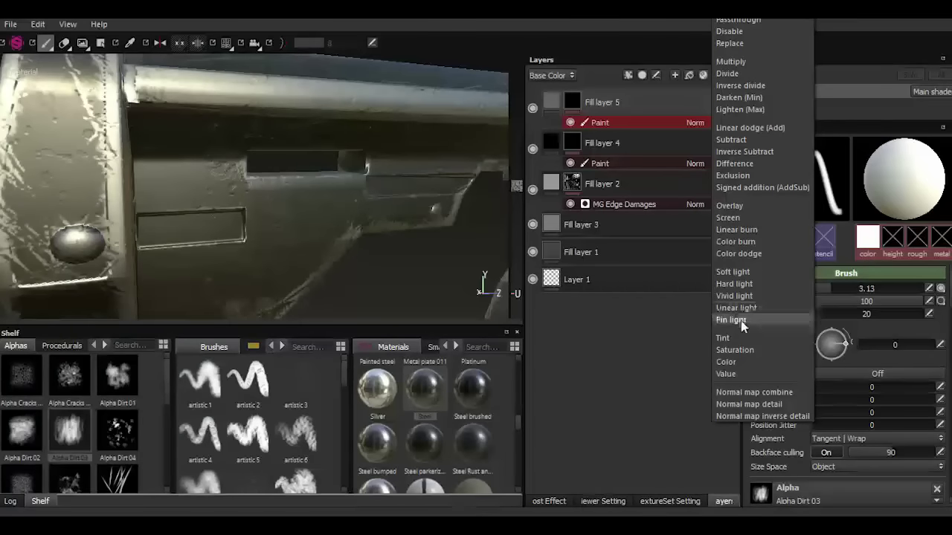
Undo a test dab, try Pin light on Fill layer 5, then set it to Multiply.
click(222, 227)
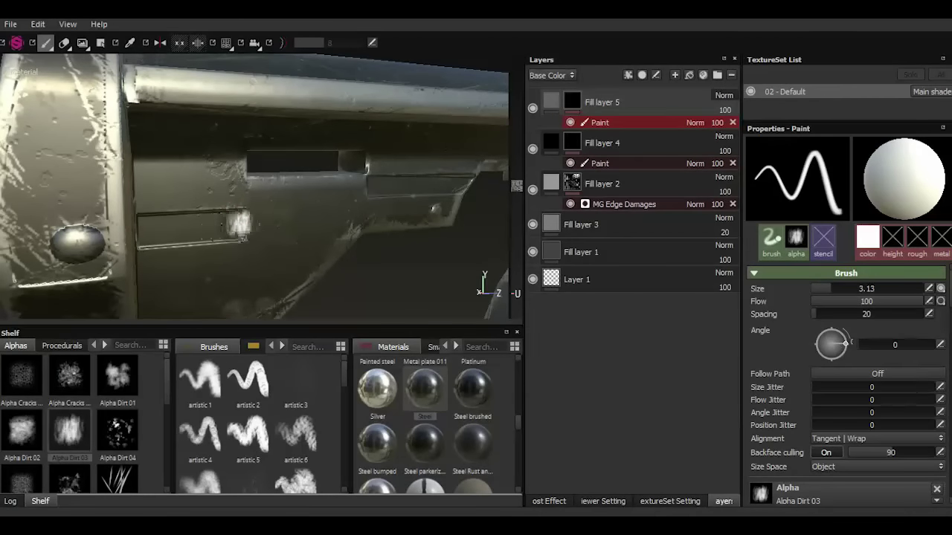
key(ctrl+z)
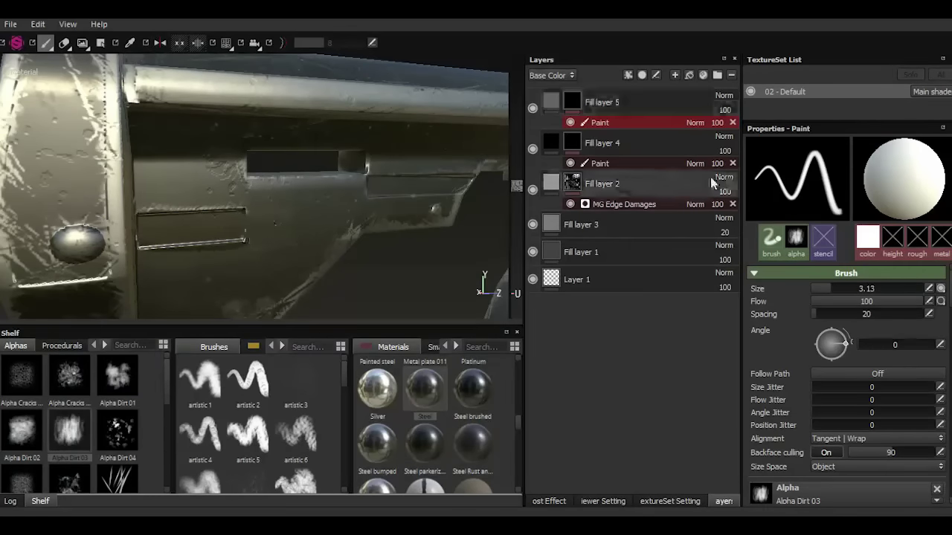
click(722, 98)
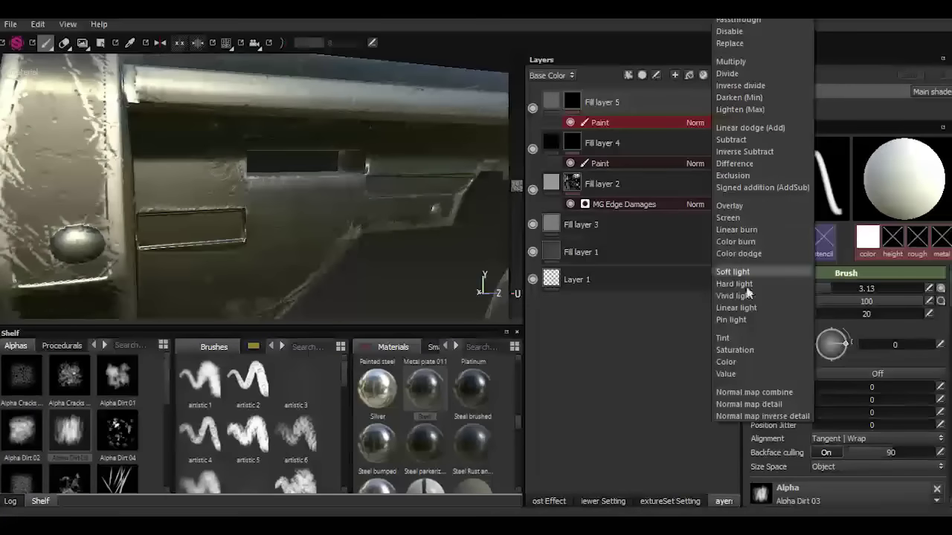
click(736, 322)
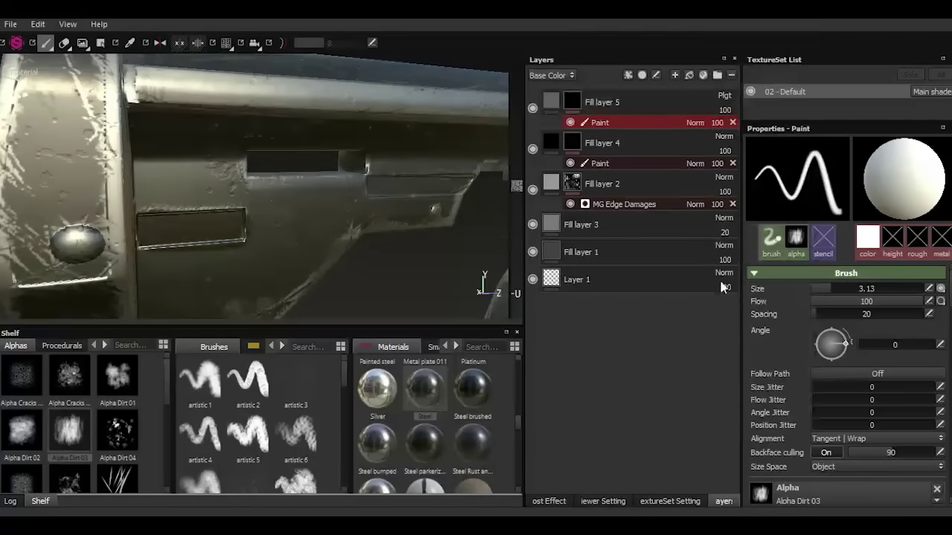
click(727, 101)
click(735, 62)
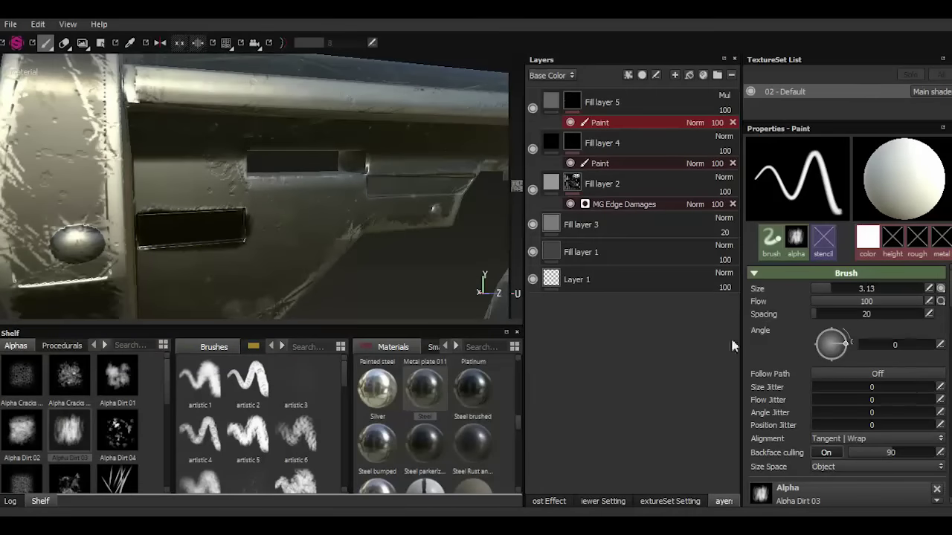
click(552, 100)
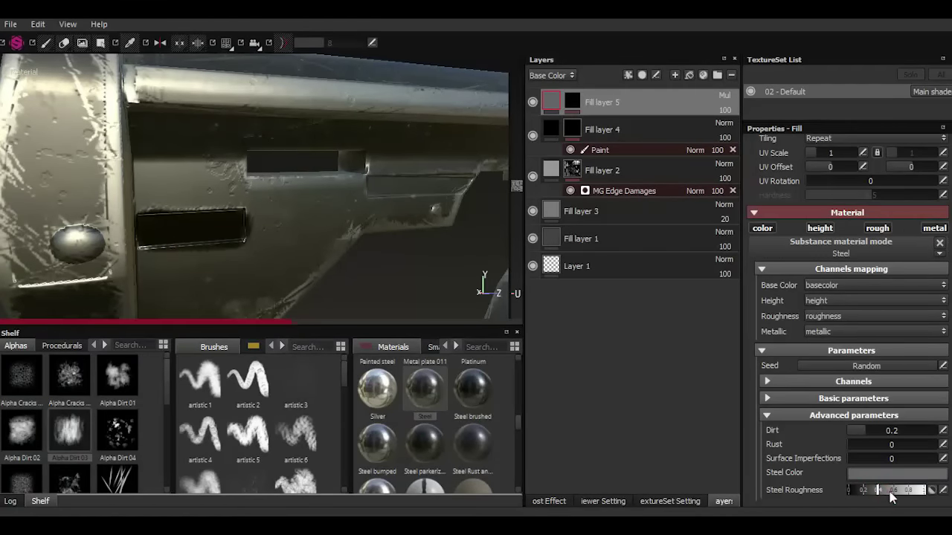
Expand the steel's Basic parameters and set Hue Shift to 0.12.
click(817, 399)
scroll(798, 443, down, 2)
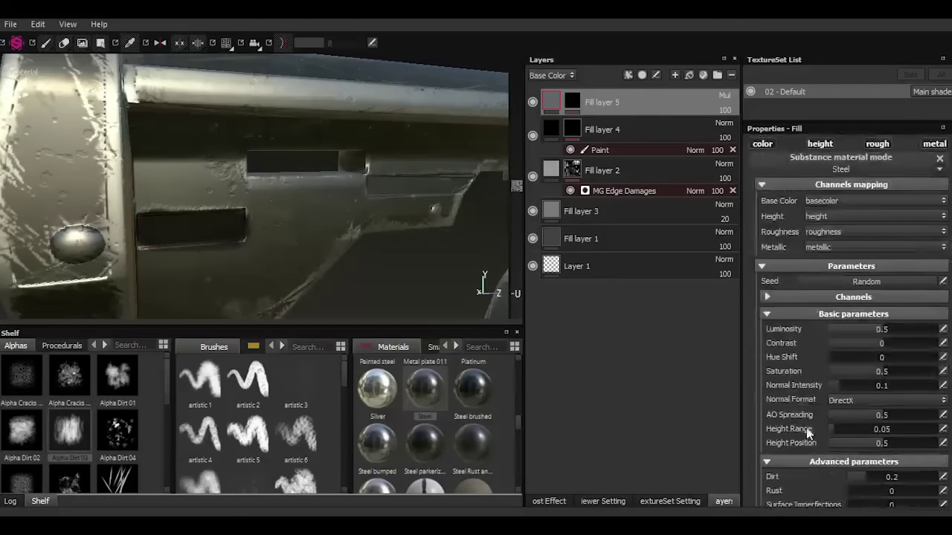
click(853, 357)
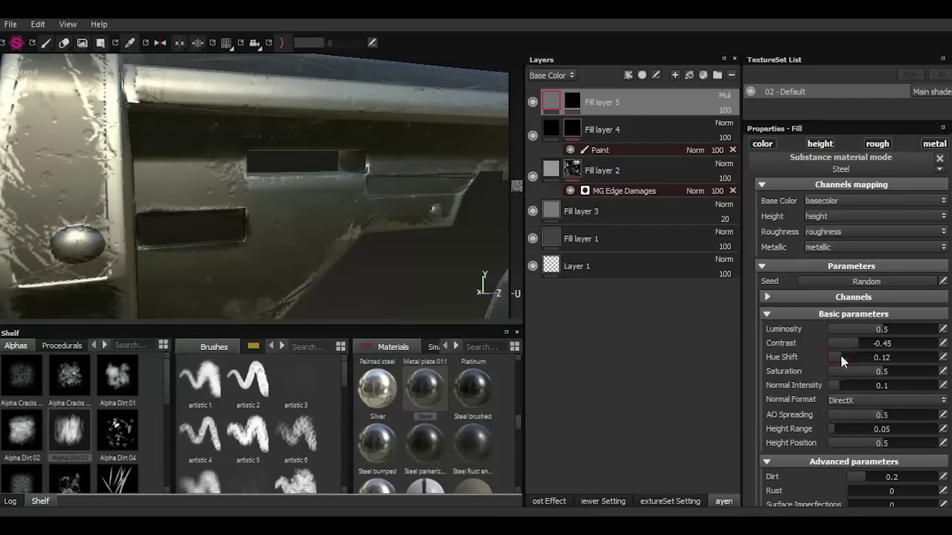
Change the Steel Color to a neutral light grey of 0.728.
scroll(789, 387, down, 1)
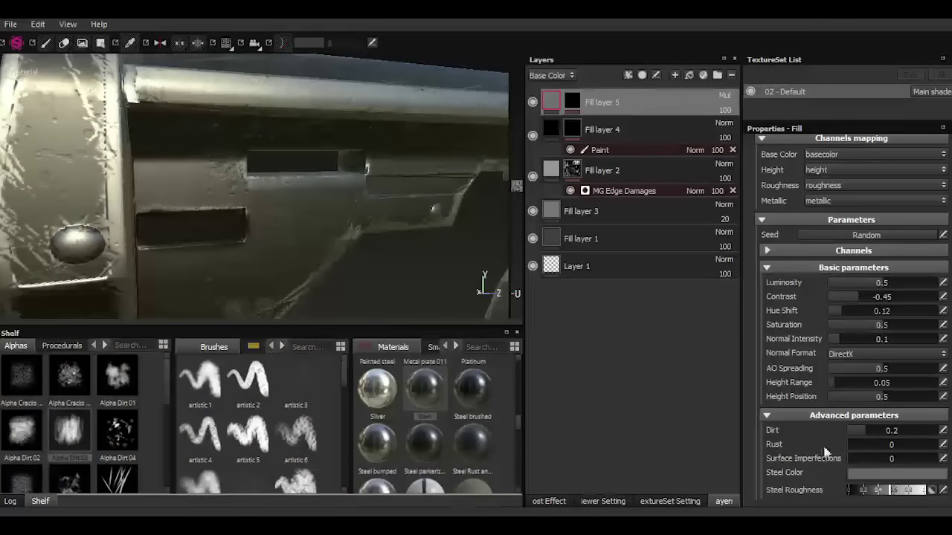
click(855, 476)
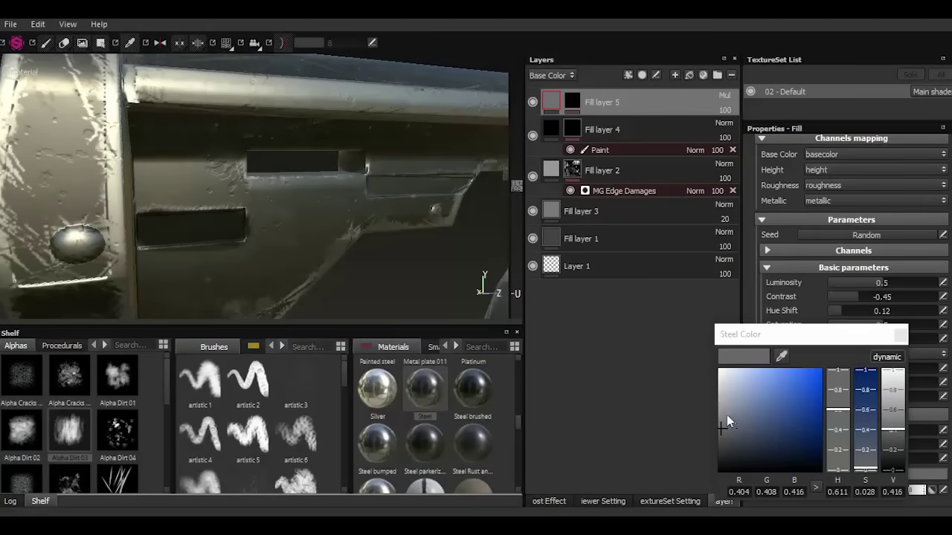
click(721, 418)
drag(721, 418, 720, 395)
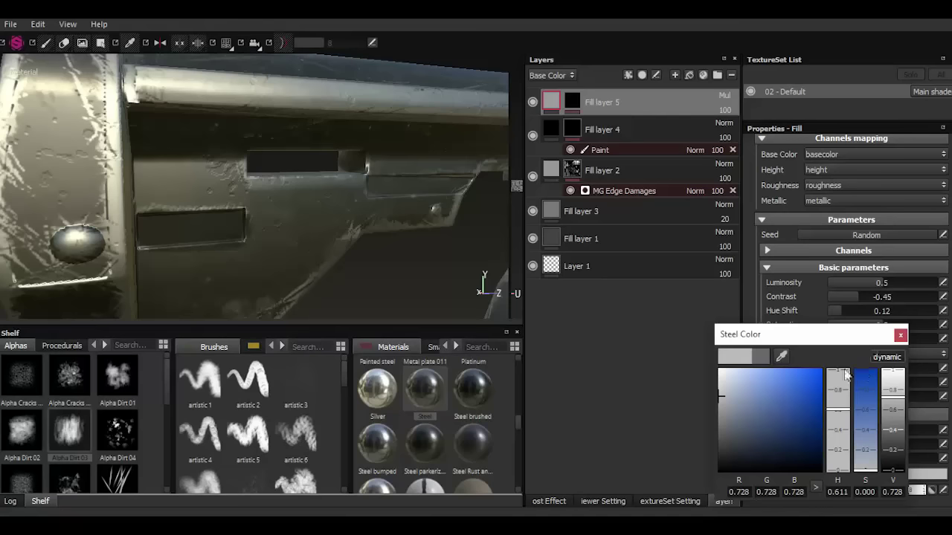
click(900, 336)
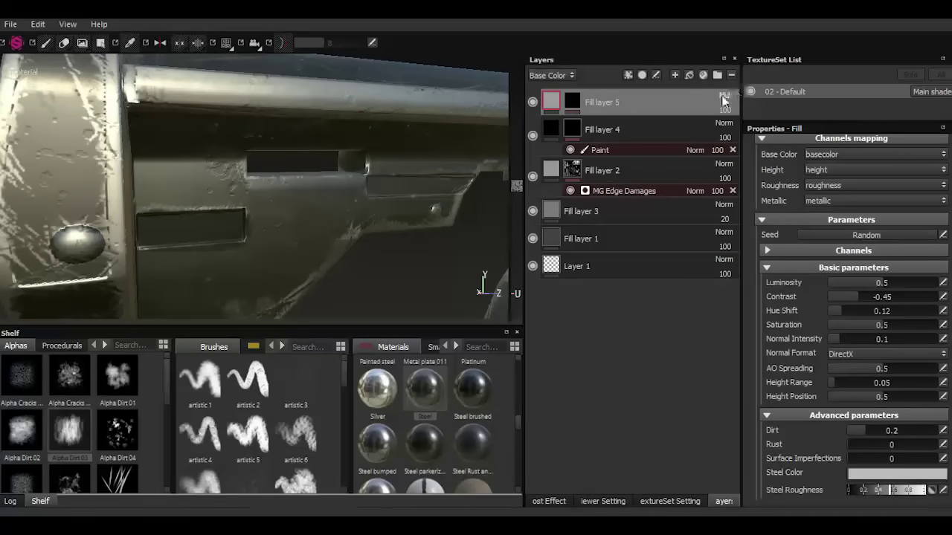
Return Fill layer 5 to Normal blending, add a Paint effect to its mask, and paint a steel patch on the stock's edge.
click(722, 100)
click(717, 59)
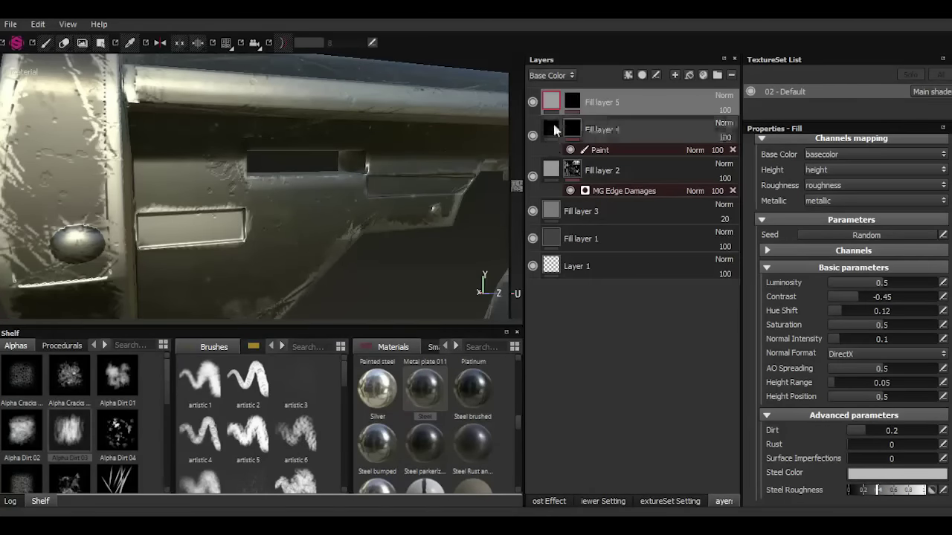
click(572, 102)
click(656, 76)
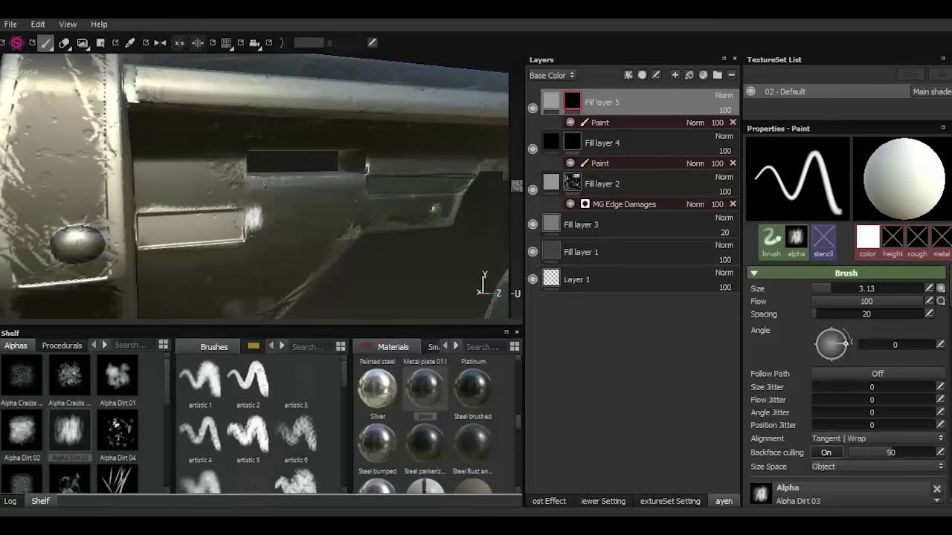
mouse_move(409, 233)
alt+mouse_down()
mouse_move(395, 232)
mouse_move(367, 177)
alt+mouse_up()
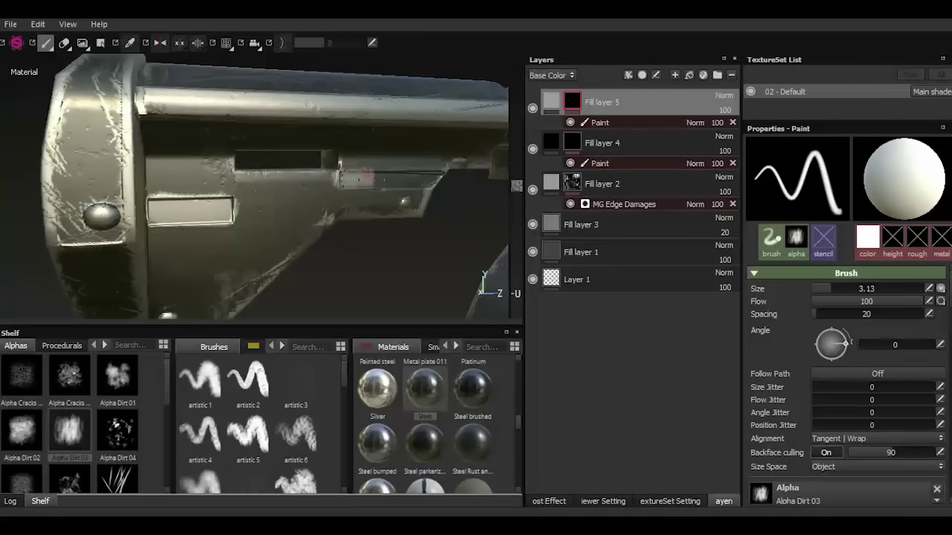
drag(450, 174, 428, 189)
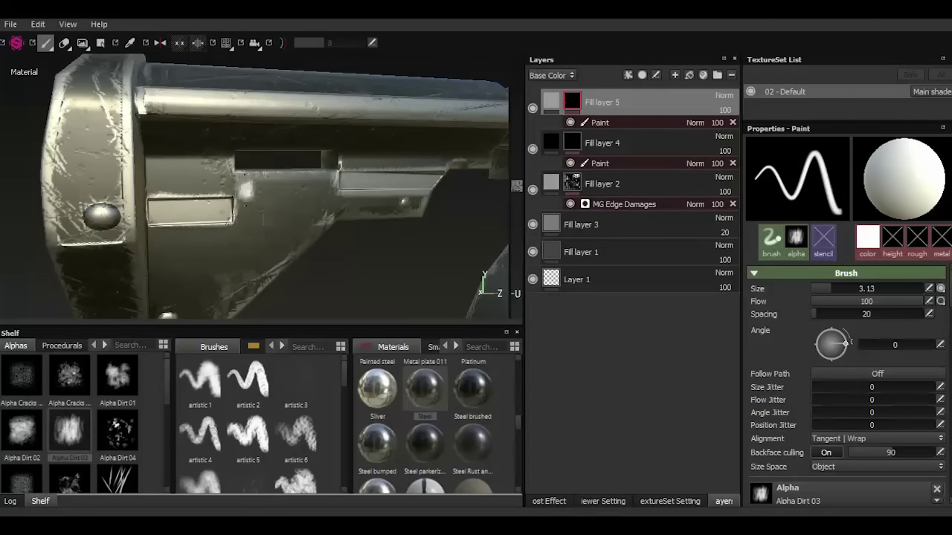
Paint bright steel streaks down the receiver side plate's vertical edge and below it.
alt+drag(357, 235, 193, 208)
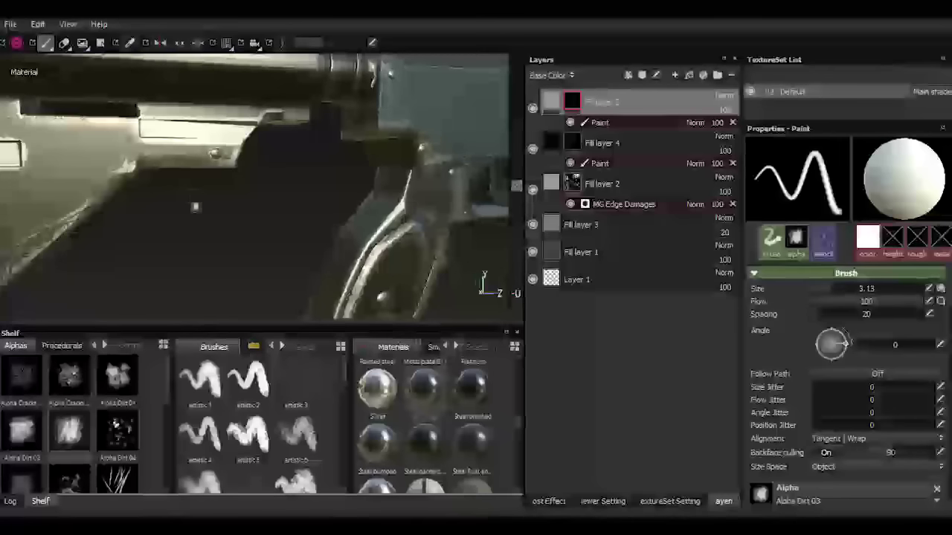
scroll(196, 213, down, 3)
alt+drag(391, 207, 372, 224)
scroll(372, 223, up, 3)
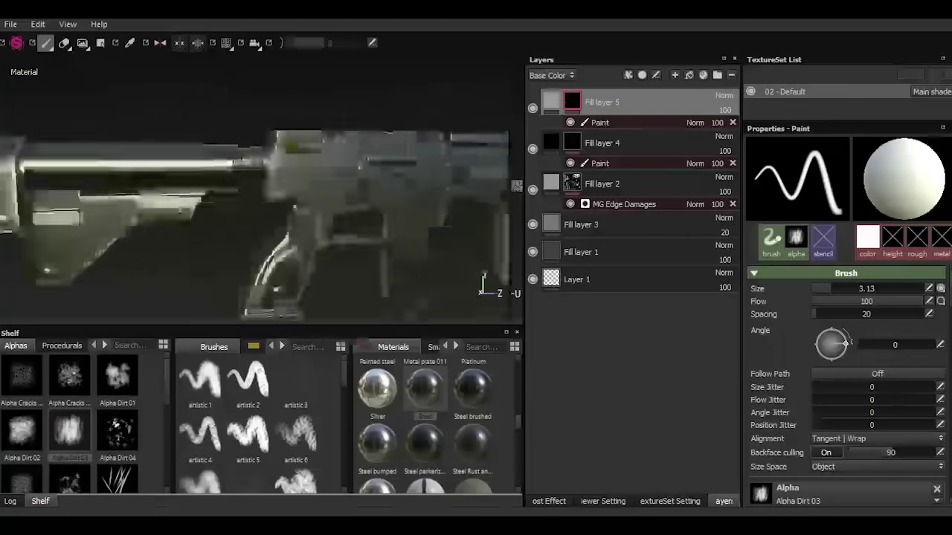
alt+middle_drag(372, 224, 348, 244)
scroll(338, 230, up, 2)
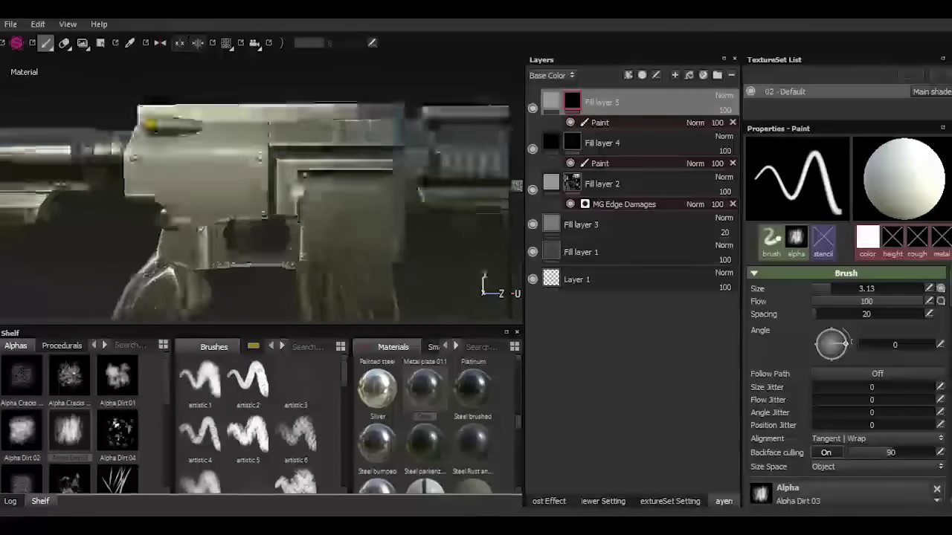
scroll(327, 212, up, 2)
scroll(316, 194, up, 2)
scroll(312, 187, down, 3)
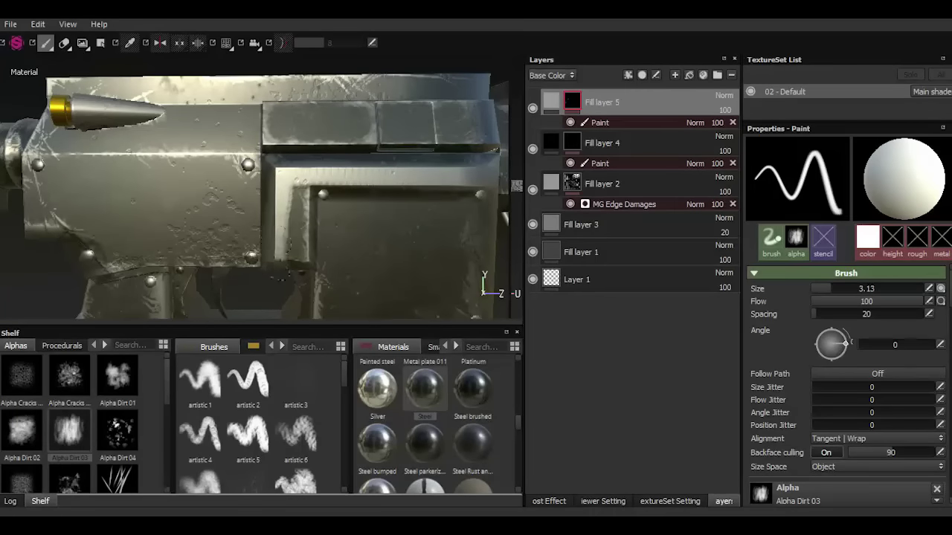
drag(296, 190, 296, 226)
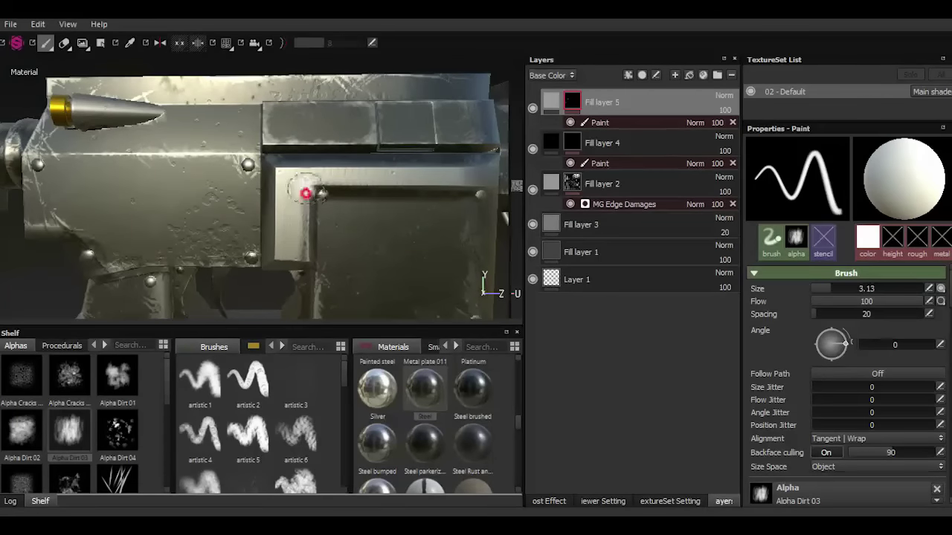
drag(306, 193, 321, 276)
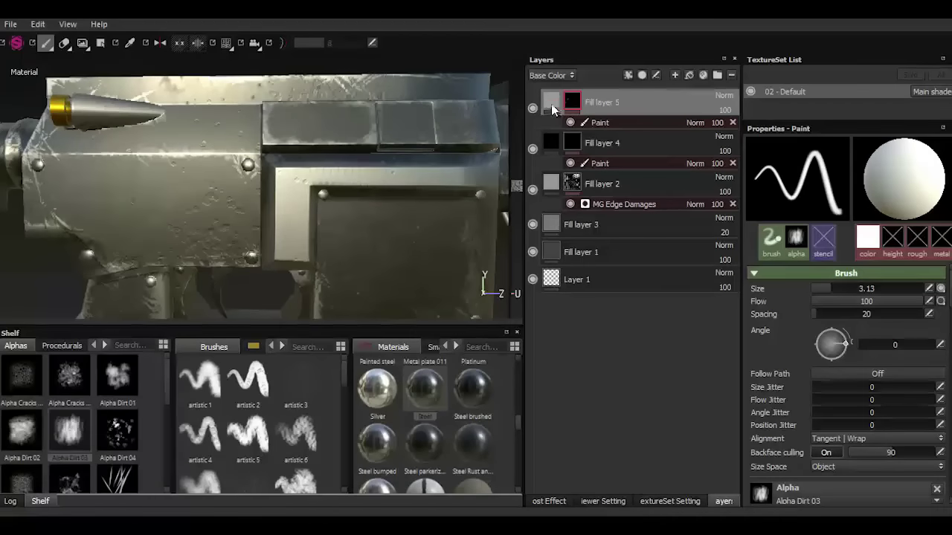
Select the Paint effect in Fill layer 5's mask and set the paint value to black (0).
click(551, 102)
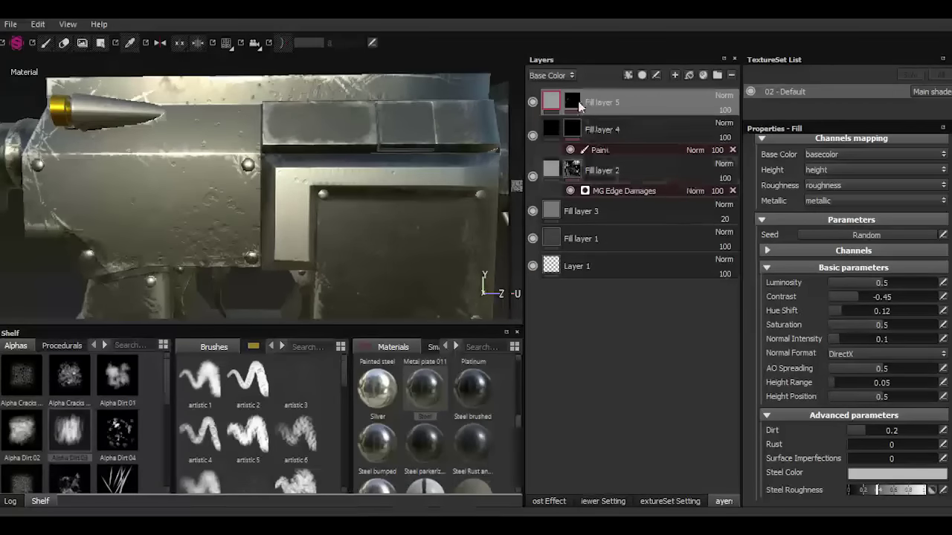
click(572, 102)
click(597, 125)
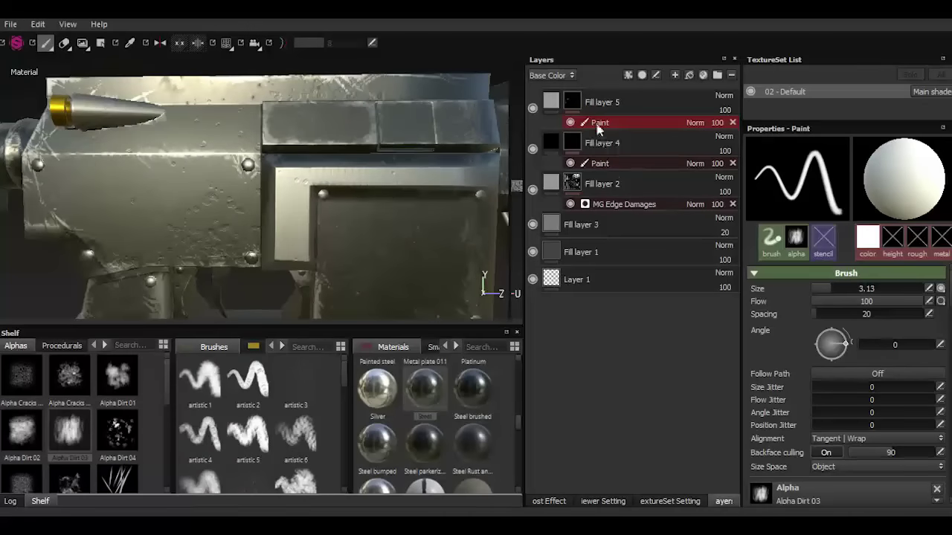
click(867, 238)
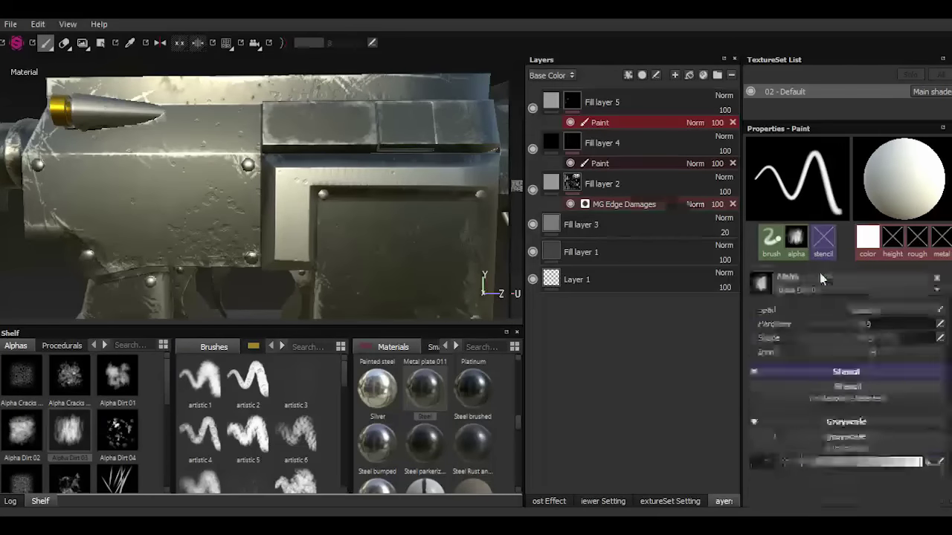
click(757, 293)
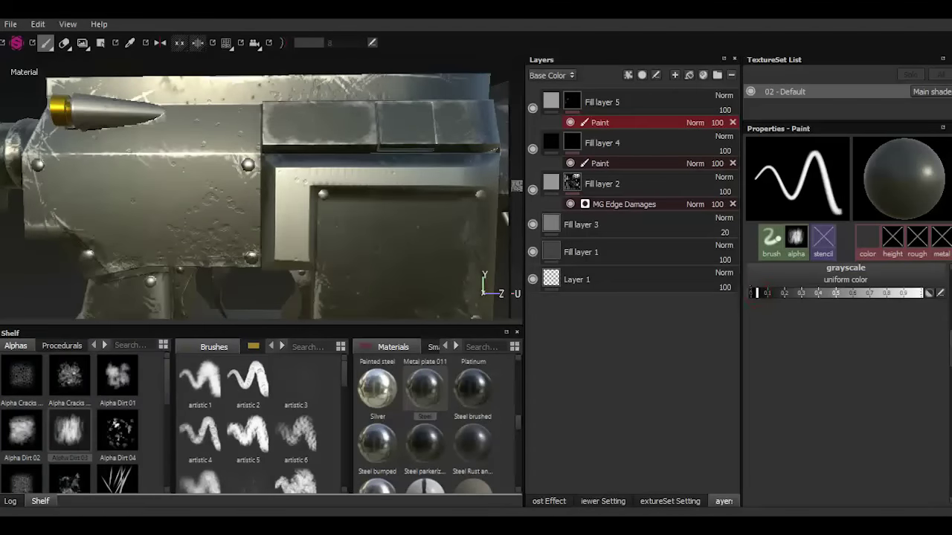
Work around the receiver, switching the mask paint value to full white and back to black.
mouse_move(323, 215)
alt+mouse_down()
mouse_move(424, 230)
mouse_move(448, 207)
alt+mouse_up()
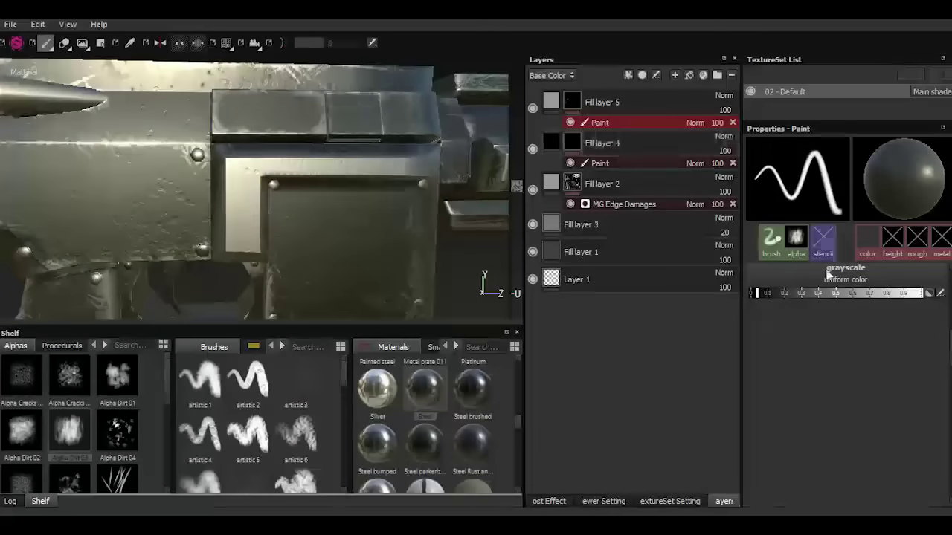
click(921, 298)
mouse_move(322, 198)
alt+mouse_down()
mouse_move(357, 212)
mouse_move(403, 202)
alt+mouse_up()
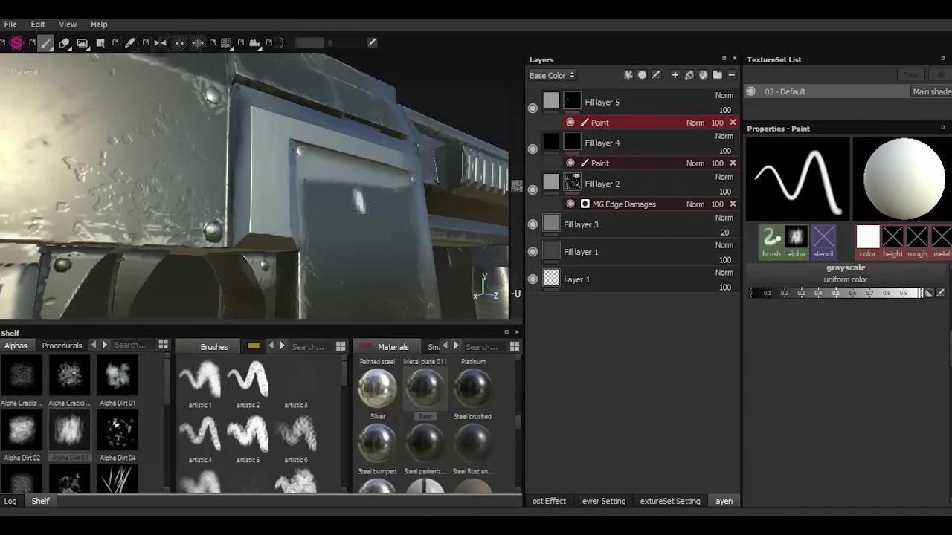
alt+drag(359, 199, 417, 223)
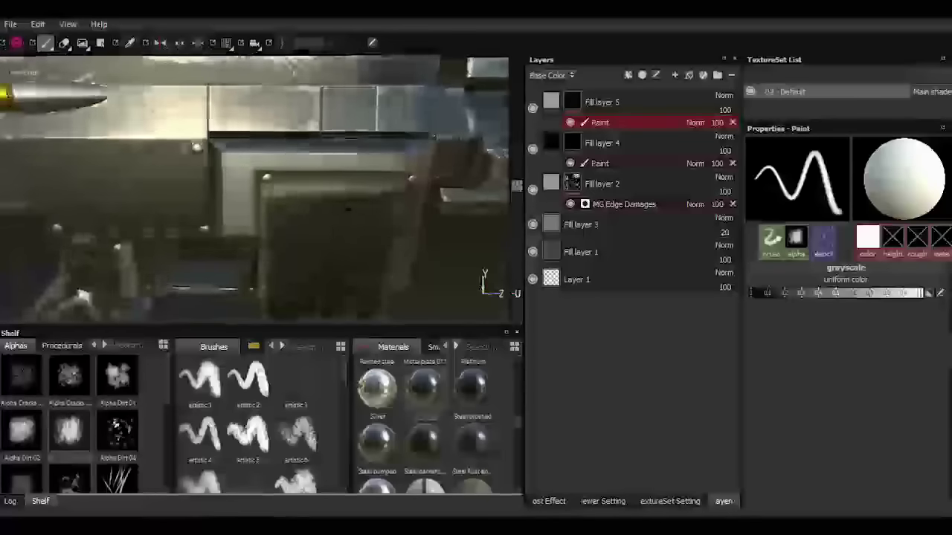
click(752, 292)
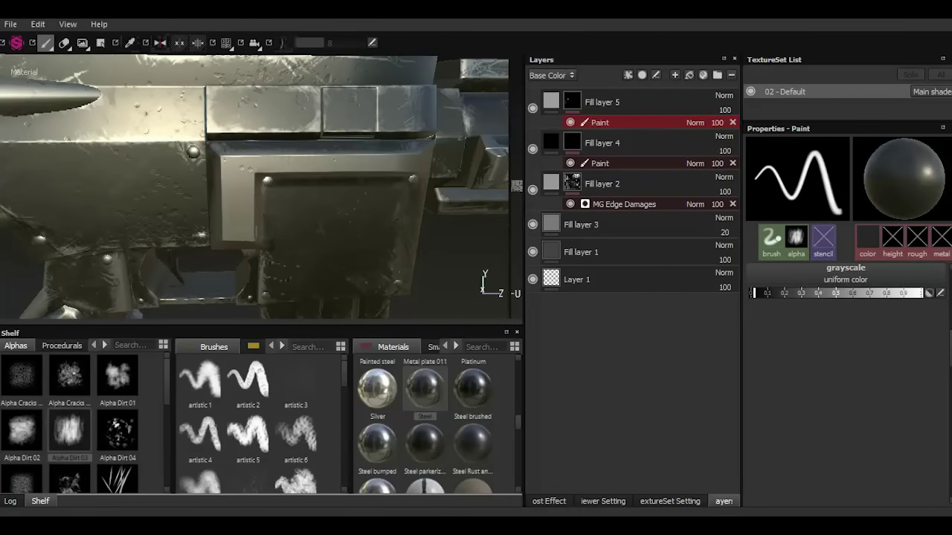
alt+drag(253, 186, 450, 290)
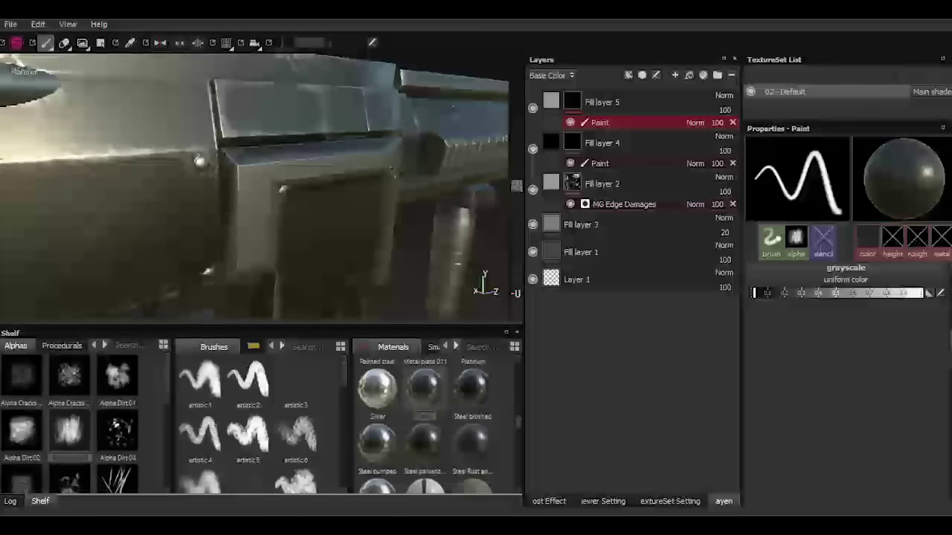
Set the mask paint value to pure white and bring the receiver's side panel into view.
click(921, 293)
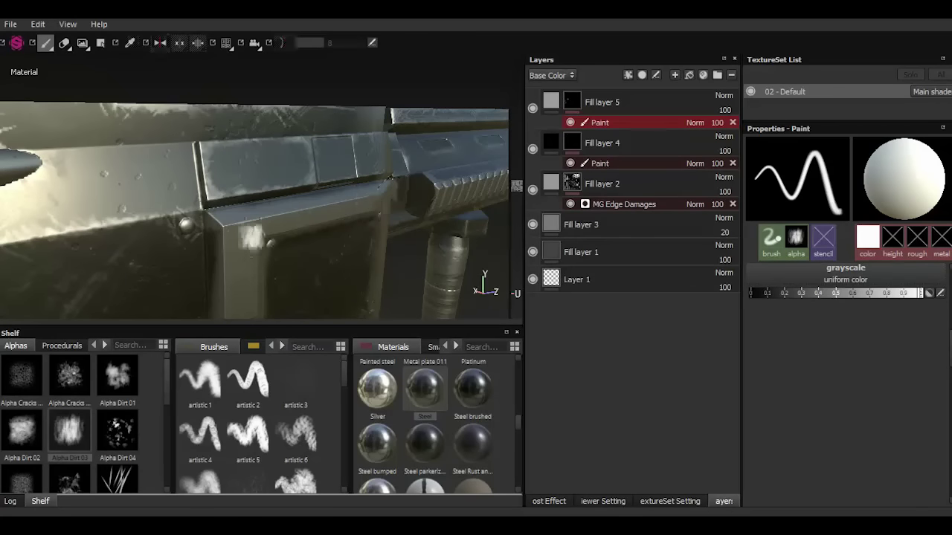
alt+drag(242, 235, 34, 136)
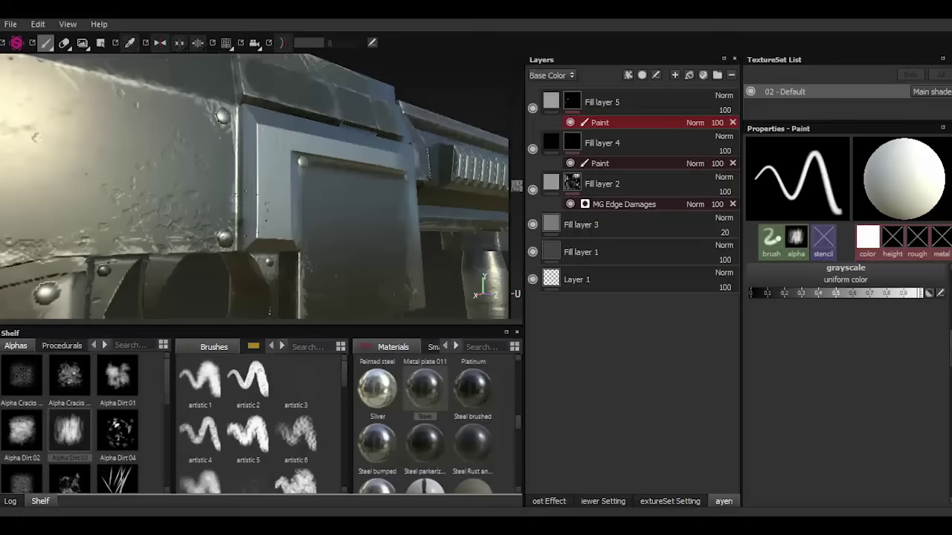
alt+drag(322, 230, 322, 159)
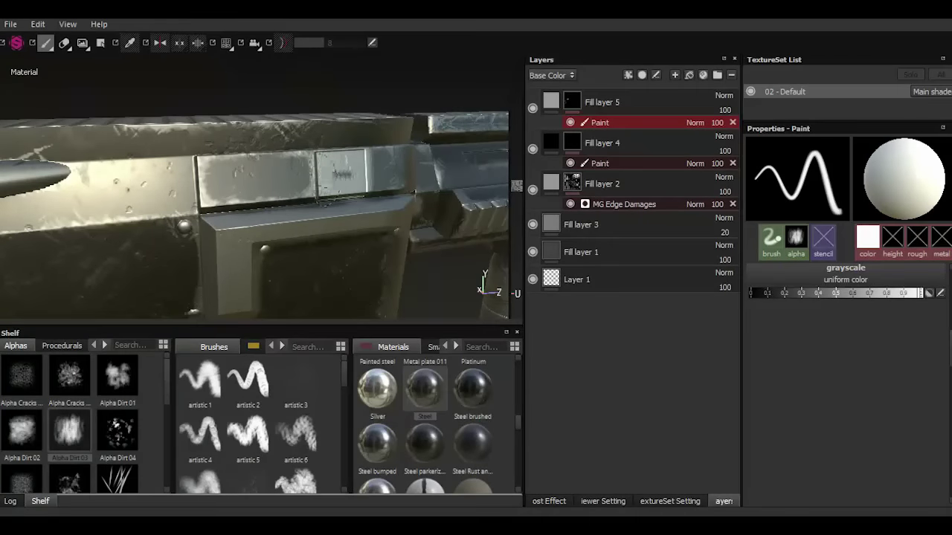
scroll(279, 192, down, 5)
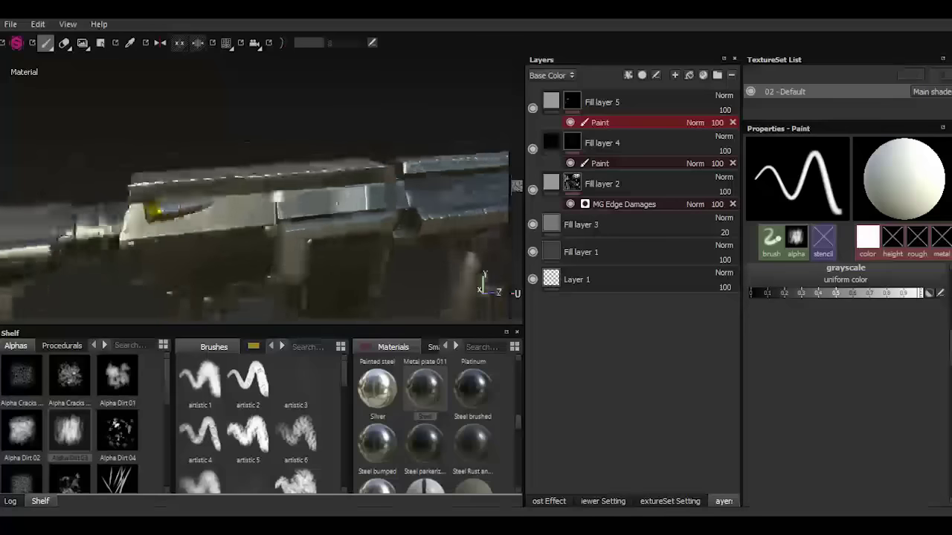
mouse_move(279, 192)
alt+mouse_down()
mouse_move(385, 235)
mouse_move(252, 222)
mouse_move(305, 316)
alt+mouse_up()
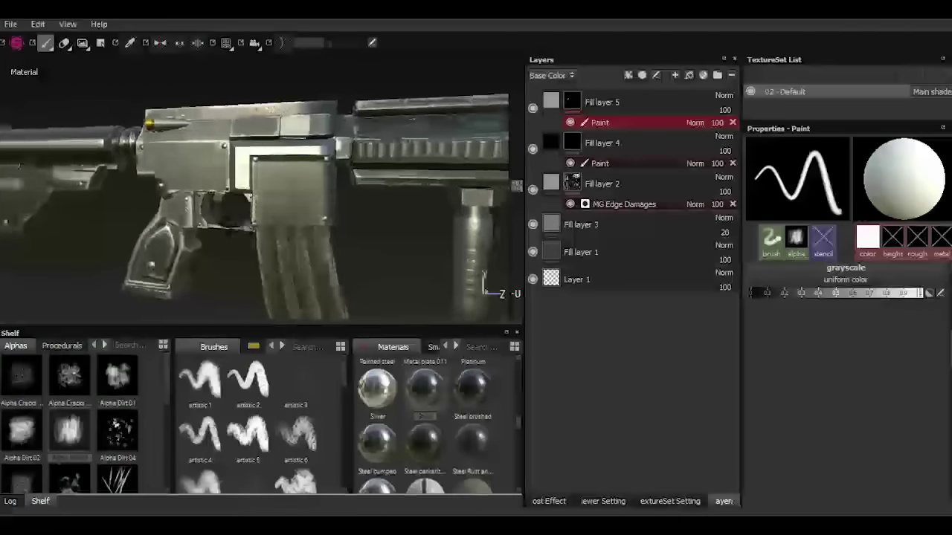
Orbit from the magazine over the rail, barrel and front sight back to the receiver's side.
mouse_move(303, 237)
alt+mouse_down()
mouse_move(230, 200)
mouse_move(225, 256)
alt+mouse_up()
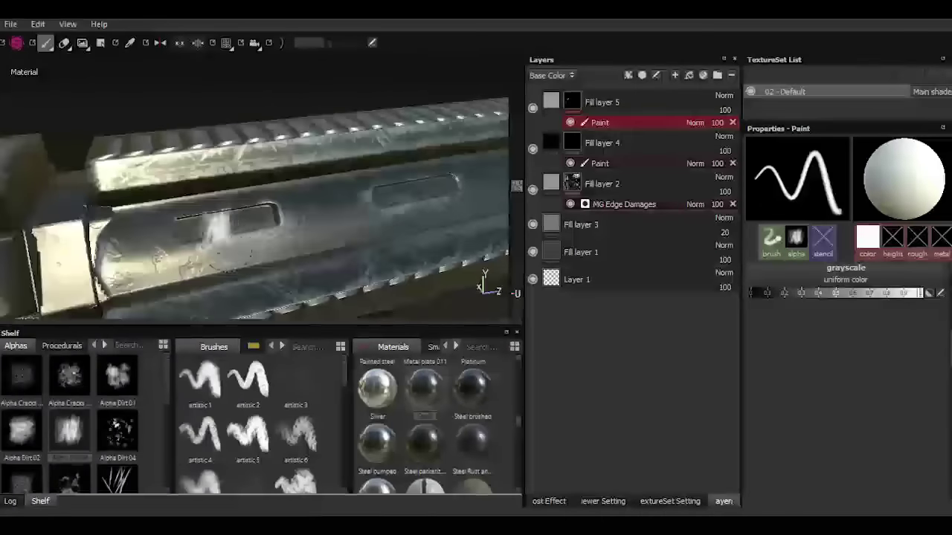
shift+right_drag(177, 227, 180, 224)
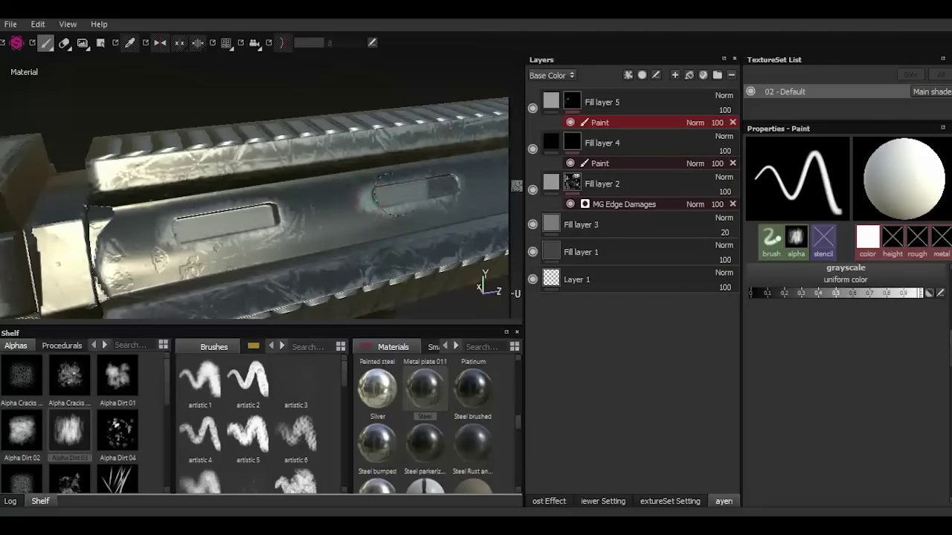
alt+drag(471, 167, 339, 232)
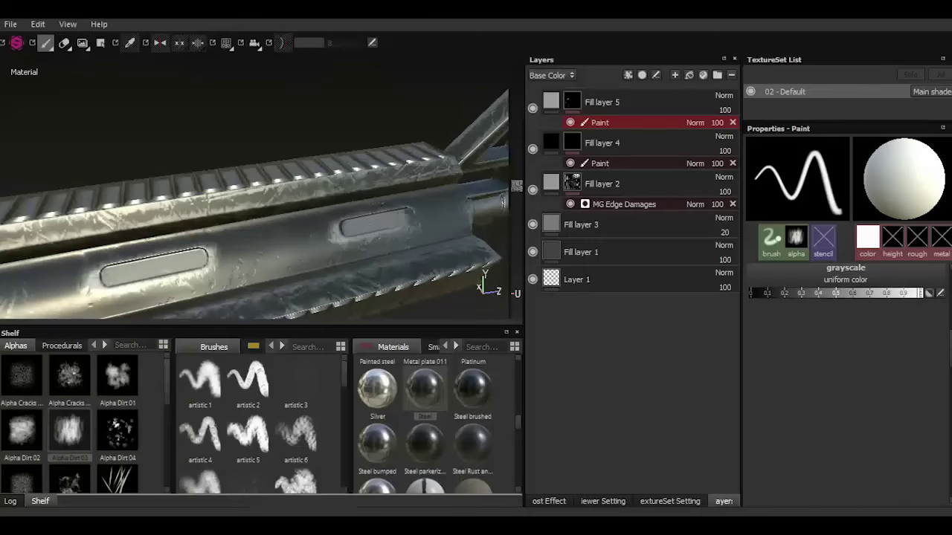
mouse_move(332, 201)
alt+mouse_down()
mouse_move(245, 223)
mouse_move(320, 228)
mouse_move(368, 208)
mouse_move(307, 234)
mouse_move(287, 254)
mouse_move(268, 193)
alt+mouse_up()
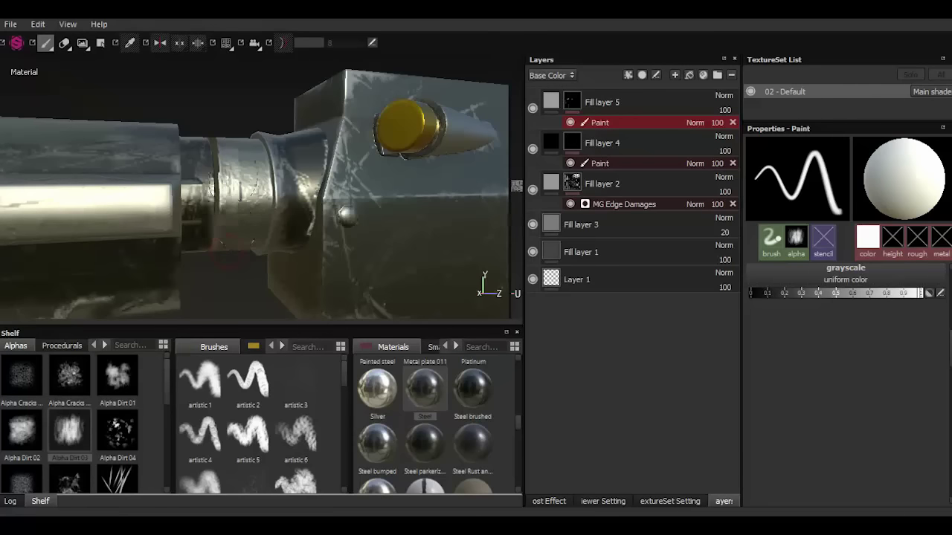
alt+right_drag(236, 122, 256, 232)
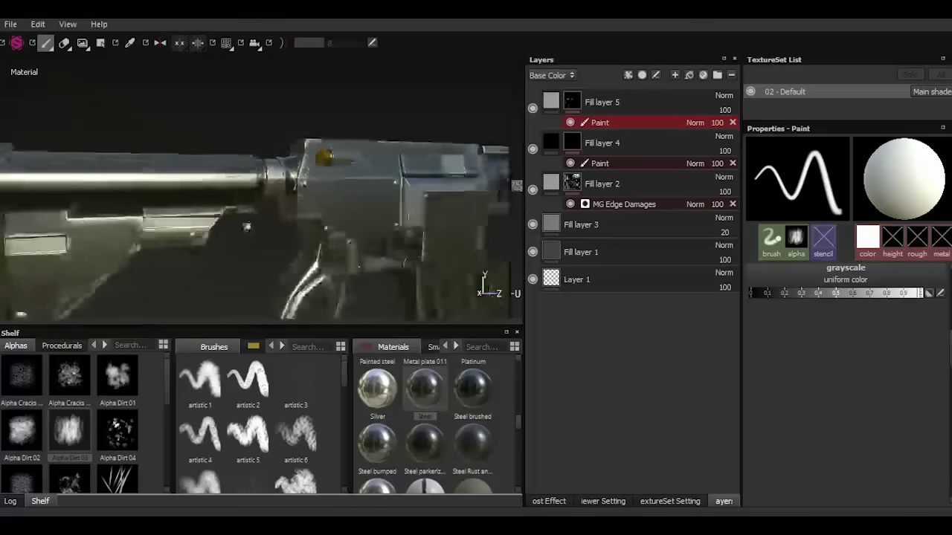
mouse_move(256, 232)
alt+mouse_down()
mouse_move(408, 216)
mouse_move(245, 223)
alt+mouse_up()
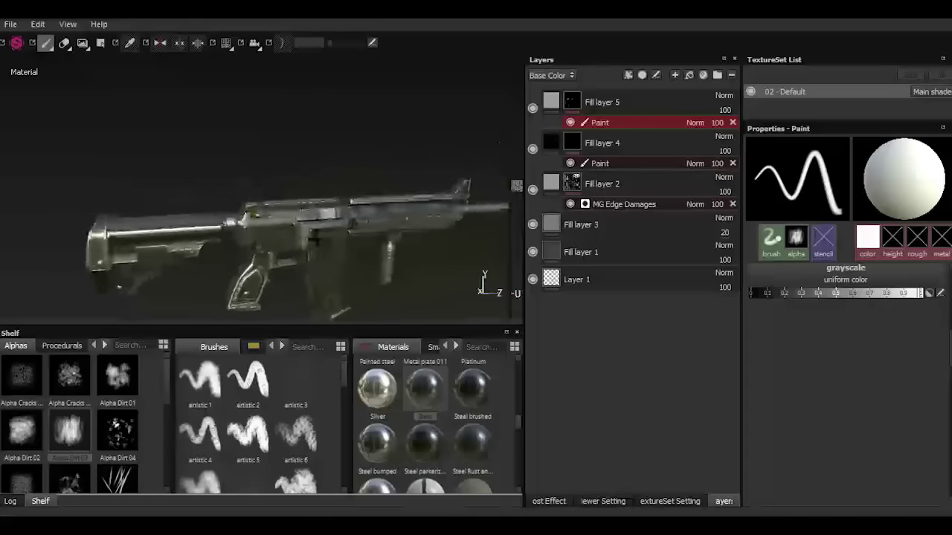
mouse_move(245, 223)
alt+right_down()
mouse_move(268, 179)
mouse_move(290, 164)
alt+right_up()
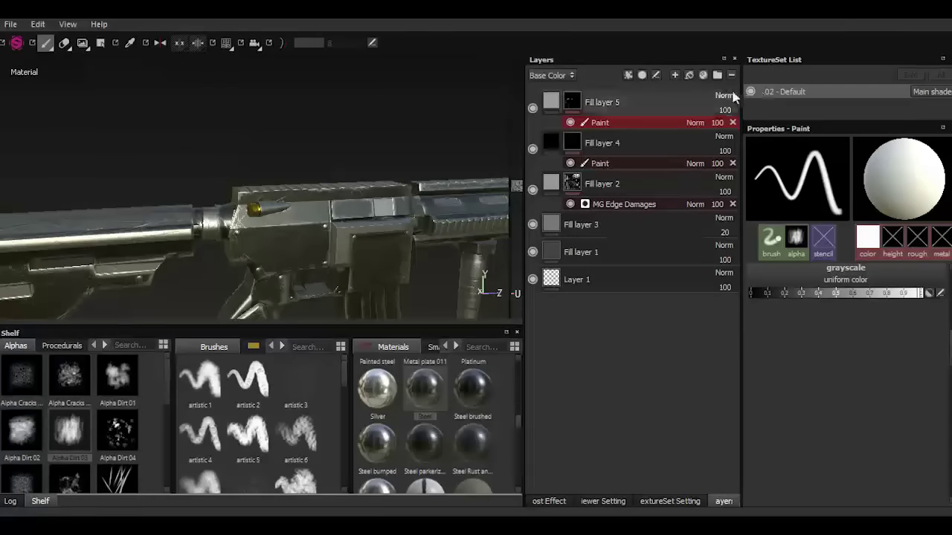
click(728, 95)
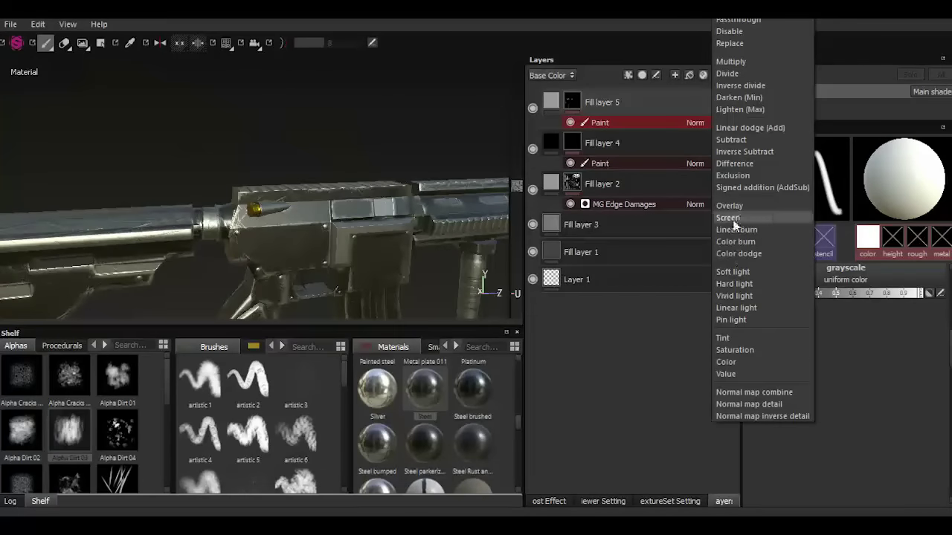
click(753, 273)
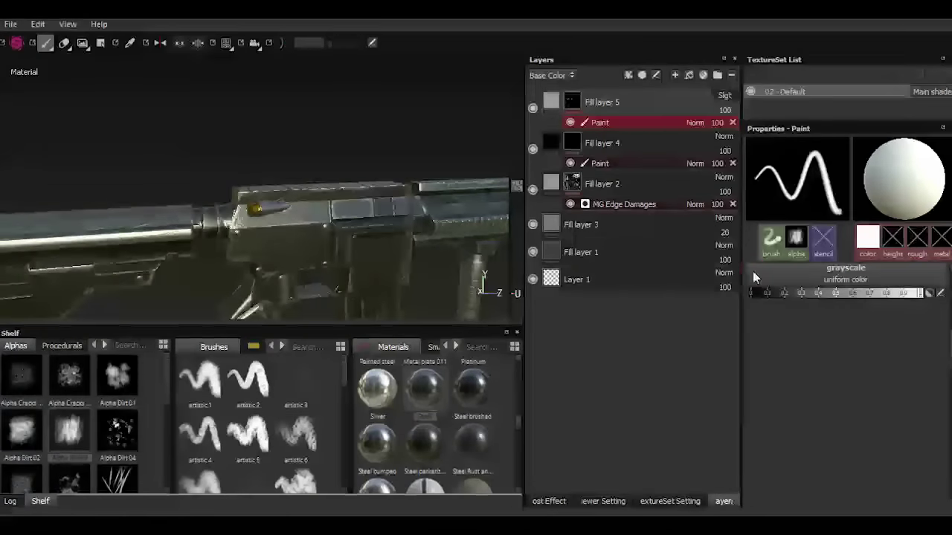
alt+drag(371, 254, 417, 238)
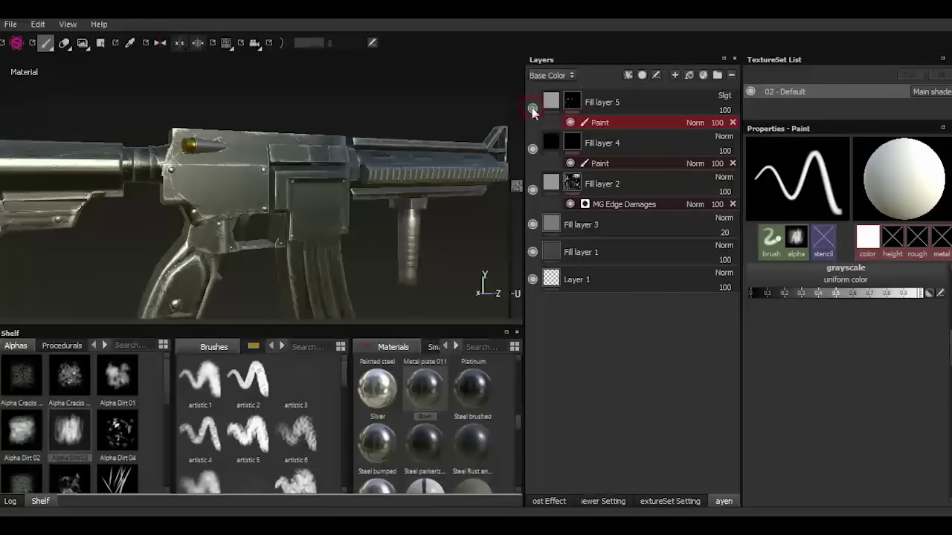
click(533, 110)
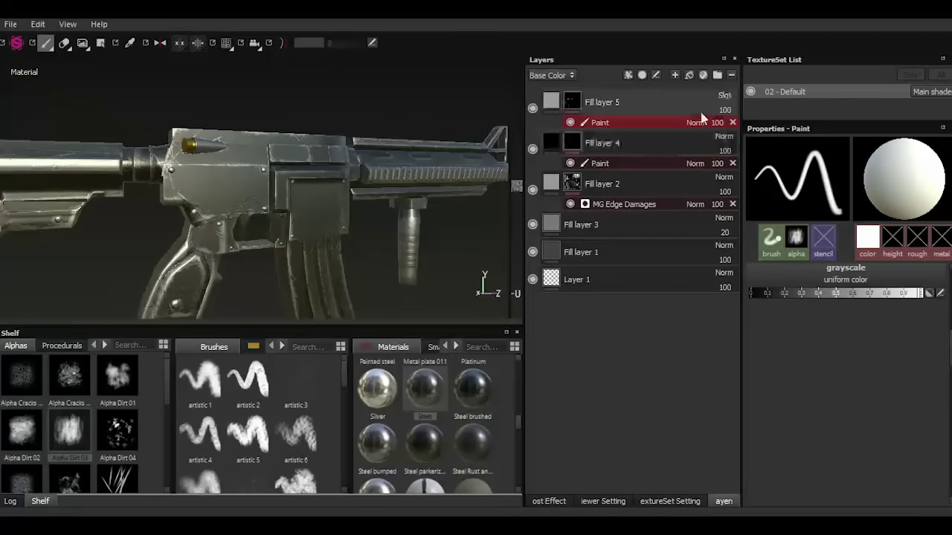
click(725, 96)
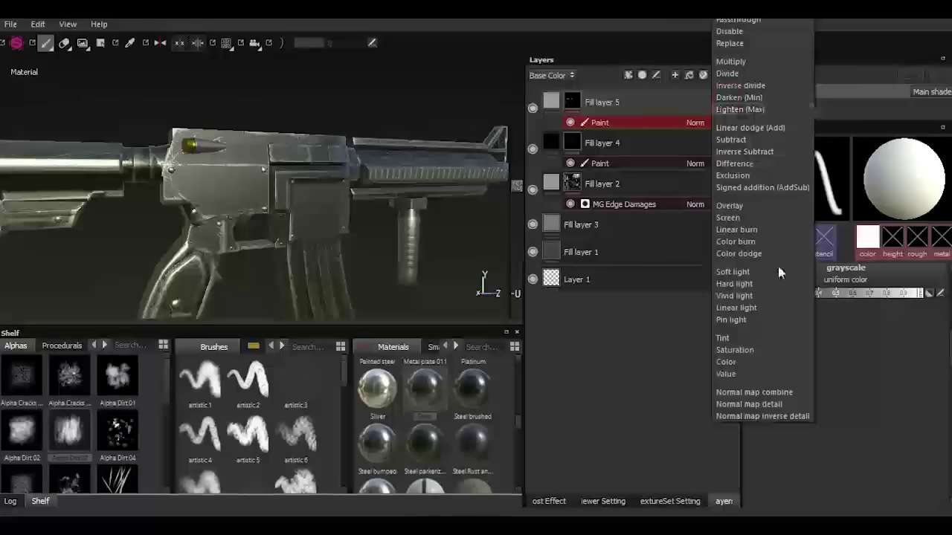
click(776, 289)
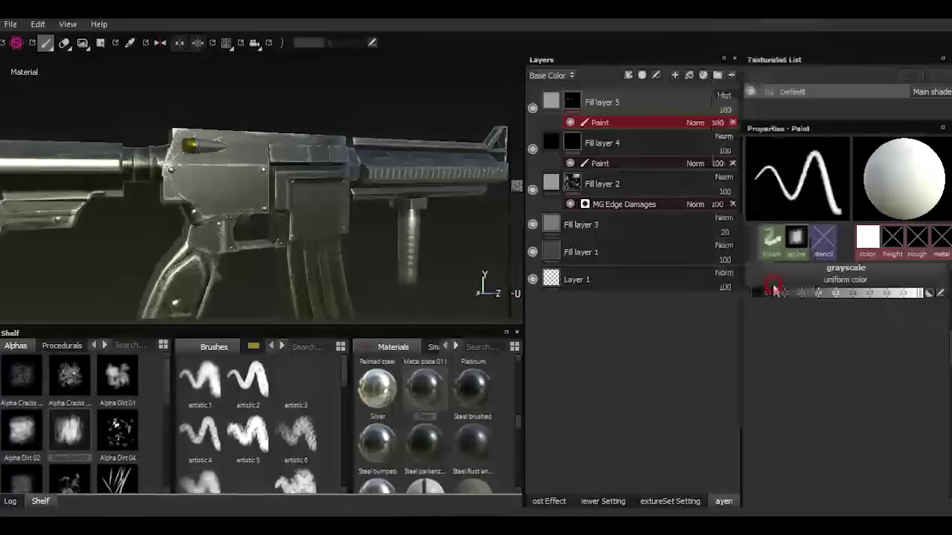
click(725, 95)
click(731, 61)
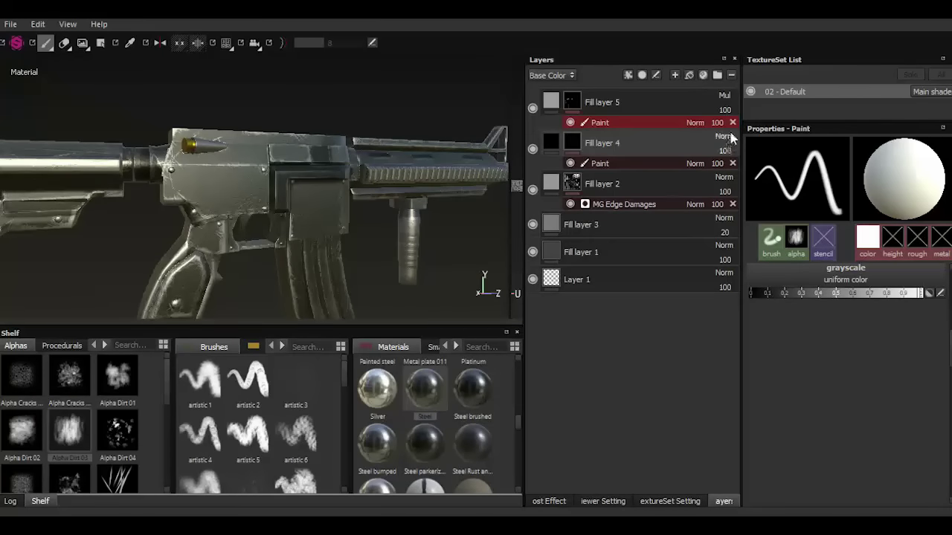
click(726, 99)
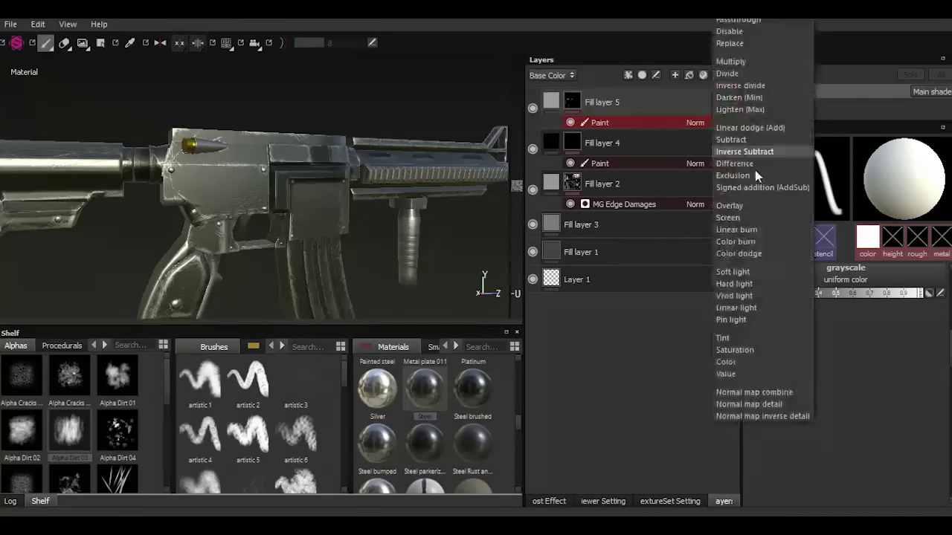
click(734, 210)
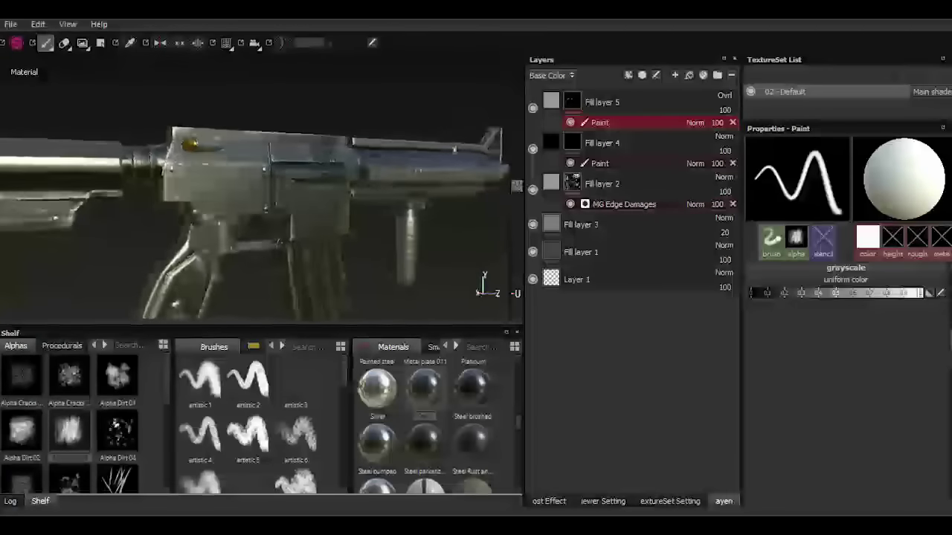
click(533, 109)
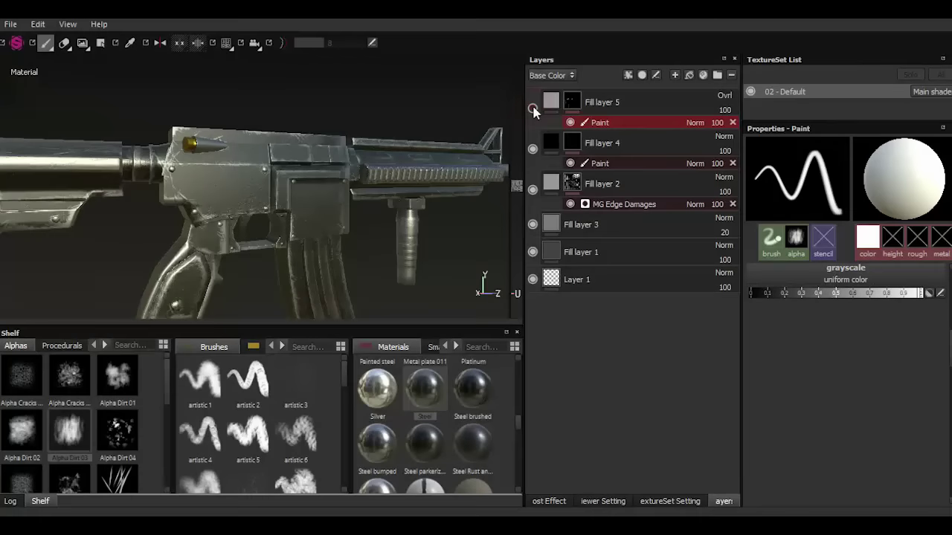
click(533, 108)
click(718, 97)
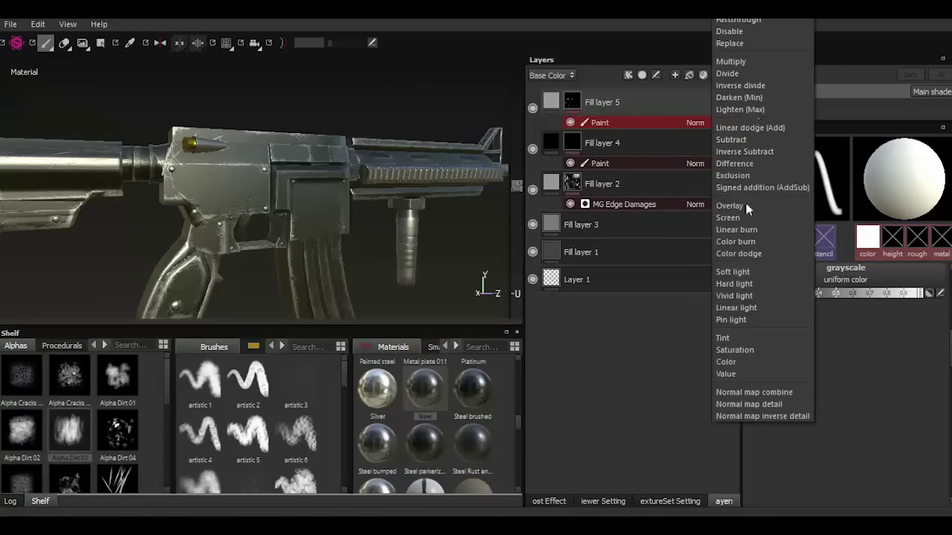
click(744, 230)
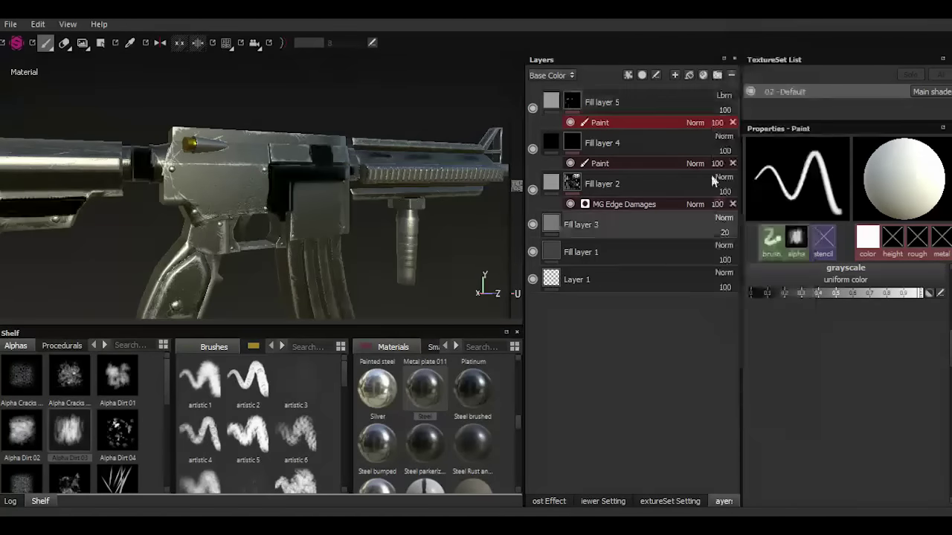
click(724, 96)
click(736, 22)
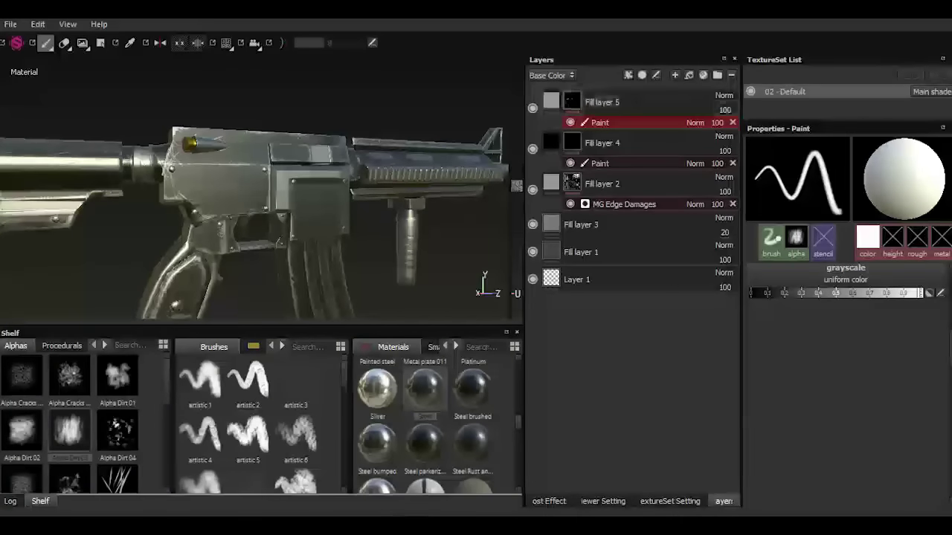